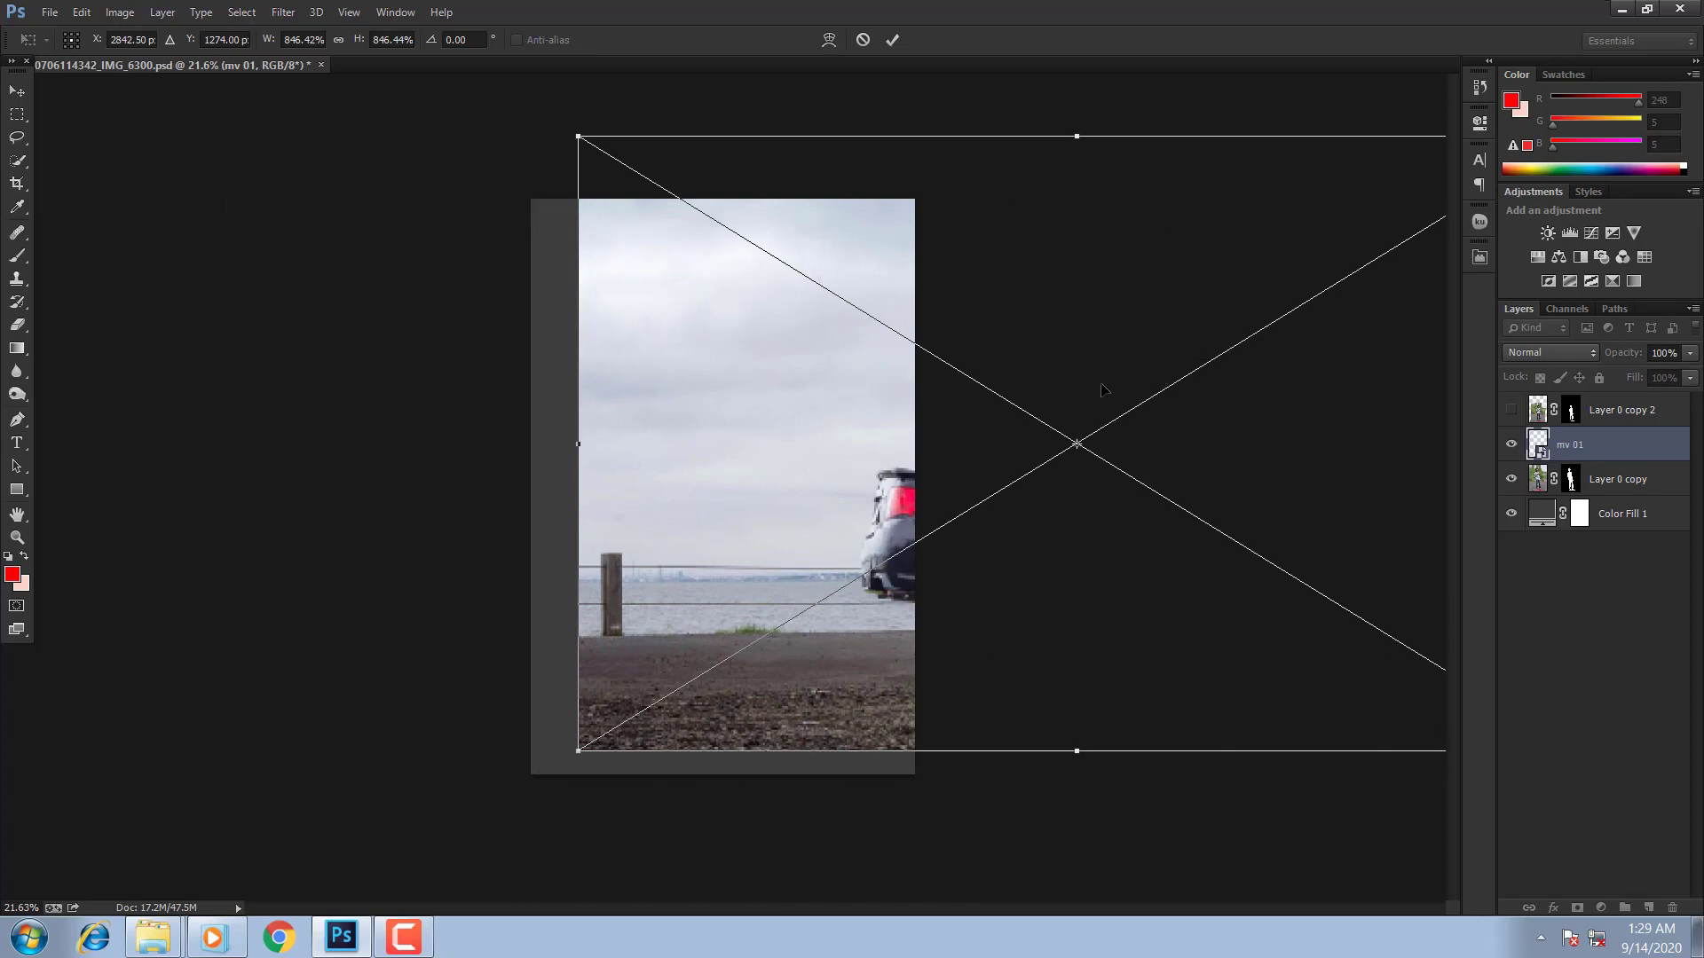
Step: Reposition the enlarged mv 01 background image across the portrait canvas
drag(931, 415, 897, 427)
click(1294, 252)
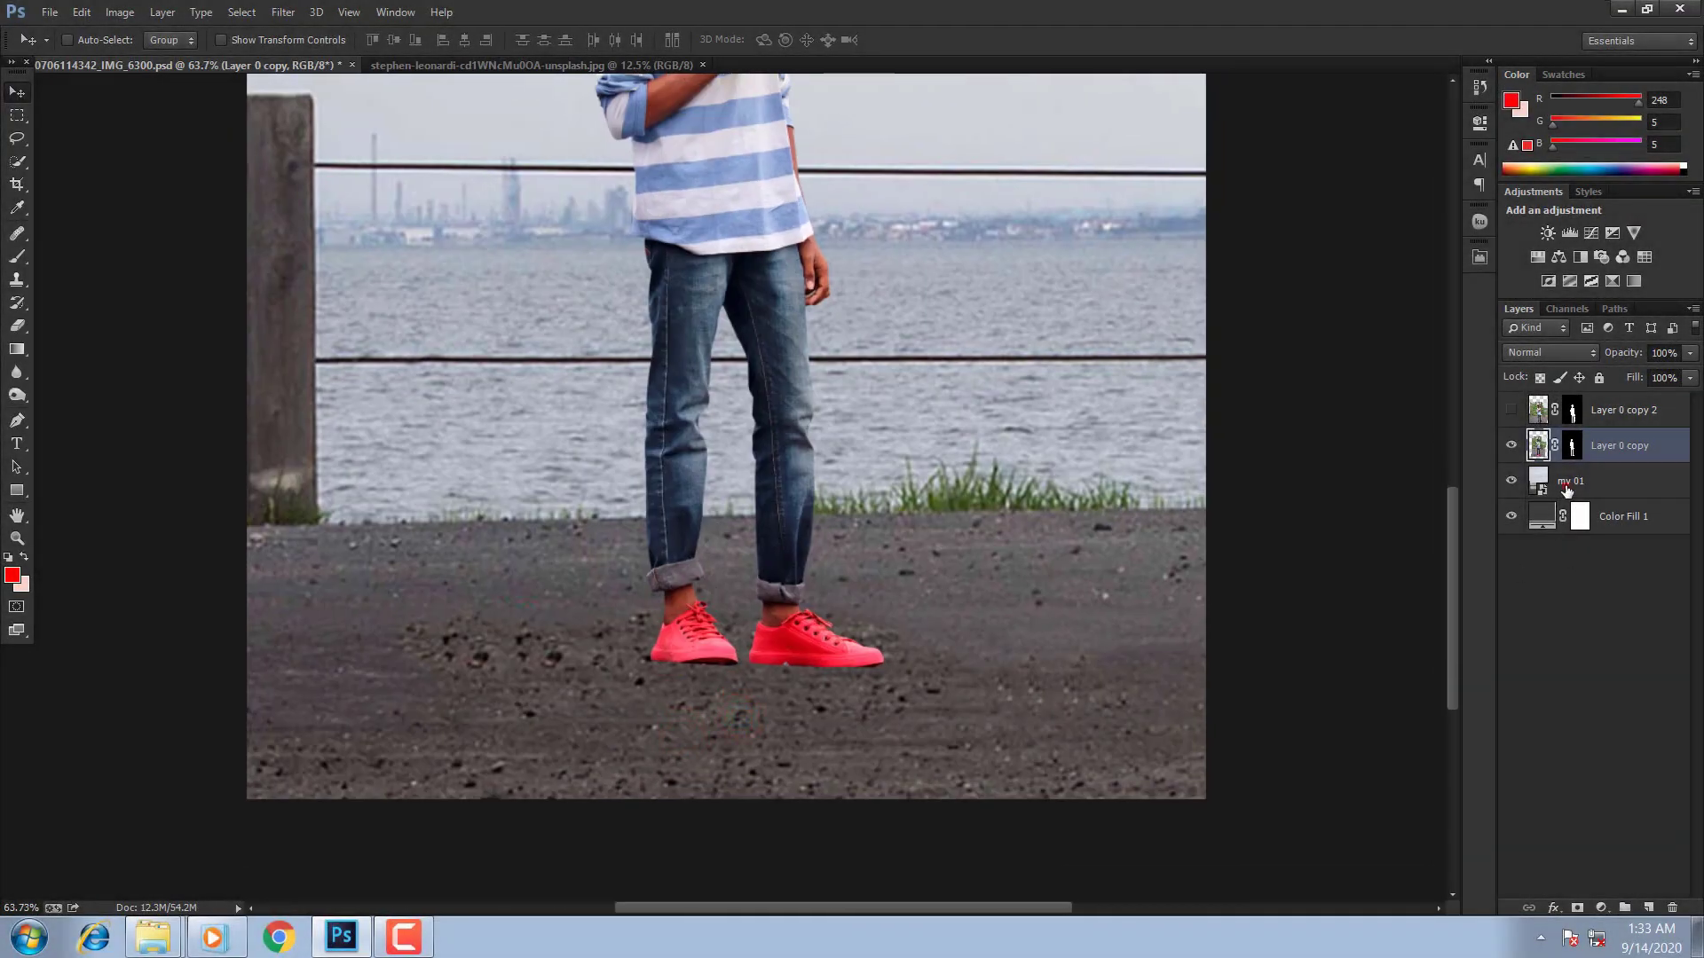
Step: Create a blank layer directly above the mv 01 background layer
click(1566, 488)
click(1511, 481)
click(1511, 481)
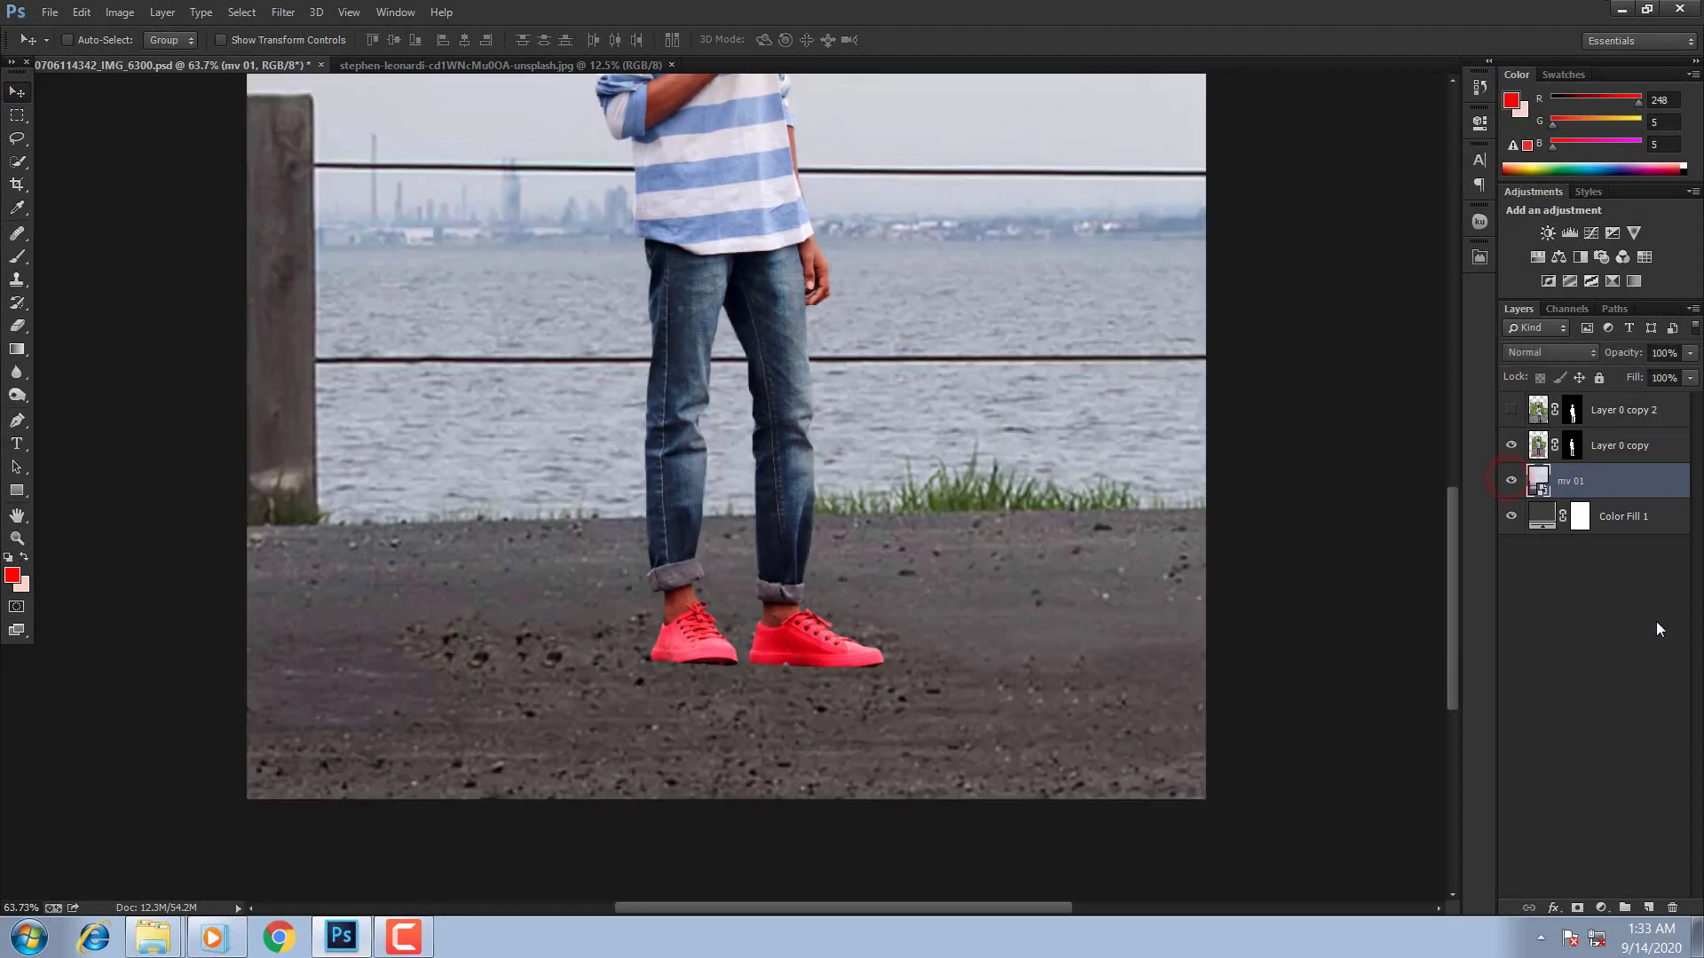
click(1650, 907)
drag(715, 623, 733, 623)
drag(682, 564, 543, 418)
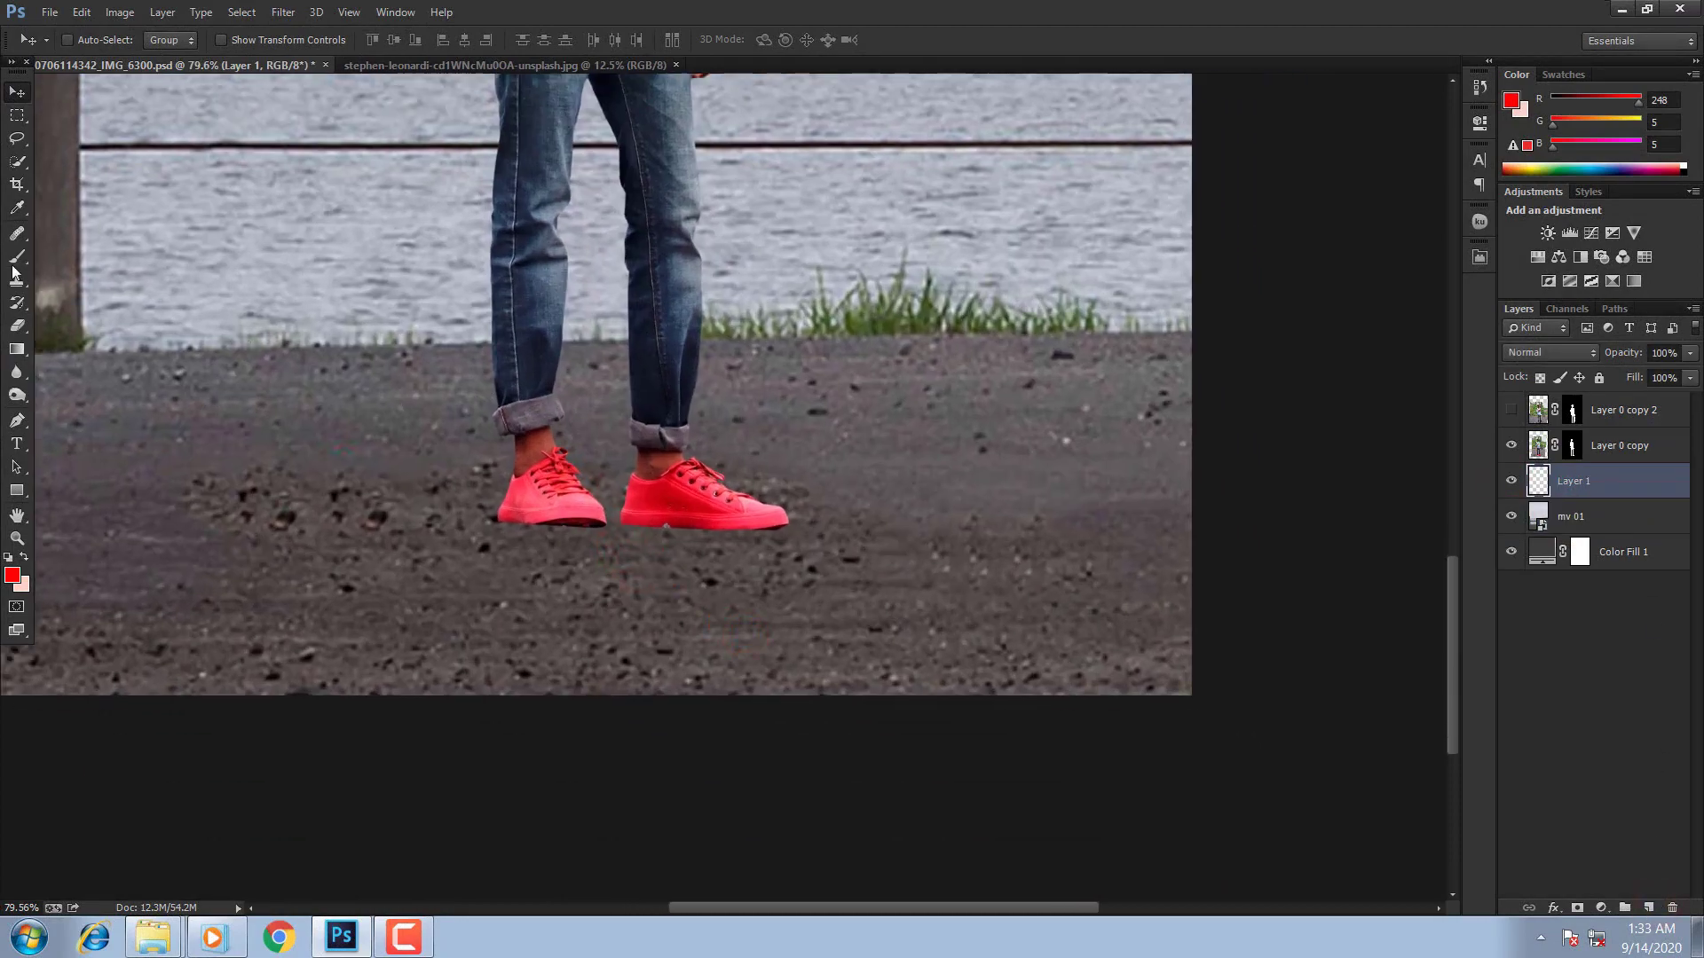
Step: Take the Brush tool and sample a dark gravel tone, RGB 37, 32, 28, as the foreground colour
right_click(16, 258)
click(89, 255)
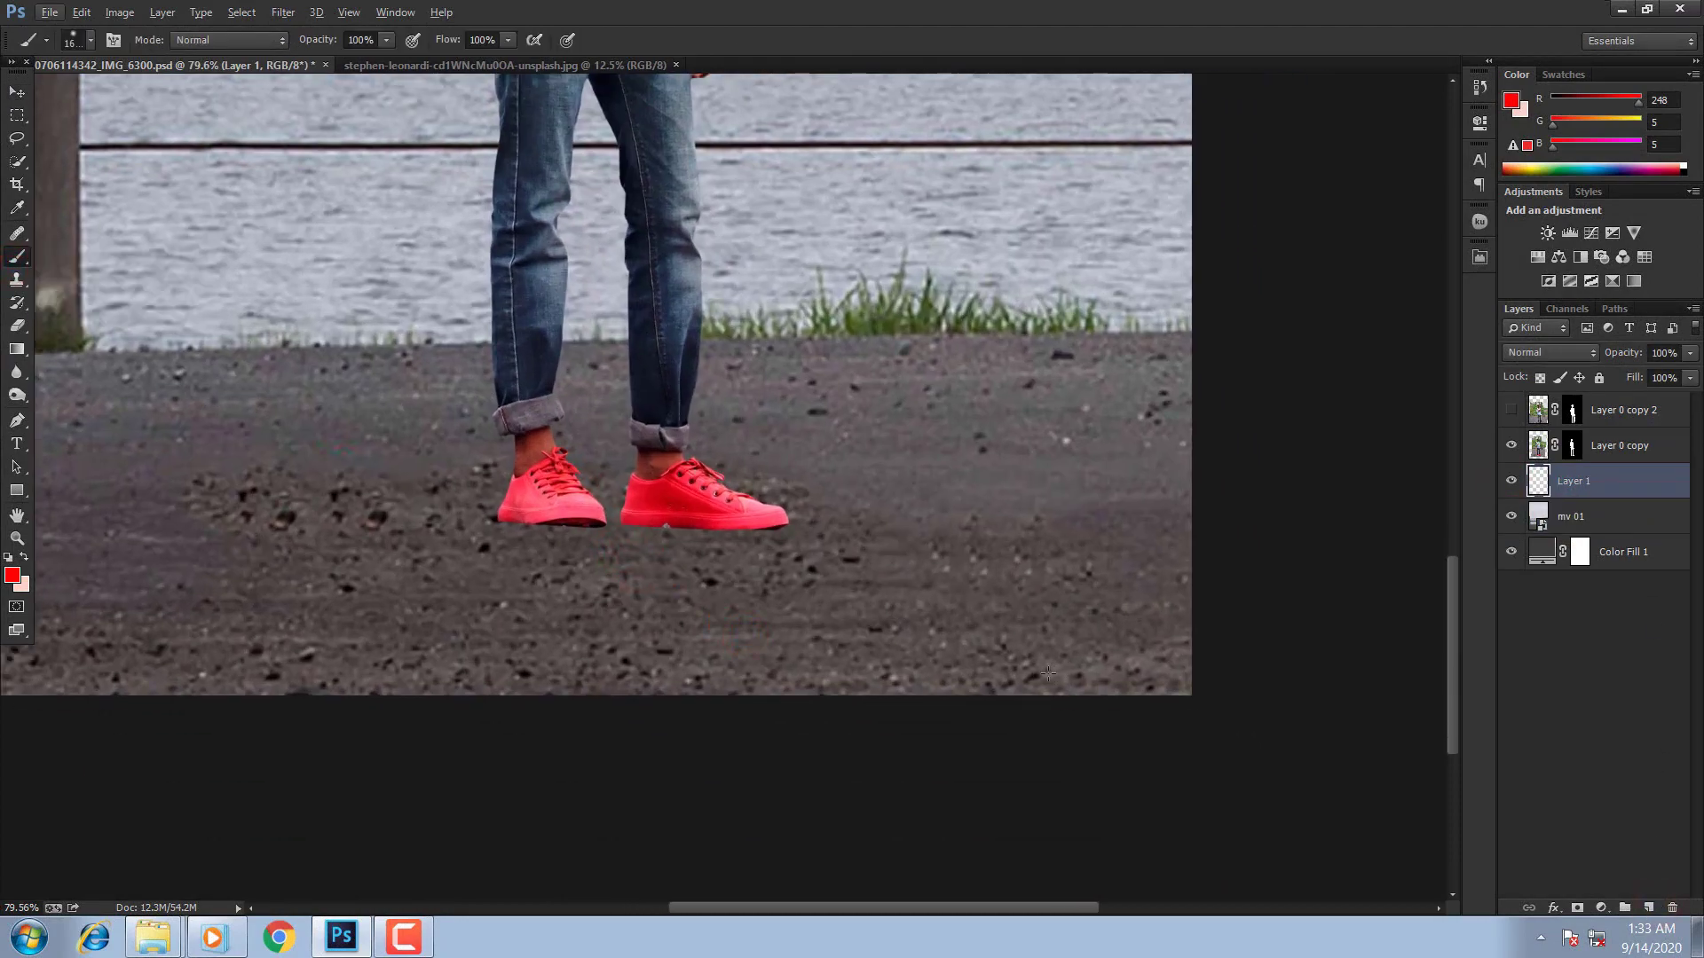
right_click(24, 260)
click(73, 258)
drag(490, 393, 257, 399)
alt+click(912, 525)
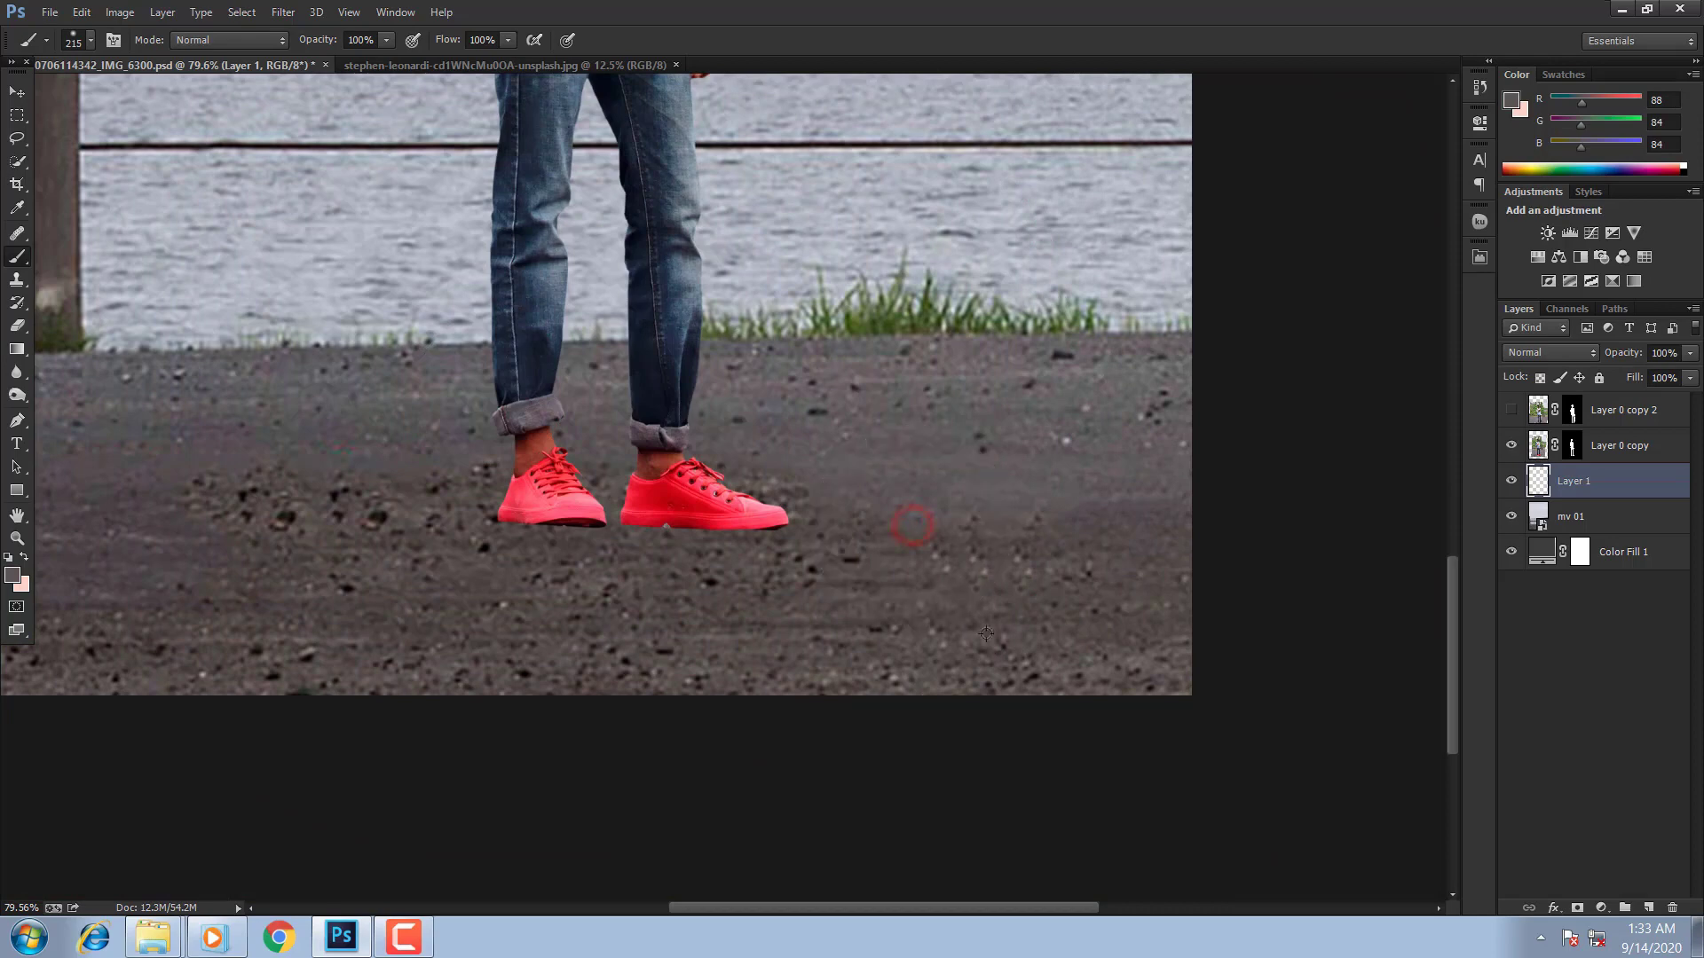
key(alt+Caps_Lock)
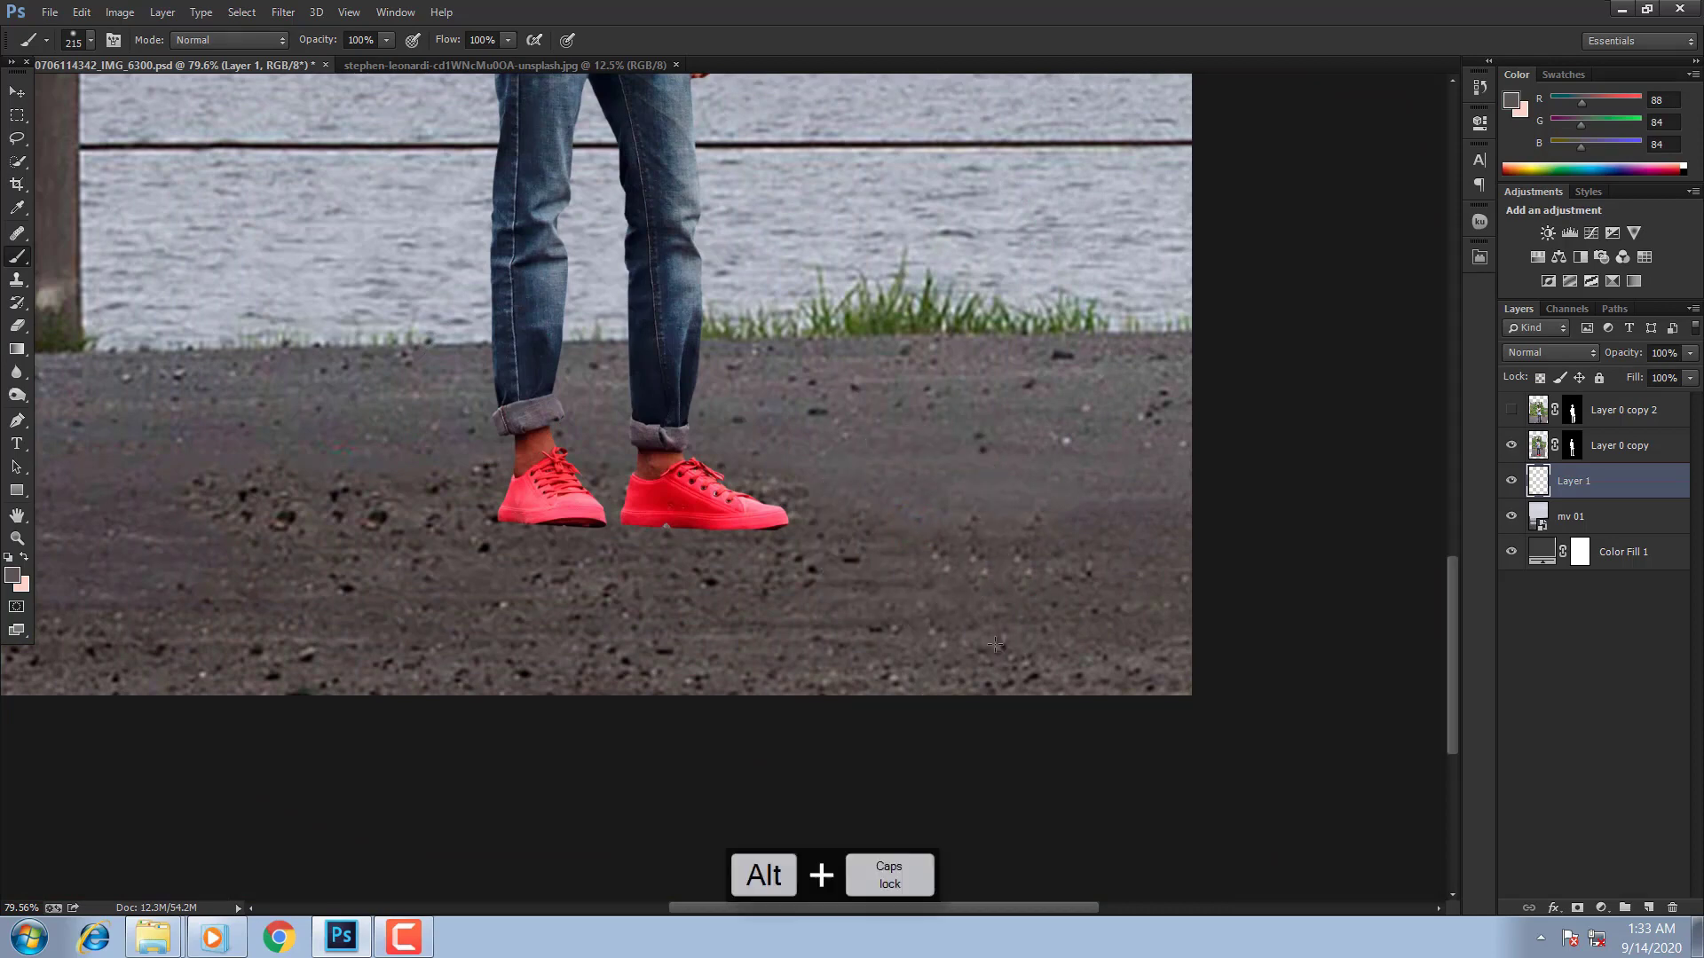
alt+click(1038, 676)
Step: Prepare a flattened 77 px brush at 27% flow and set Layer 1's blend mode to Multiply
drag(408, 520, 575, 531)
right_click(626, 546)
mouse_move(708, 527)
mouse_down()
mouse_move(632, 534)
mouse_move(655, 531)
mouse_up()
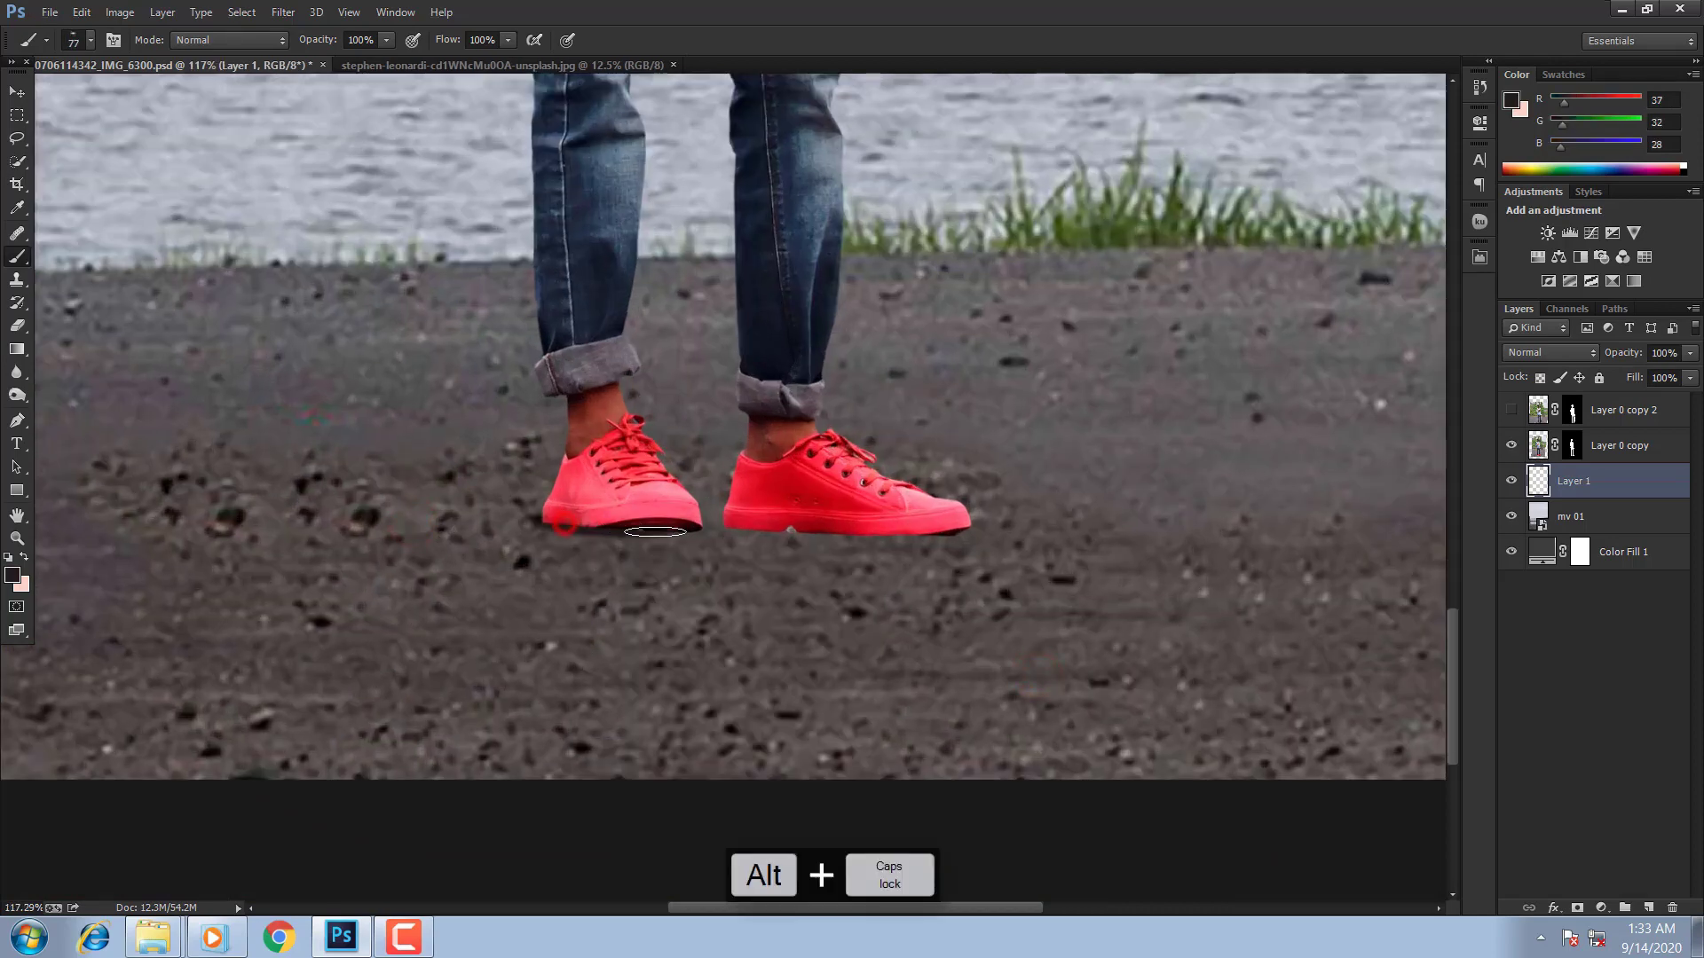
scroll(823, 528, up, 3)
key(ctrl+alt+z)
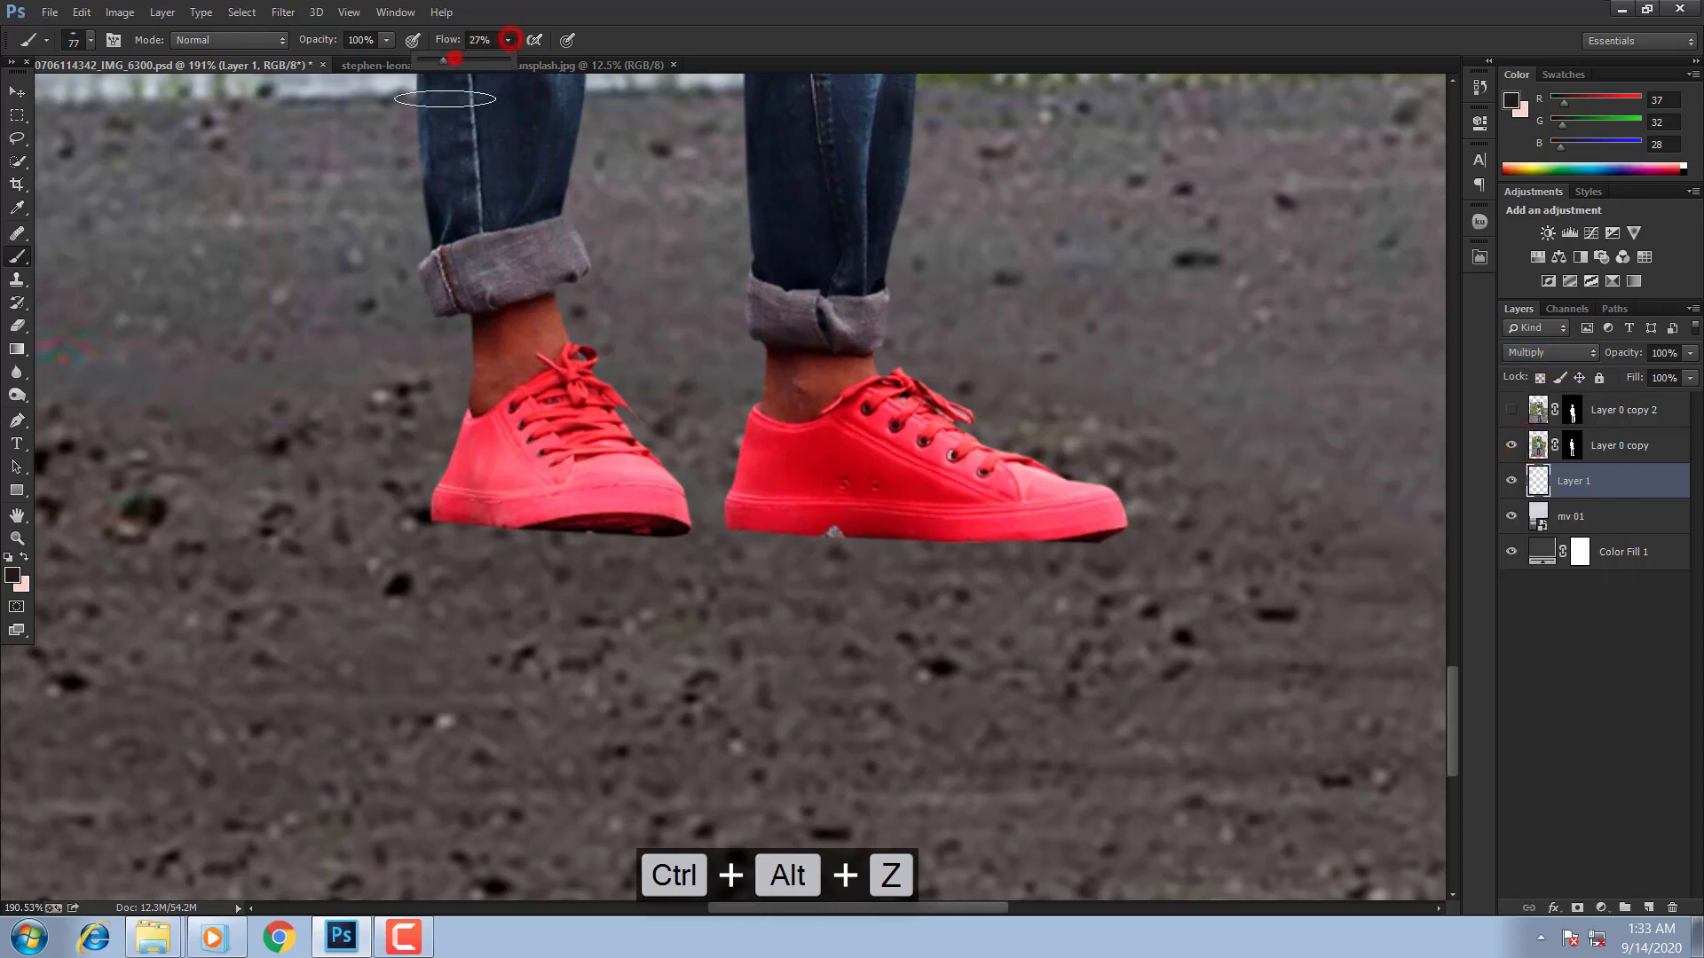
Step: Try shadow strokes beneath the shoes with a larger flattened brush and undo them
right_click(734, 331)
drag(871, 376, 875, 375)
key(ctrl+alt+z)
mouse_move(453, 534)
mouse_down()
mouse_move(732, 546)
mouse_move(632, 587)
mouse_up()
right_click(853, 520)
scroll(715, 543, down, 3)
scroll(756, 516, up, 2)
click(673, 589)
key(ctrl+alt+z)
key(ctrl+alt+z)
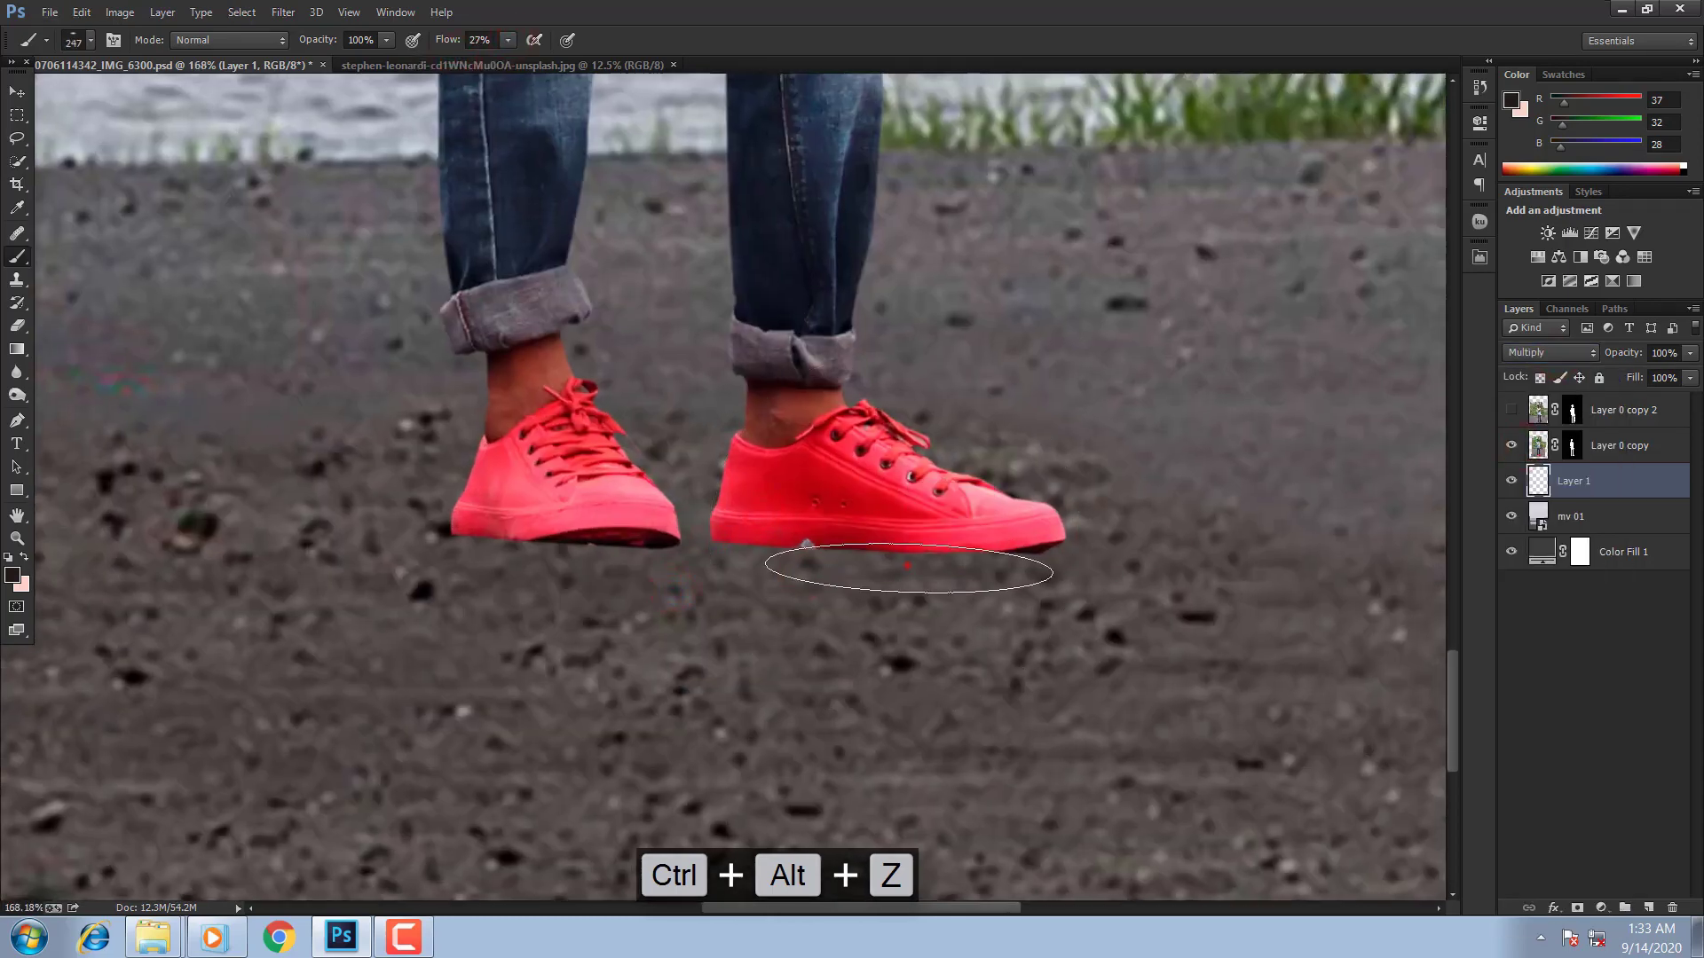
Step: Try painting a soft shadow beneath both shoes with a 247 px flattened brush at 27% flow
click(907, 568)
click(852, 575)
drag(812, 566, 685, 581)
mouse_move(984, 531)
mouse_down()
mouse_move(923, 552)
mouse_move(818, 556)
mouse_up()
click(598, 541)
drag(464, 567, 306, 581)
scroll(703, 523, down, 3)
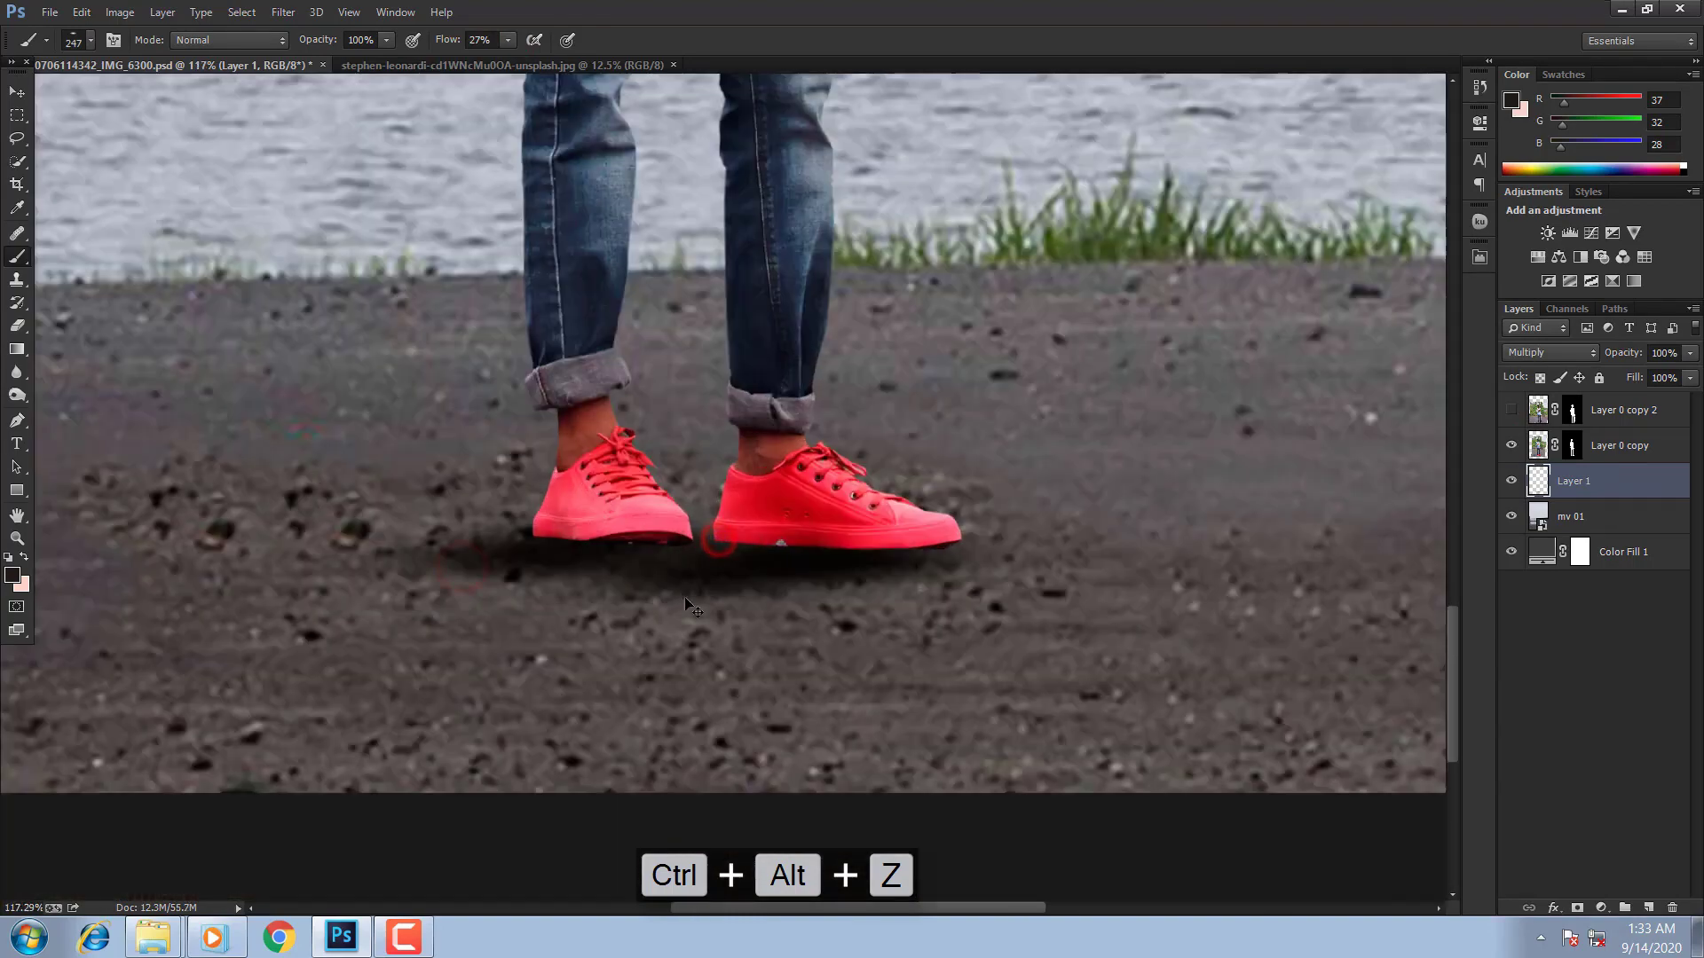
Step: Undo all the shadow strokes painted beneath the two shoes
key(ctrl+alt+z)
key(ctrl+alt+z)
scroll(661, 522, up, 3)
click(678, 522)
key(ctrl+alt+z)
key(ctrl+alt+z)
key(ctrl+alt+z)
key(ctrl+alt+z)
key(ctrl+alt+z)
Step: Try single shadow strokes below the left-hand shoe, undoing each one
mouse_move(191, 600)
mouse_down()
mouse_move(521, 578)
mouse_move(621, 552)
mouse_up()
key(ctrl+alt+z)
alt+right_click(576, 552)
click(549, 558)
key(ctrl+alt+z)
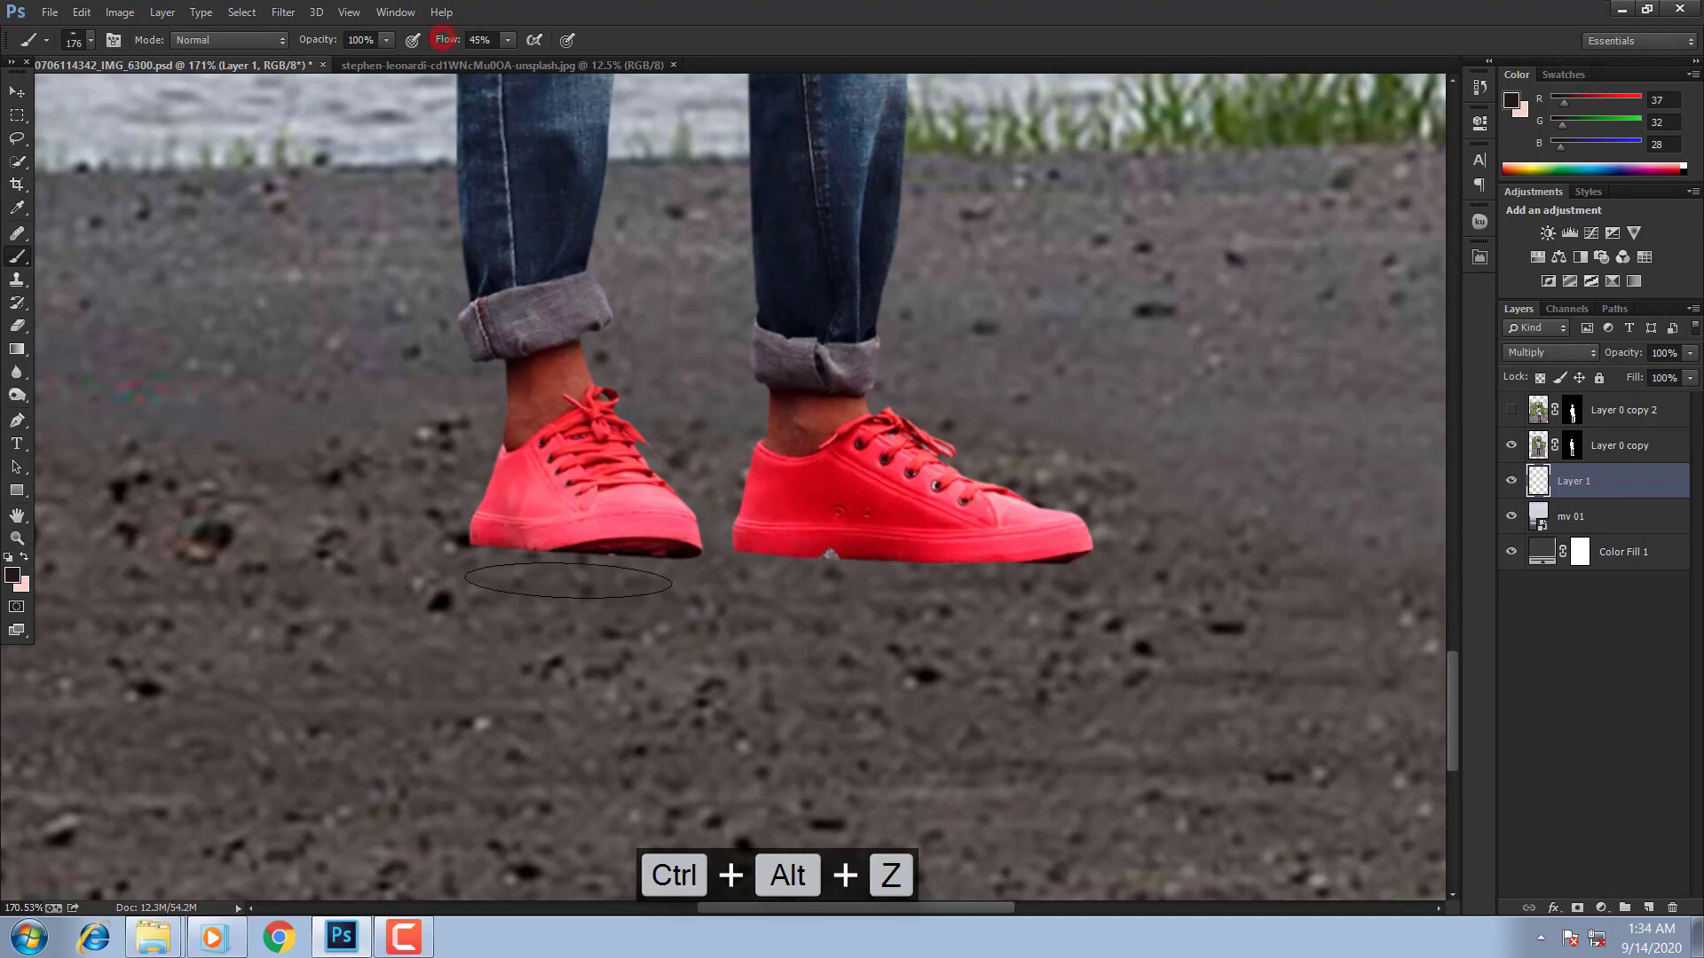
Step: Paint a soft shadow trailing away from the left-hand shoe with a 133 px flattened brush at 12% flow
alt+right_click(568, 581)
click(508, 39)
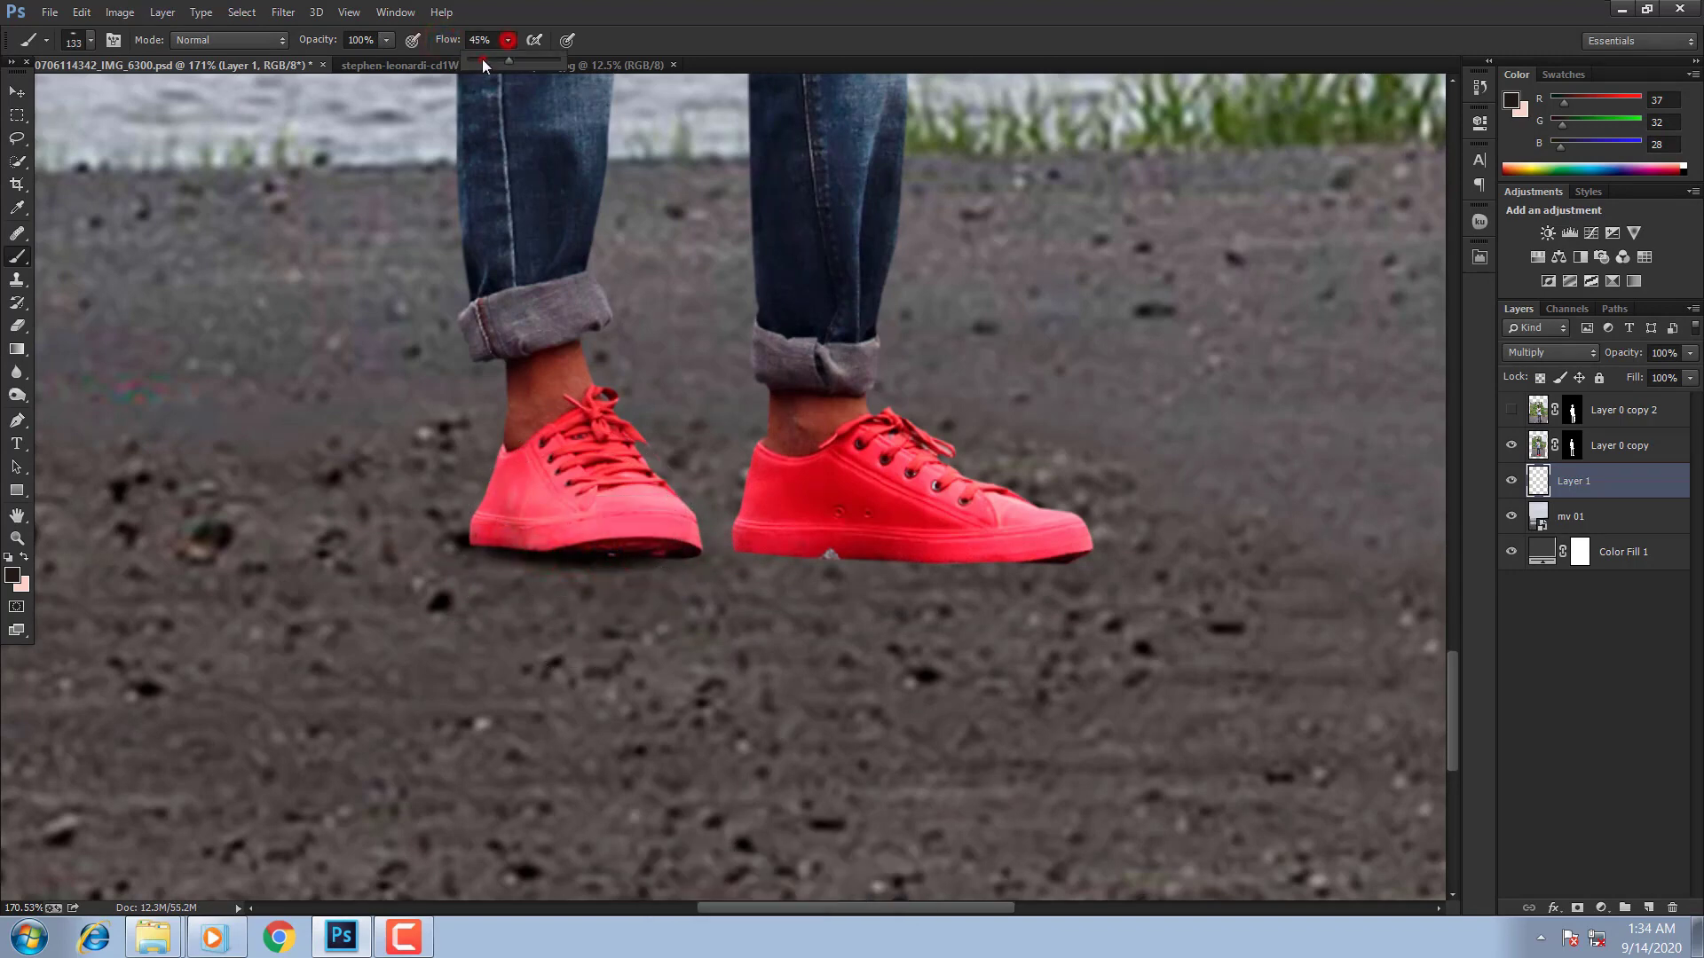
click(480, 60)
drag(444, 548, 552, 581)
mouse_move(675, 568)
mouse_down()
mouse_move(561, 564)
mouse_move(860, 616)
mouse_up()
drag(480, 561, 106, 710)
drag(679, 519, 487, 532)
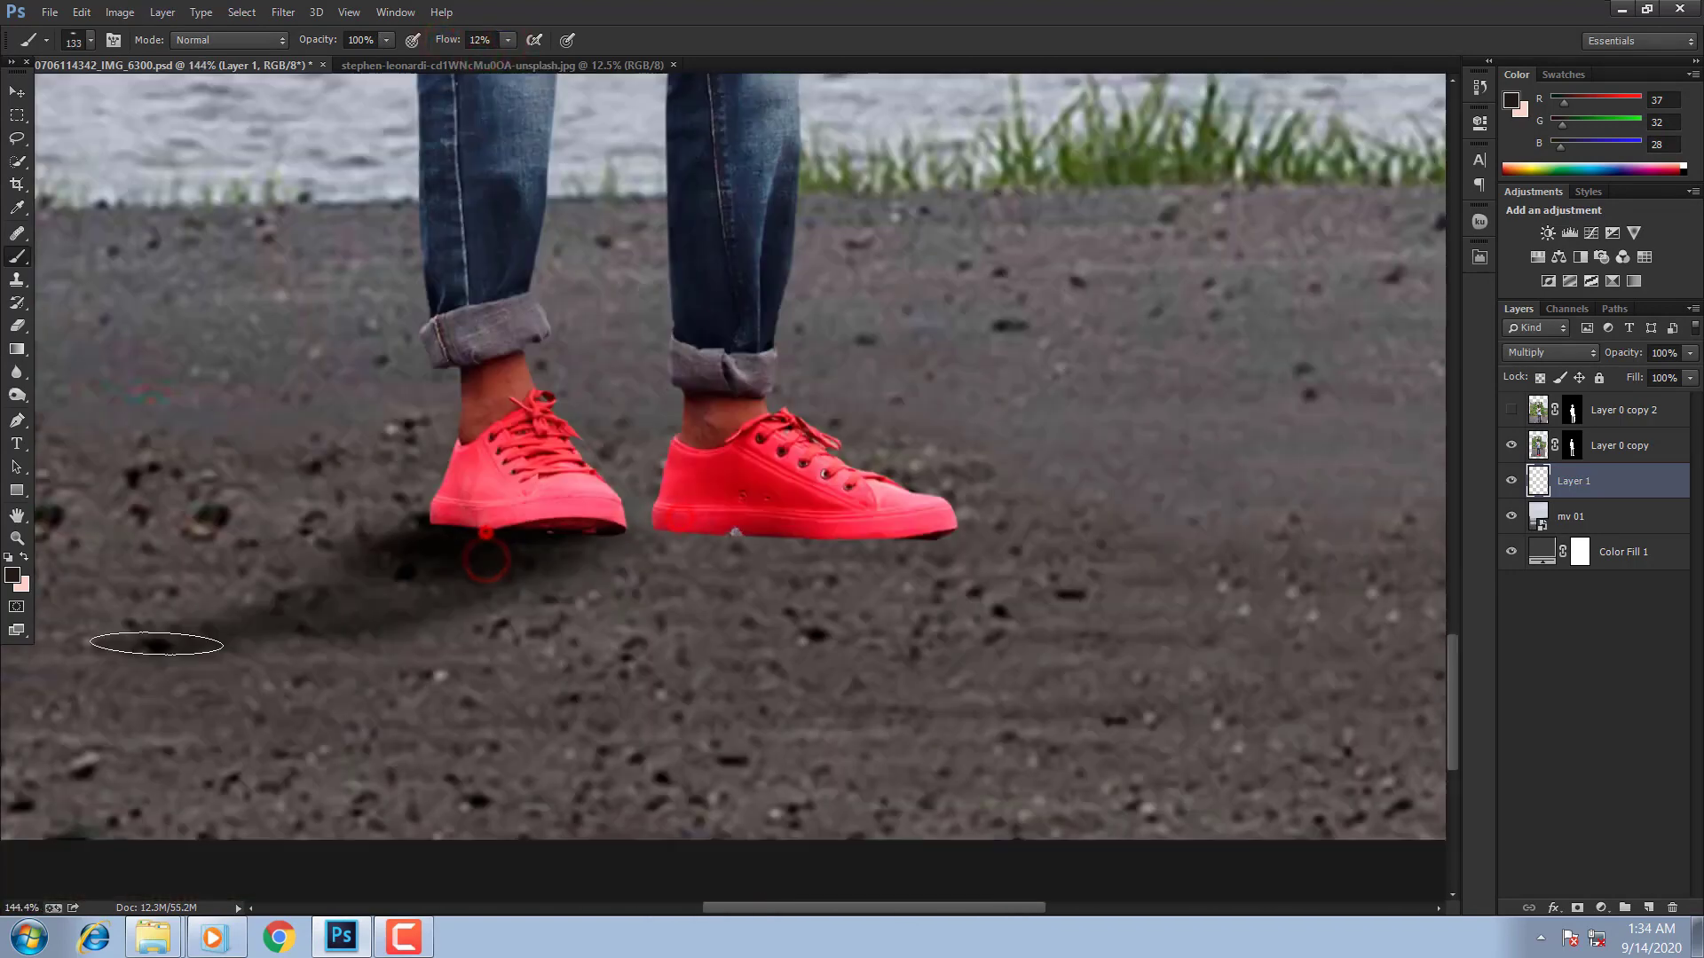
drag(384, 556, 53, 652)
Step: Paint a similar soft shadow on the ground beneath the right-hand shoe
alt+right_click(753, 538)
mouse_move(742, 537)
mouse_down()
mouse_move(861, 538)
mouse_move(639, 585)
mouse_up()
mouse_move(840, 540)
mouse_down()
mouse_move(506, 629)
mouse_move(702, 643)
mouse_up()
mouse_move(867, 551)
mouse_down()
mouse_move(745, 540)
mouse_move(816, 543)
mouse_up()
drag(776, 572, 824, 556)
Step: Fade the long shadow behind the left-hand shoe with a 396 px Eraser at 12% opacity
click(17, 349)
click(16, 326)
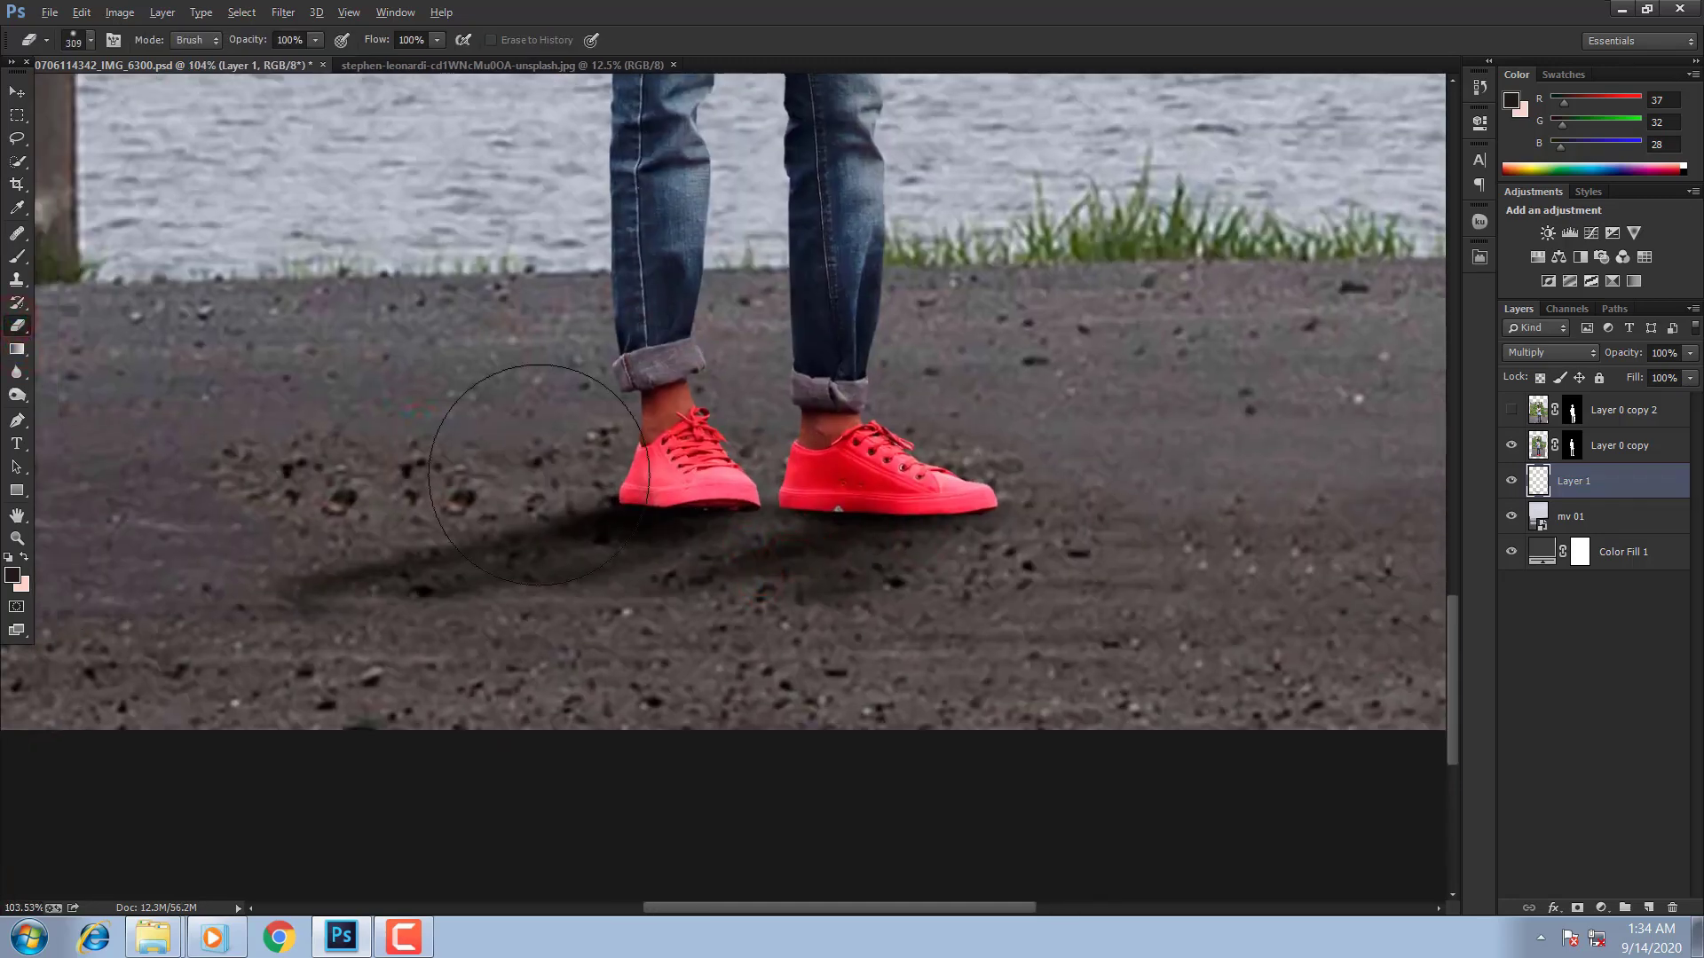
click(315, 41)
click(242, 58)
click(581, 641)
alt+right_click(514, 666)
click(604, 506)
click(581, 511)
click(472, 515)
click(377, 557)
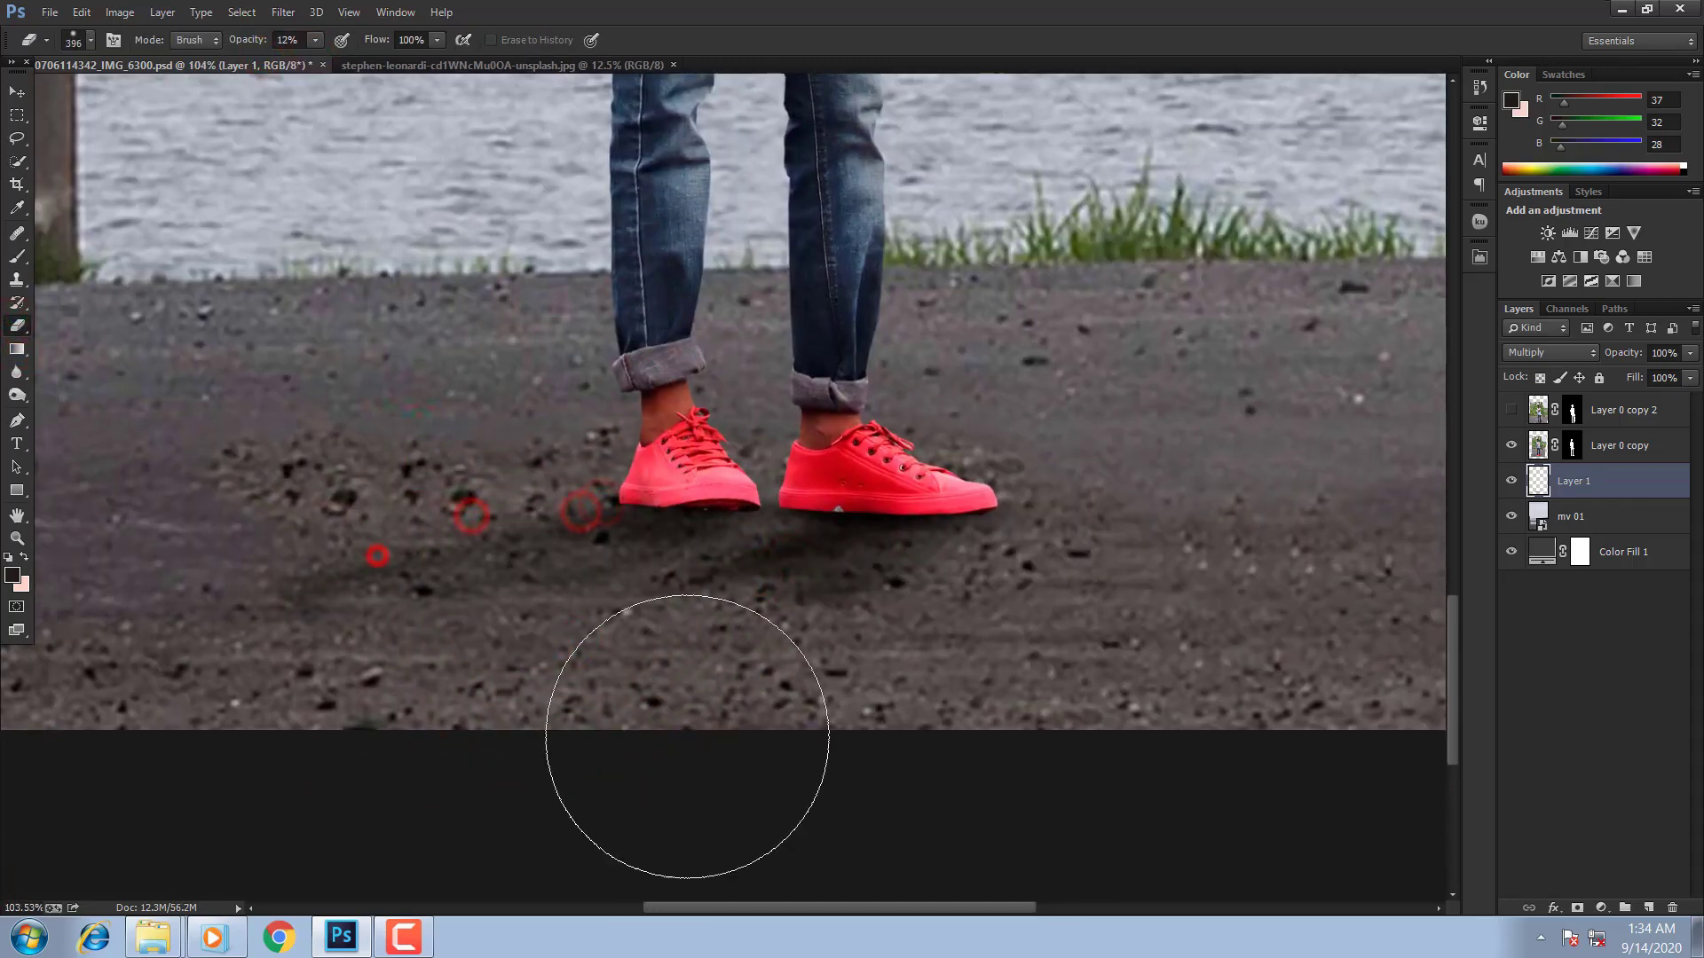
Step: Soften the remaining ground shadow below both shoes with the low-opacity Eraser
click(764, 738)
click(708, 726)
click(855, 567)
right_click(690, 498)
mouse_move(761, 453)
mouse_down()
mouse_move(690, 498)
mouse_move(810, 479)
mouse_up()
click(709, 507)
drag(746, 852, 810, 304)
drag(882, 810, 962, 689)
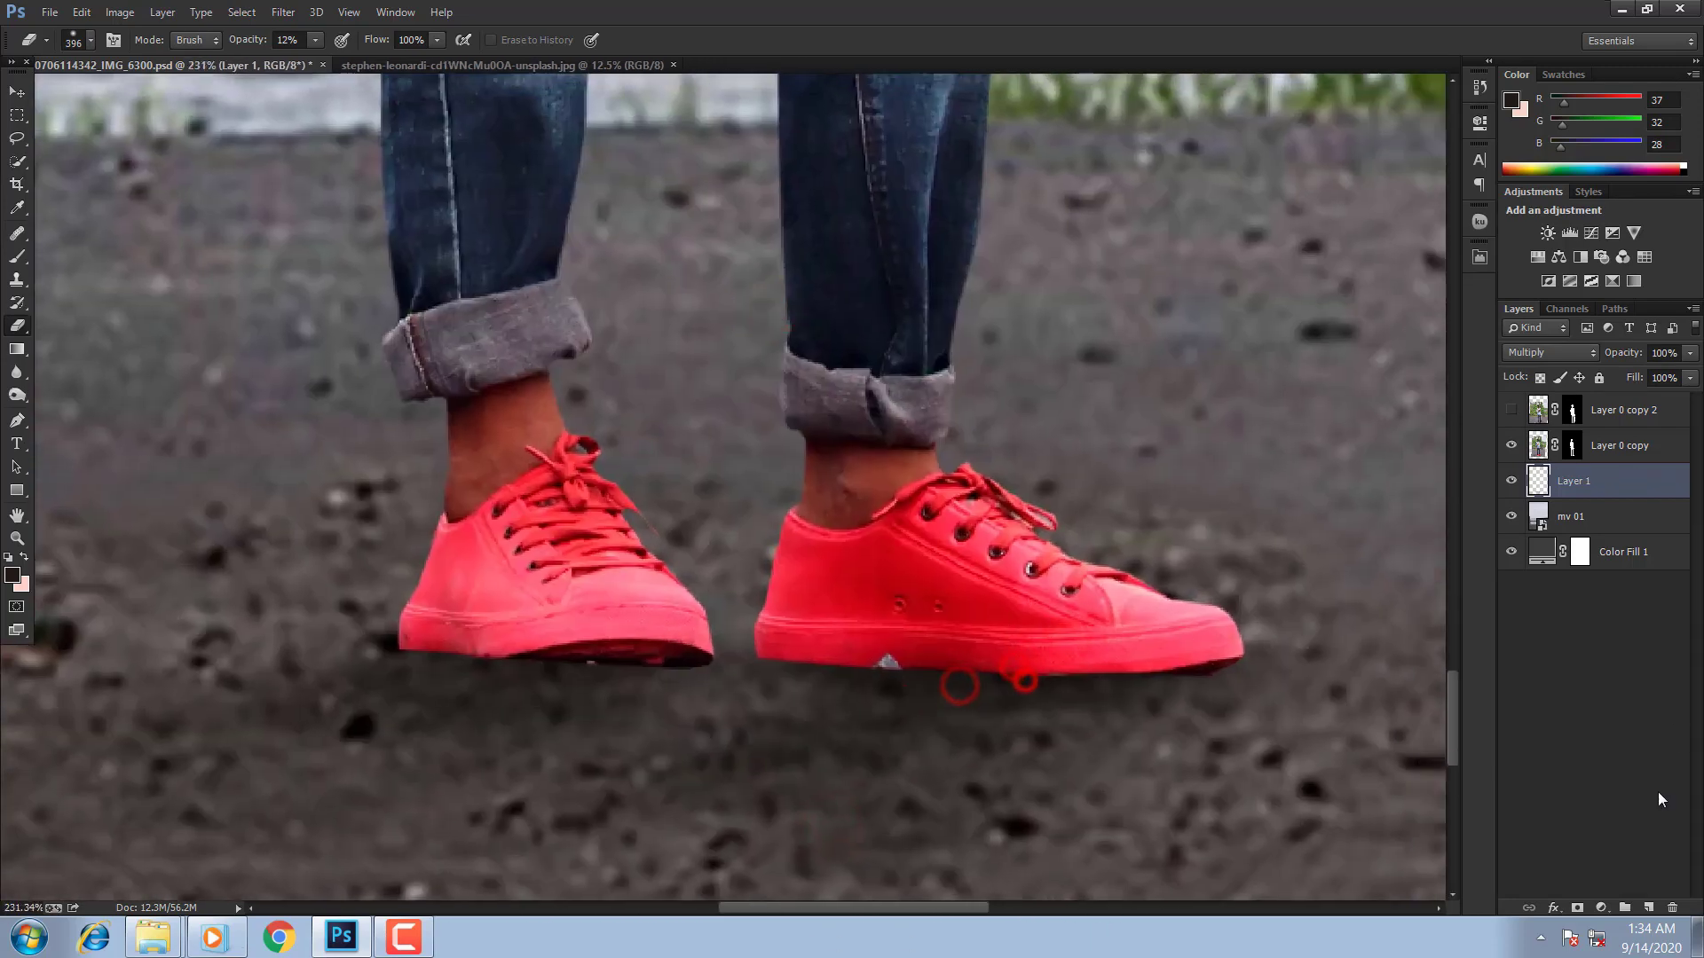
Step: Try a thin contact shadow under the shoes on a new Multiply layer with a 99 px brush, and delete it
click(1647, 905)
key(b)
right_click(630, 655)
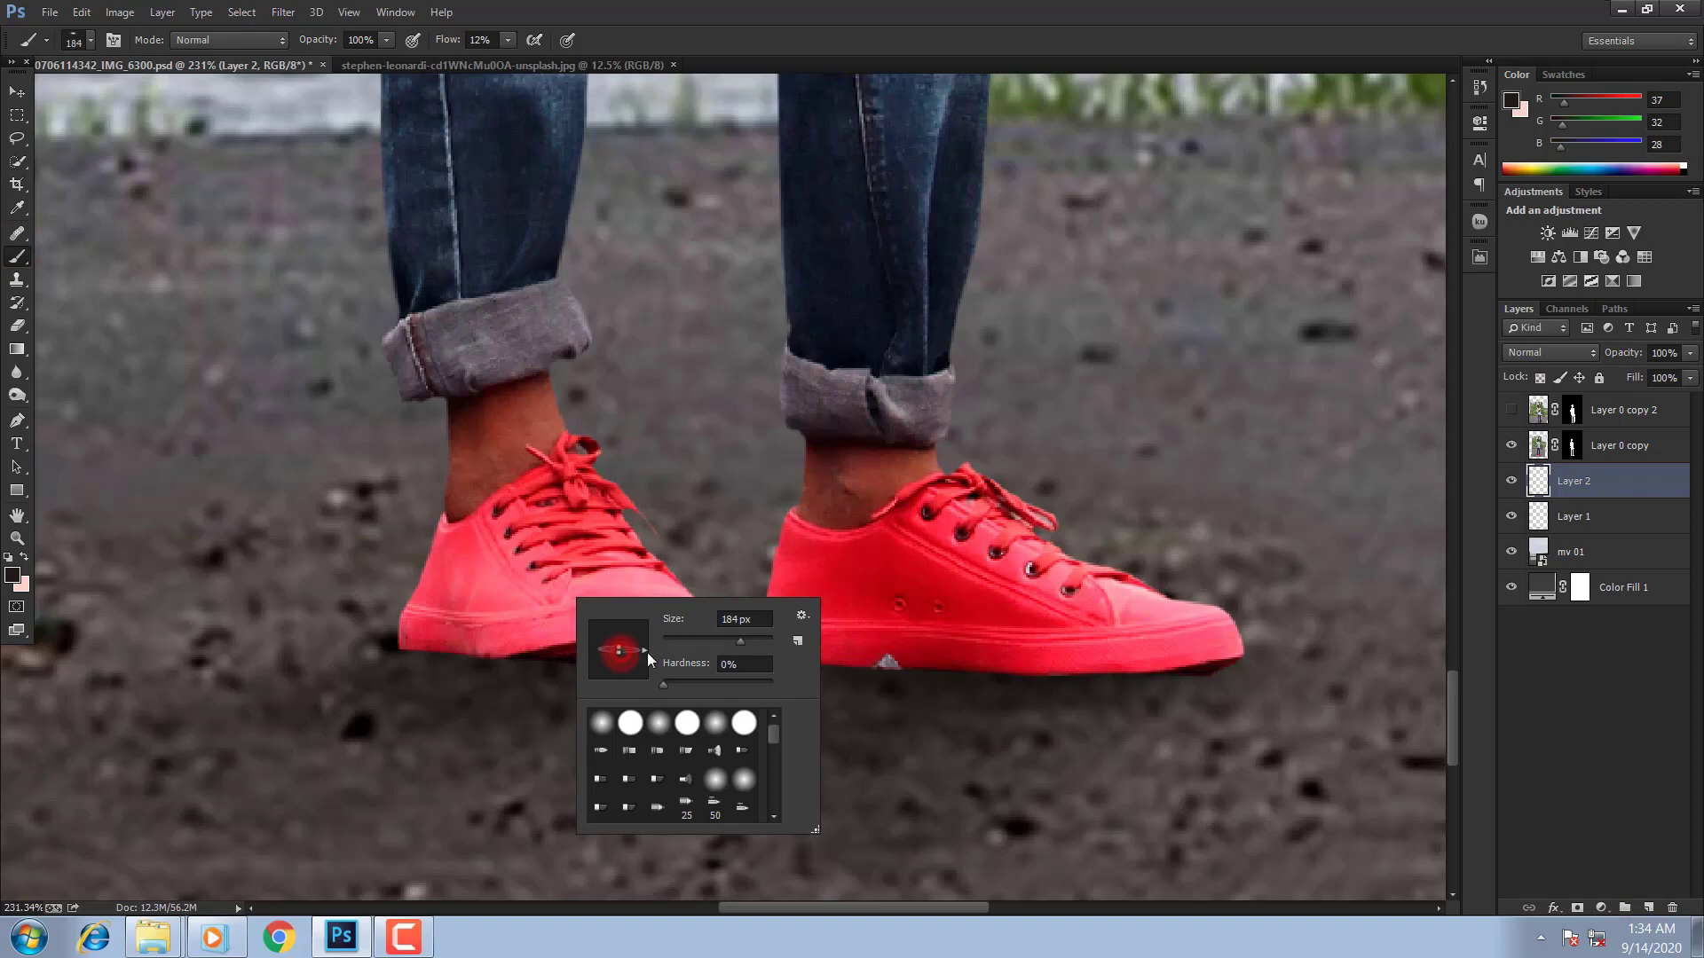
drag(498, 659, 412, 658)
mouse_move(435, 657)
mouse_down()
mouse_move(534, 662)
mouse_move(489, 657)
mouse_up()
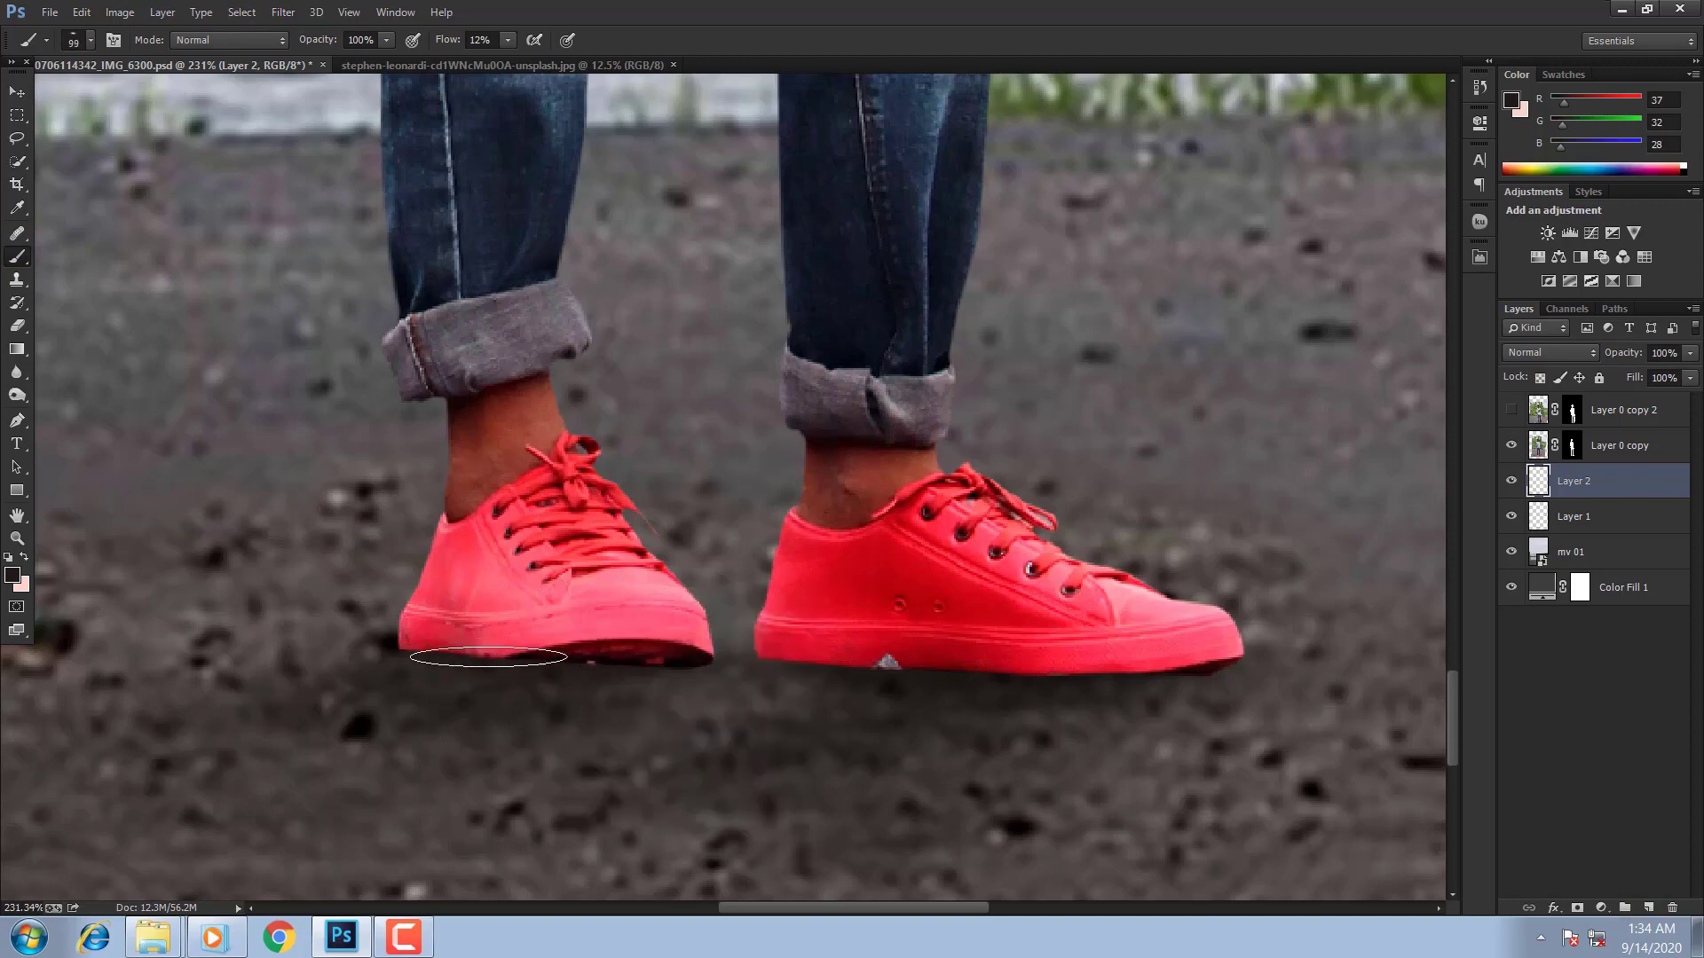
click(1550, 352)
click(1518, 445)
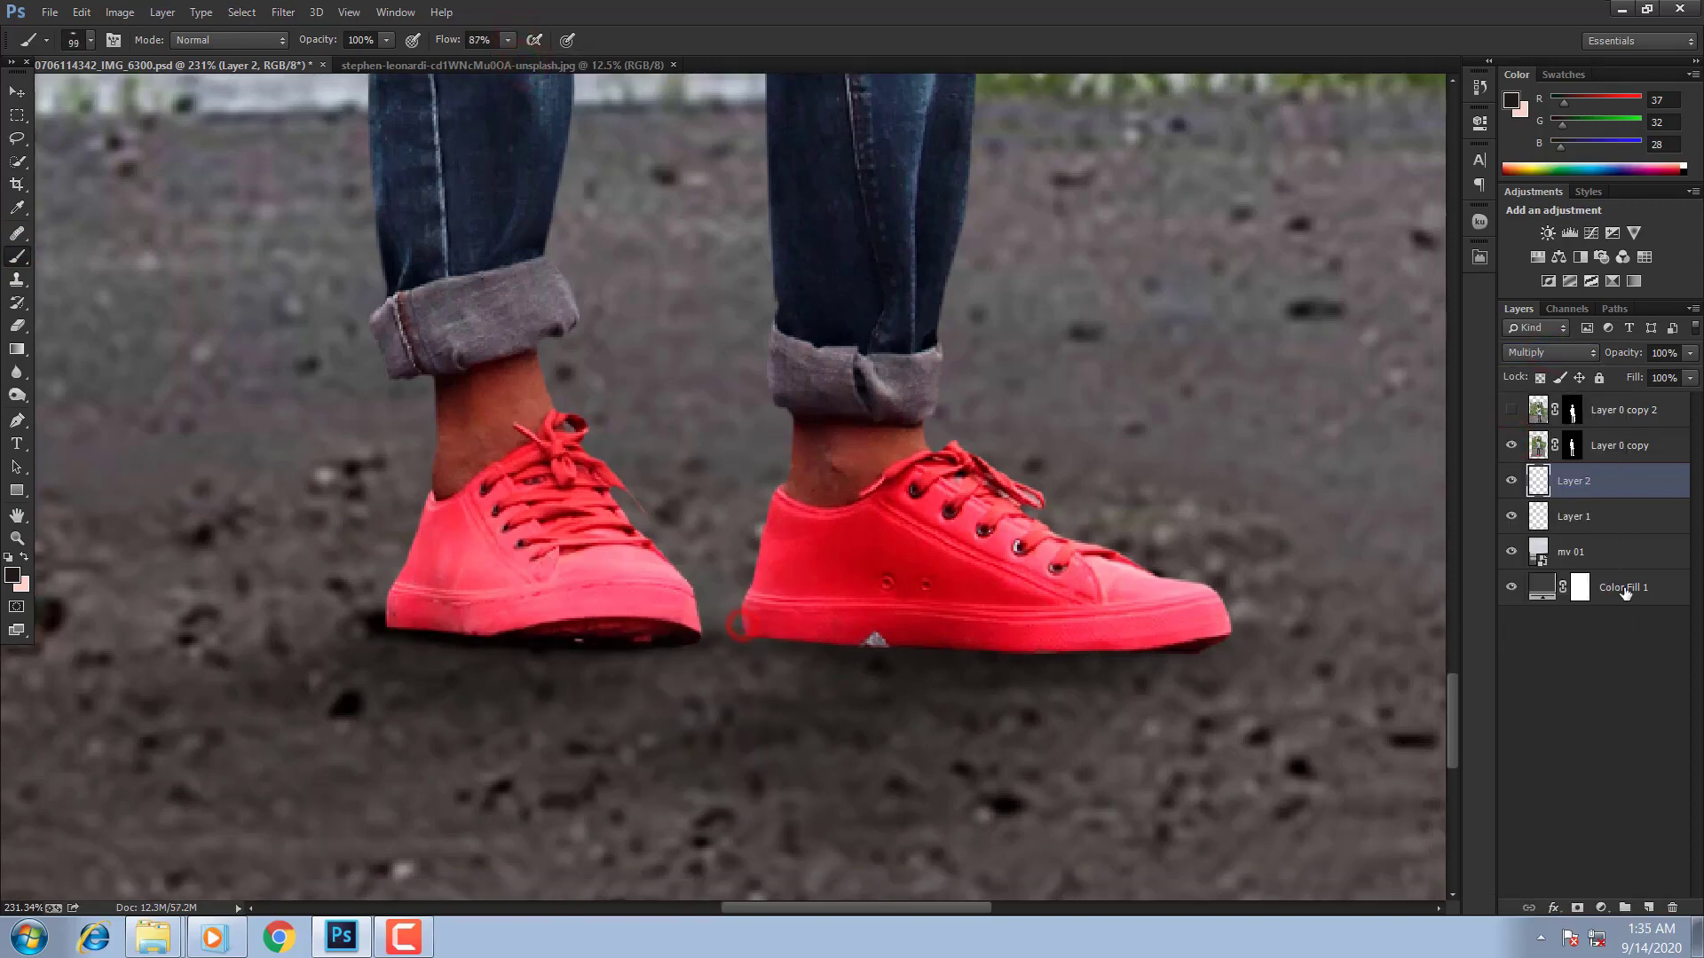
key(Delete)
Step: Create a new Multiply layer above Layer 1 and paint a thin dark contact shadow beneath both shoes
click(1649, 896)
click(1587, 491)
click(1649, 908)
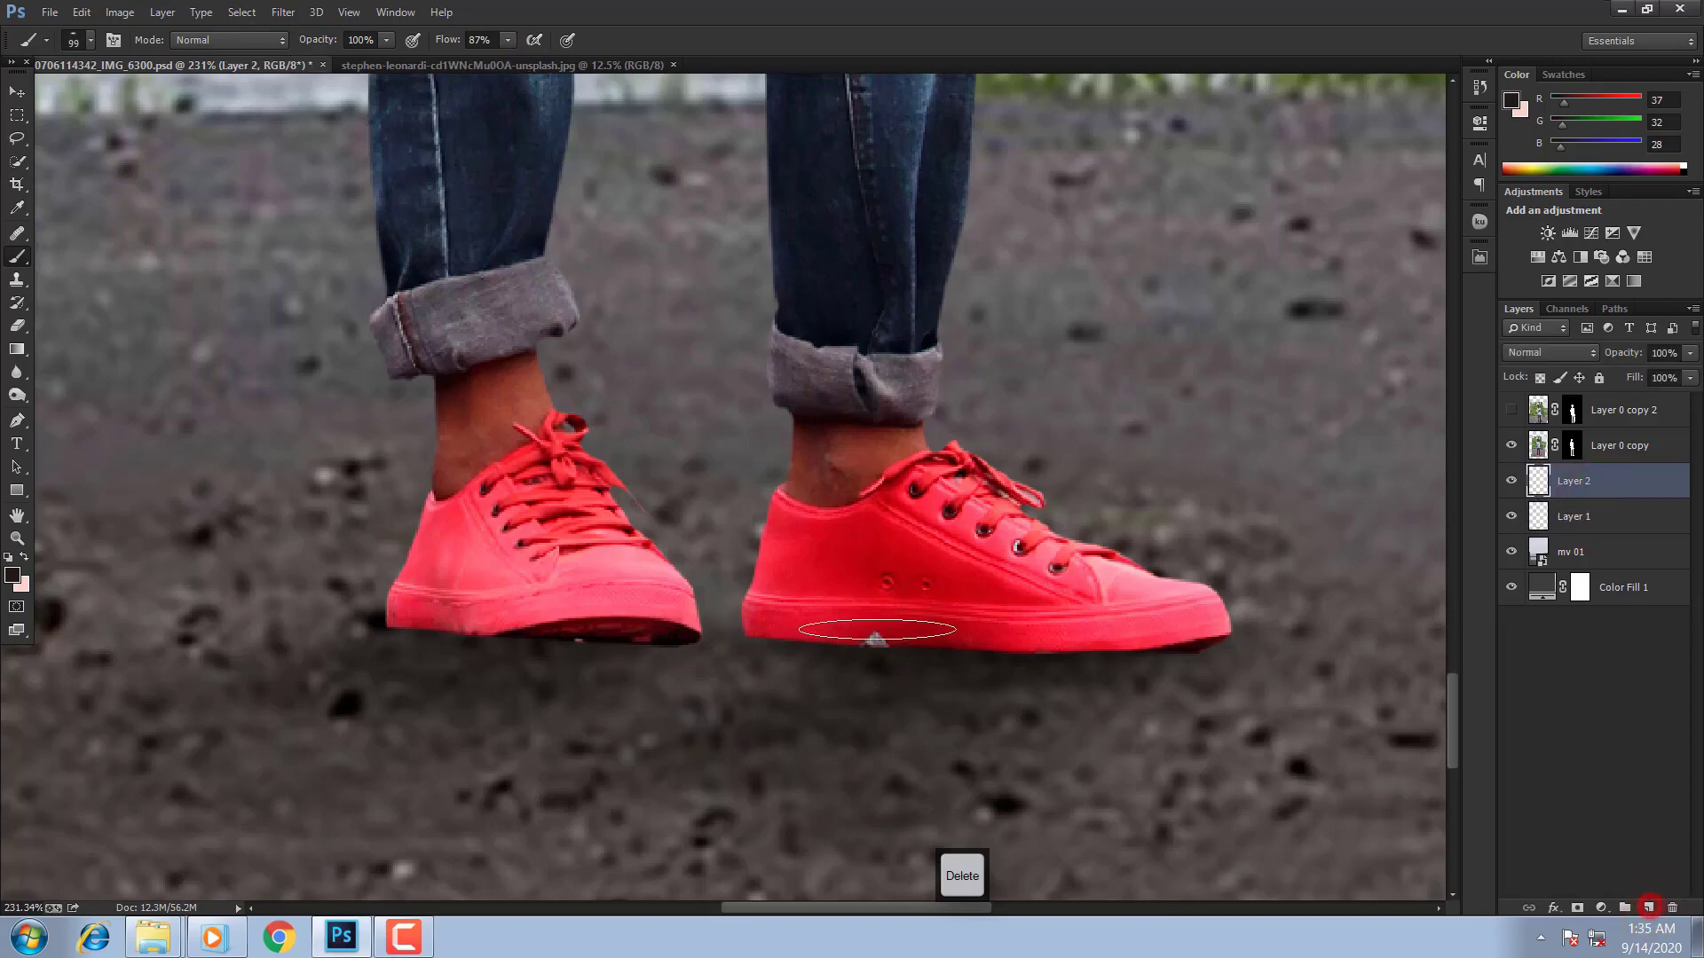
drag(737, 638, 1340, 646)
click(1549, 352)
click(1524, 445)
mouse_move(639, 639)
mouse_down()
mouse_move(759, 618)
mouse_move(534, 632)
mouse_up()
key(ctrl+z)
drag(696, 611, 446, 609)
drag(905, 490, 763, 493)
drag(967, 527, 917, 618)
click(1691, 377)
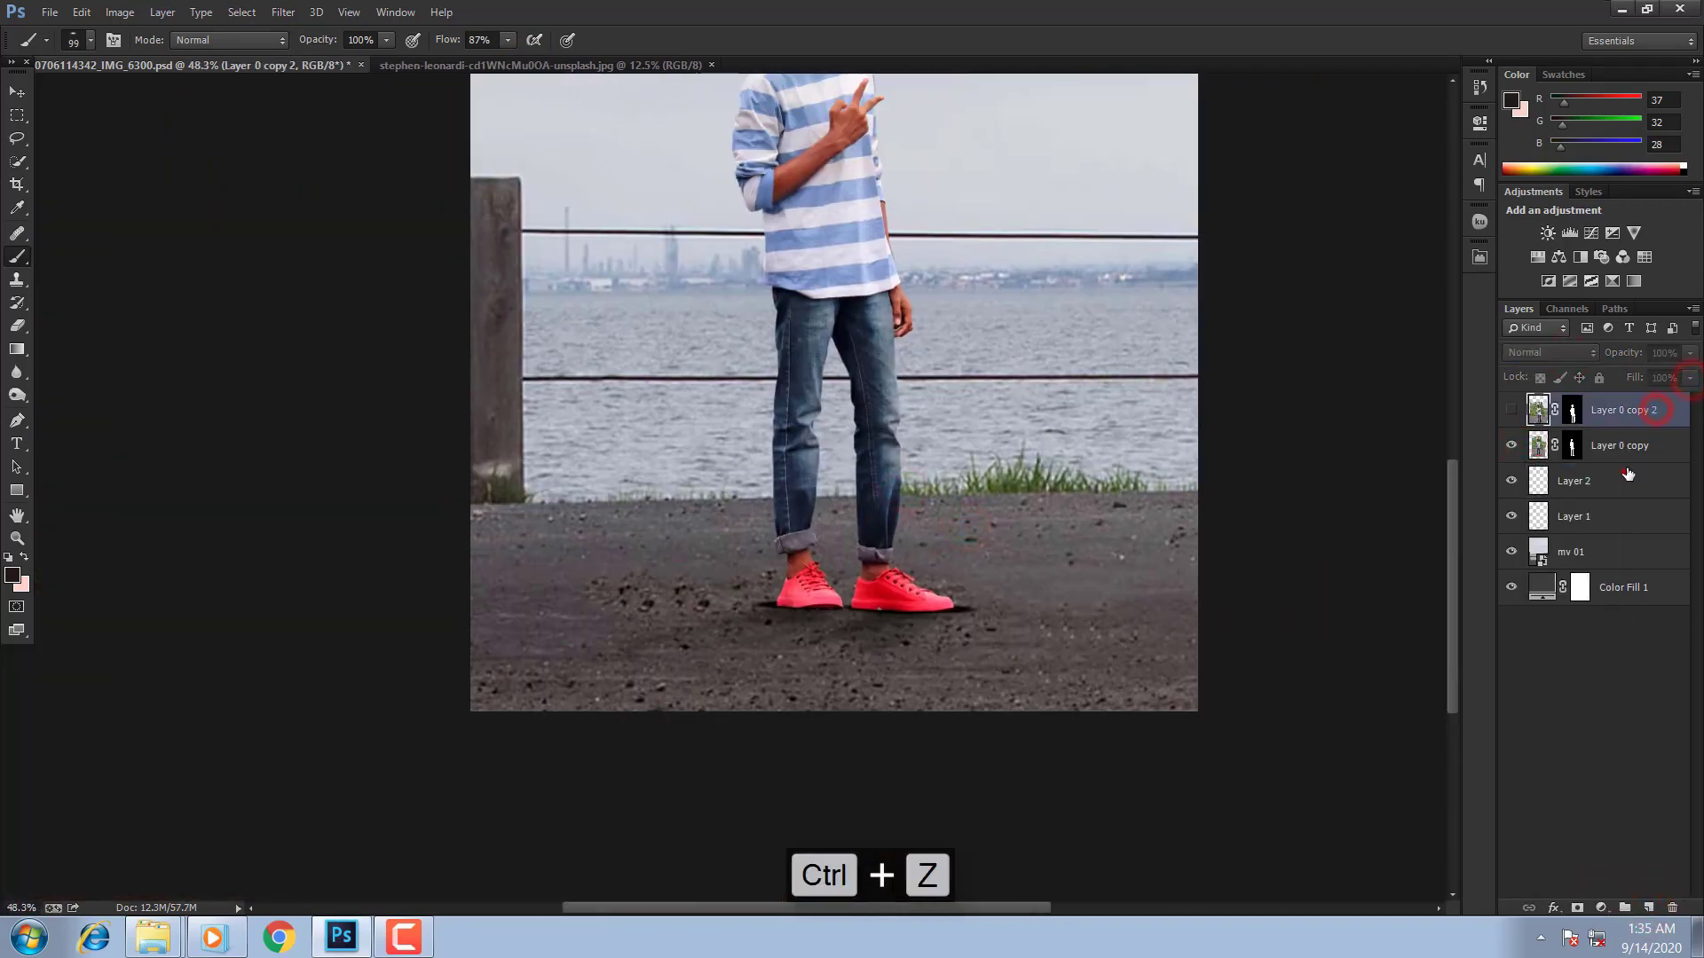
Step: Create a new layer above Layer 0 copy and load the subject's mask as a selection
click(1573, 444)
click(1629, 444)
click(1650, 908)
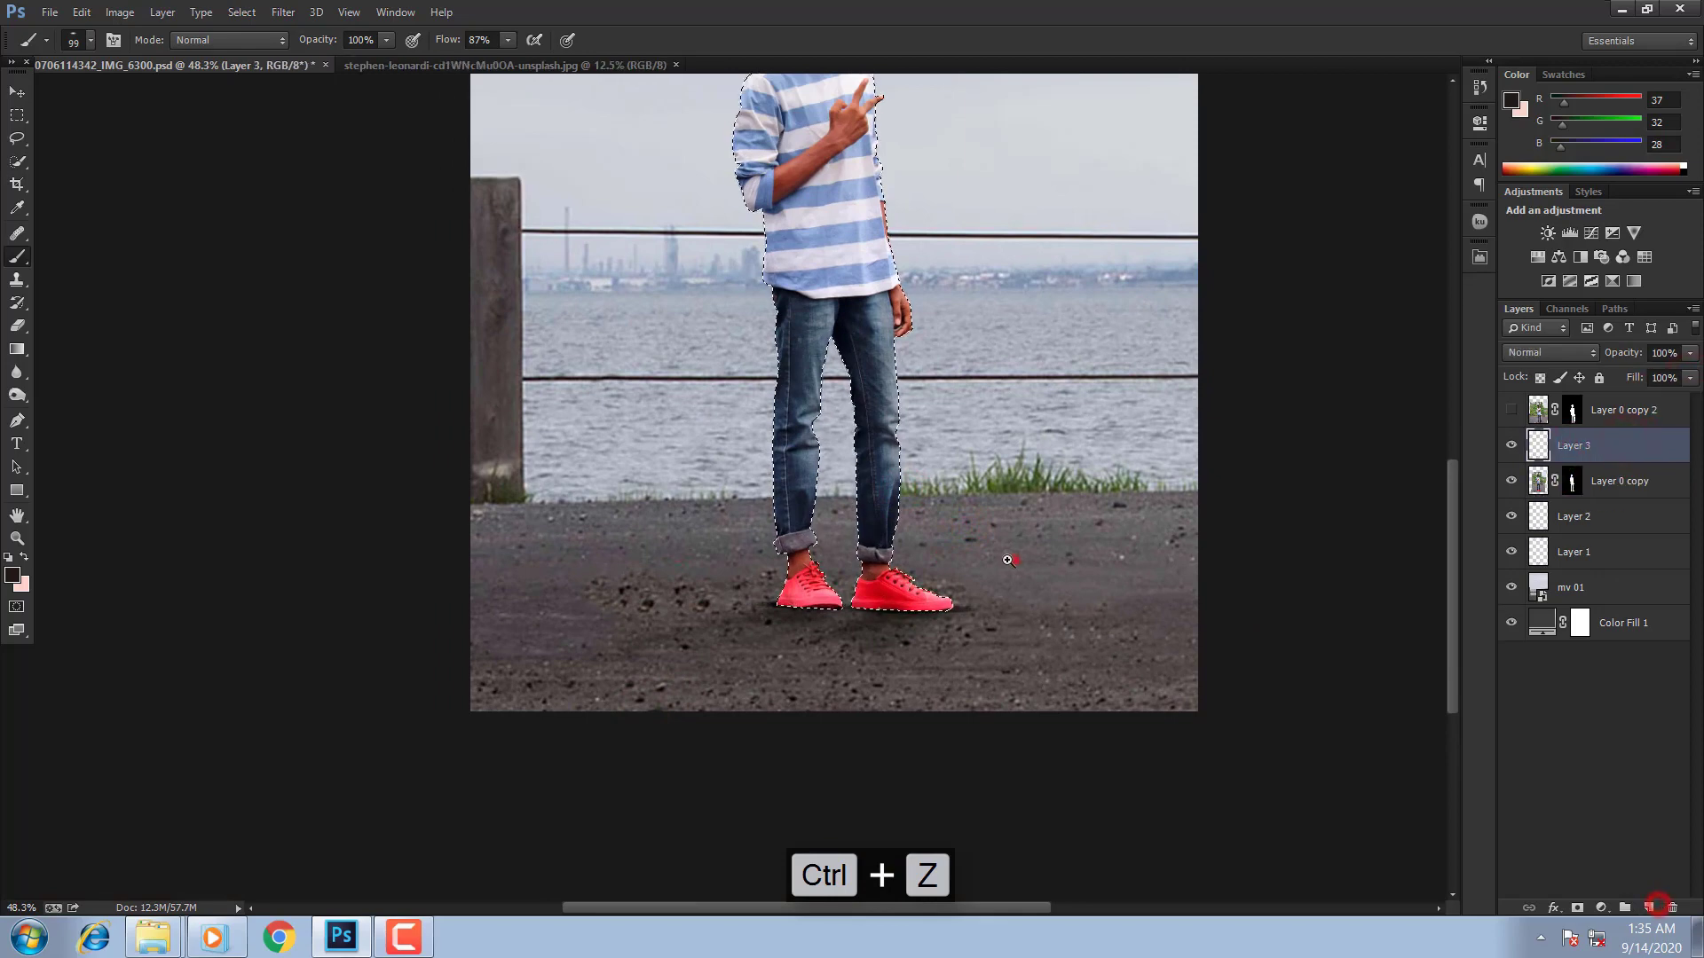
drag(1006, 560, 1110, 577)
ctrl+click(1573, 481)
Step: Draw a dark-to-transparent gradient upward from the ground over the shoes and lower legs, and deselect
click(15, 347)
drag(662, 720, 692, 336)
key(ctrl+d)
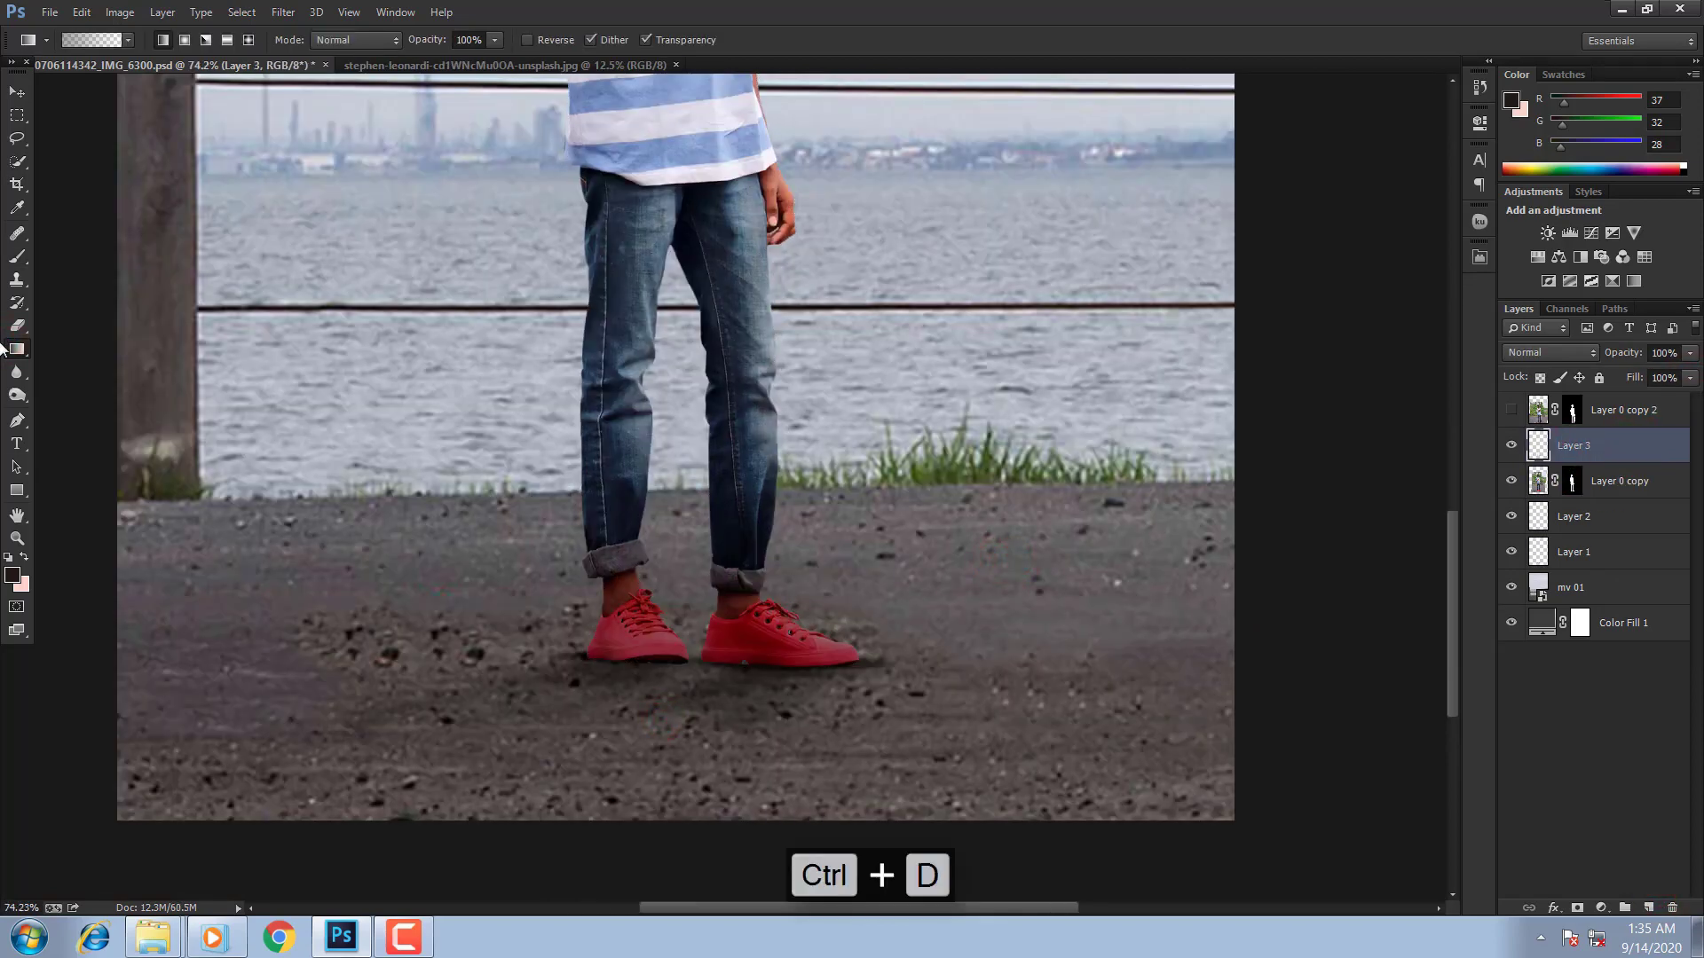
Step: Add a layer mask to Layer 3 and try masking the gradient beside the right-hand leg with a 209 px black brush
key(b)
click(1577, 907)
right_click(930, 467)
drag(967, 516, 970, 532)
click(802, 465)
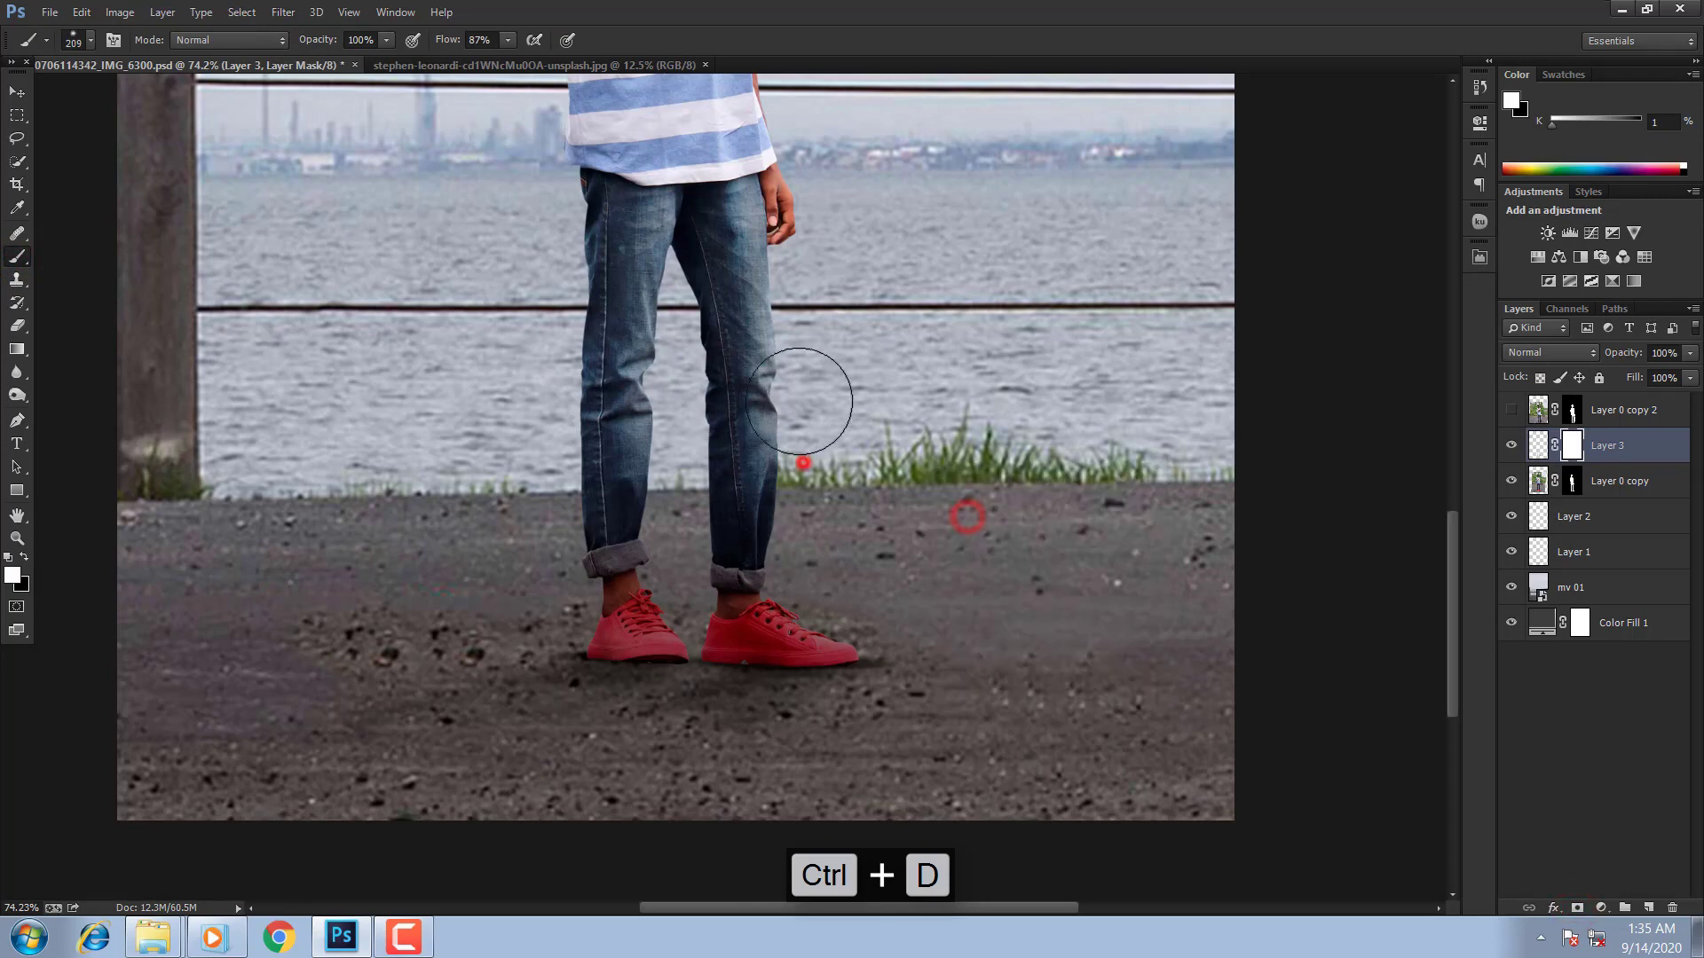
key(x)
mouse_move(800, 470)
mouse_down()
mouse_move(797, 368)
mouse_move(790, 626)
mouse_up()
key(ctrl+alt+z)
key(ctrl+alt+z)
Step: Lighten the gradient shading over the legs by painting black at 24% opacity on Layer 3's mask
scroll(1136, 590, up, 3)
click(761, 523)
click(755, 541)
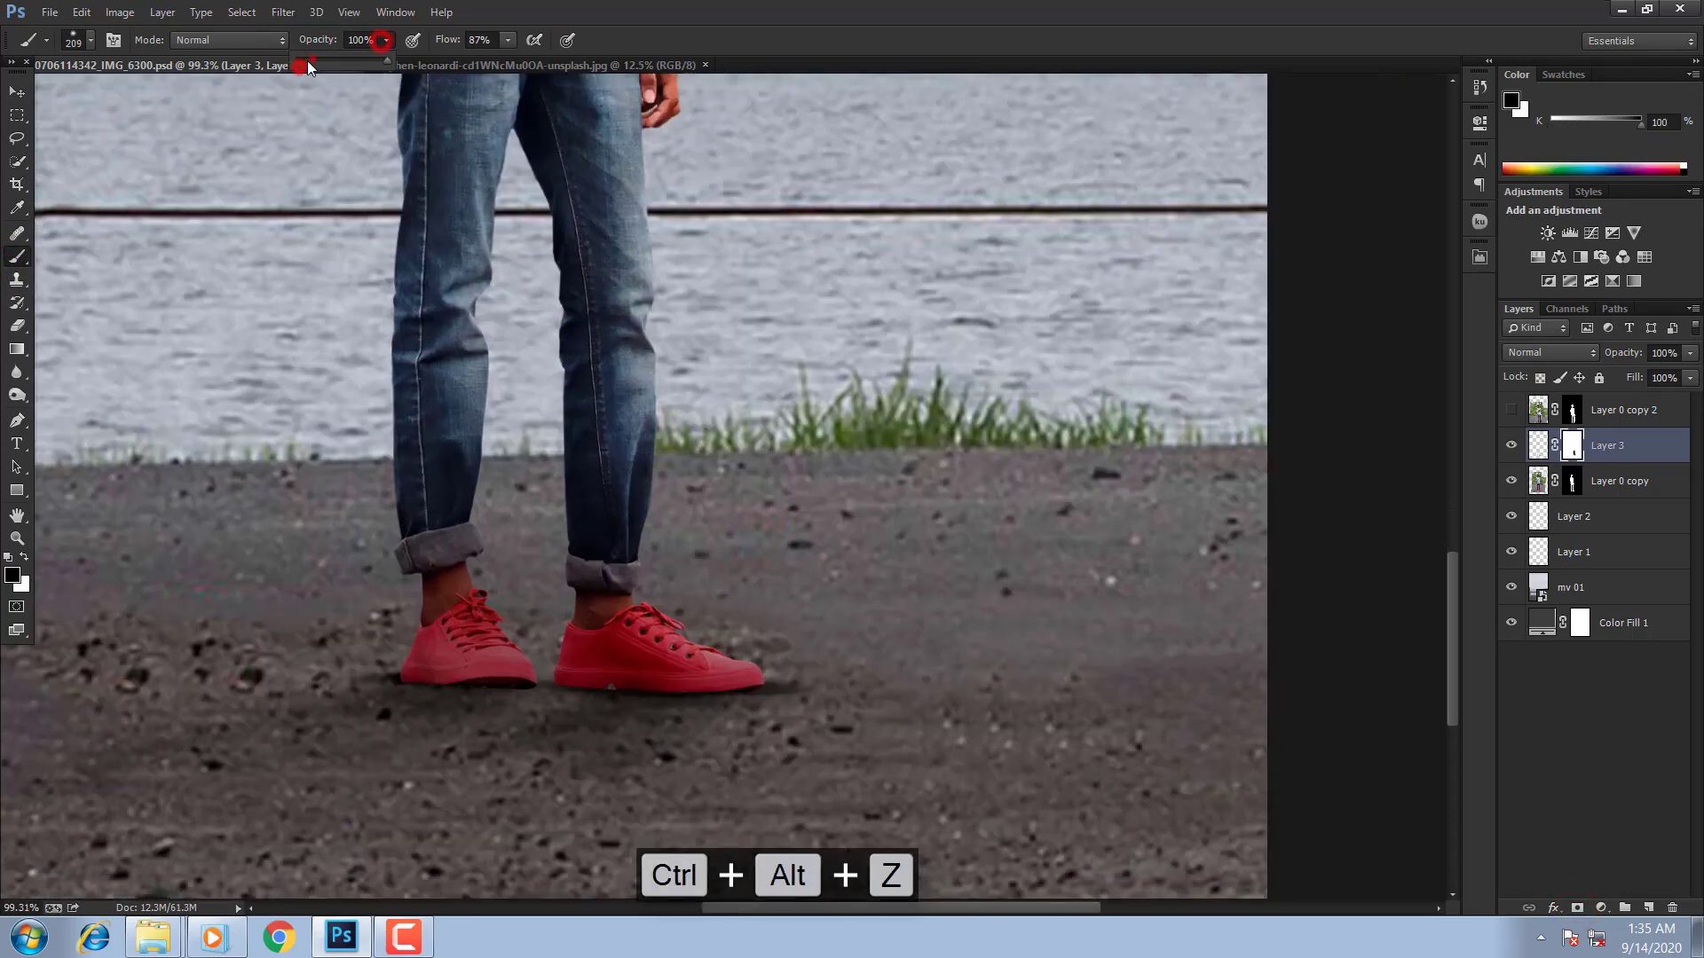
click(313, 61)
click(701, 643)
click(722, 590)
click(674, 563)
drag(657, 400, 775, 402)
drag(667, 393, 552, 392)
click(577, 299)
Step: Refine Layer 3's mask around the ankles and shoes with a 50 px brush and set the layer's fill to 91%
mouse_move(586, 586)
mouse_down()
mouse_move(608, 670)
mouse_move(641, 670)
mouse_move(550, 670)
mouse_move(573, 641)
mouse_up()
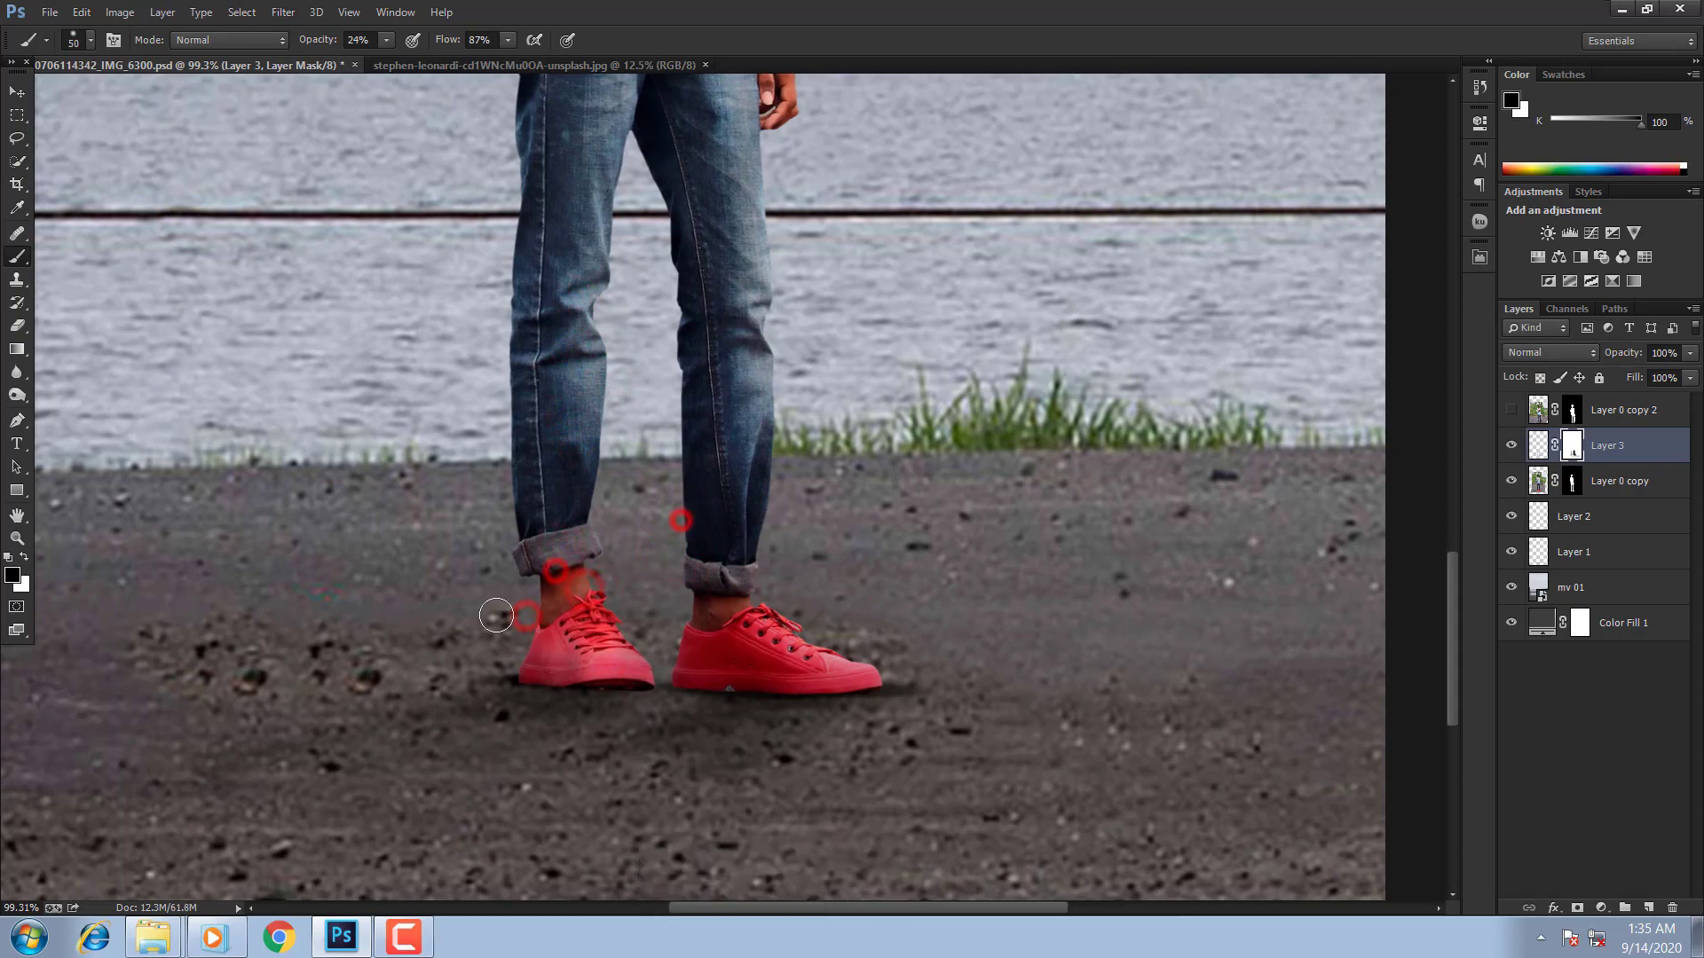
key(x)
click(604, 676)
key(x)
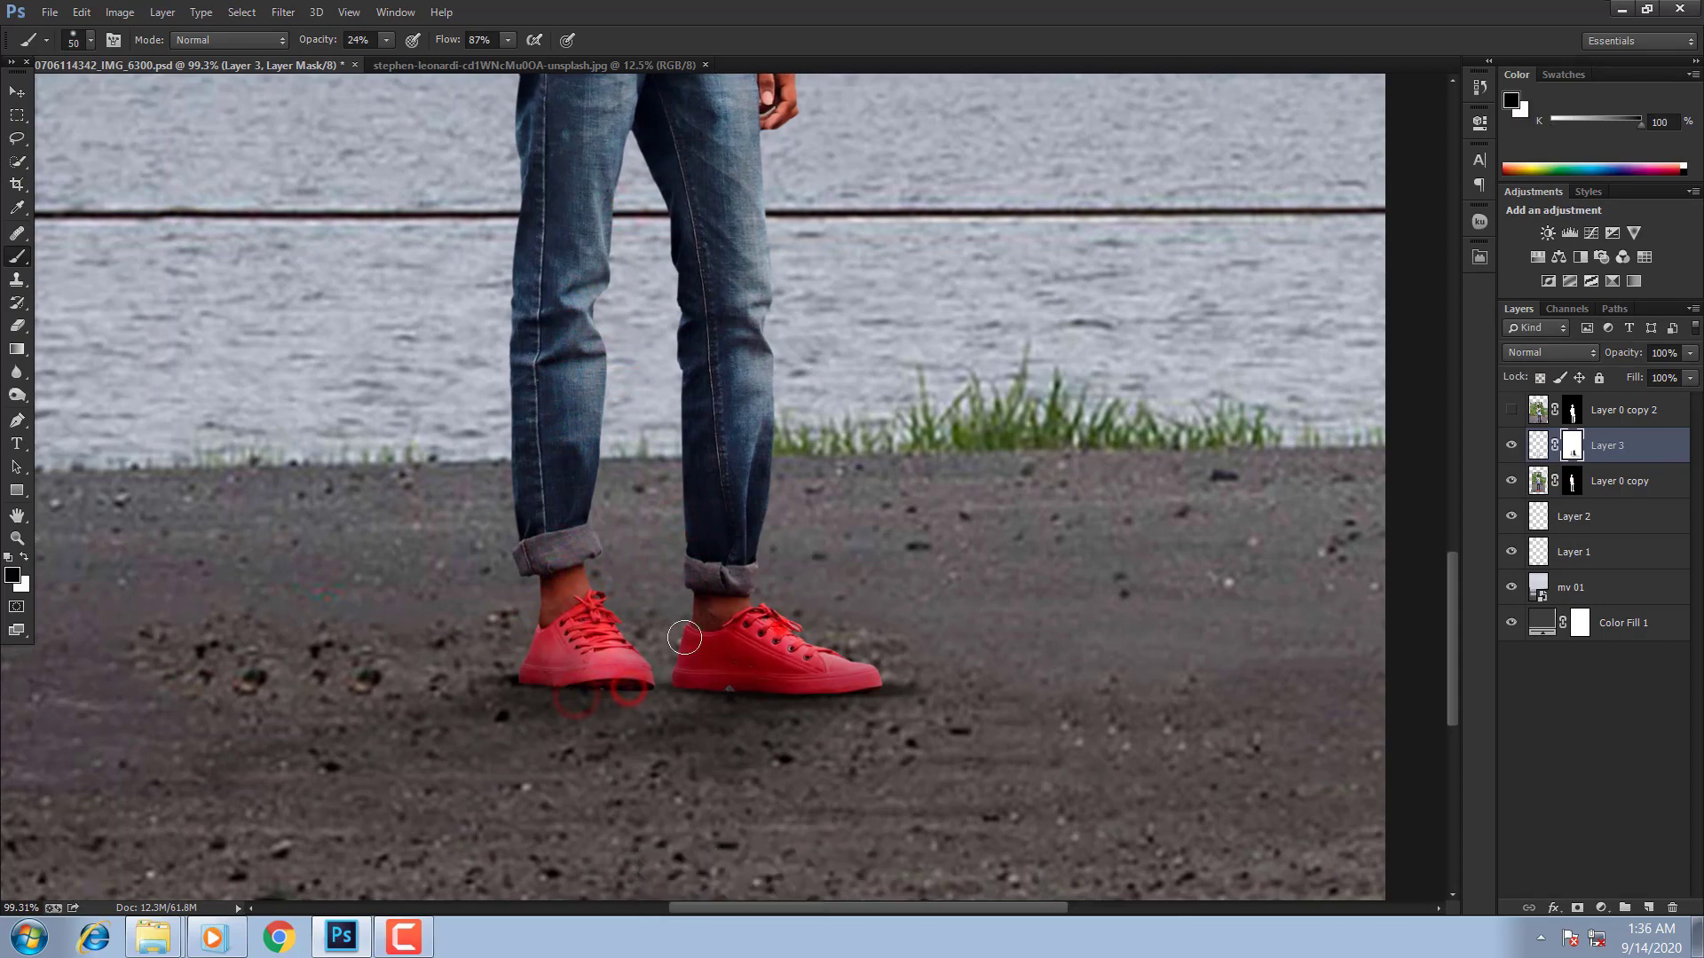
click(781, 535)
key(ctrl+0)
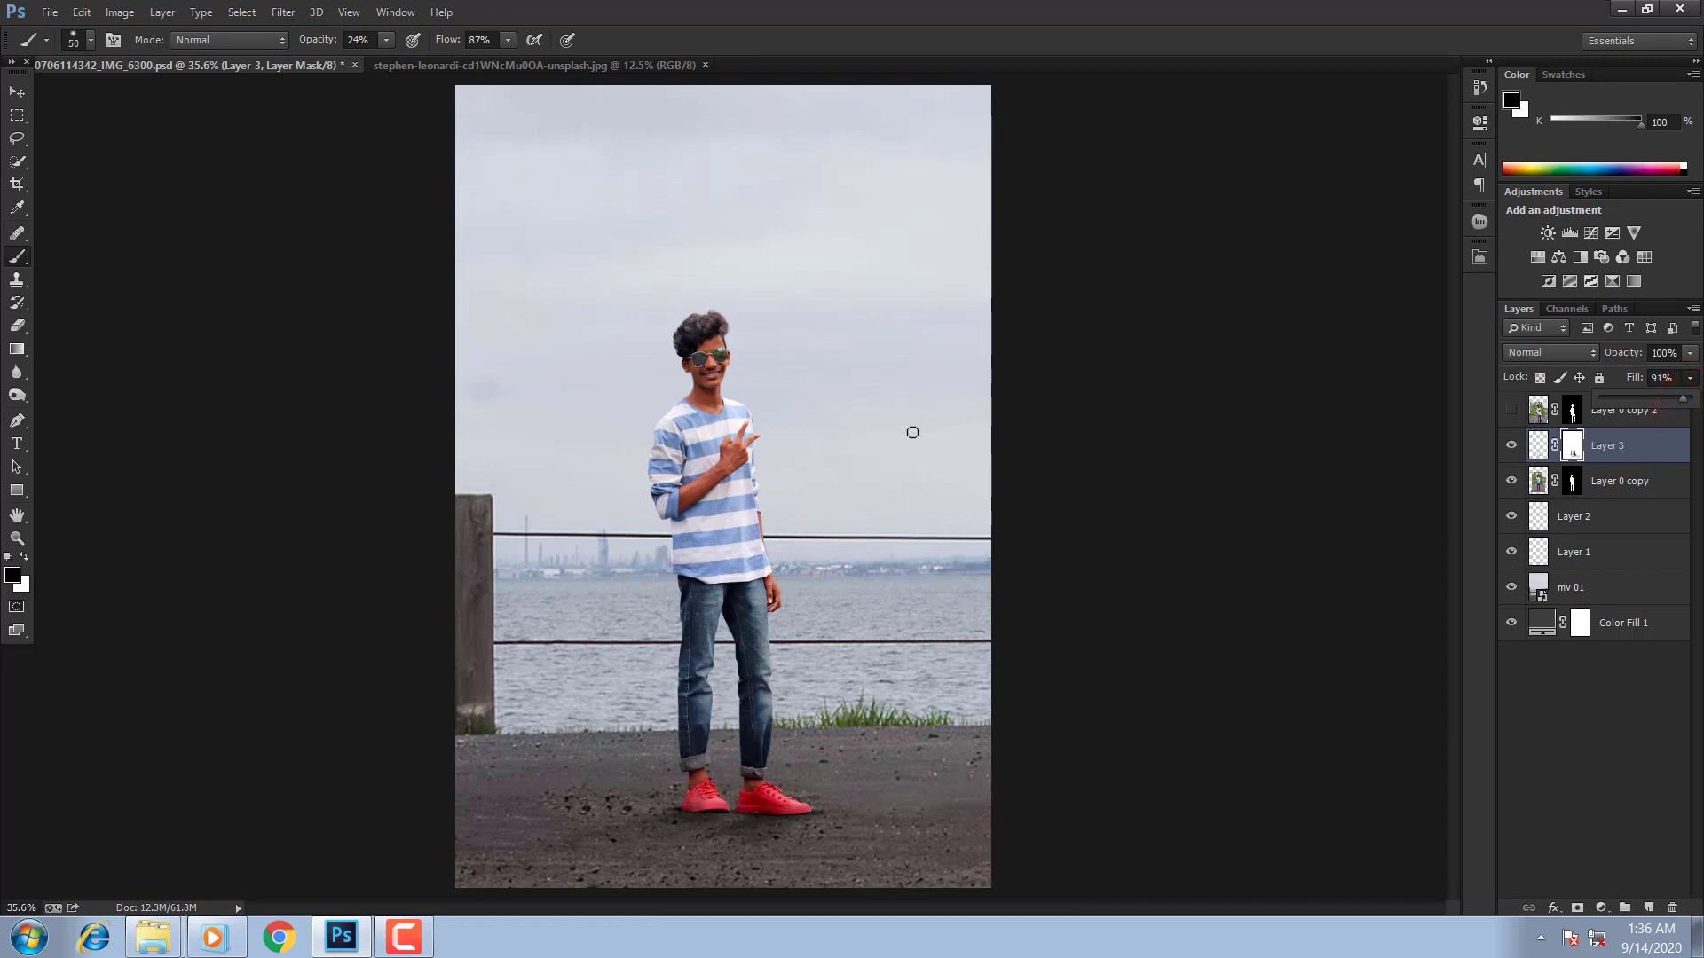
Step: Add a Brightness/Contrast adjustment clipped to Layer 0 copy with brightness set to -45
drag(757, 361, 911, 380)
drag(790, 405, 920, 557)
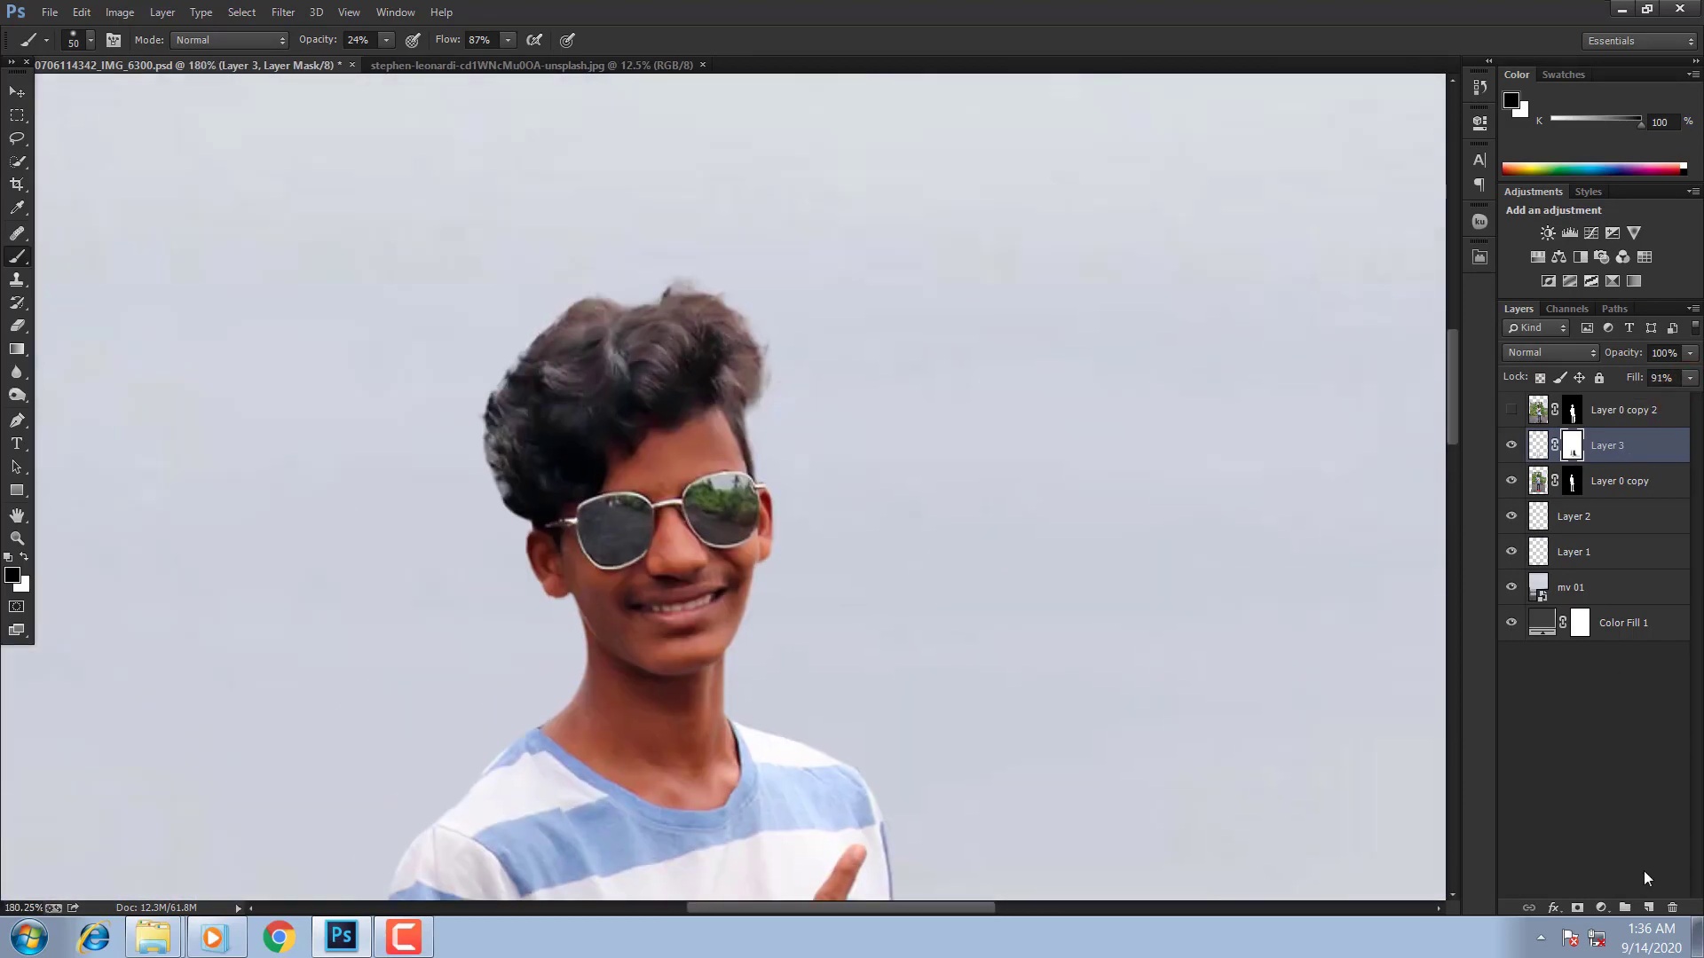
click(1573, 499)
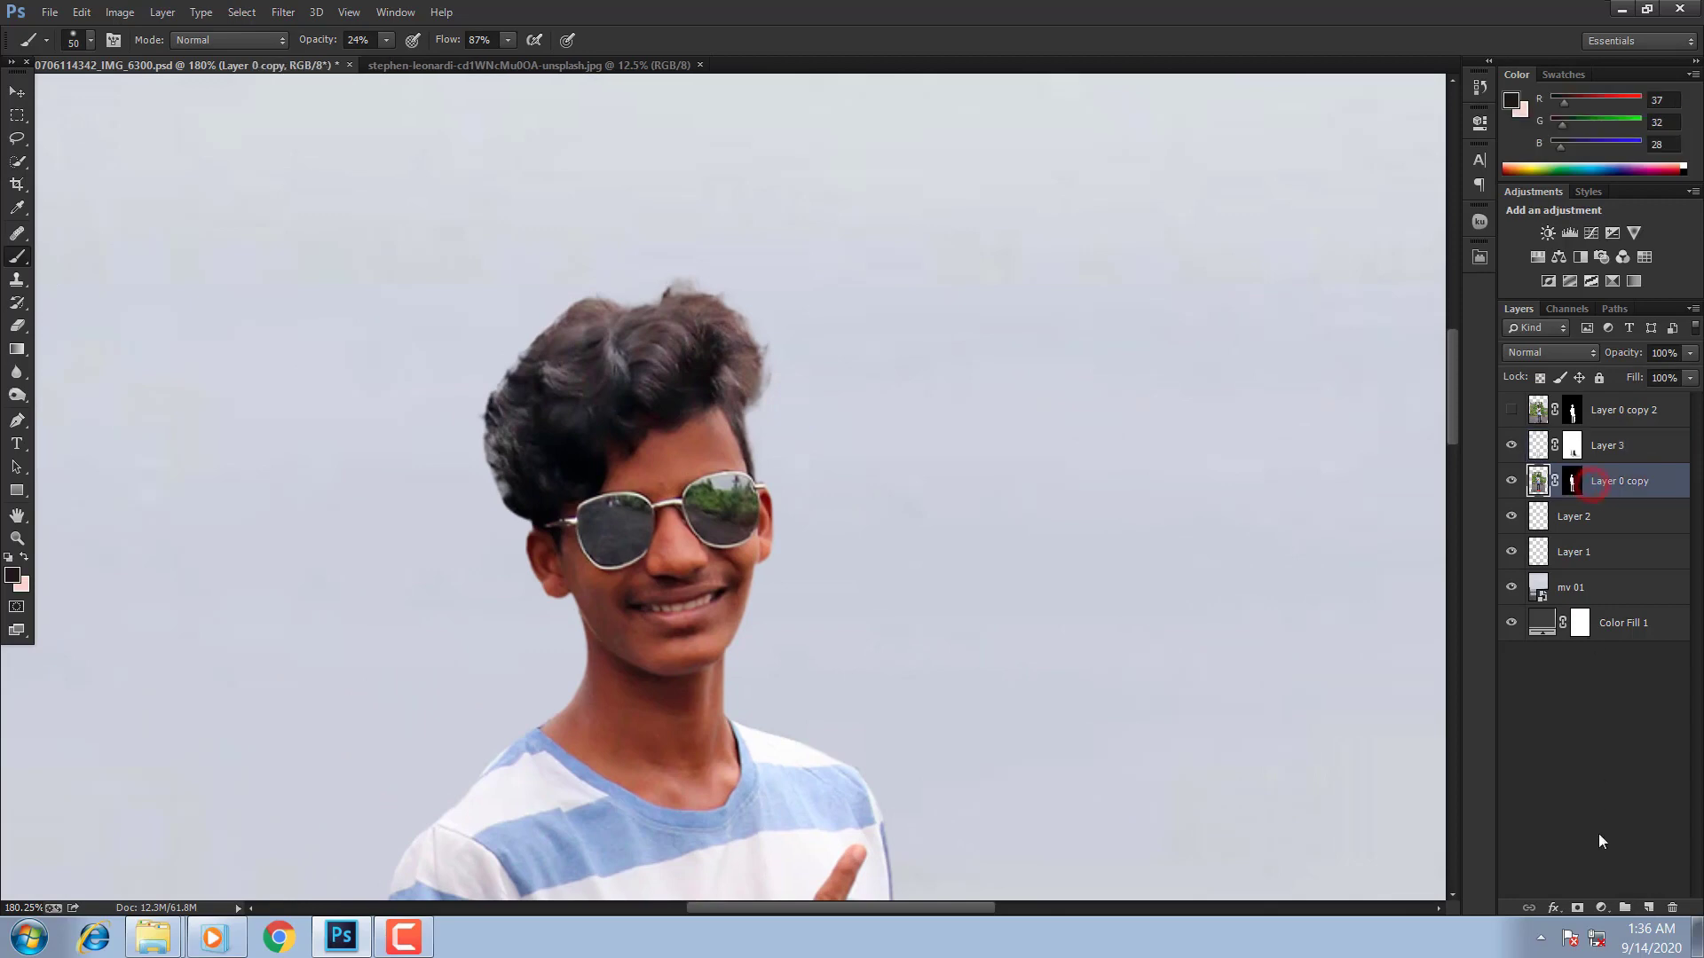
click(1601, 908)
click(1562, 560)
drag(973, 353, 871, 391)
right_click(871, 393)
click(891, 406)
drag(1310, 210, 1296, 211)
alt+click(1615, 499)
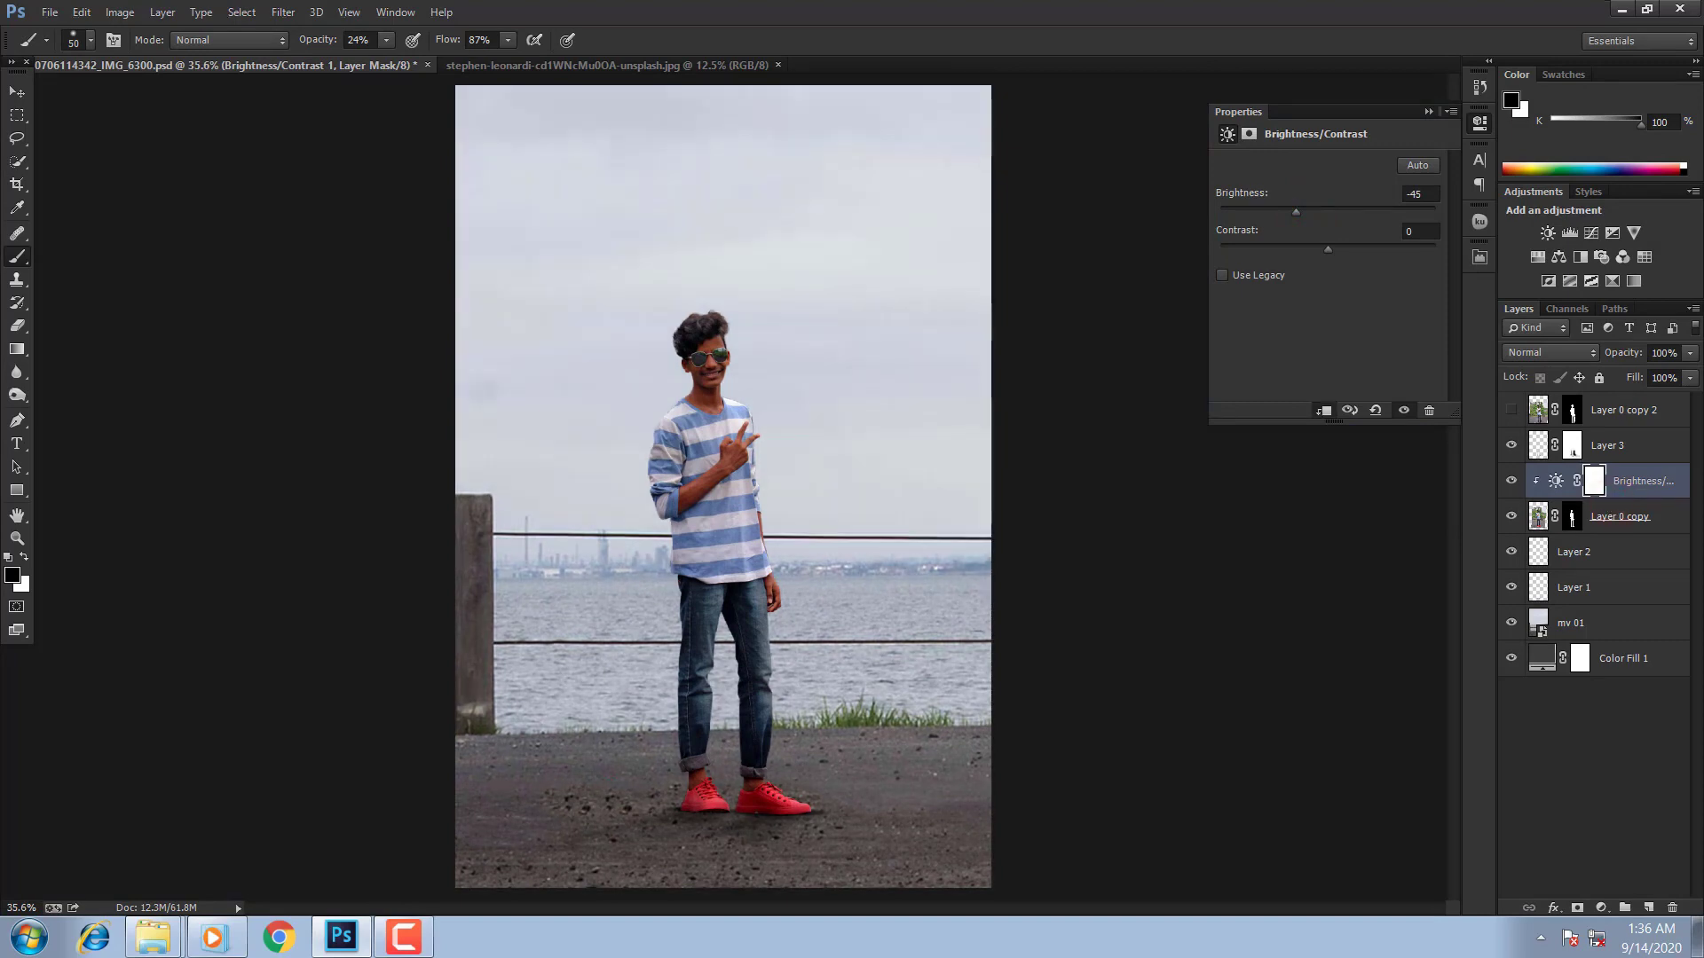
Step: Invert the Brightness/Contrast adjustment's mask to black
key(ctrl+i)
drag(712, 436, 794, 444)
drag(734, 506, 742, 396)
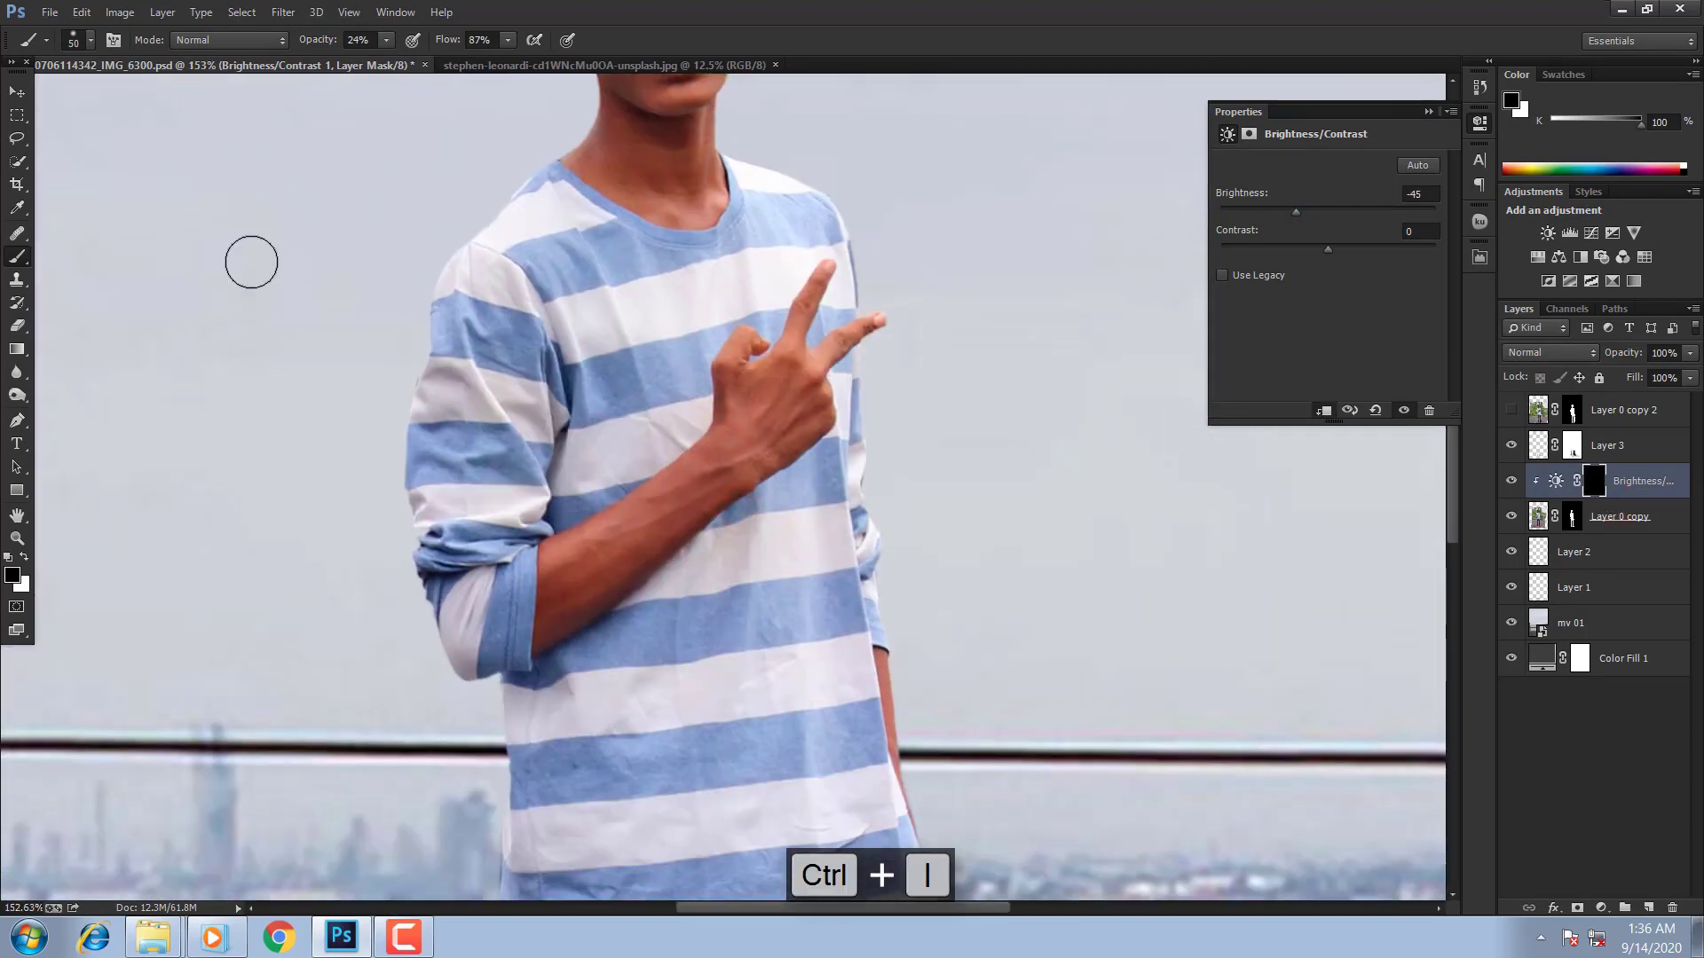
Step: Darken the shirt's shoulder and sleeve by painting white on the Brightness/Contrast mask with a 59 px brush at 10% flow and 62% opacity
key(x)
drag(439, 67, 438, 66)
drag(578, 284, 626, 286)
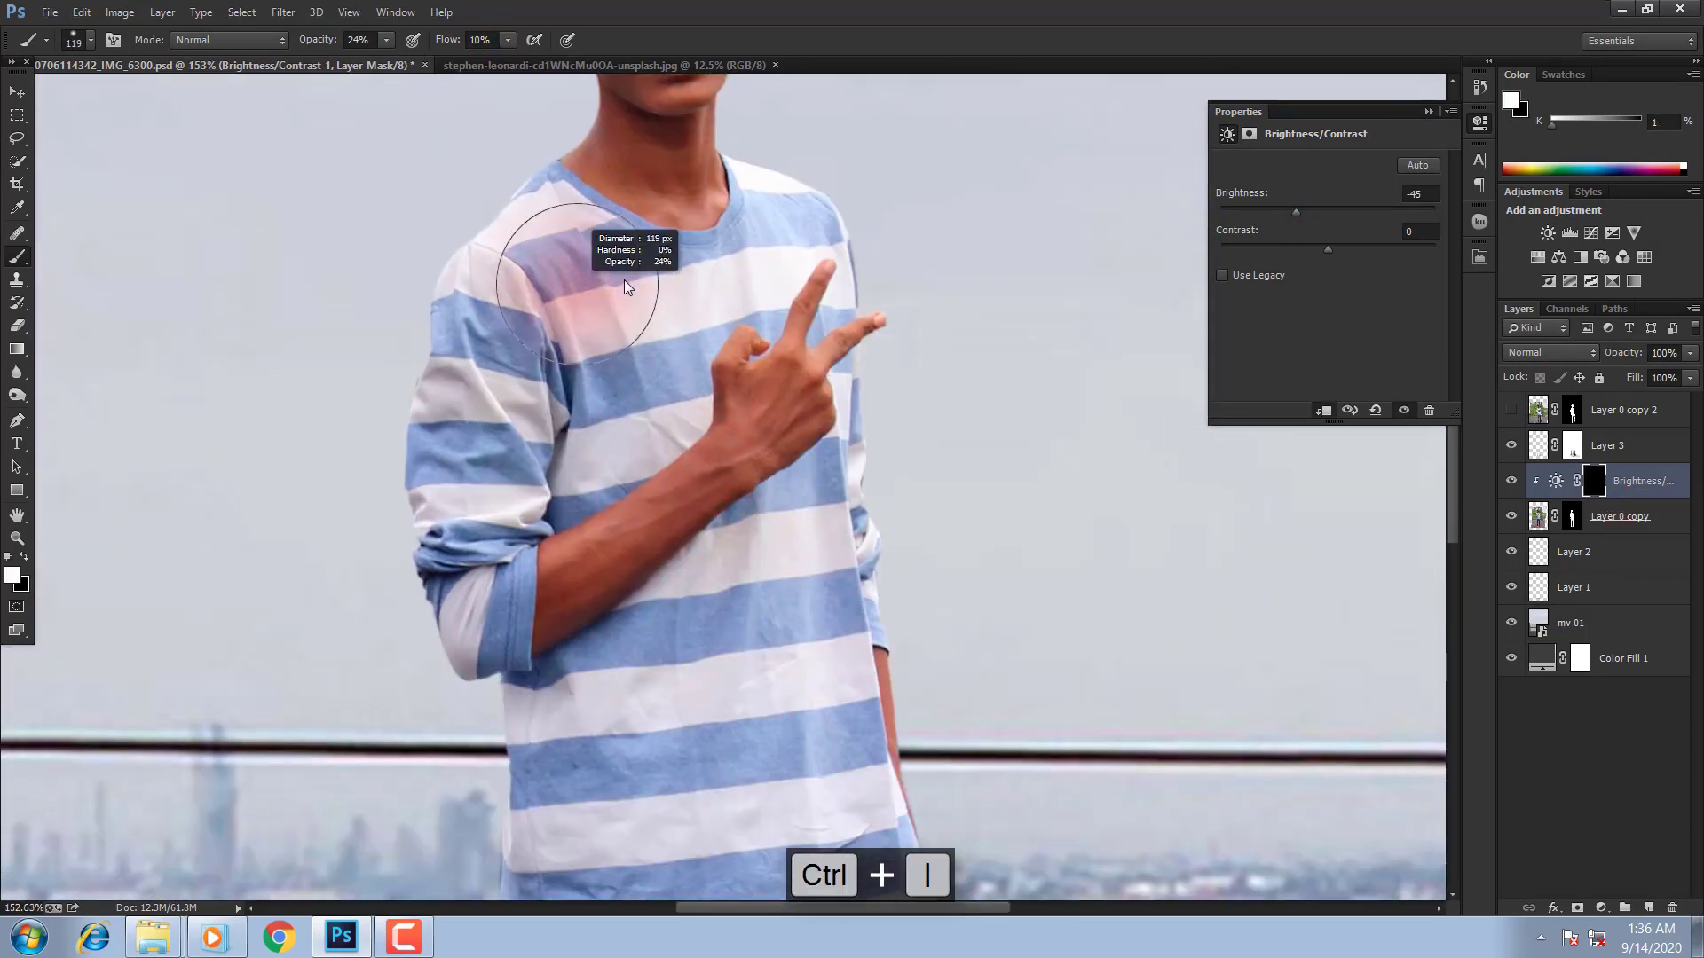
click(615, 288)
drag(566, 395, 527, 385)
click(700, 256)
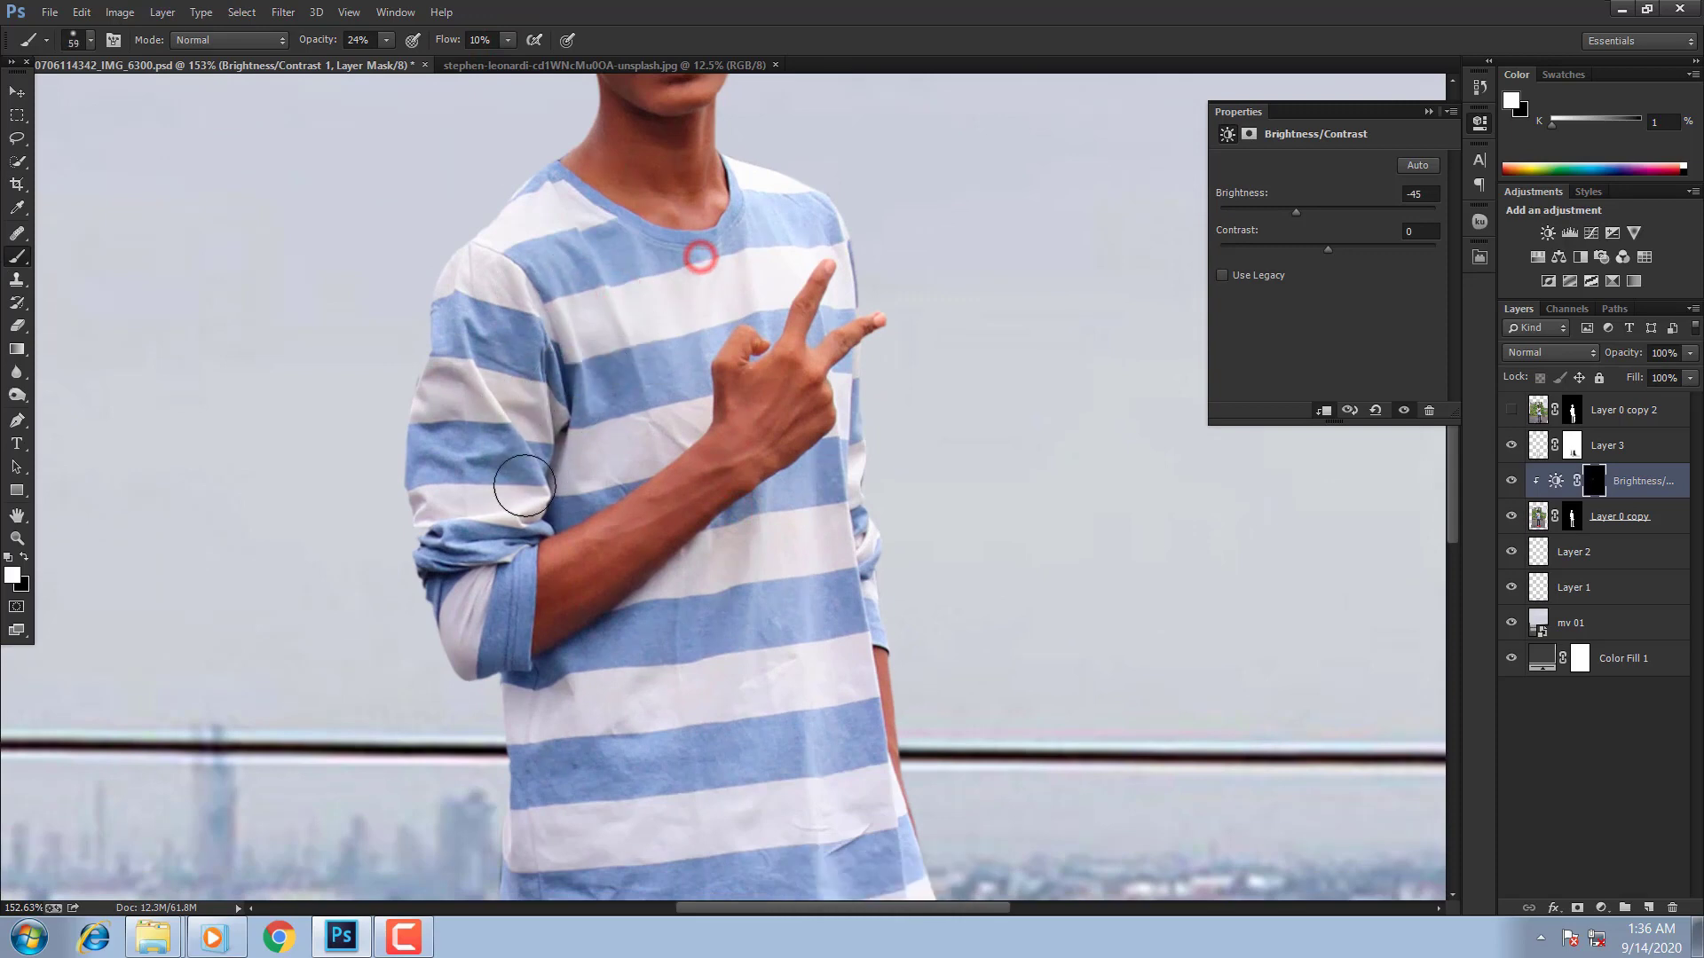
click(527, 487)
click(533, 280)
click(522, 312)
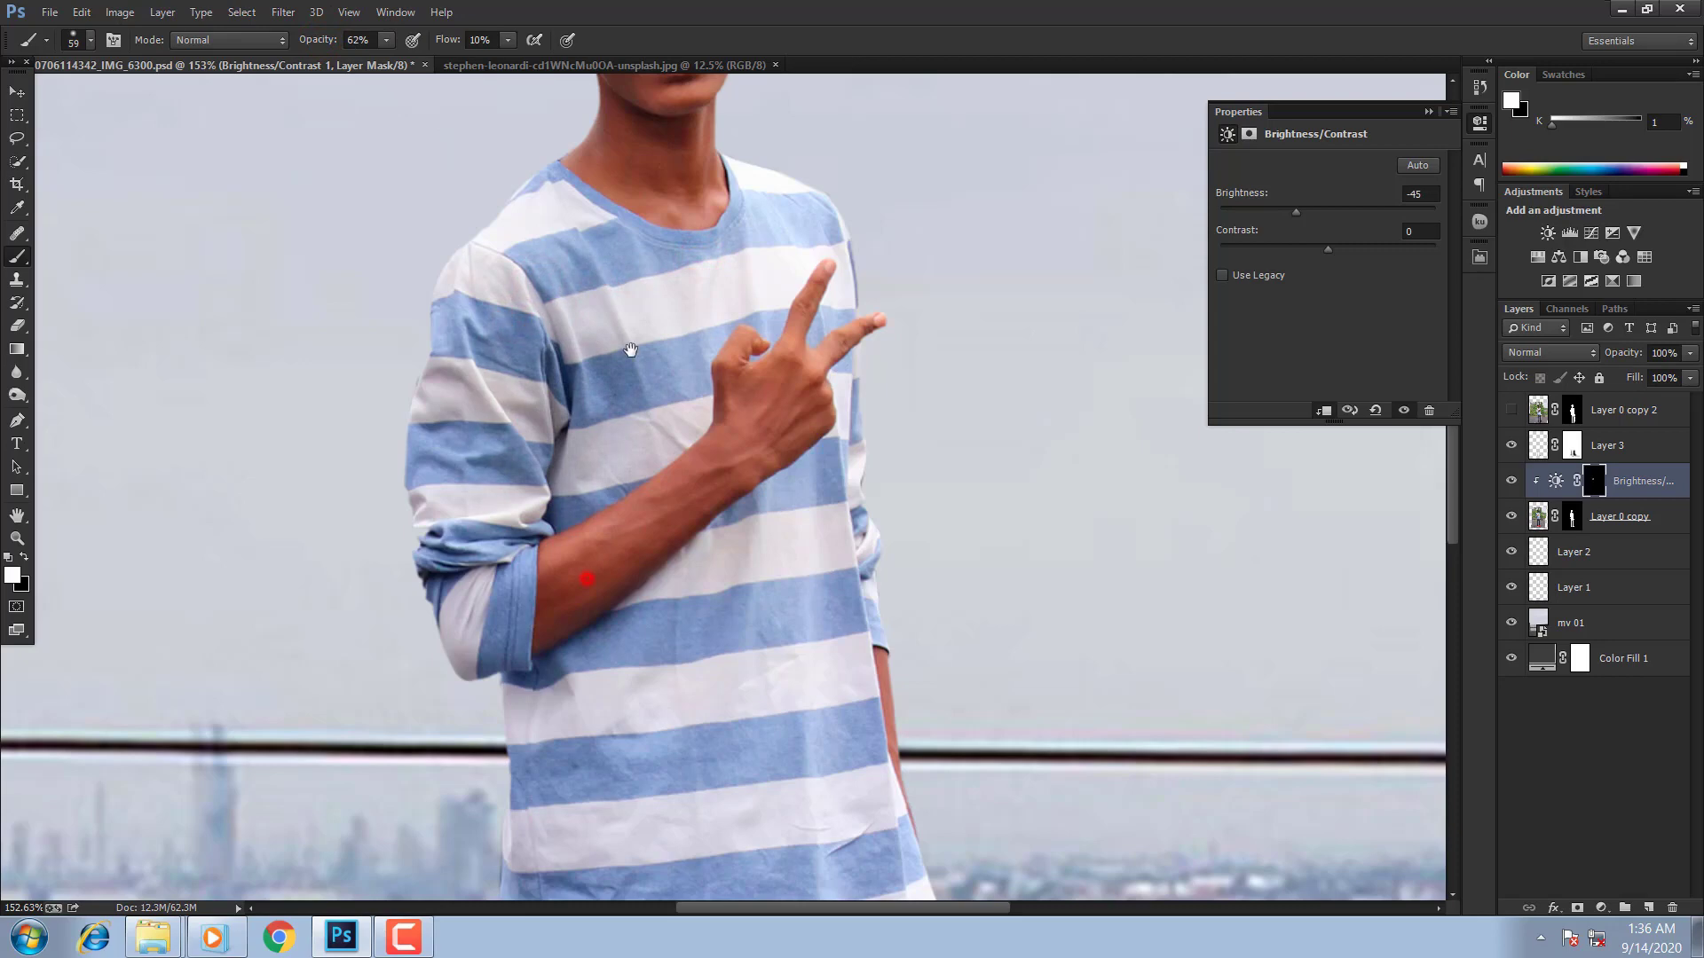
Step: Deepen the shading on the shirt's lower folds and the upper jeans by painting white on the Brightness/Contrast mask
drag(630, 349, 678, 119)
drag(770, 290, 699, 621)
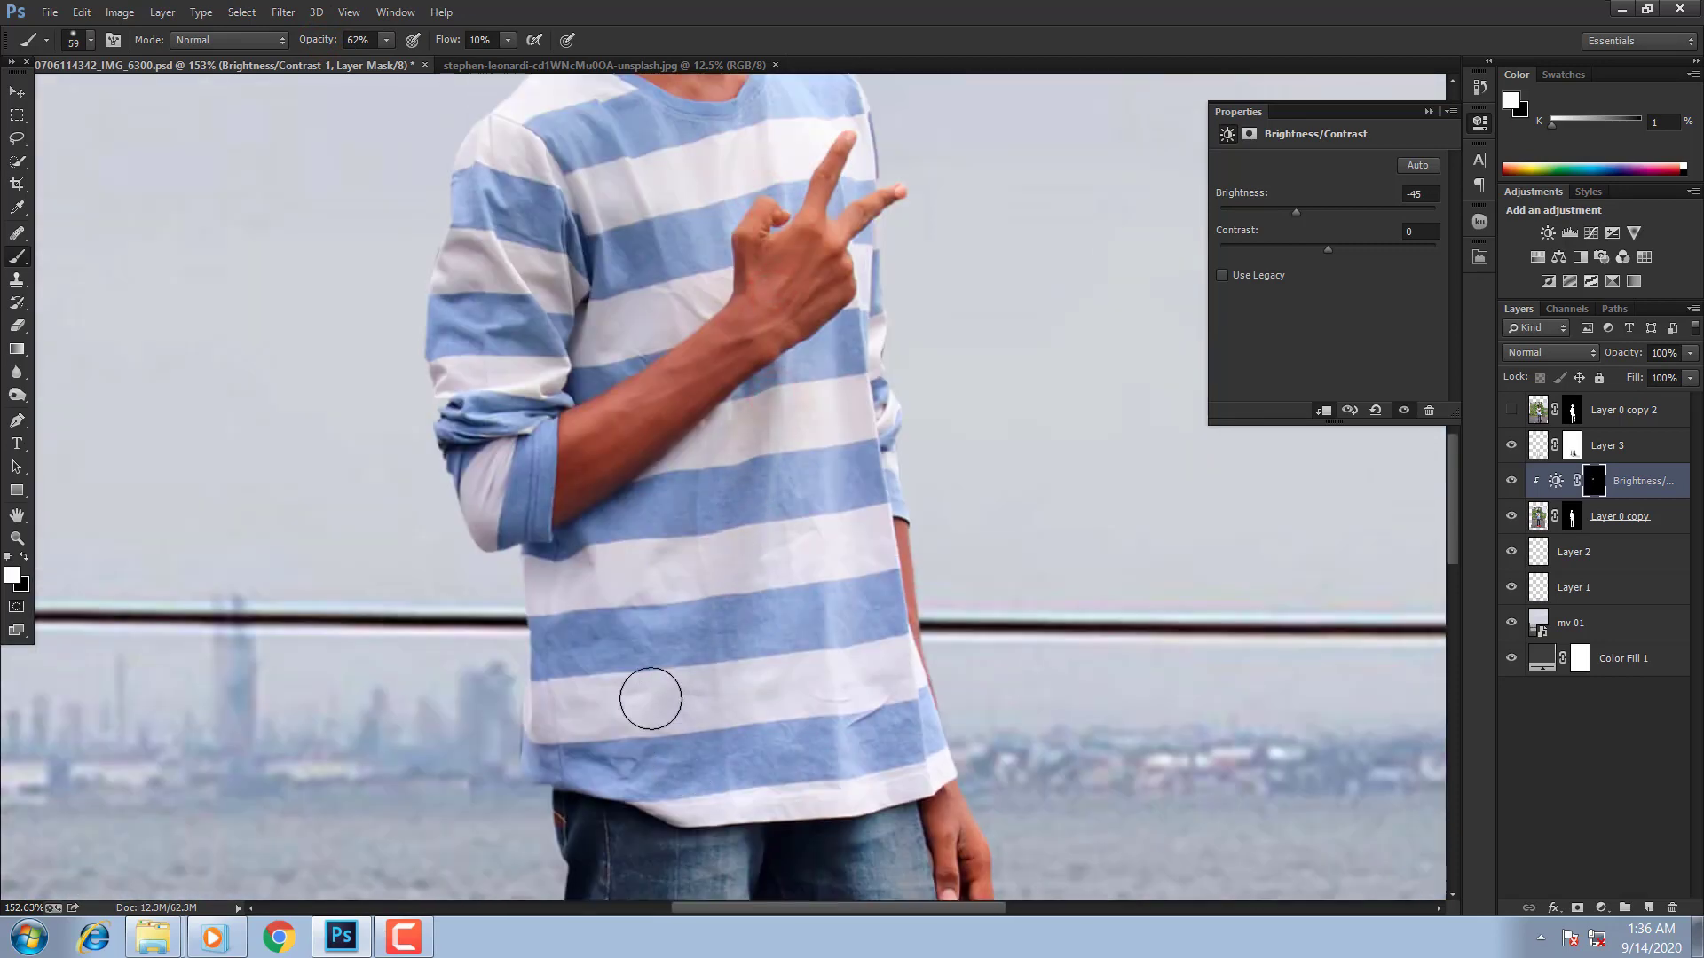
mouse_move(776, 739)
mouse_down()
mouse_move(818, 439)
mouse_move(794, 409)
mouse_up()
drag(592, 738, 656, 250)
mouse_move(671, 443)
mouse_down()
mouse_move(667, 868)
mouse_move(667, 831)
mouse_up()
drag(681, 703, 706, 246)
drag(720, 265, 710, 280)
Step: Paint white on the Brightness/Contrast mask along both jeans legs to darken their shaded areas
drag(744, 458, 738, 678)
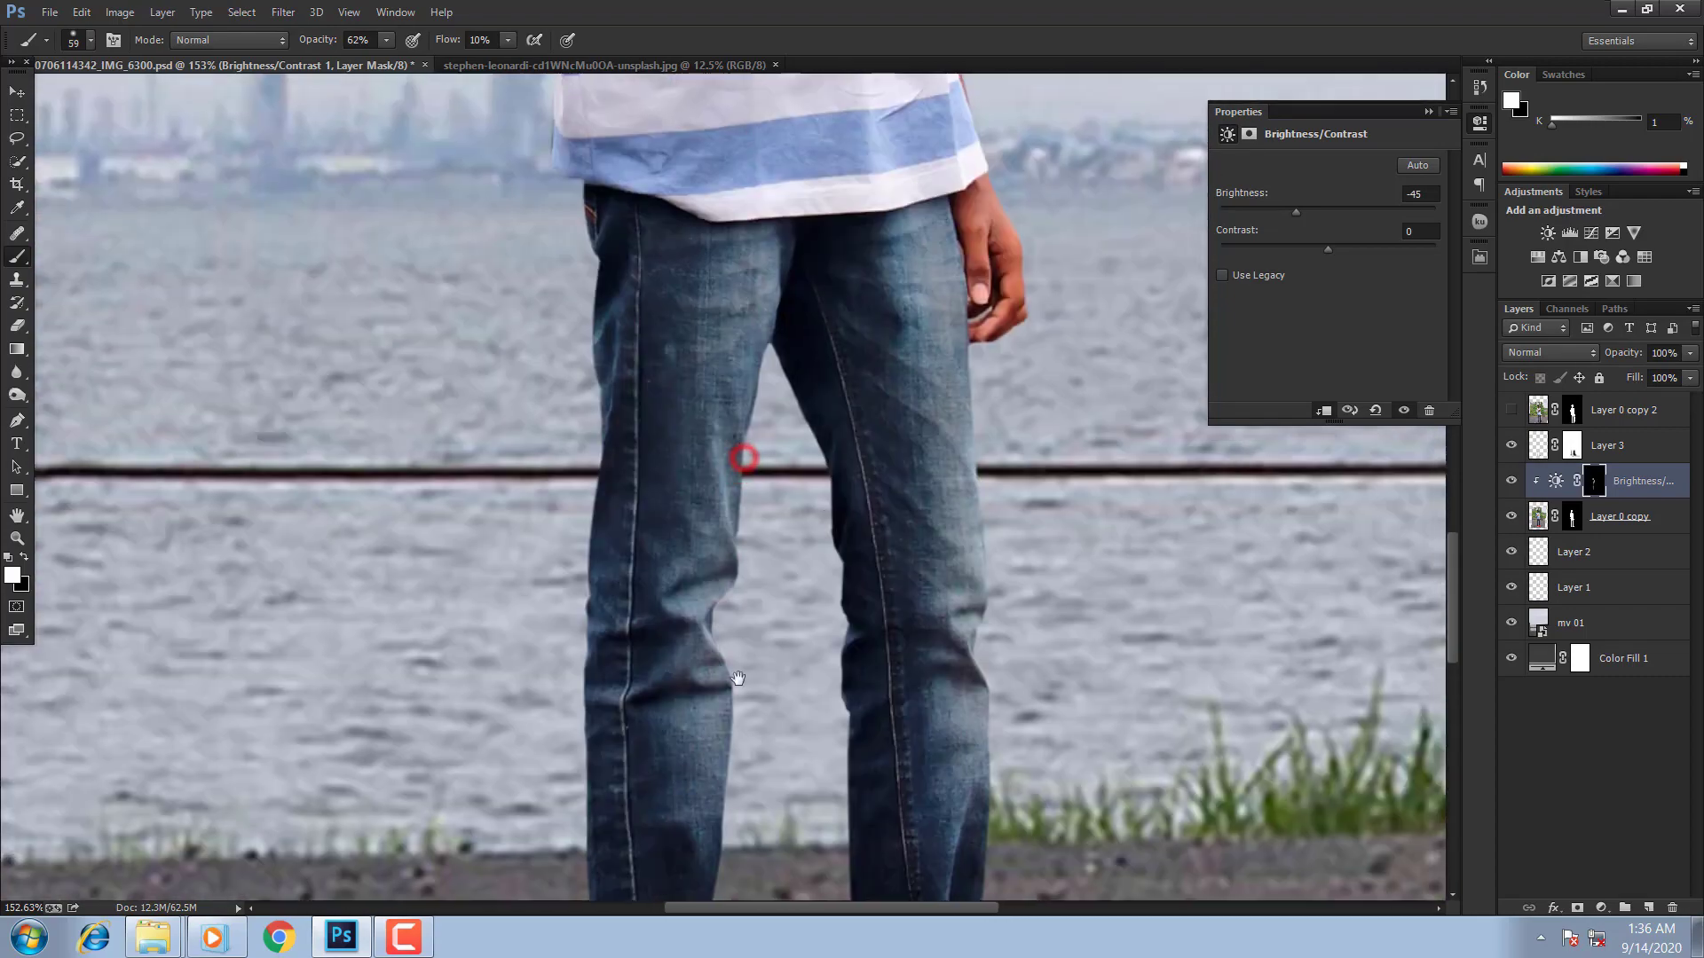
drag(884, 412, 881, 688)
drag(891, 655, 906, 377)
drag(904, 273, 925, 635)
drag(926, 489, 811, 465)
right_click(749, 541)
click(770, 558)
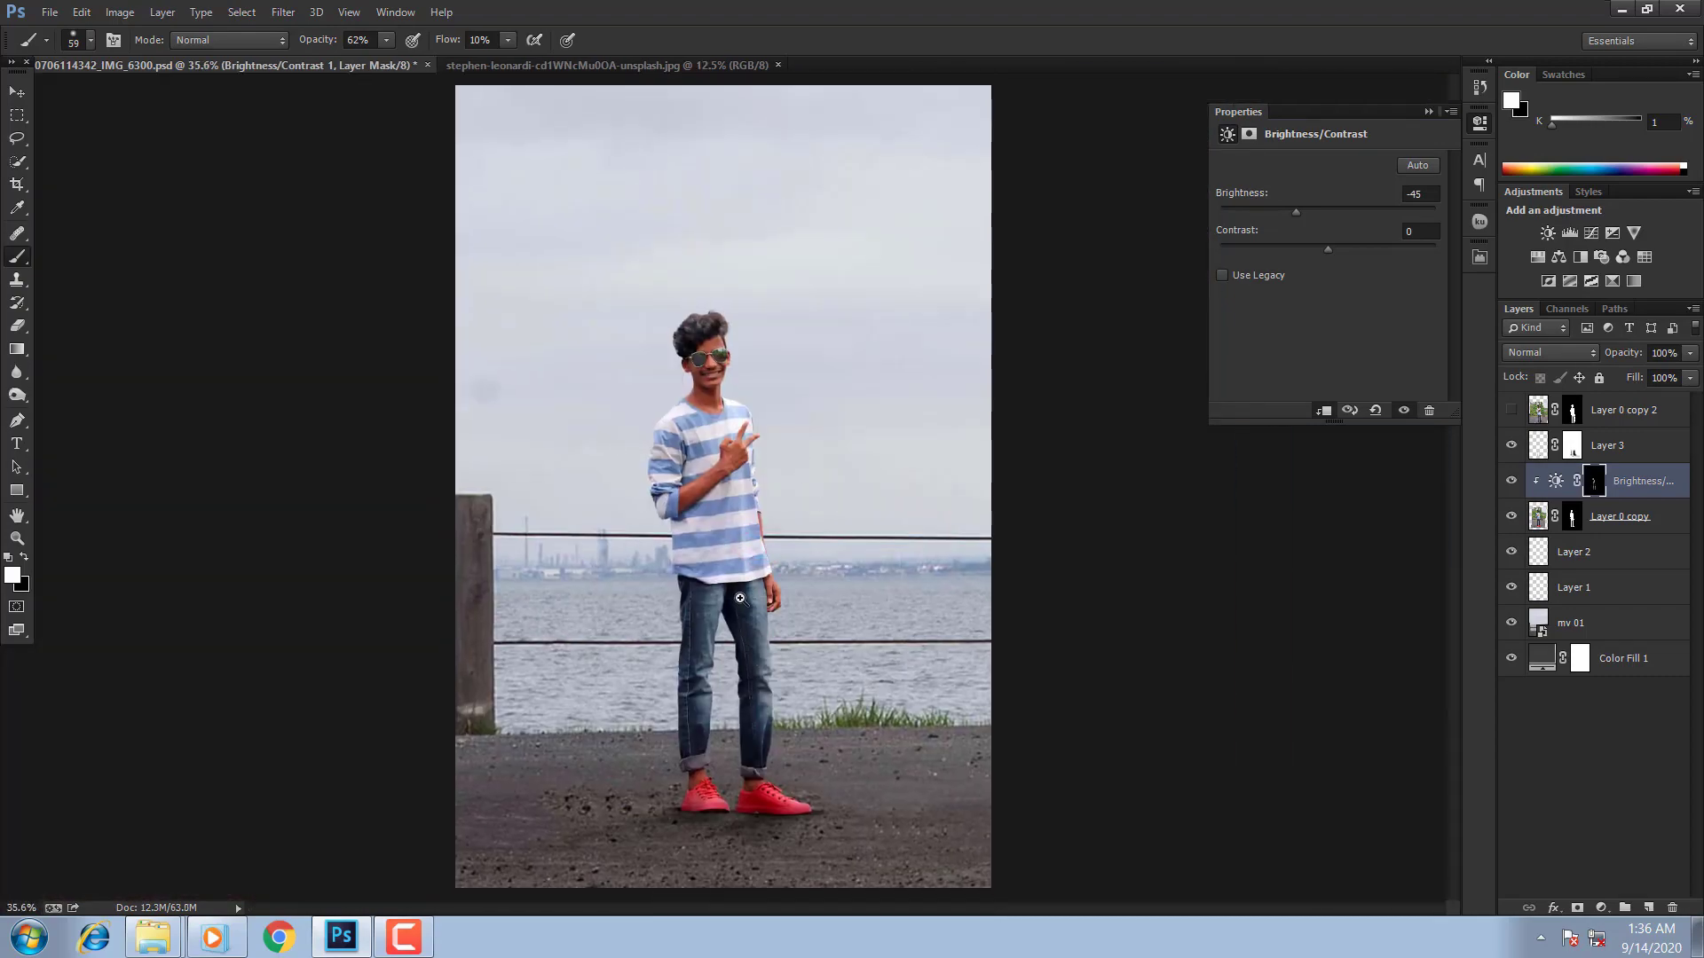
Step: Examine the head and the whole figure, comparing the image with and without the Brightness/Contrast shading
drag(742, 600, 673, 689)
right_click(720, 593)
click(738, 607)
drag(769, 279, 874, 315)
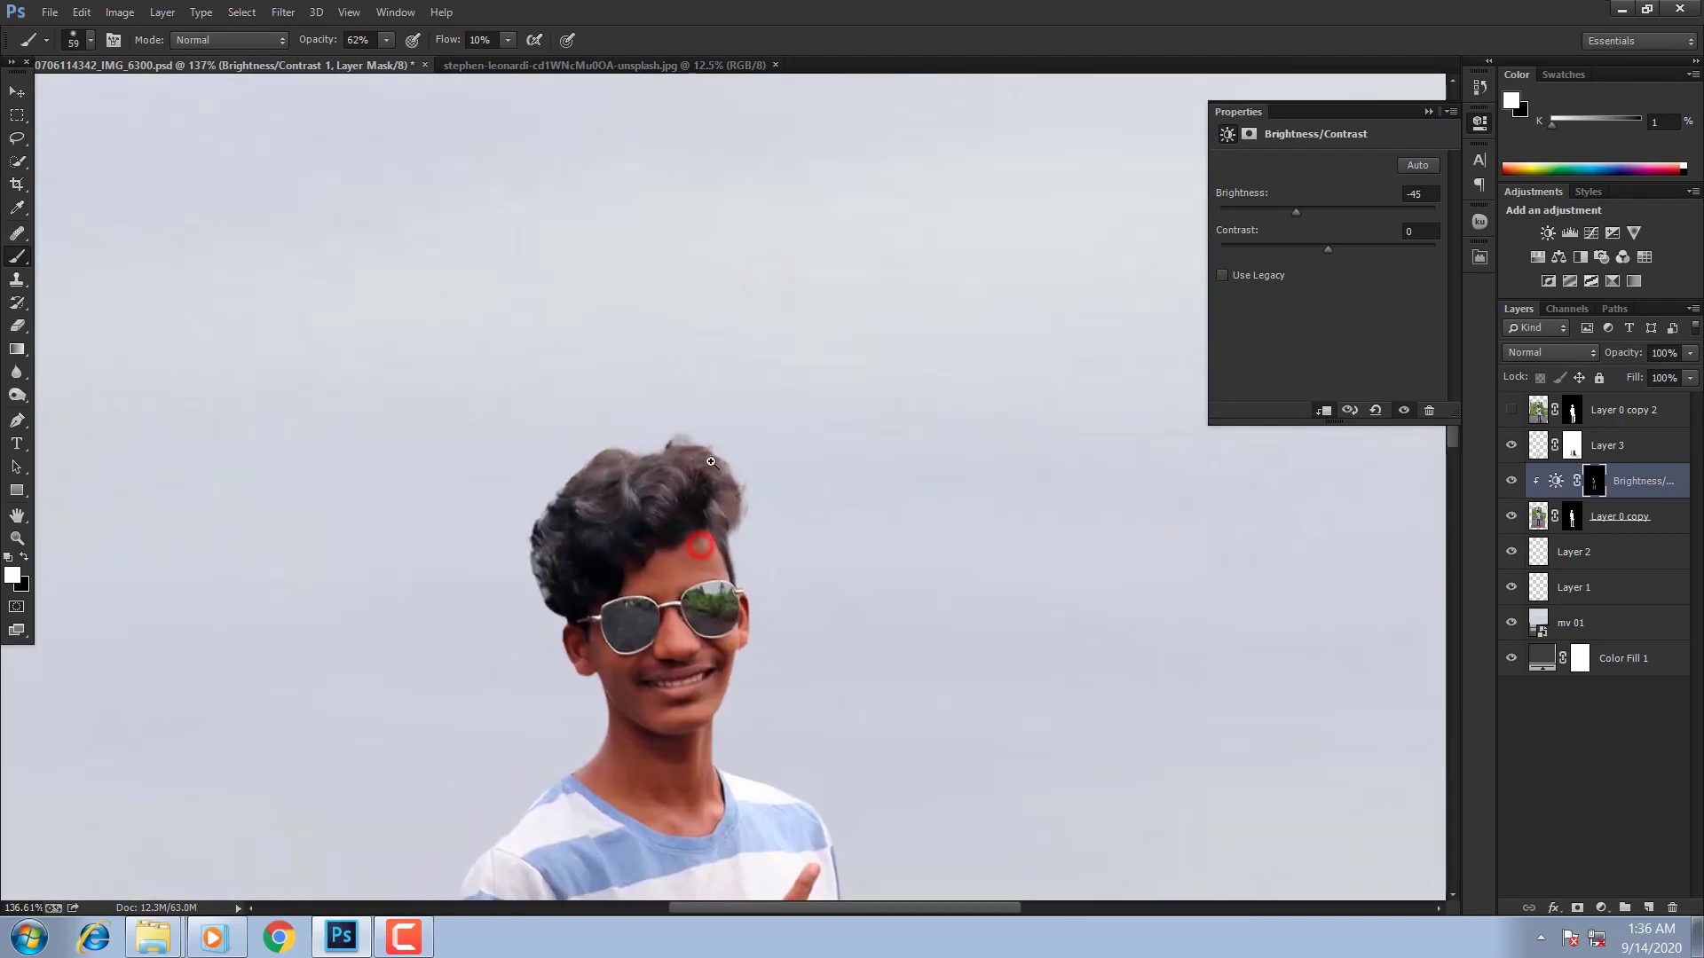
drag(722, 454, 674, 508)
right_click(673, 510)
click(688, 521)
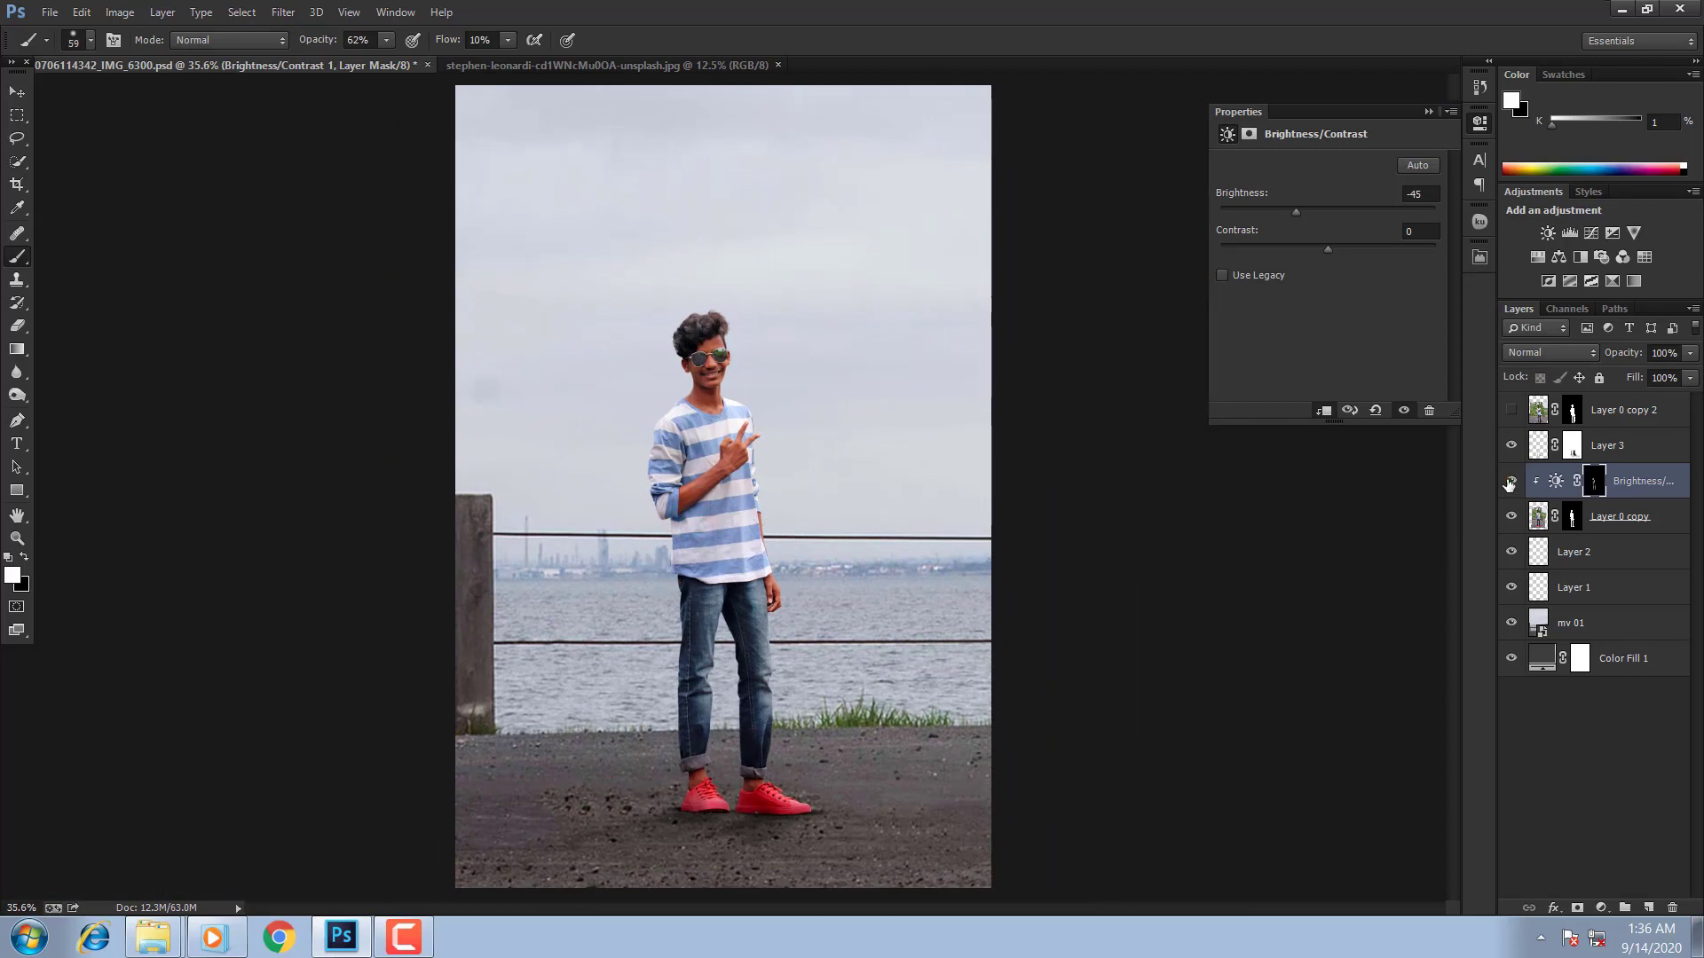
click(1510, 482)
click(1510, 481)
Step: Add a new layer above the Brightness/Contrast adjustment and sample the pale sky colour beside the boy's head
click(1645, 909)
drag(905, 302, 1021, 310)
drag(660, 349, 1235, 424)
drag(851, 449, 35, 257)
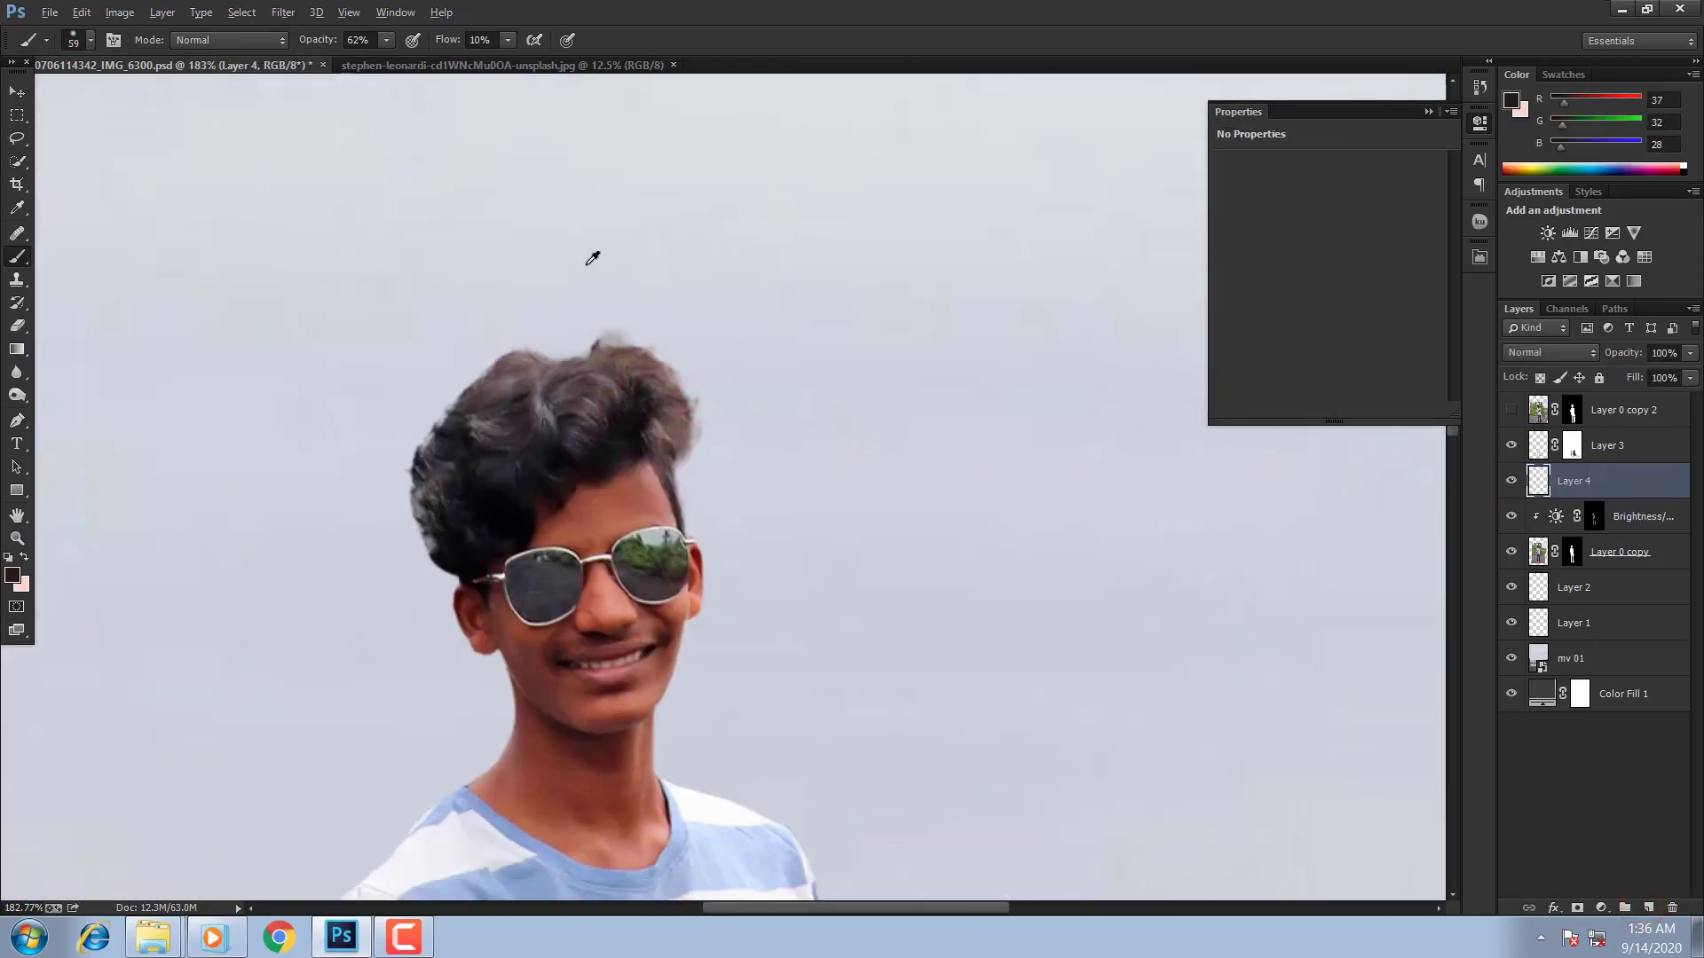
right_click(590, 264)
alt+click(847, 301)
Step: Paint soft sky-coloured haze around the hair and down the boy's outer side with a 275 px brush
mouse_move(764, 300)
mouse_down()
mouse_move(939, 295)
mouse_move(899, 360)
mouse_move(673, 246)
mouse_move(857, 381)
mouse_move(522, 215)
mouse_move(787, 392)
mouse_move(873, 553)
mouse_up()
click(662, 231)
drag(855, 465, 808, 484)
mouse_move(806, 487)
mouse_down()
mouse_move(750, 395)
mouse_move(823, 646)
mouse_up()
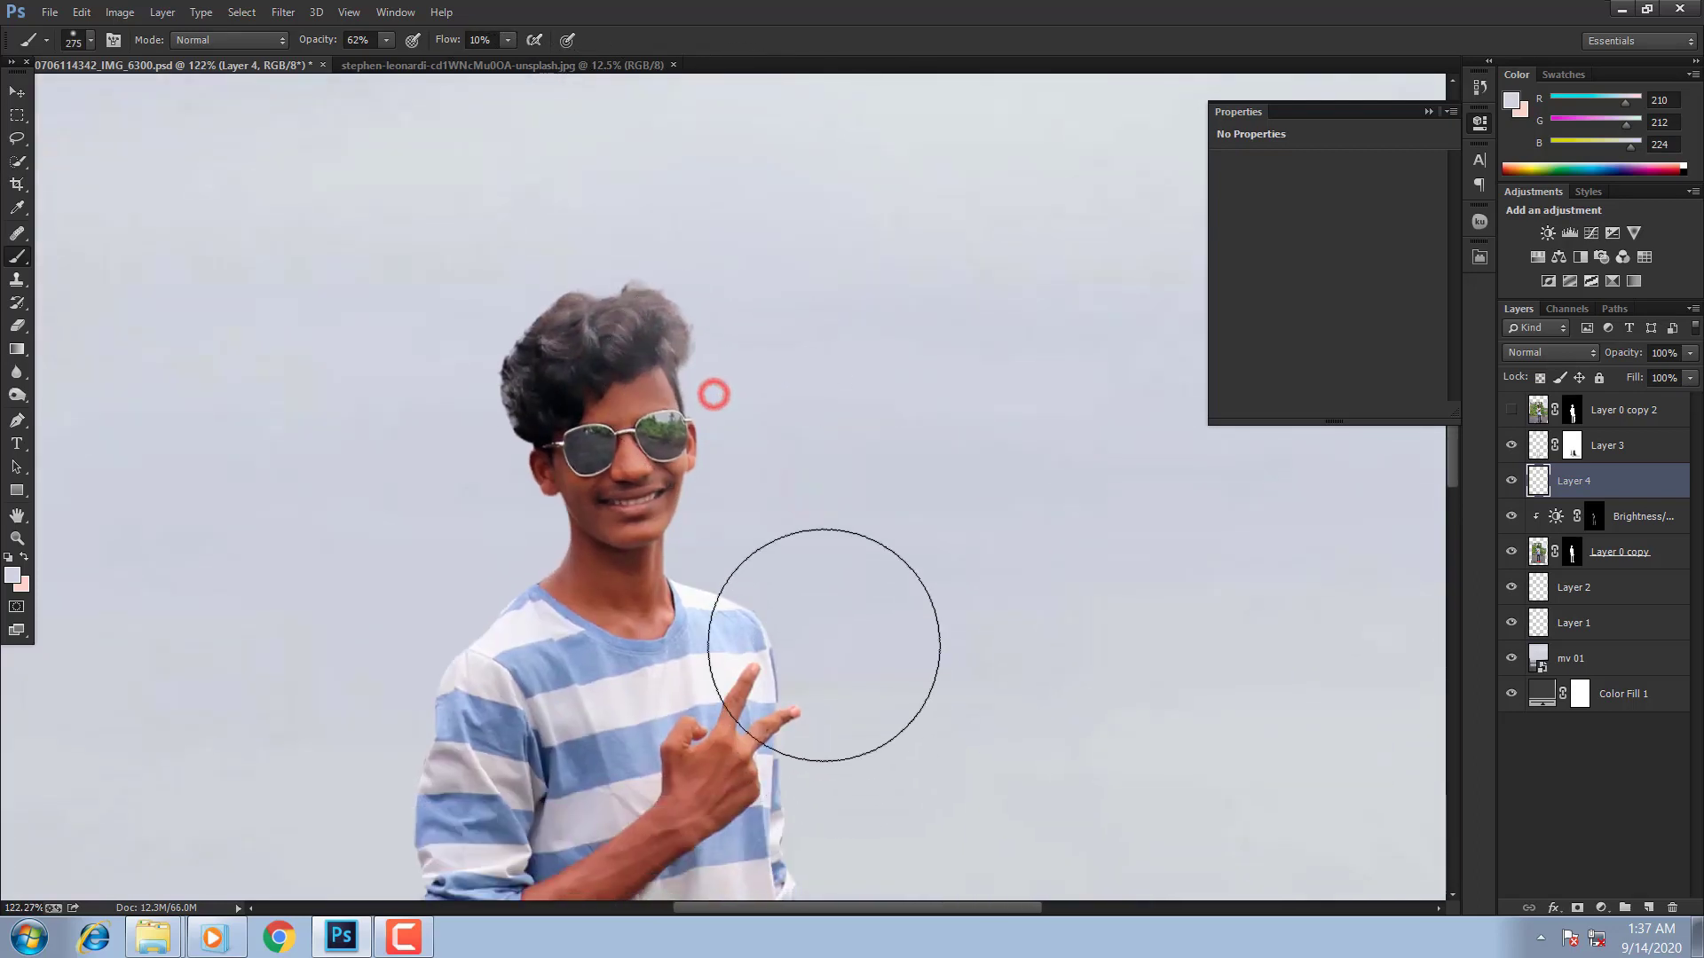
scroll(825, 639, down, 8)
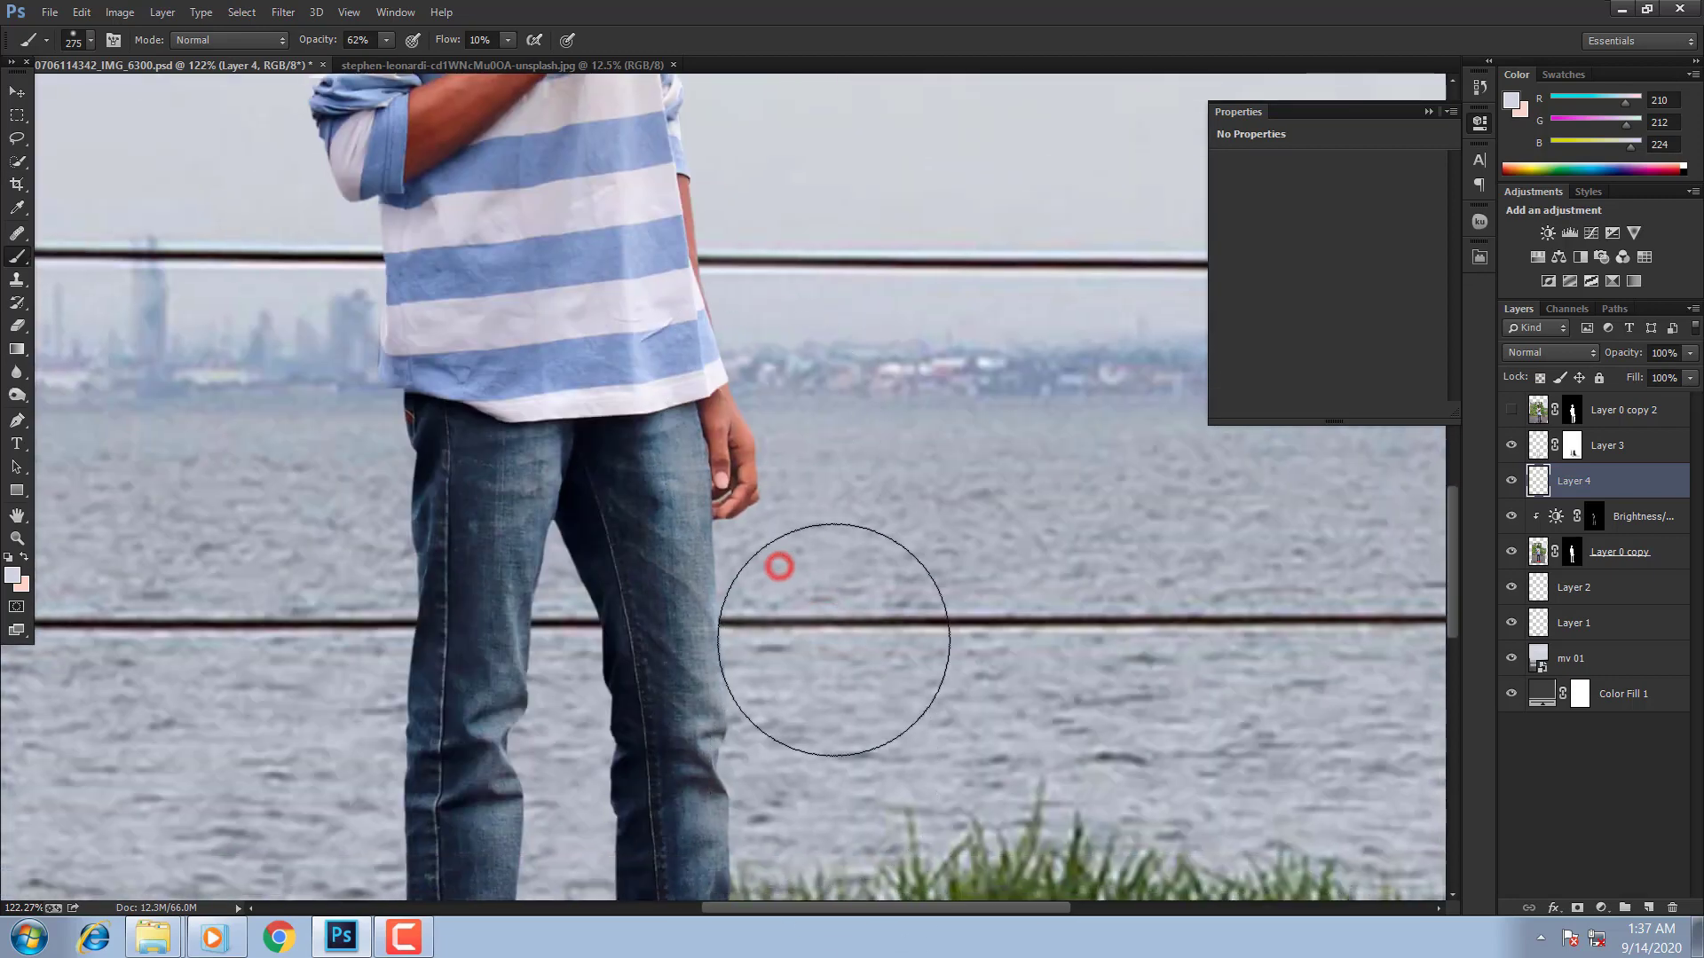
scroll(834, 639, down, 5)
right_click(793, 478)
click(821, 480)
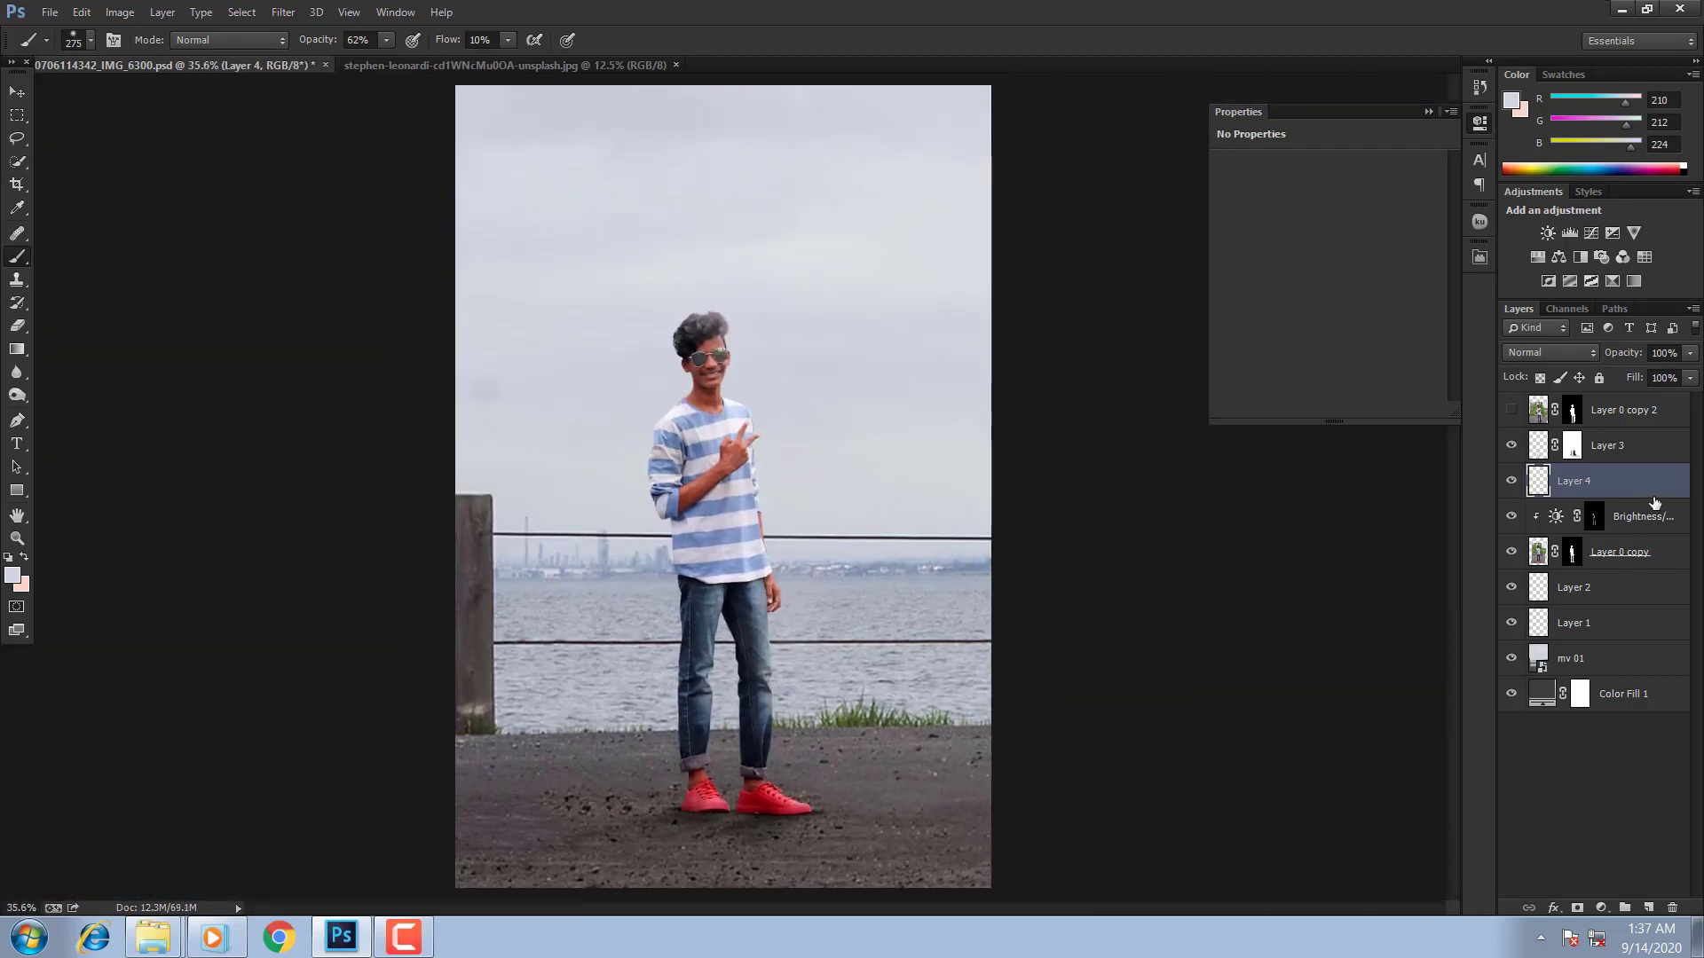
Step: Compare the image with and without Layer 4's haze and set that layer's fill to 57%
click(1513, 481)
click(1513, 481)
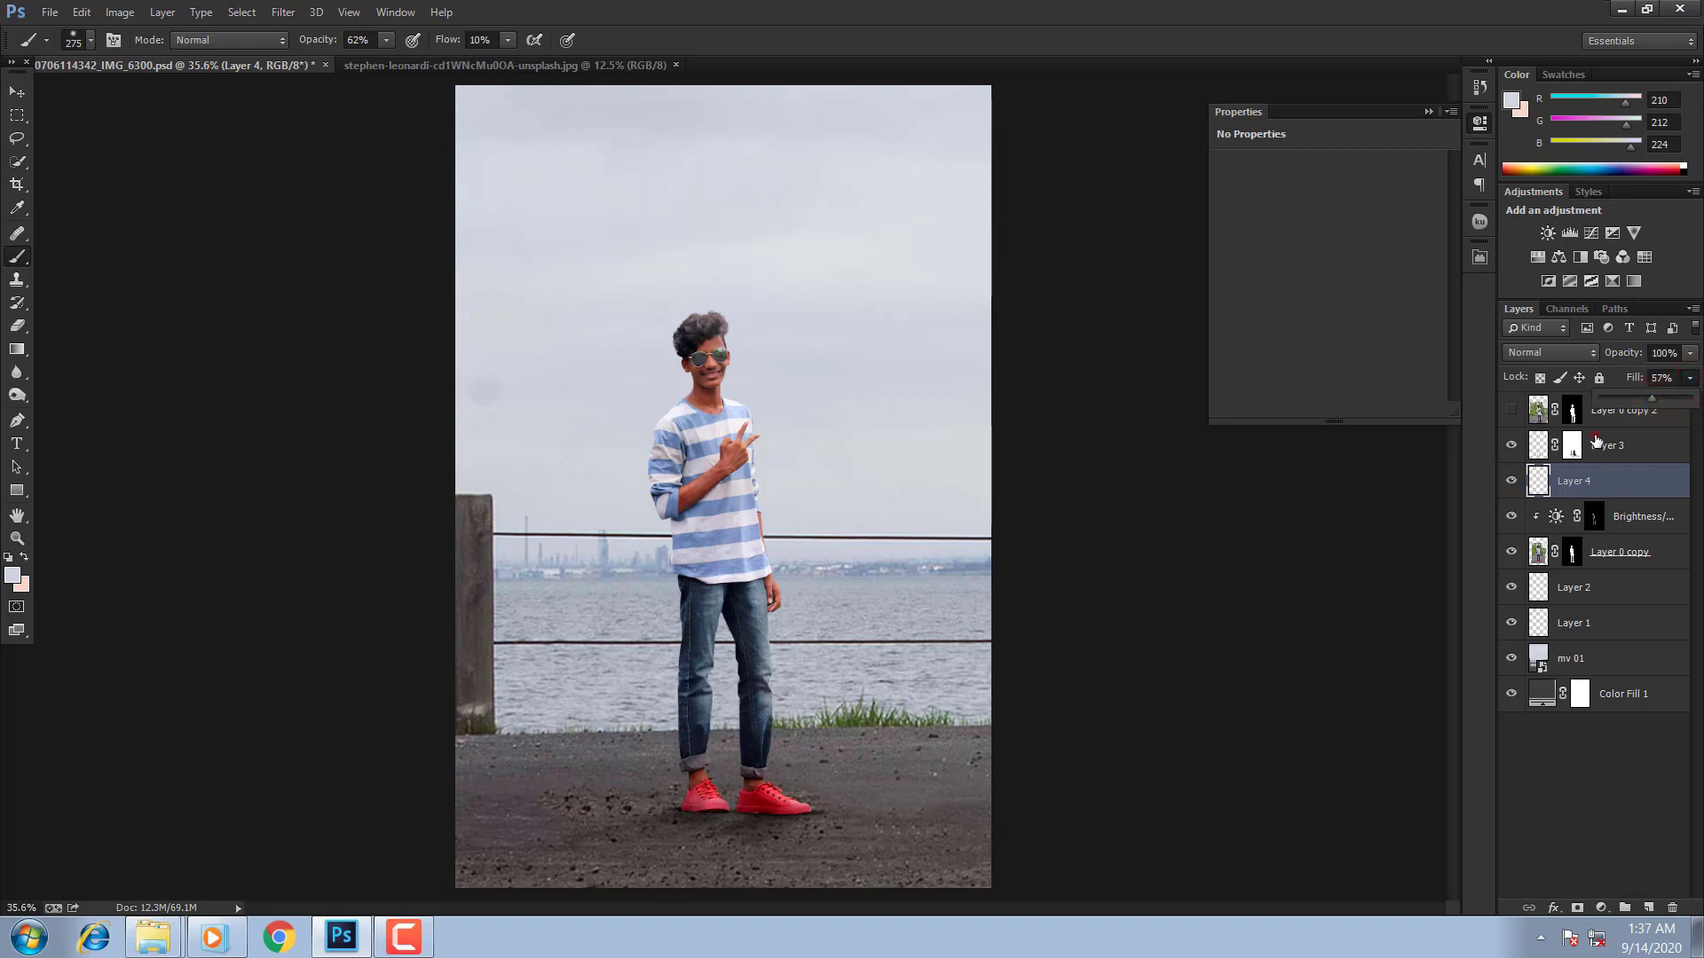
click(1597, 441)
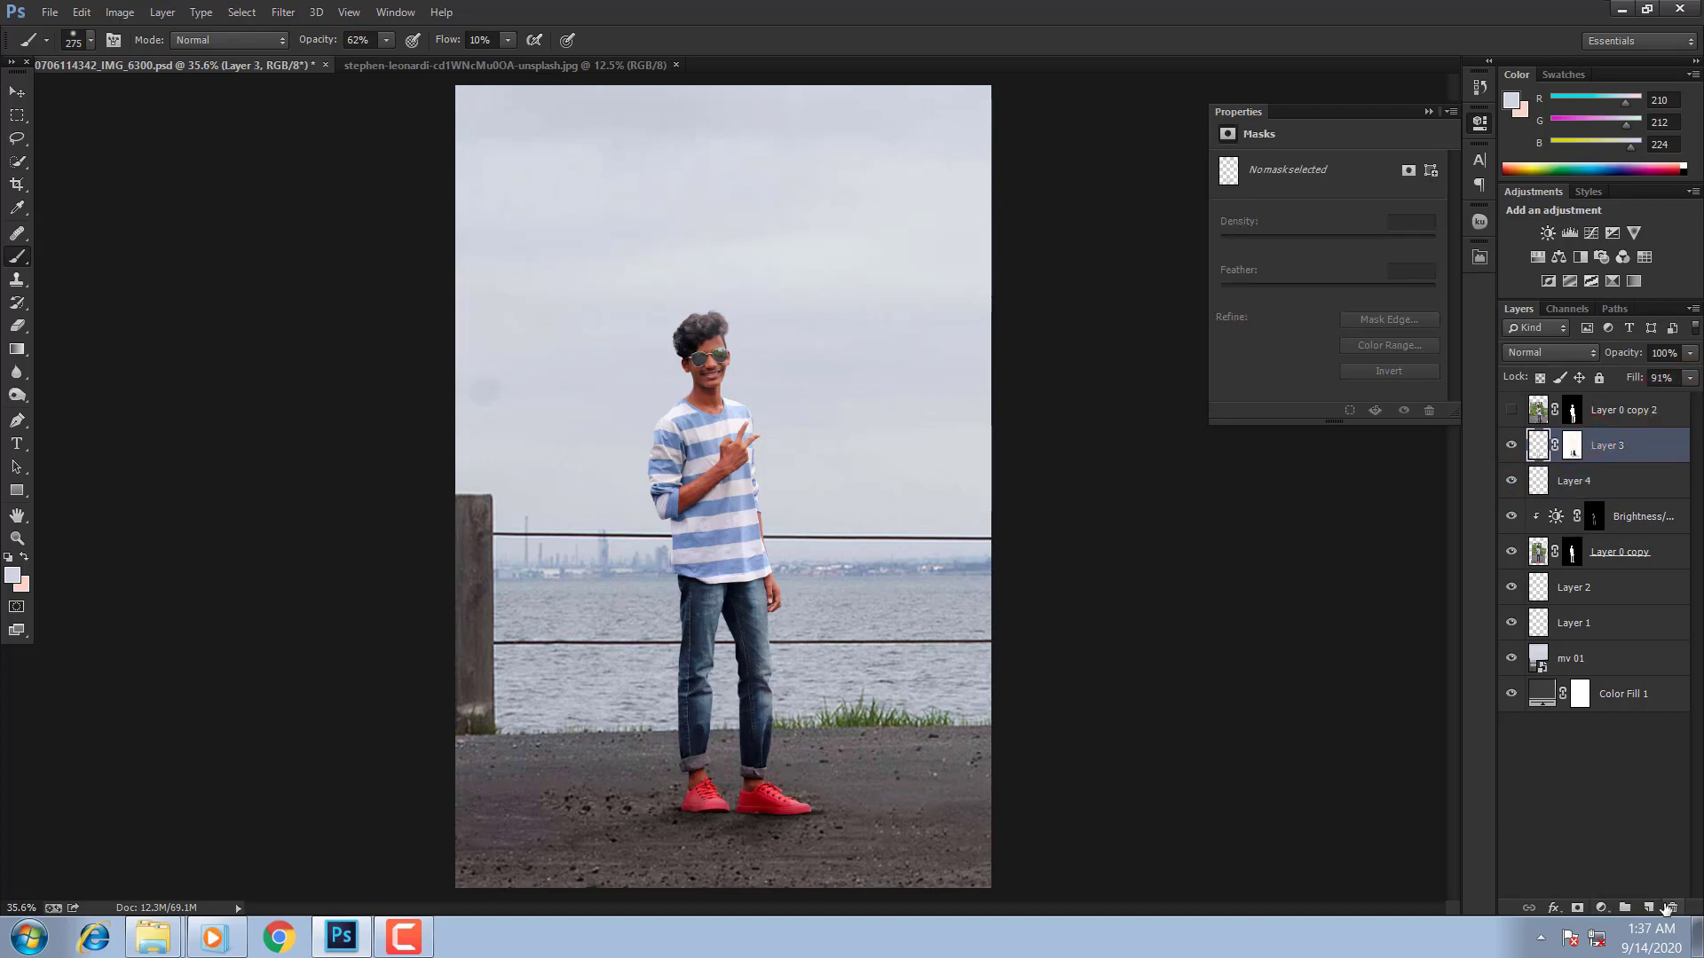
Step: Add a new layer above Layer 3 with a pale linear gradient, and reduce its fill to 25% and its opacity to 26%
click(1649, 908)
alt+click(830, 575)
click(11, 331)
click(12, 346)
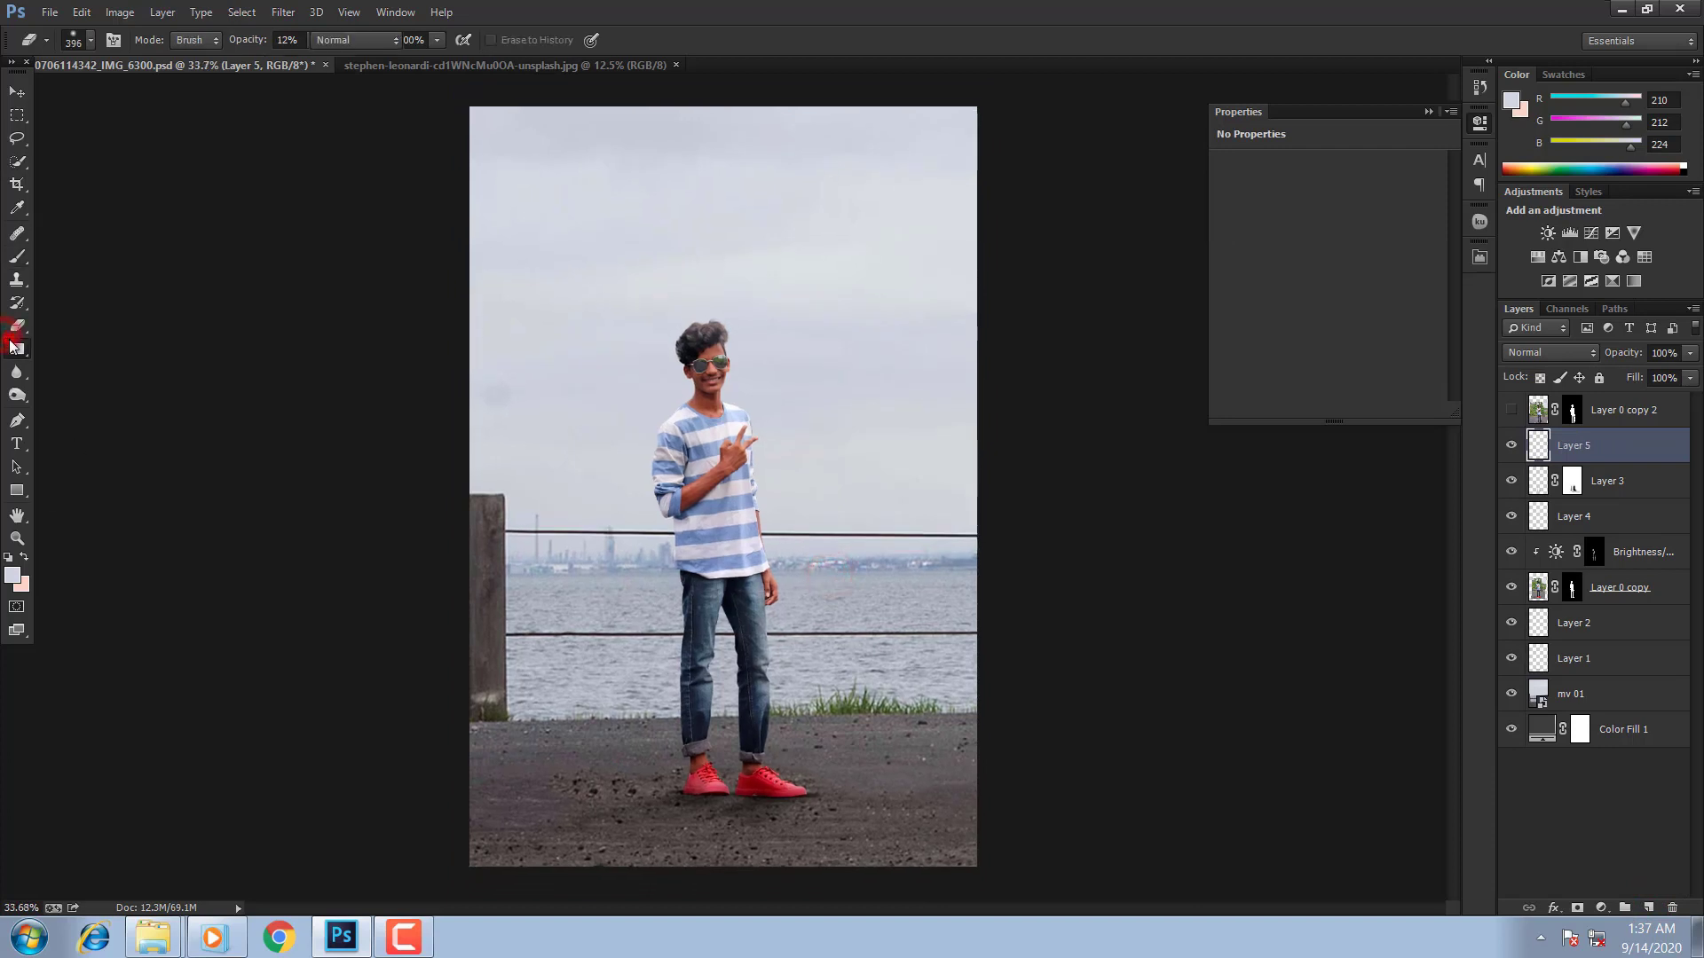
drag(723, 675, 723, 675)
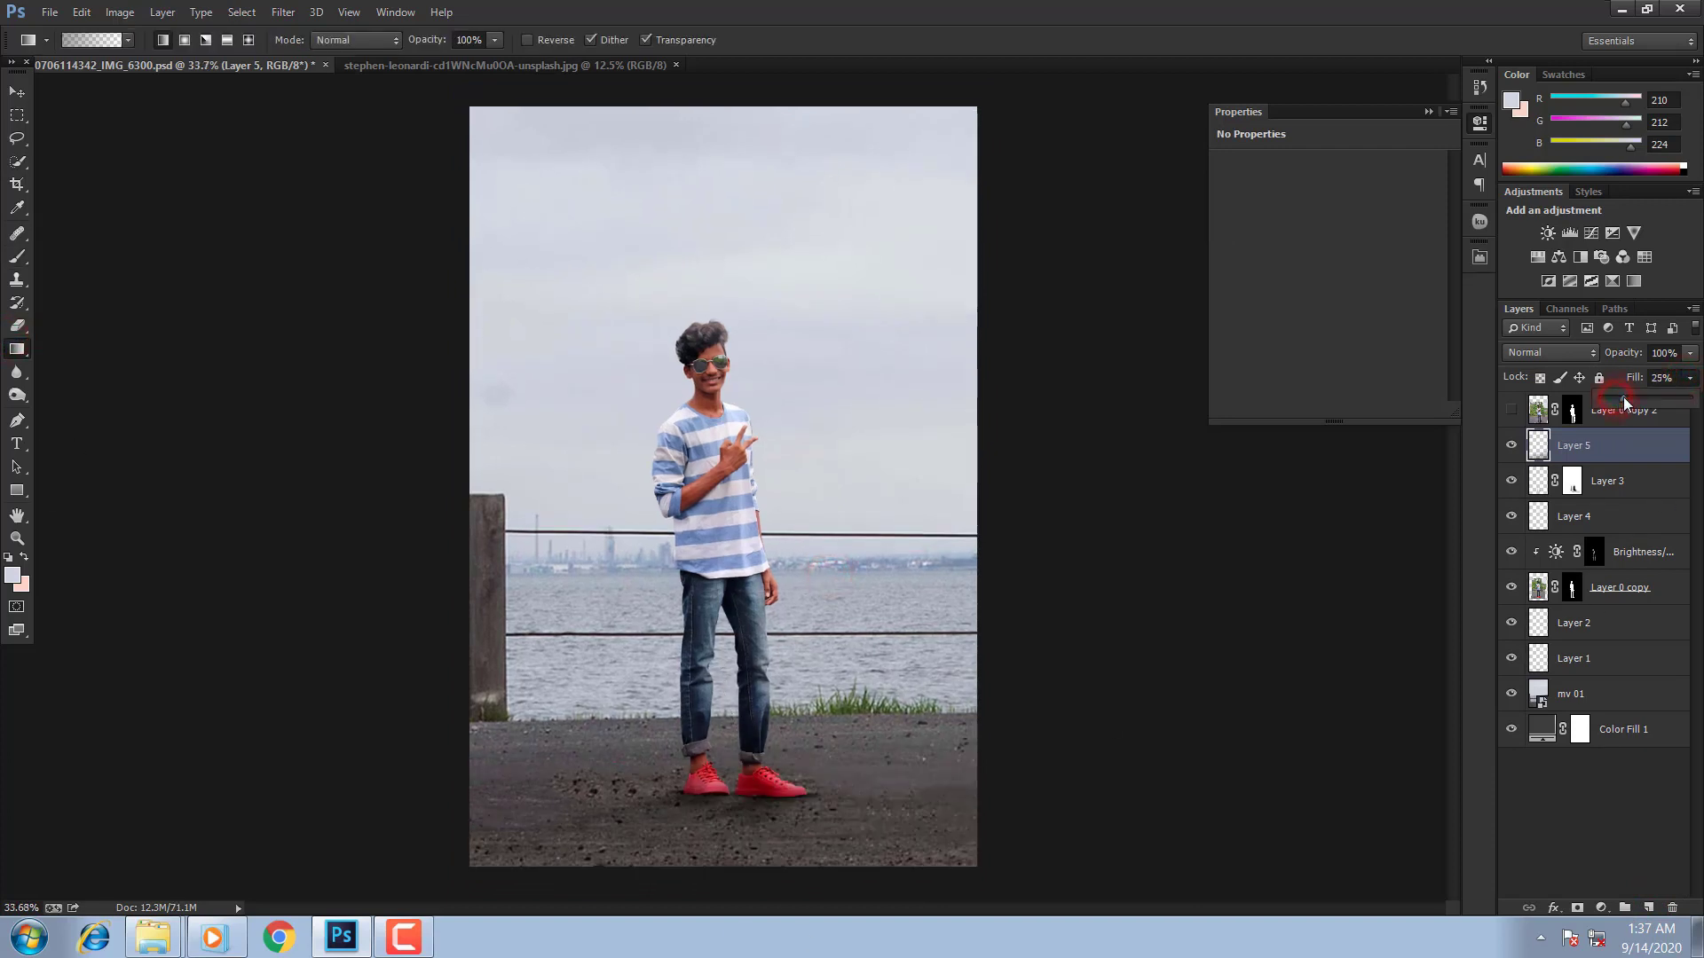
click(1695, 359)
drag(1623, 380, 1625, 373)
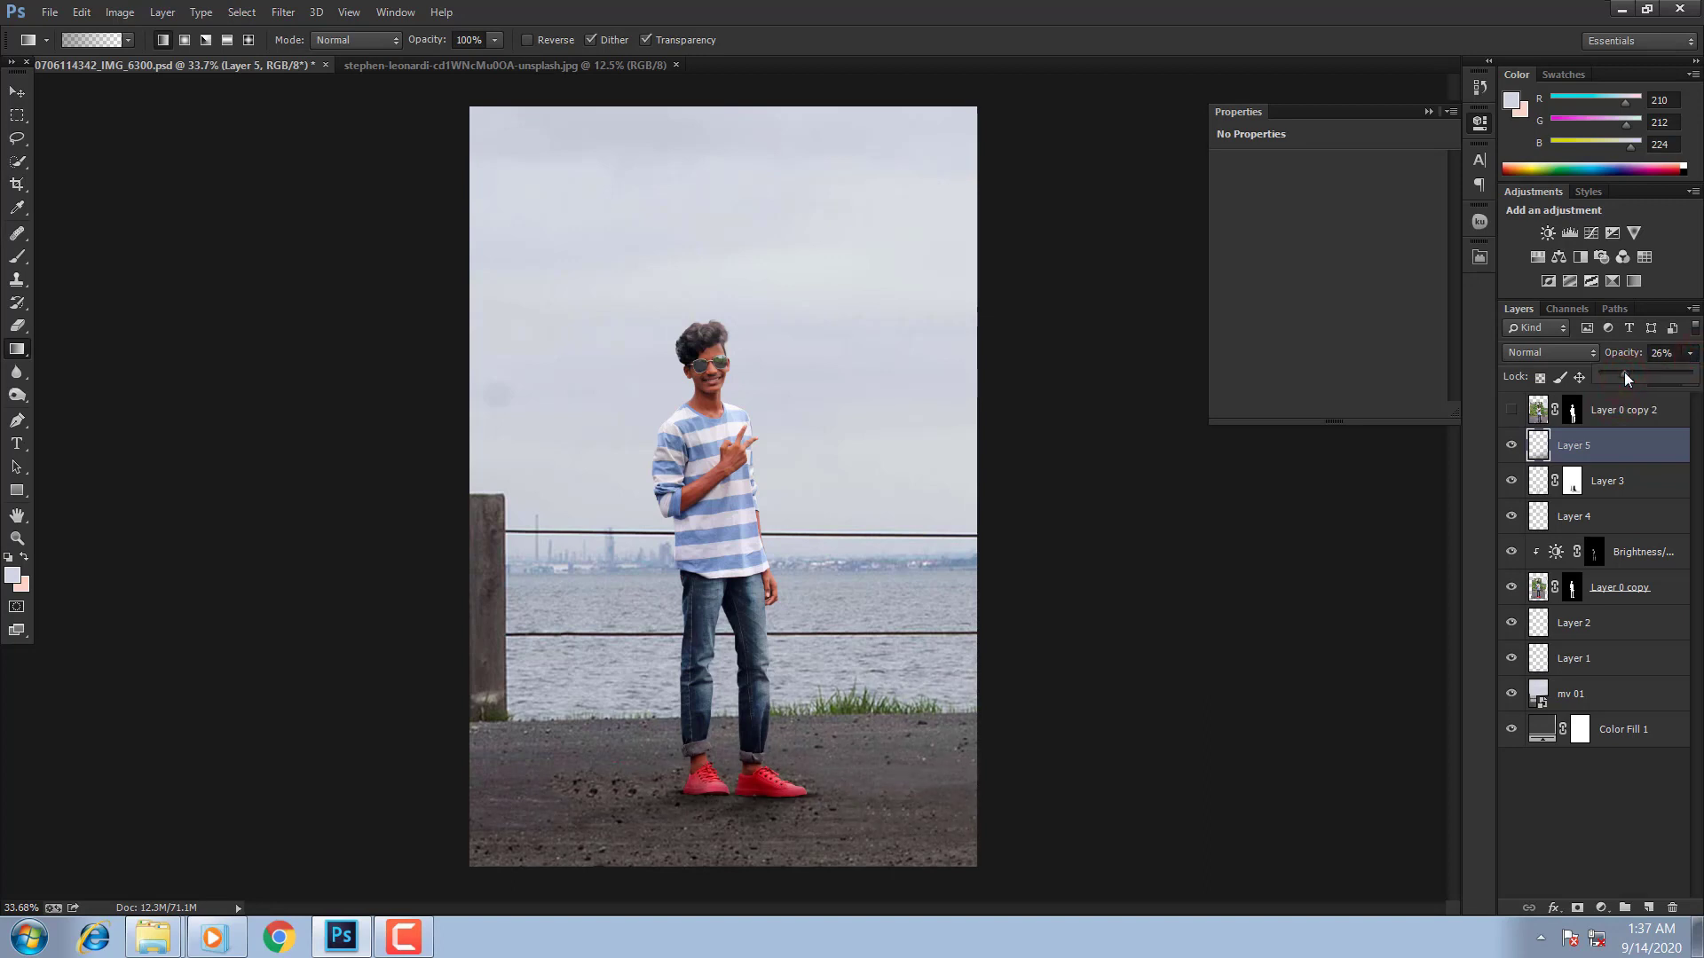
Step: Apply a Gaussian Blur with a 1.9 pixel radius to the mv 01 background layer
click(1582, 702)
click(1507, 694)
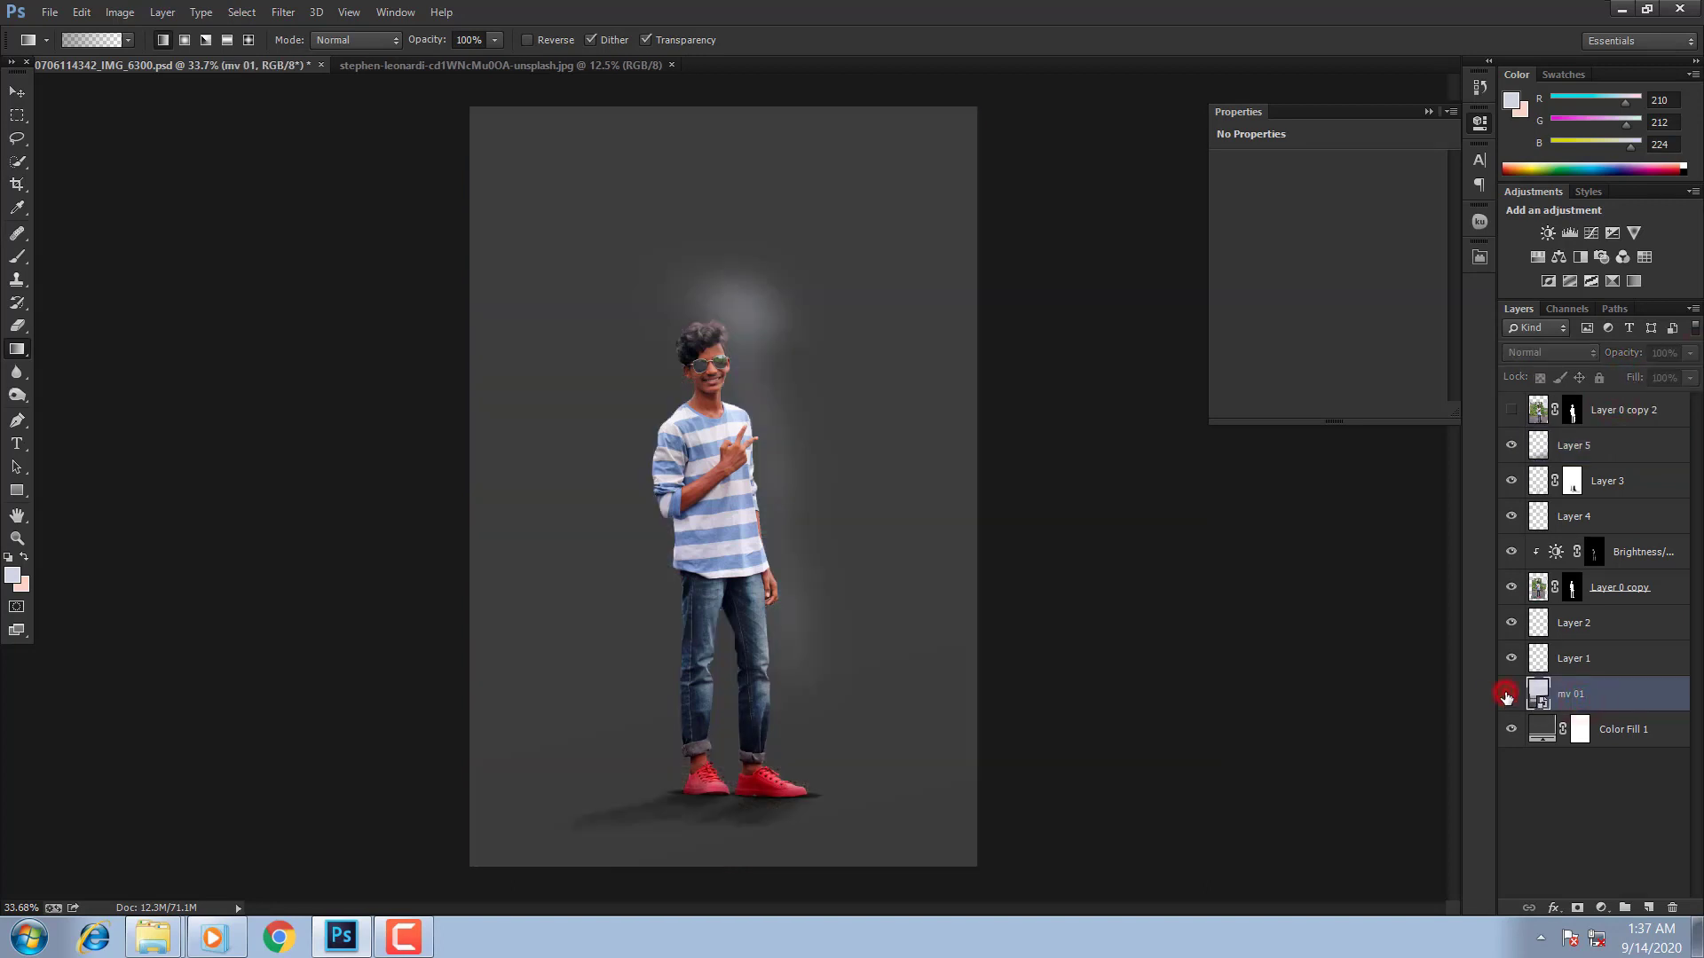
click(1507, 694)
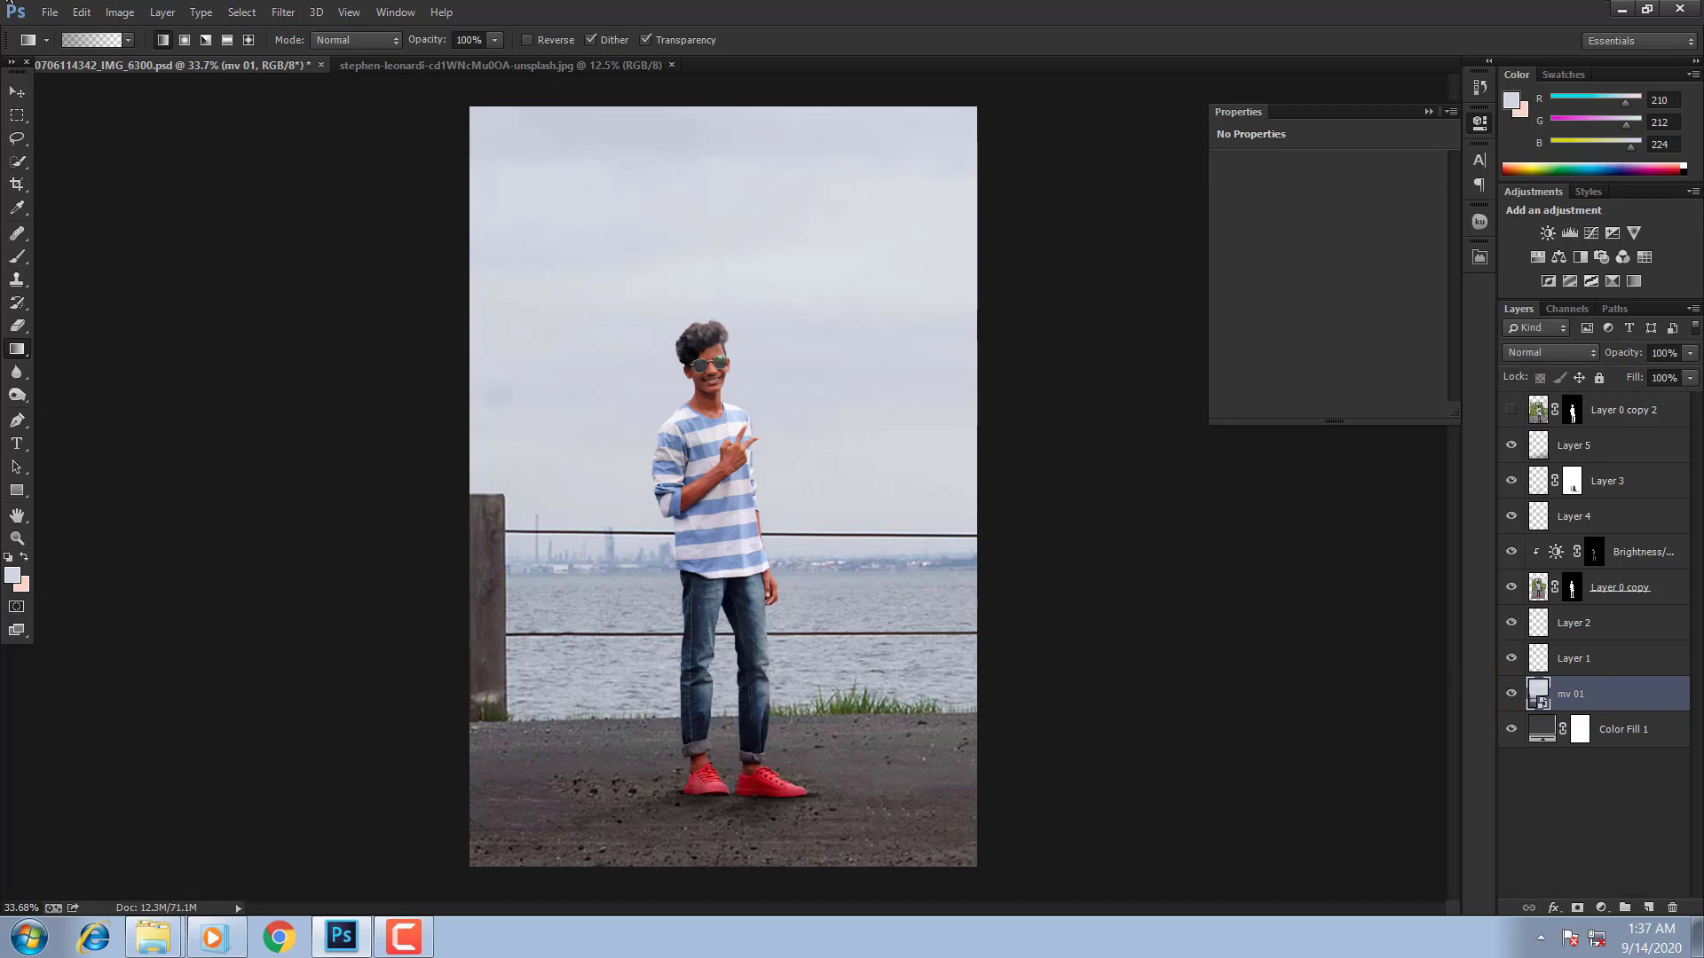
click(283, 12)
click(296, 282)
click(673, 439)
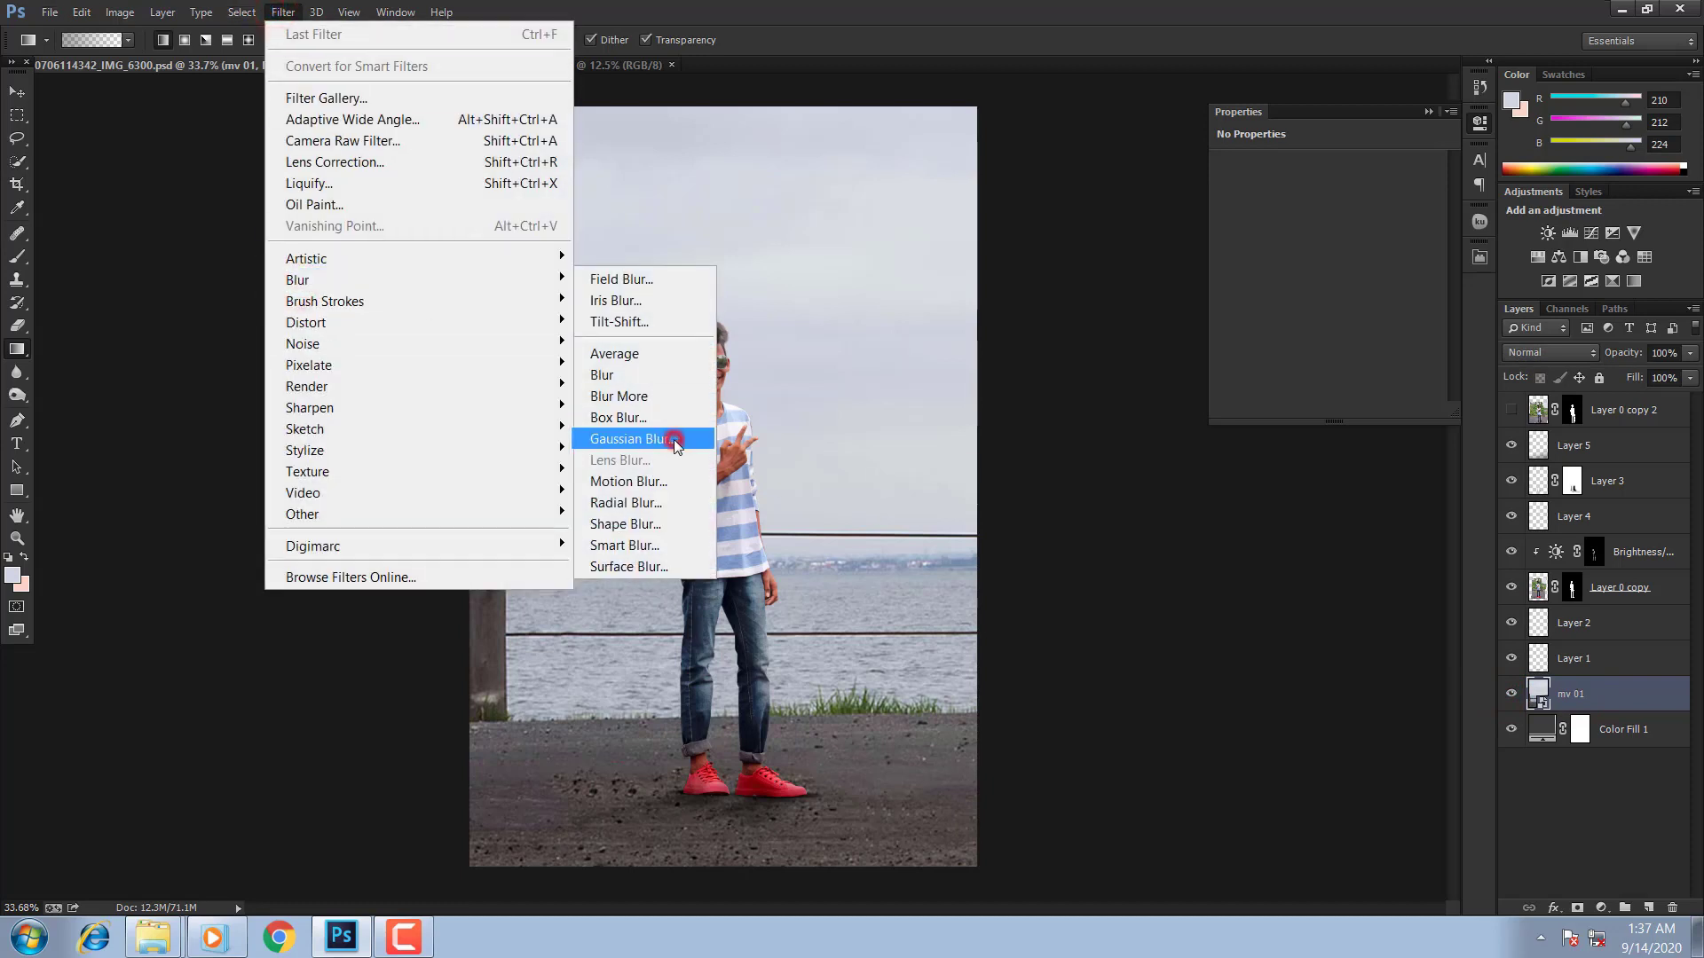
drag(1098, 459, 1105, 451)
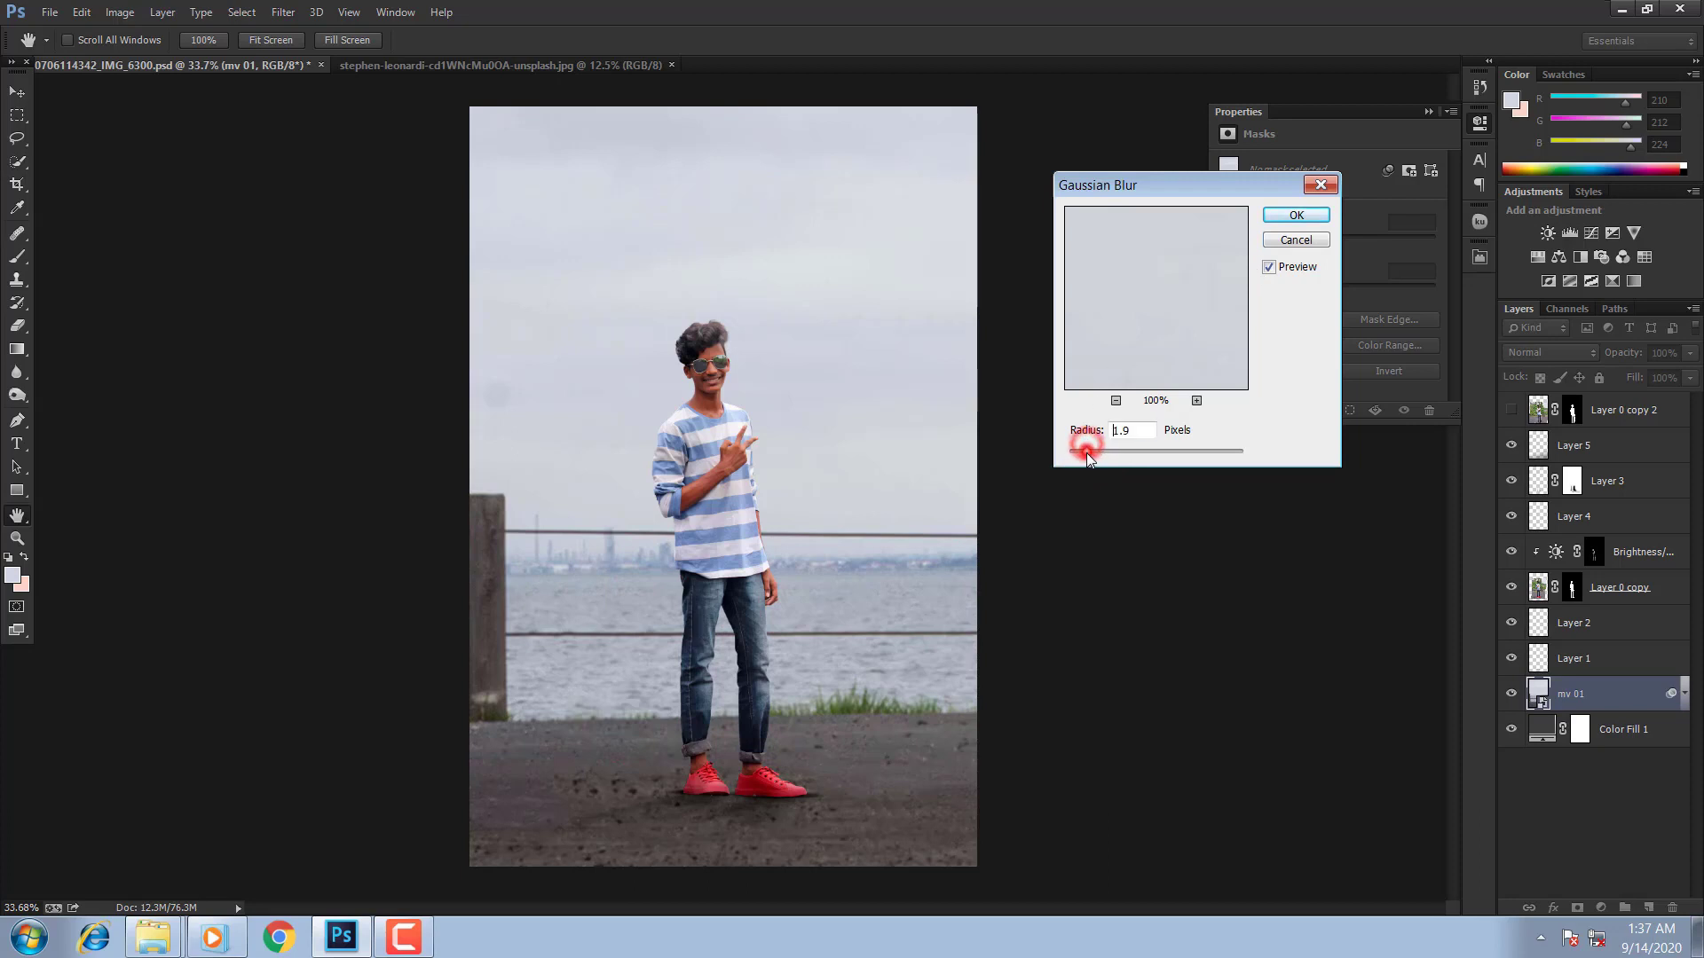
click(1297, 215)
key(g)
Step: Mask the Gaussian Blur on the ground around the feet by painting black on mv 01's Smart Filters mask
click(1567, 733)
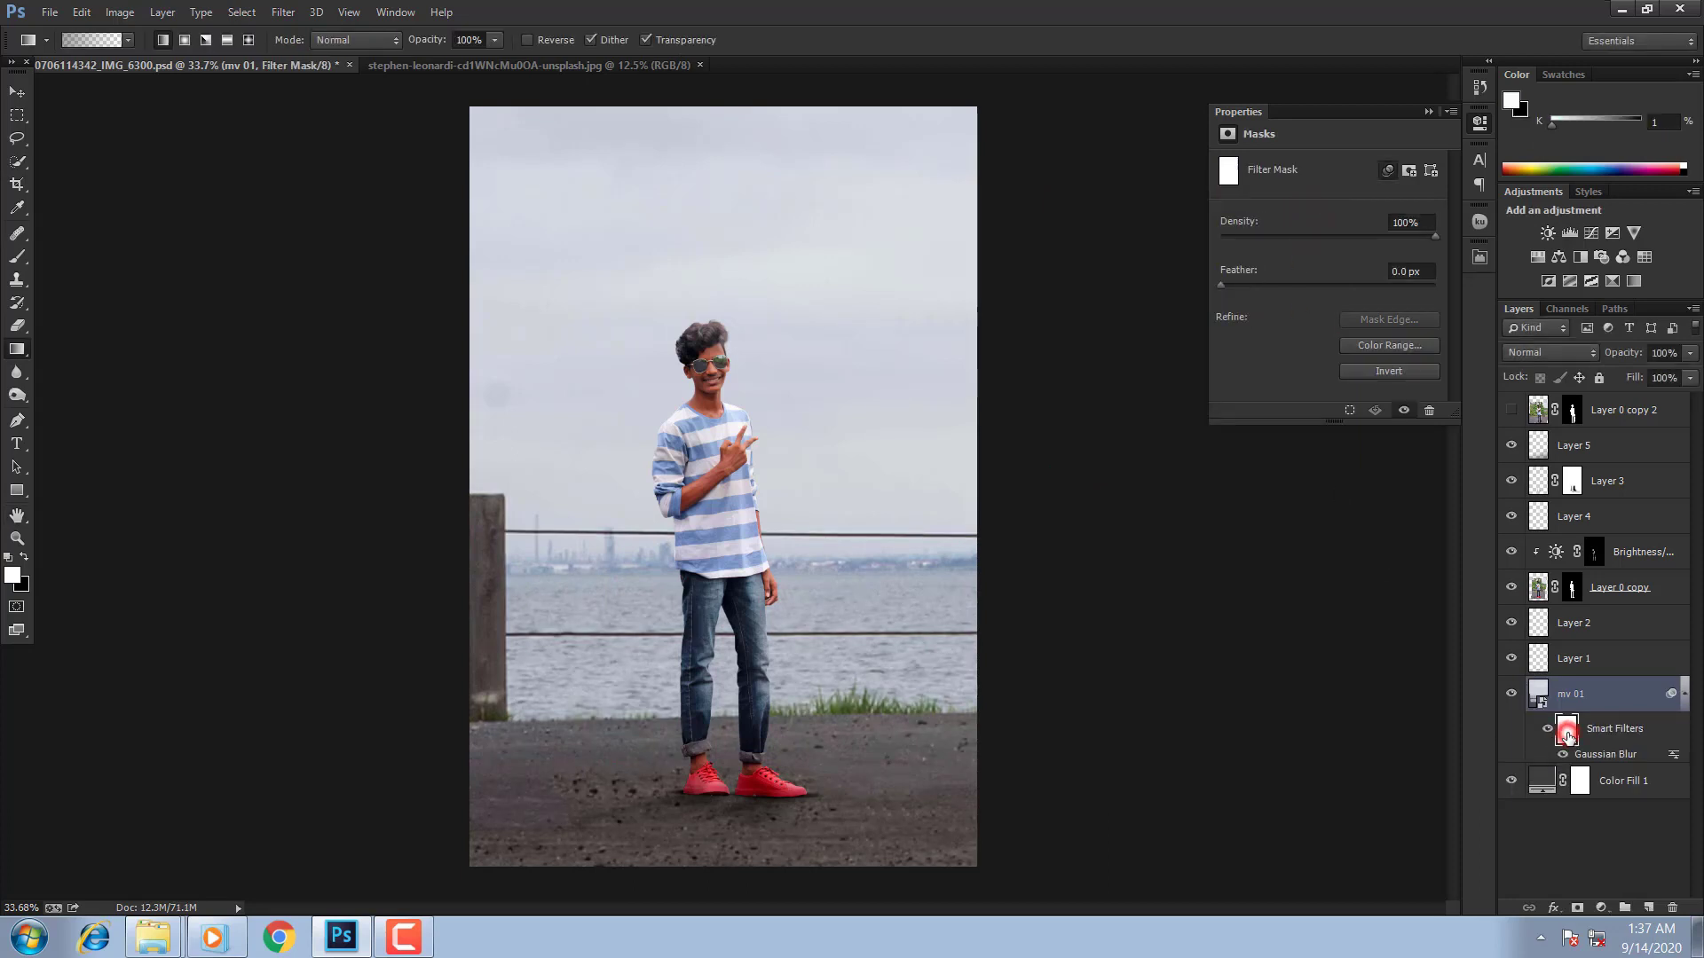
click(18, 258)
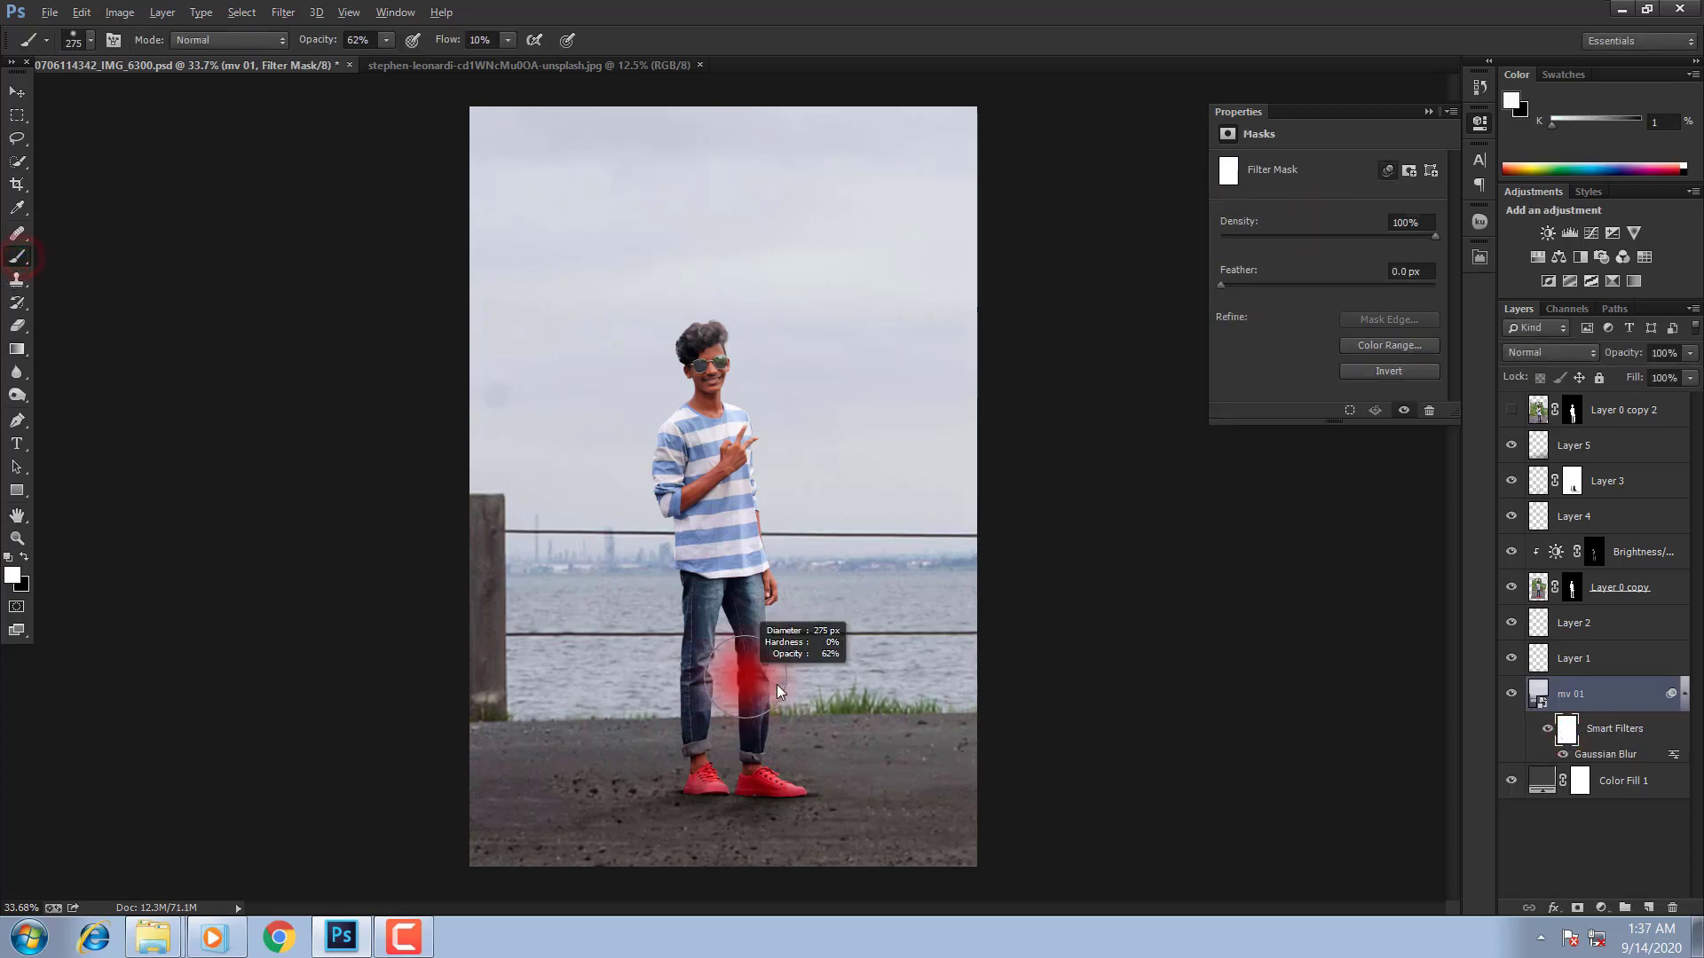
key(x)
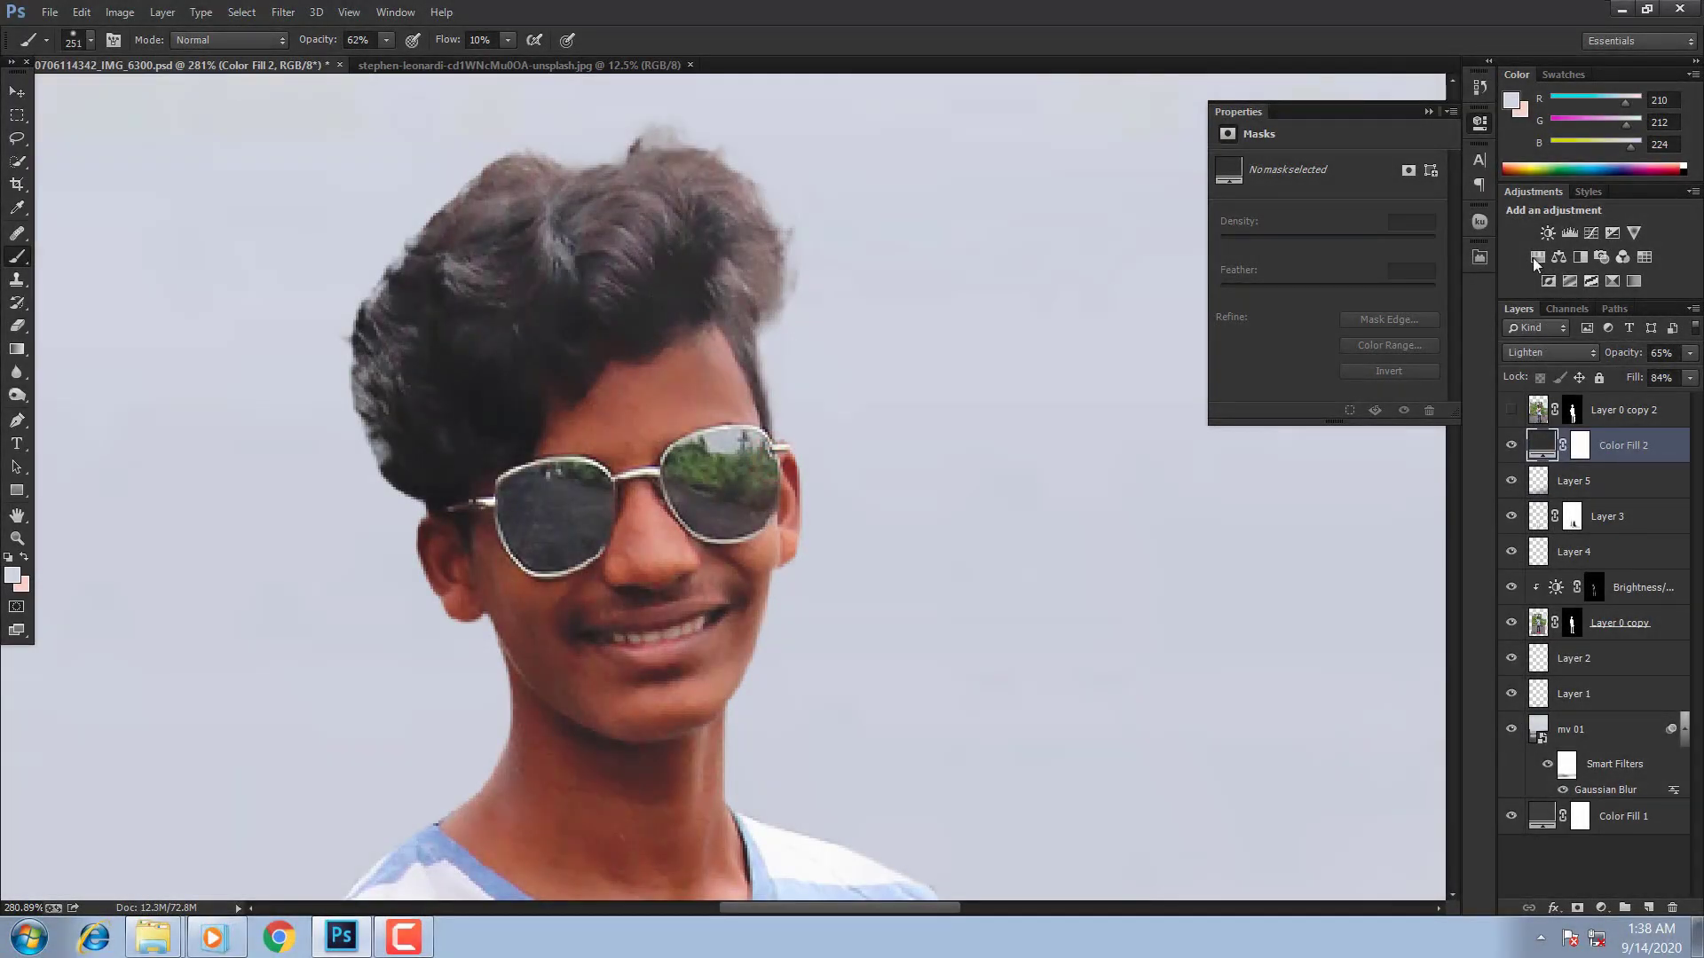
Step: Add a Hue/Saturation adjustment above Color Fill 2 and brighten the Reds with hue +2, saturation +38 and increased lightness
click(1536, 257)
click(1226, 190)
drag(571, 589, 729, 426)
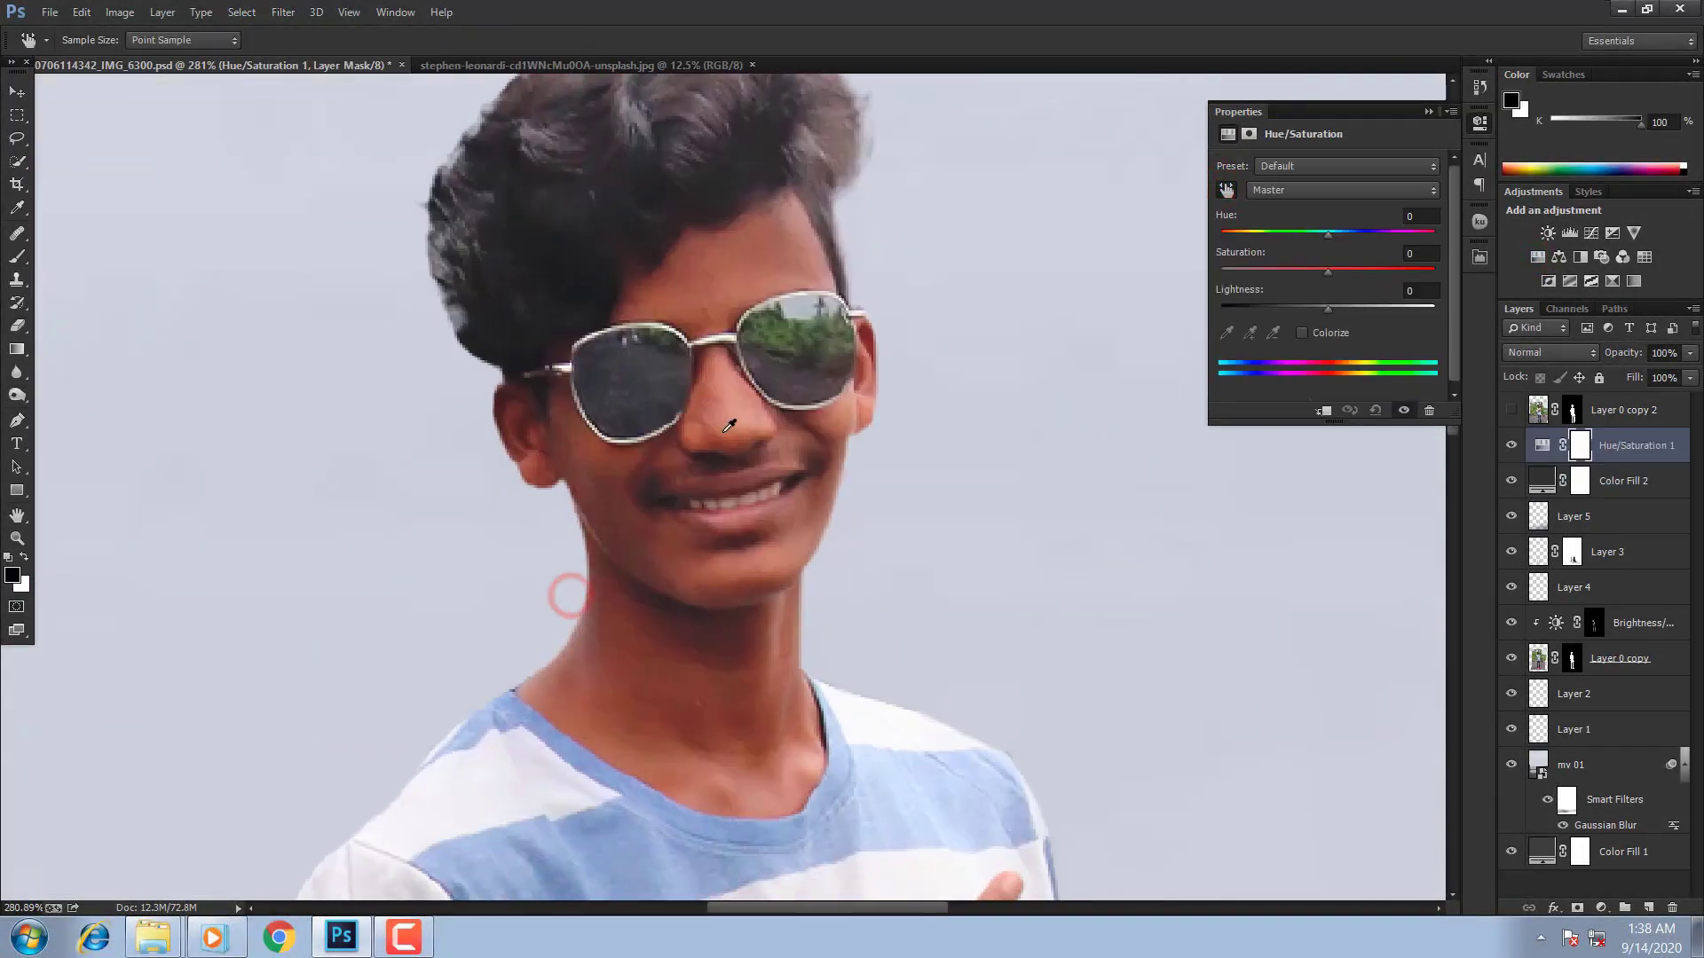
click(1359, 308)
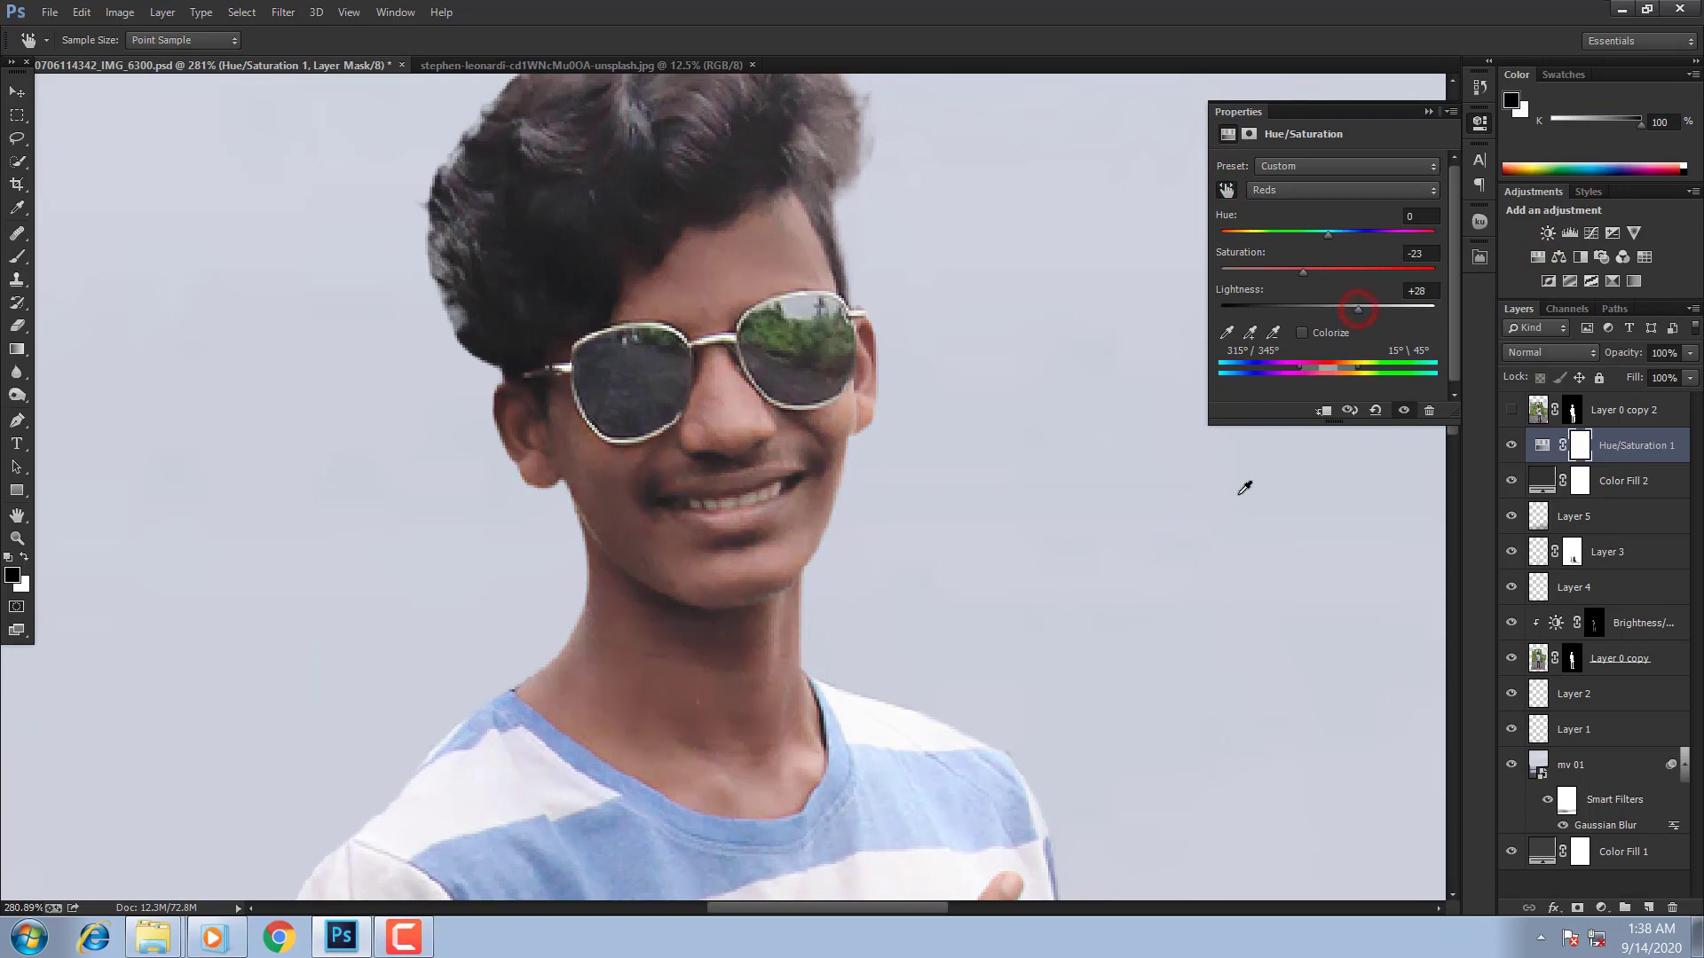
click(1364, 269)
click(1369, 308)
click(1368, 271)
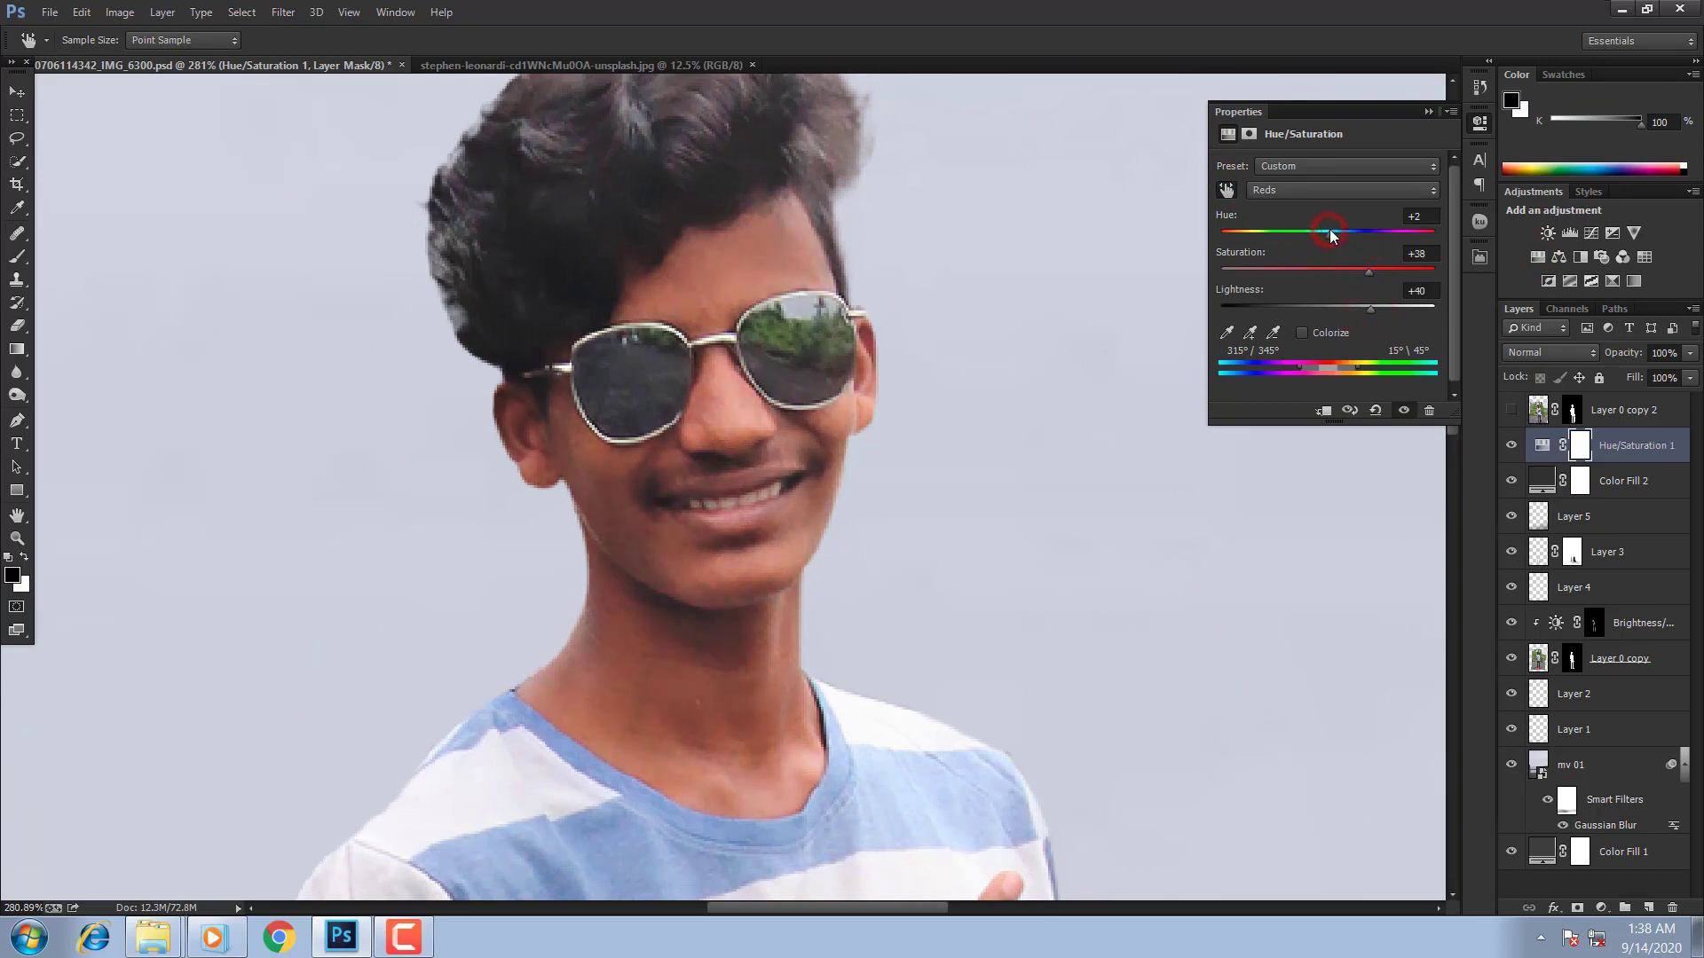
drag(1324, 232, 1330, 234)
drag(1375, 308, 1387, 310)
Step: Adjust the Yellows in Hue/Saturation 1 to hue -26, saturation +27 and lightness +36
click(1302, 193)
click(1284, 250)
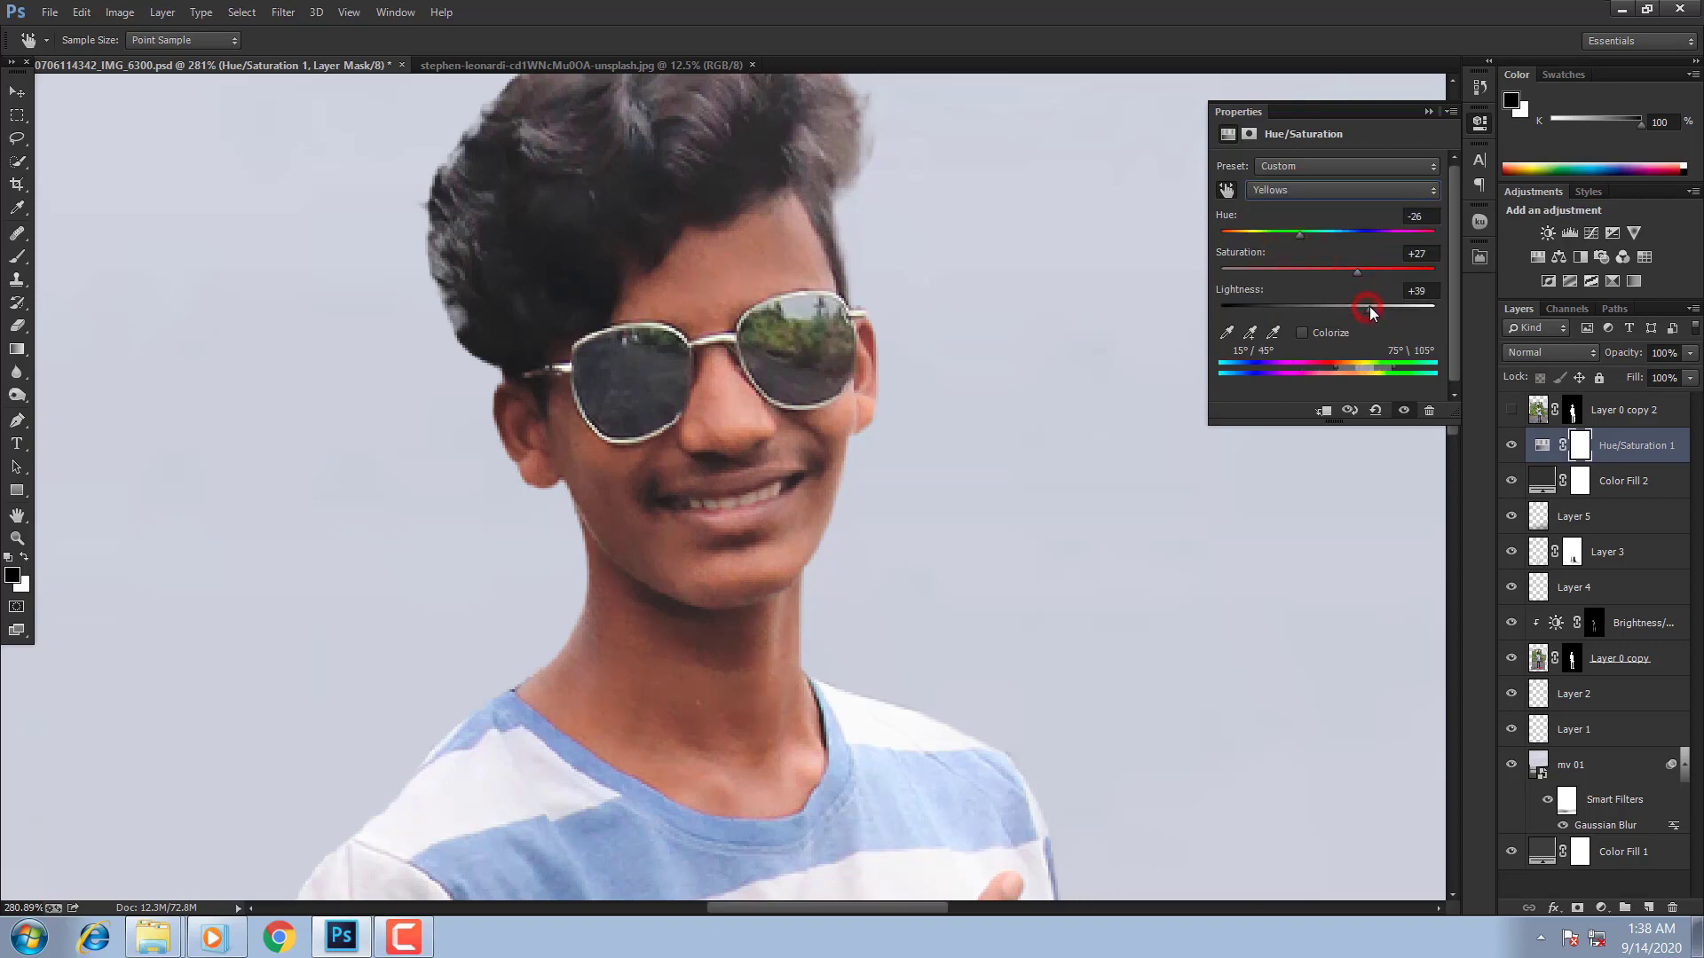
drag(1016, 373, 959, 470)
drag(941, 474, 1092, 379)
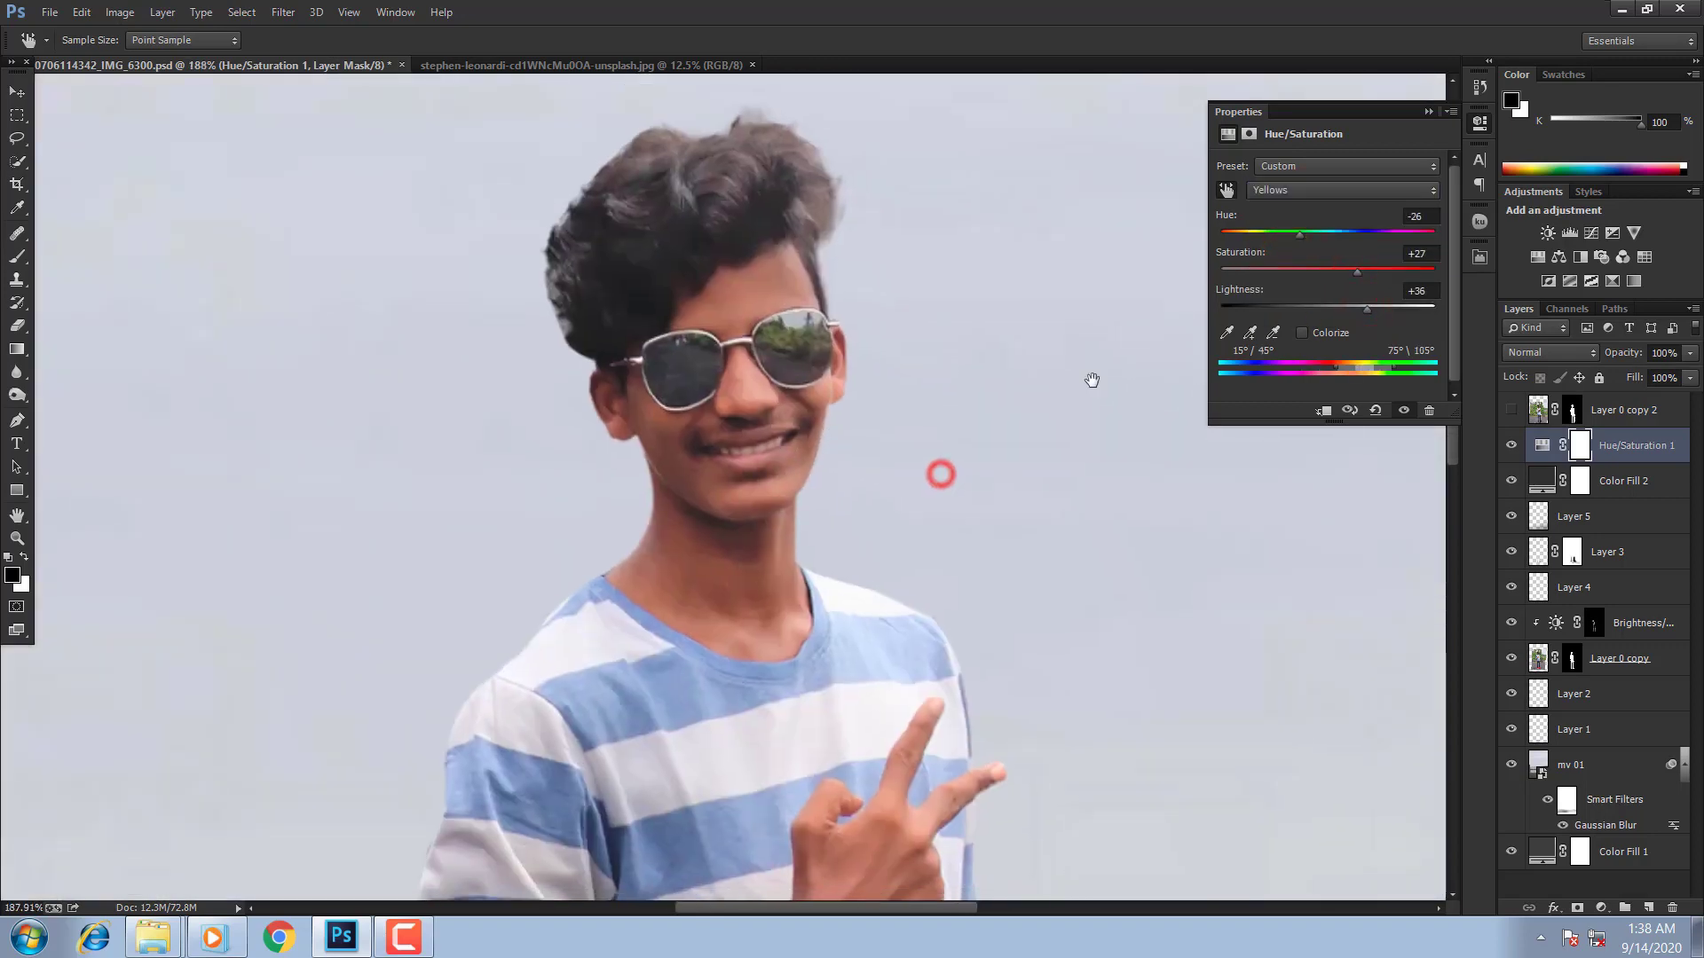
Step: Fine-tune the Reds in Hue/Saturation 1 to hue +2, saturation +42 and lightness +46
click(1278, 191)
click(1275, 202)
click(1275, 191)
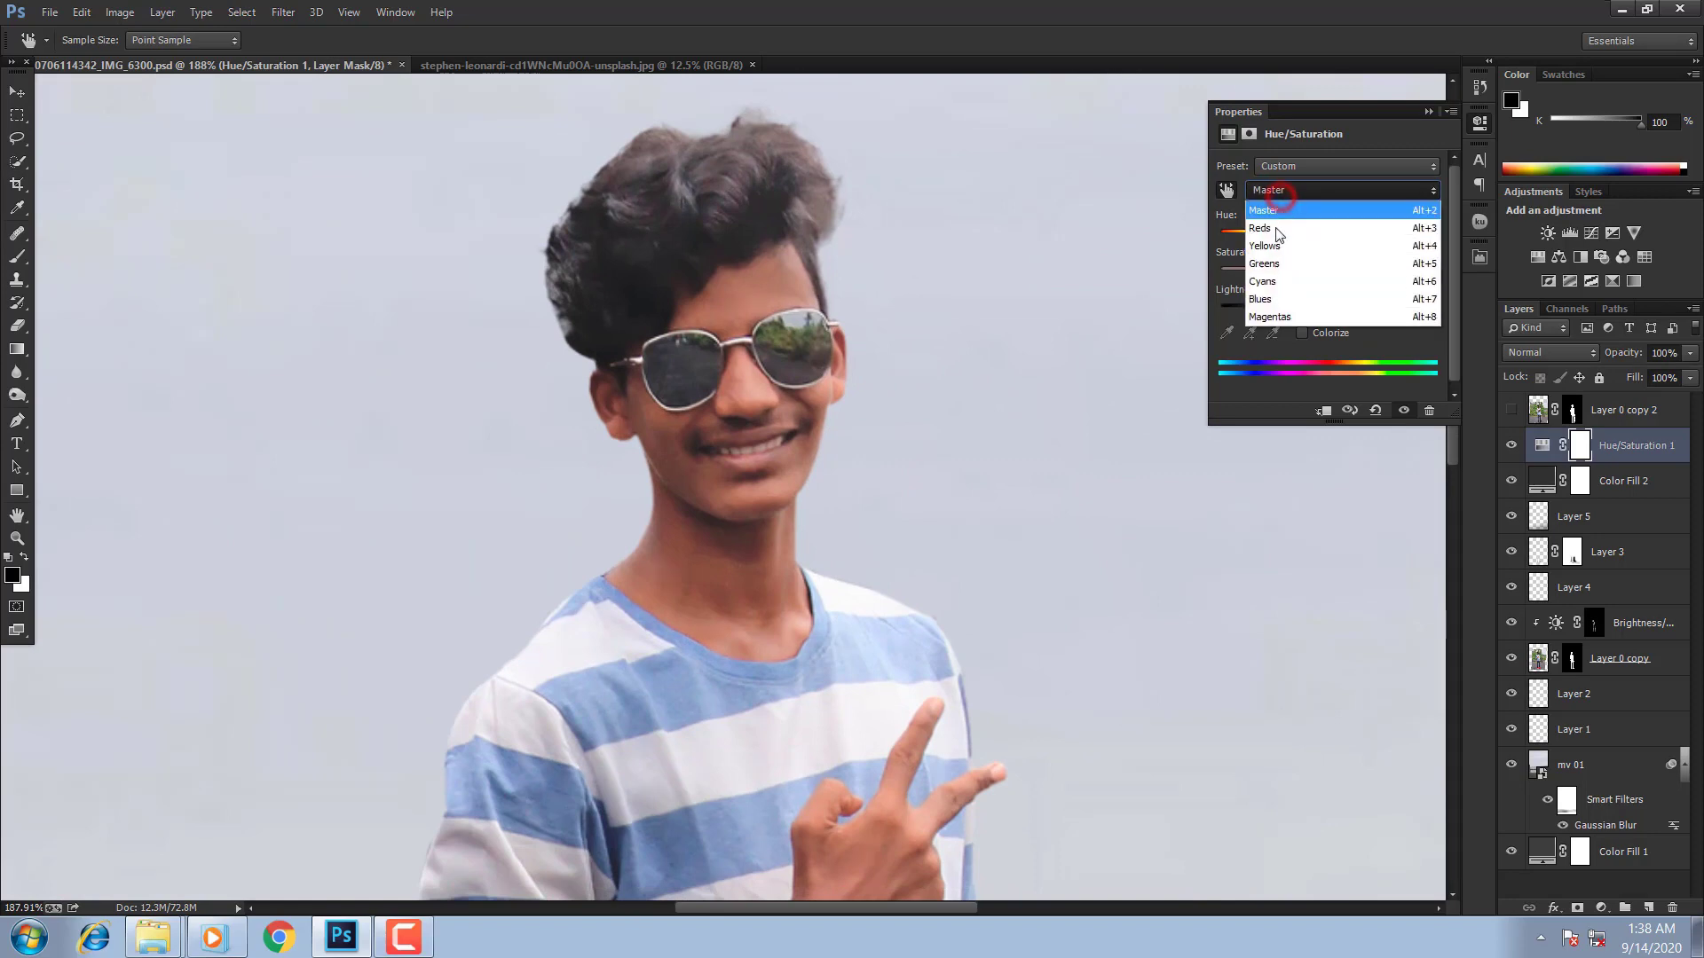
click(1275, 222)
drag(1324, 233, 1329, 233)
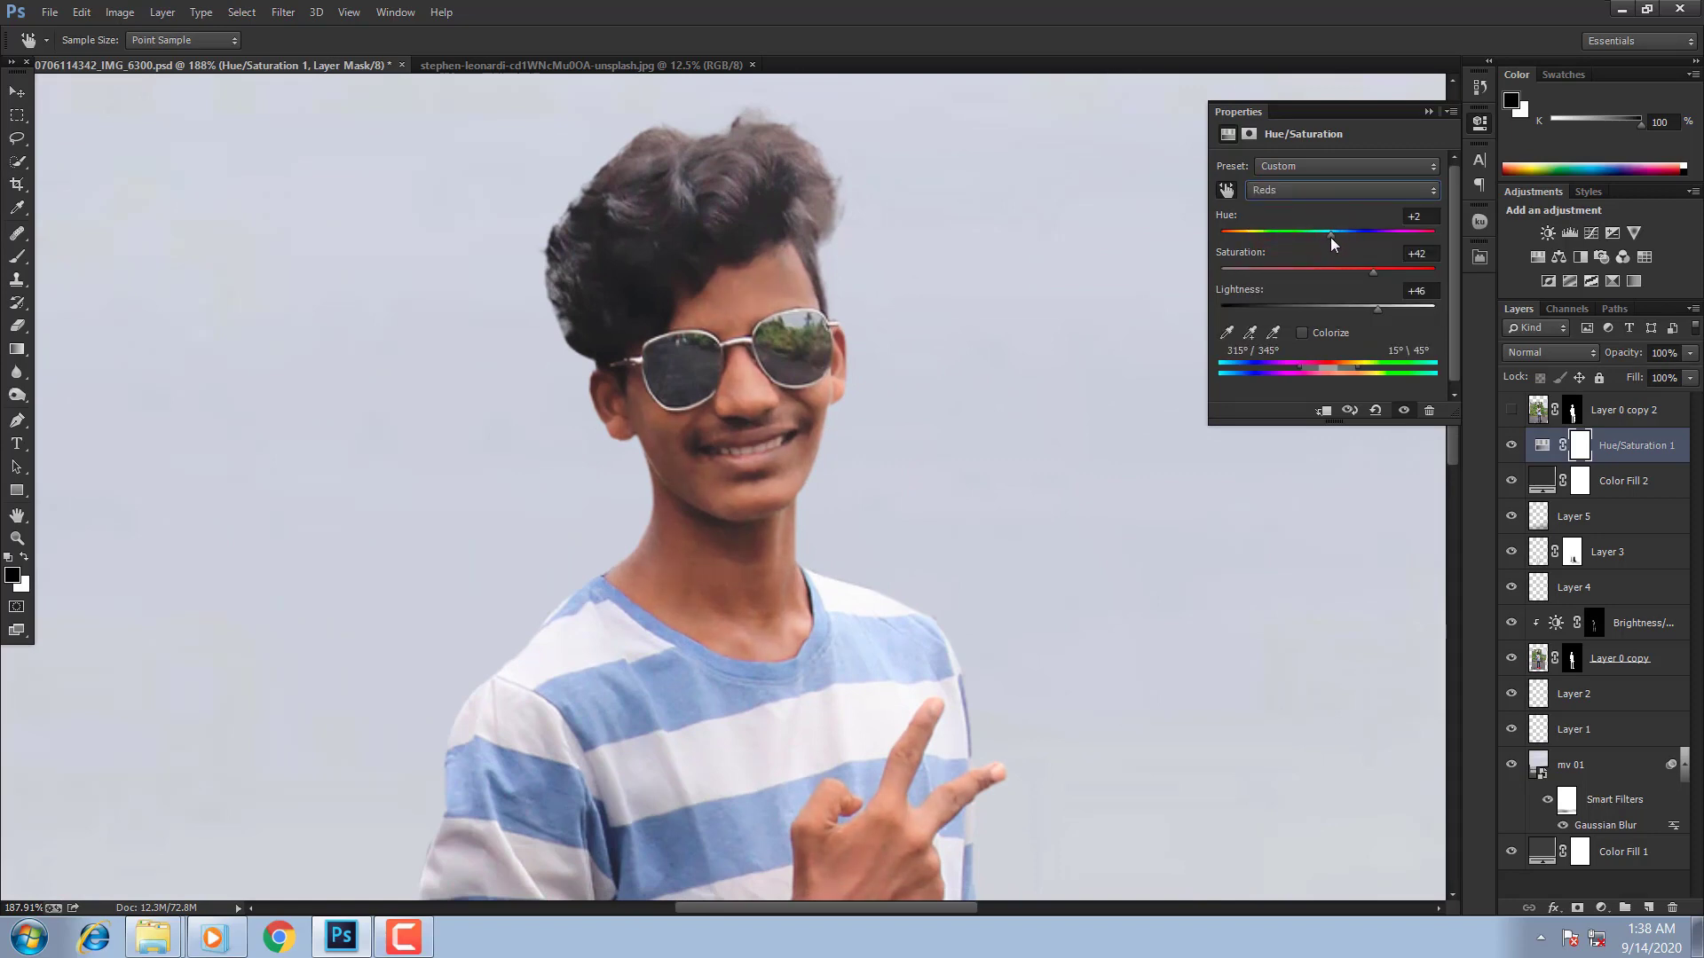
Step: Invert the Hue/Saturation mask to black and set up a white 150 px brush at 100% opacity and flow
key(ctrl+i)
key(b)
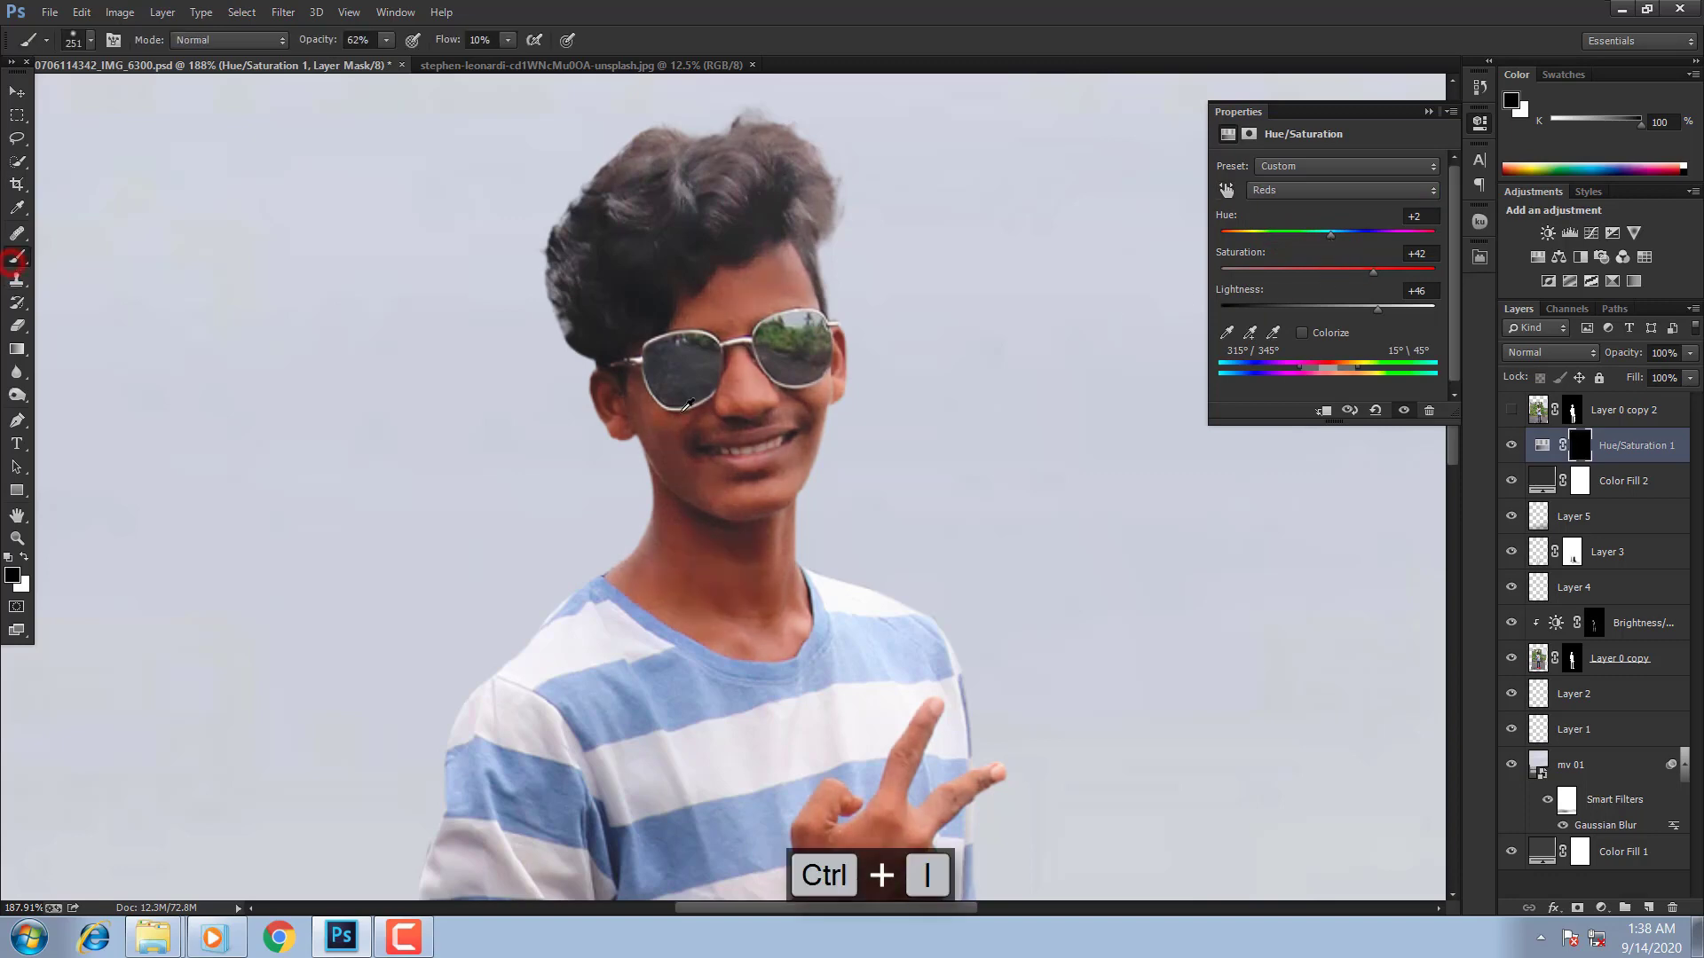
alt+right_click(726, 424)
key(x)
drag(447, 41, 639, 106)
alt+right_click(636, 582)
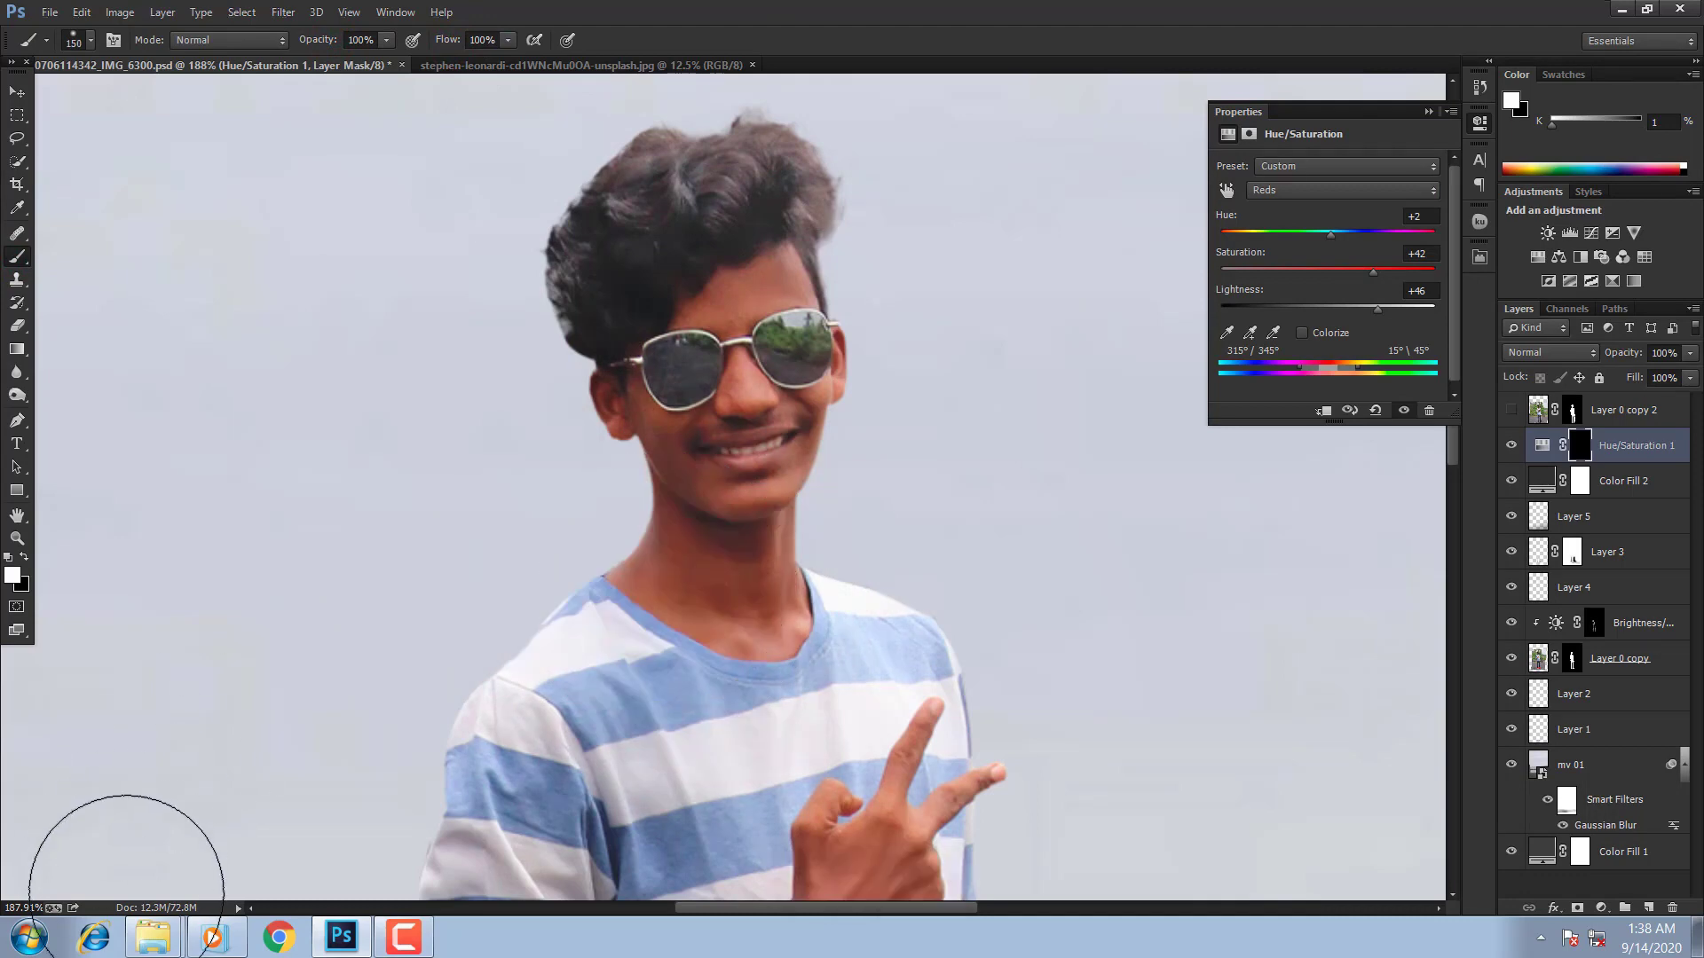
mouse_move(153, 949)
click(146, 857)
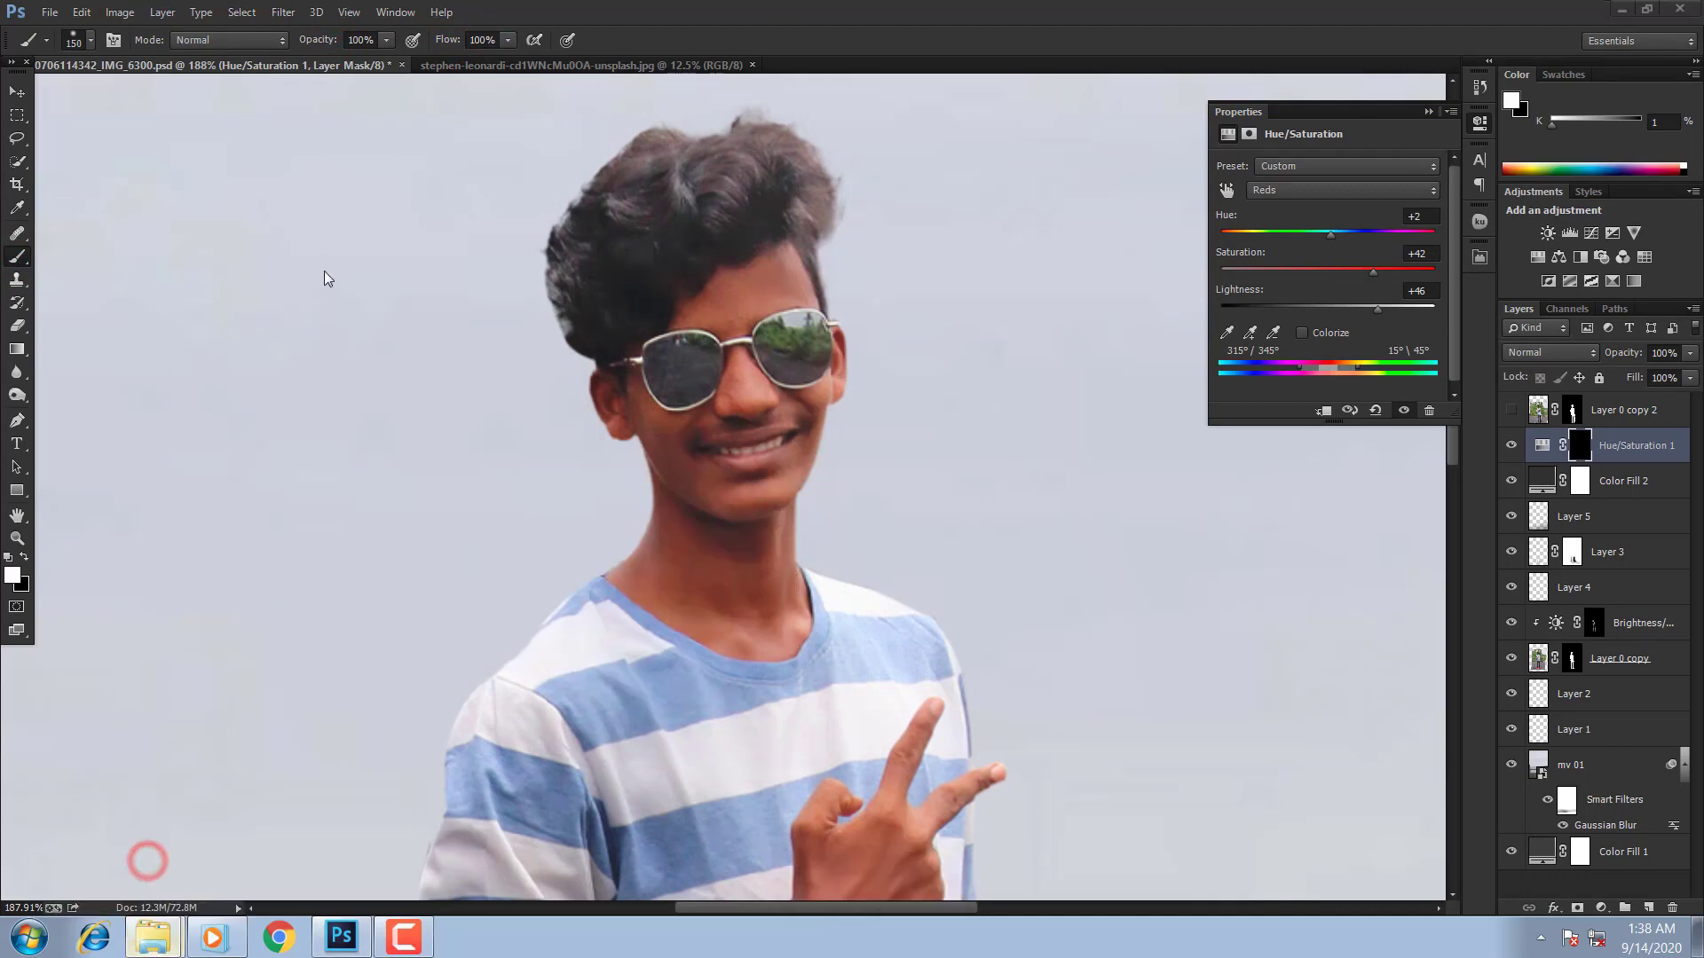
click(334, 360)
click(341, 936)
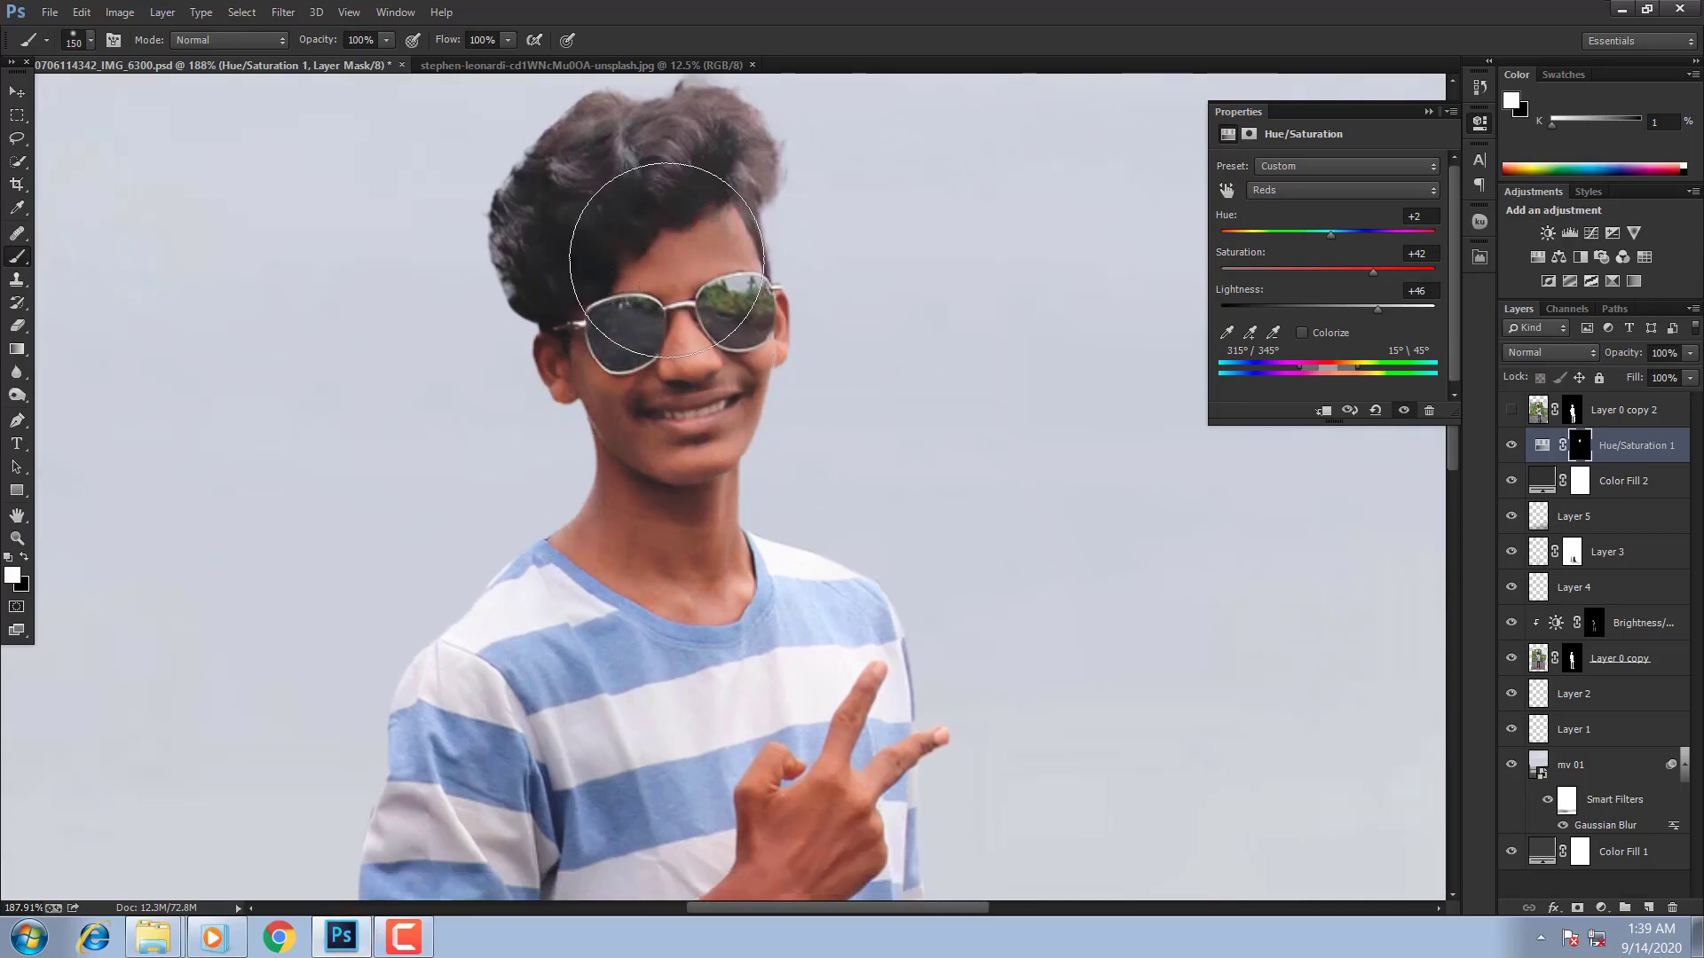
Step: Paint white on the Hue/Saturation 1 mask over the boy's arms, hands, ankles and shoes to brighten those areas
key(ctrl+0)
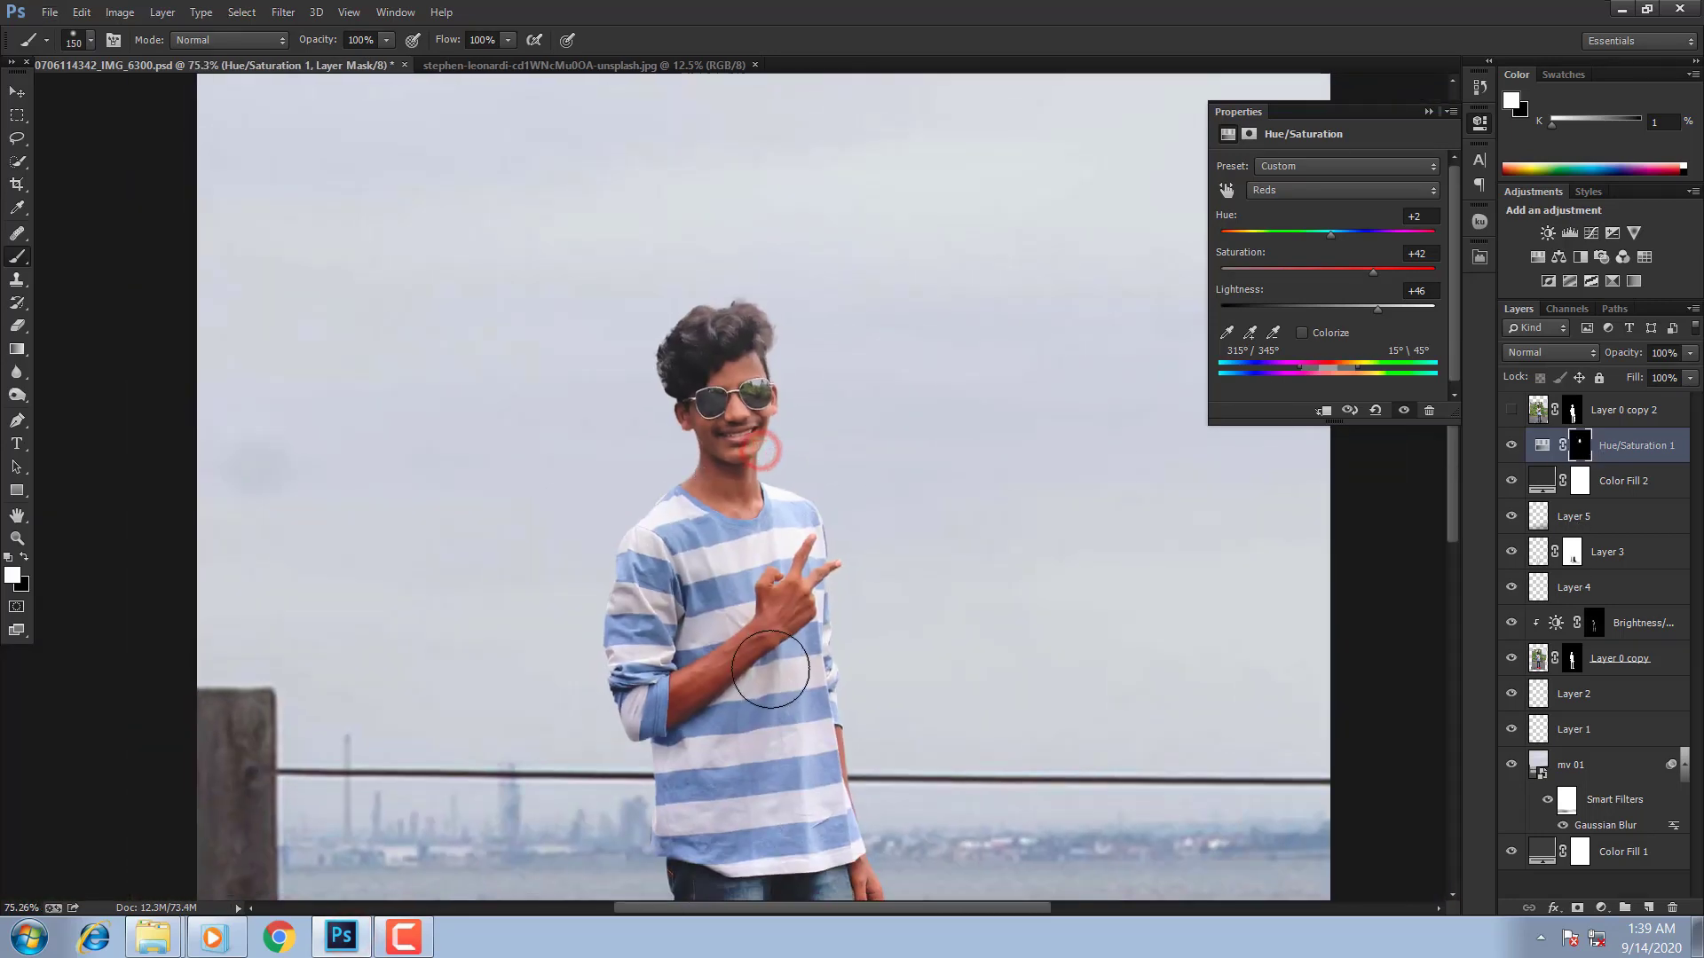
drag(670, 735, 799, 587)
drag(774, 641, 719, 362)
mouse_move(742, 405)
mouse_down()
mouse_move(809, 589)
mouse_move(812, 699)
mouse_up()
drag(754, 581, 701, 587)
drag(764, 665, 974, 698)
drag(592, 585, 898, 341)
mouse_move(779, 476)
mouse_down()
mouse_move(609, 444)
mouse_move(632, 511)
mouse_move(802, 373)
mouse_up()
mouse_move(959, 403)
mouse_down()
mouse_move(823, 424)
mouse_move(594, 503)
mouse_up()
mouse_move(932, 580)
mouse_down()
mouse_move(990, 584)
mouse_move(1358, 808)
mouse_up()
drag(1346, 707, 937, 567)
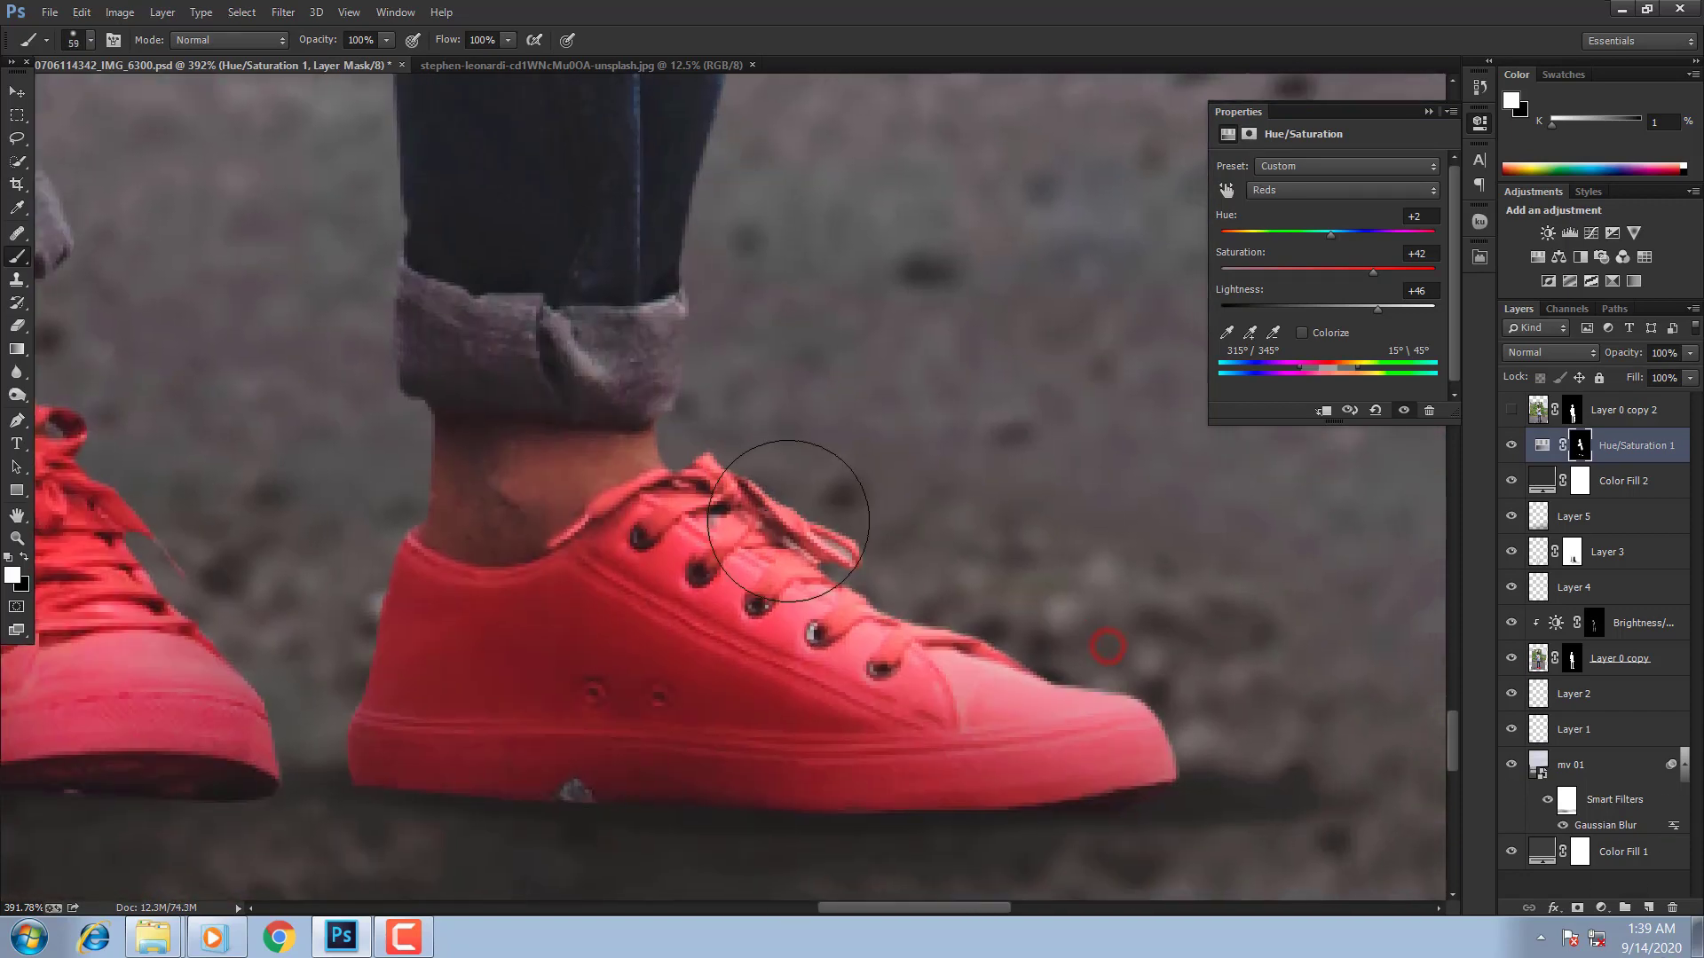
drag(795, 536, 603, 571)
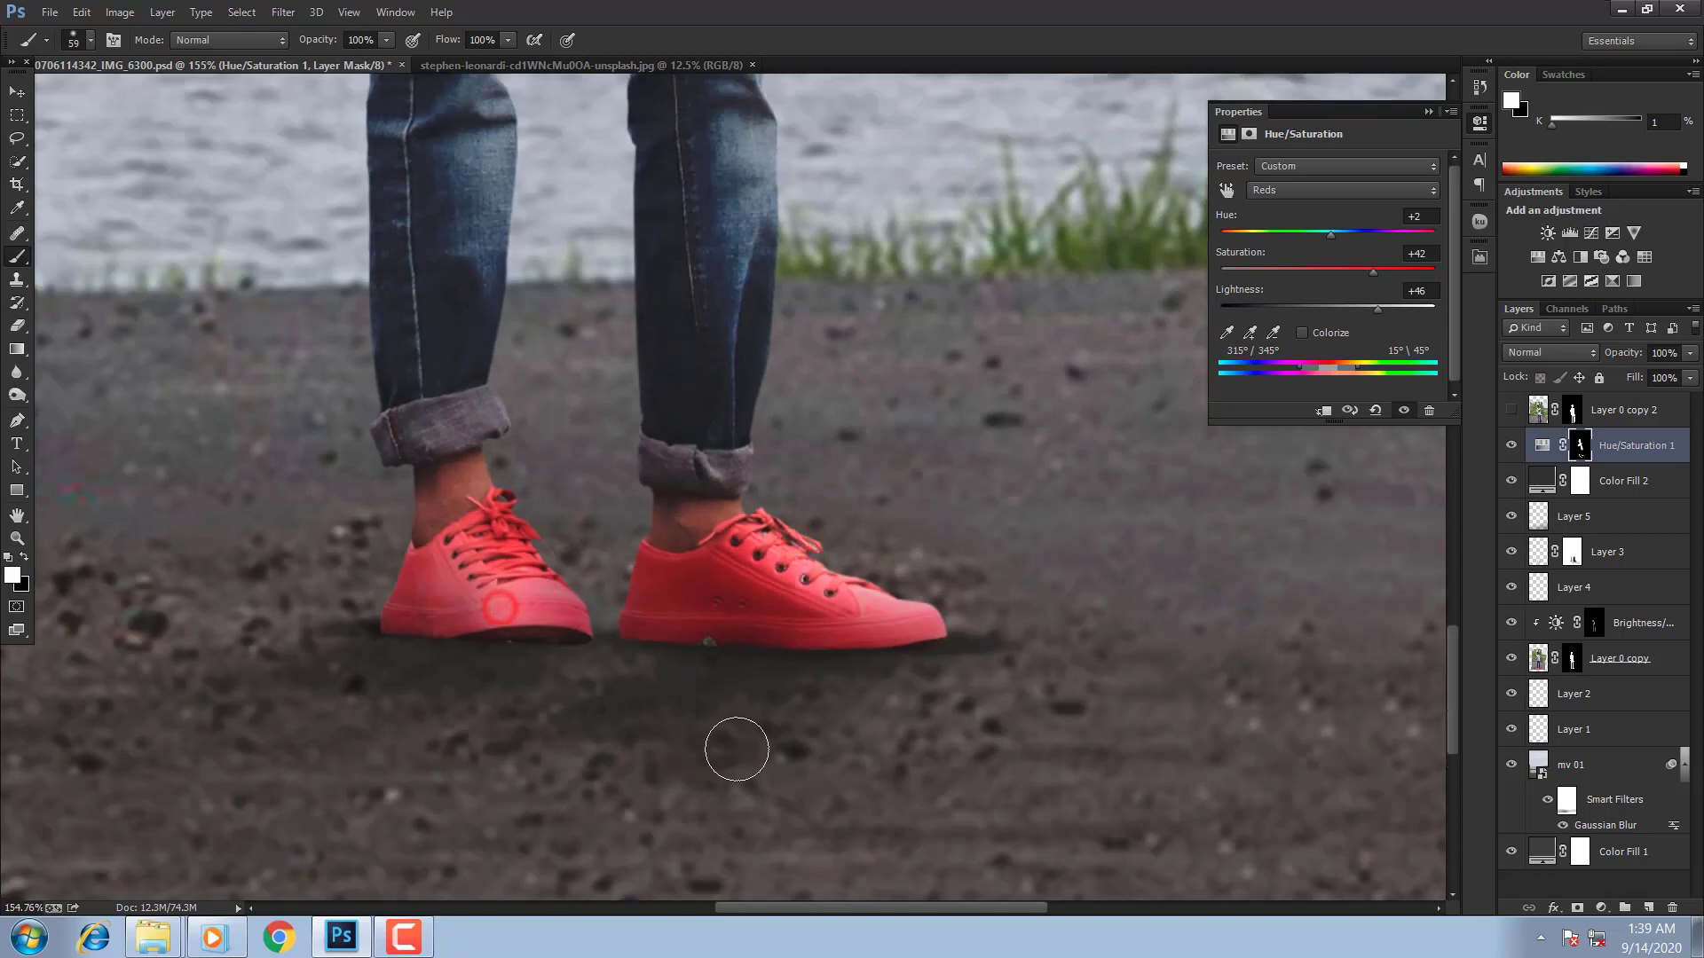
Step: Undo the last brush strokes on the Hue/Saturation 1 mask and fit the whole image on screen
key(ctrl+alt+z)
key(ctrl+alt+z)
key(ctrl+alt+z)
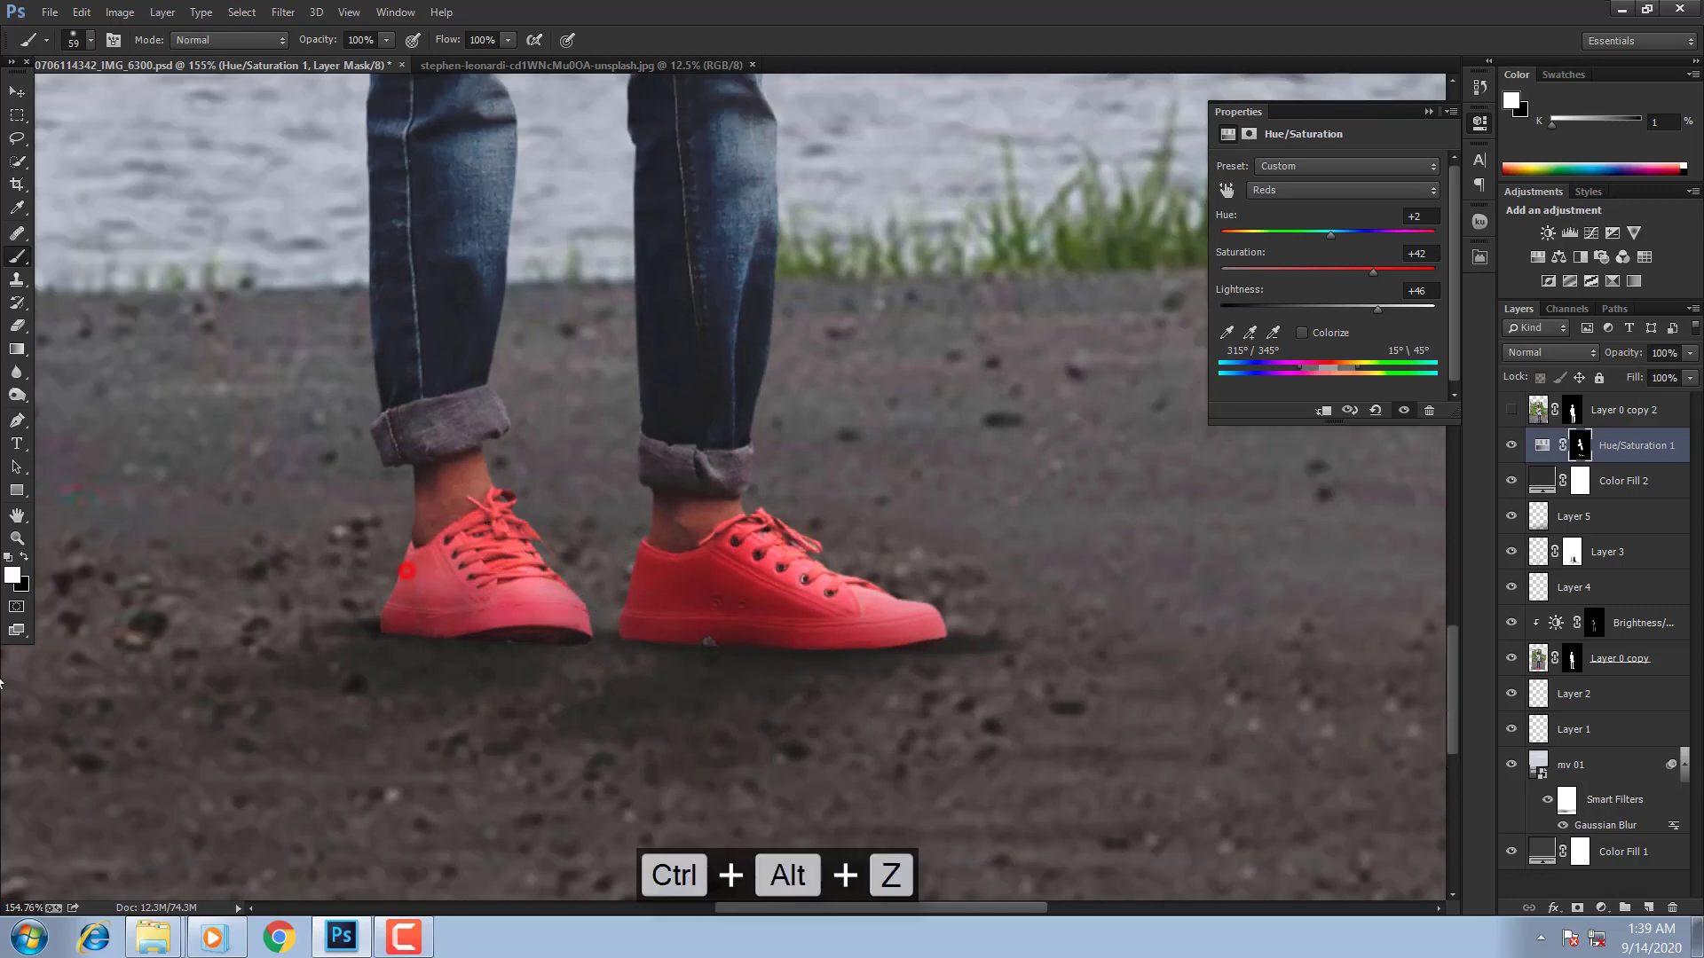
key(ctrl+0)
right_click(627, 544)
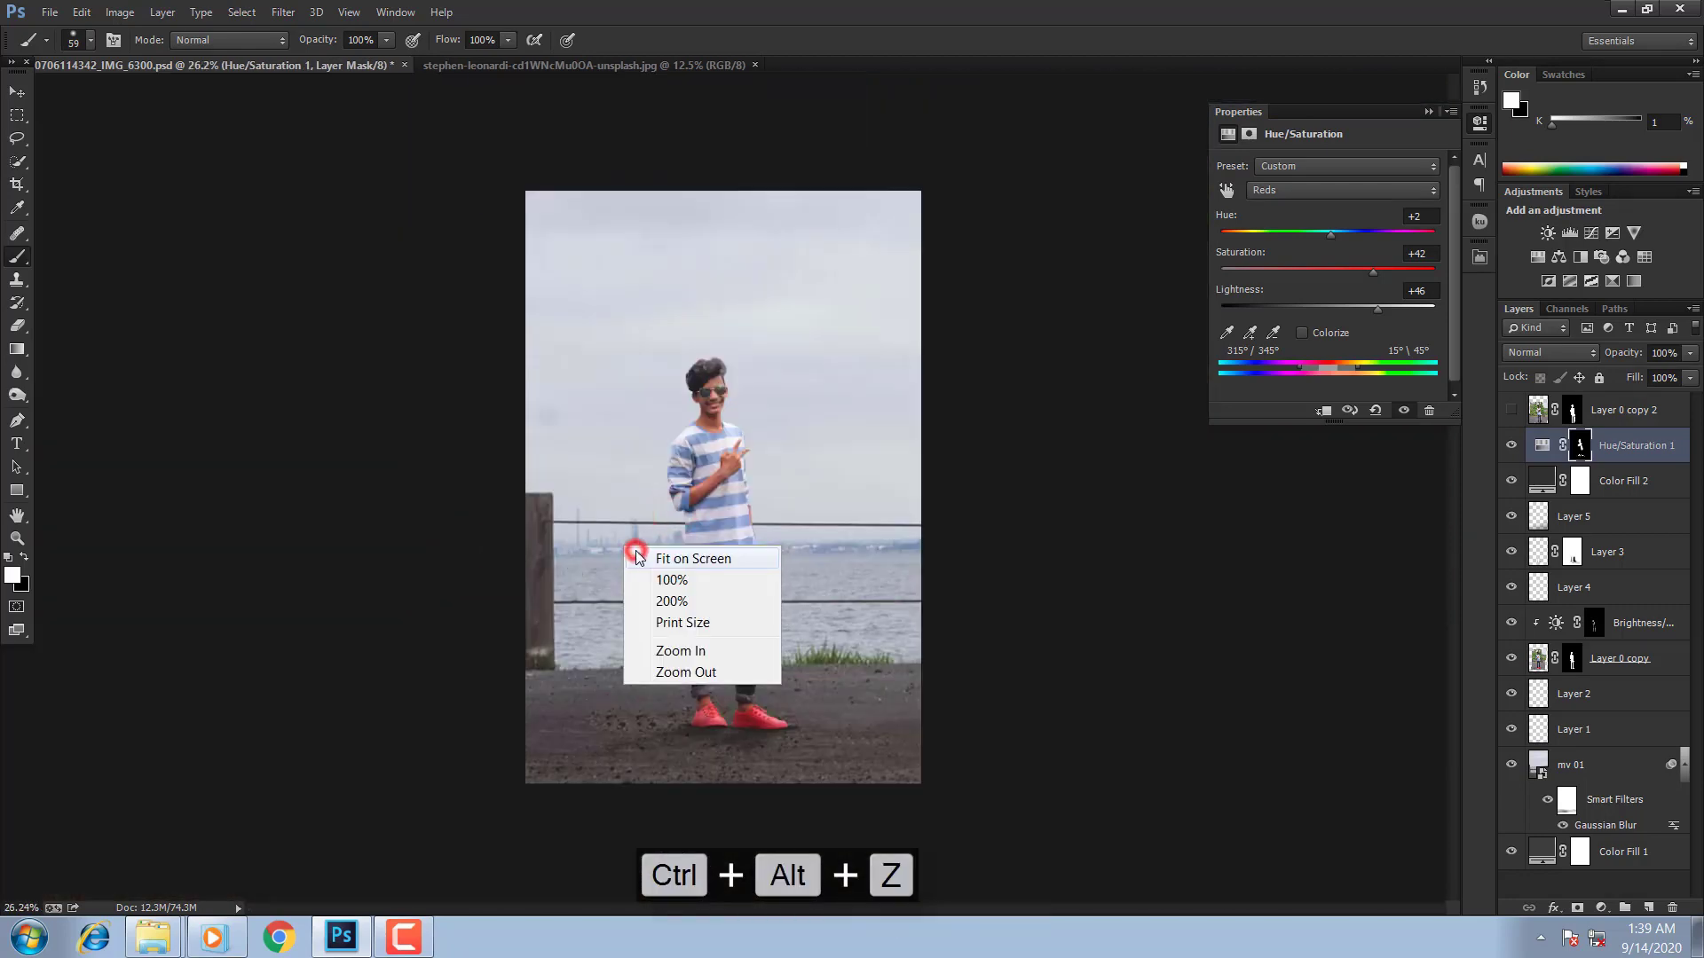
key(Escape)
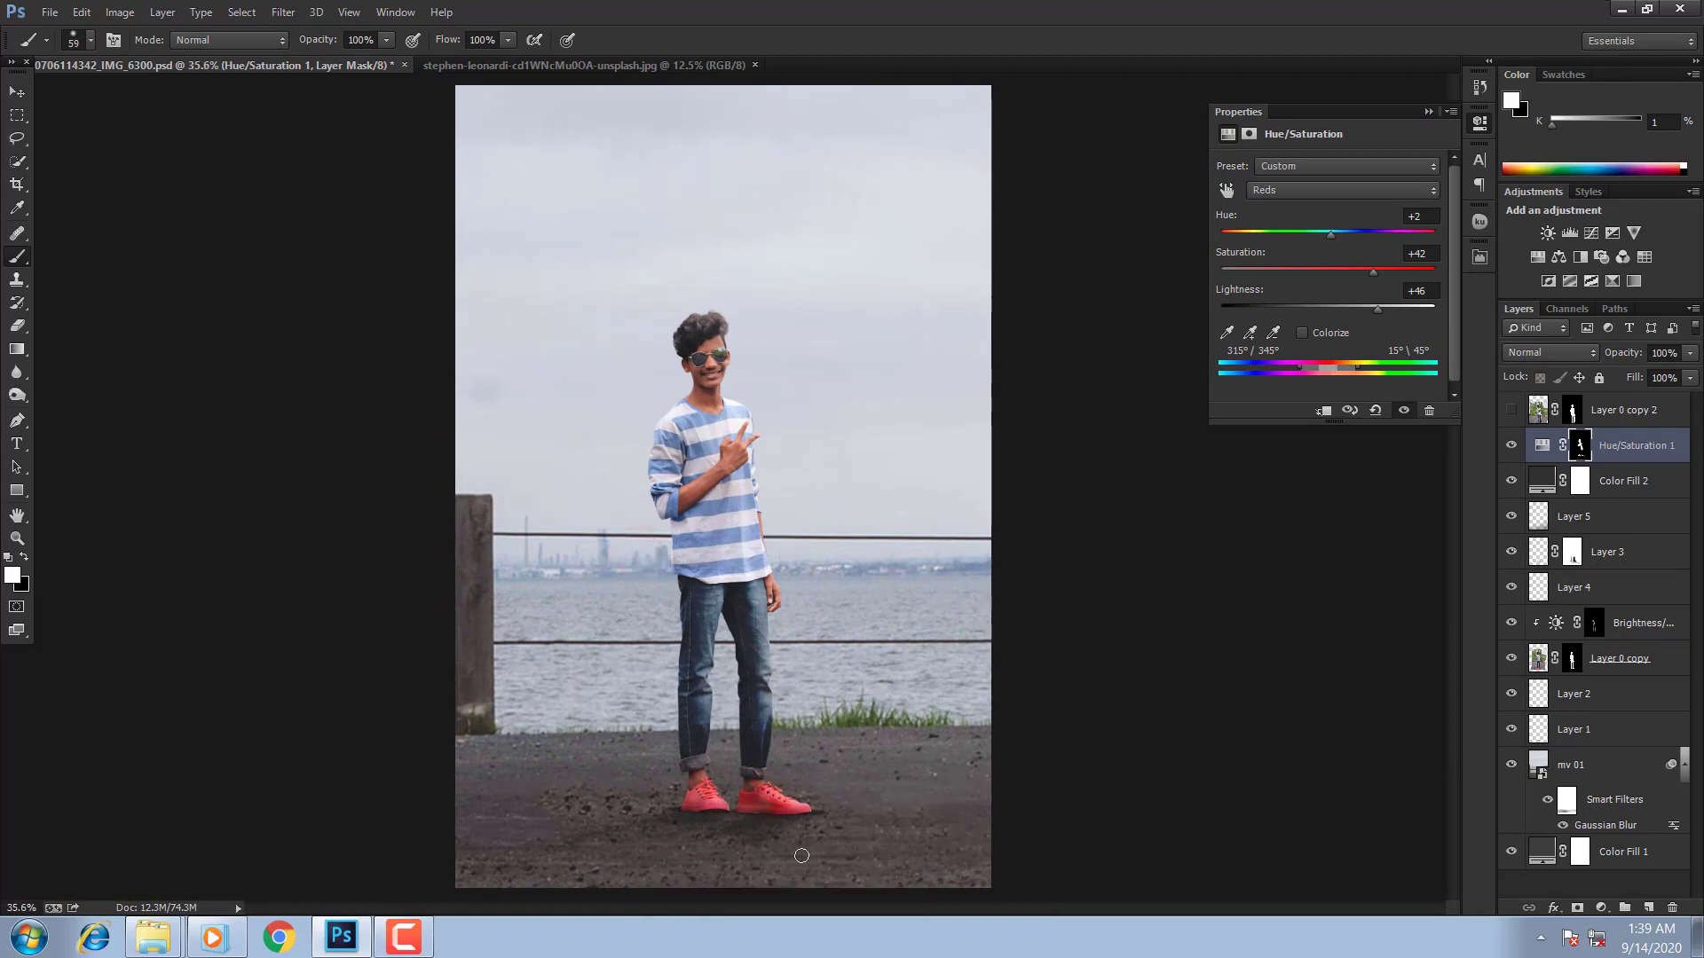
key(ctrl+alt+z)
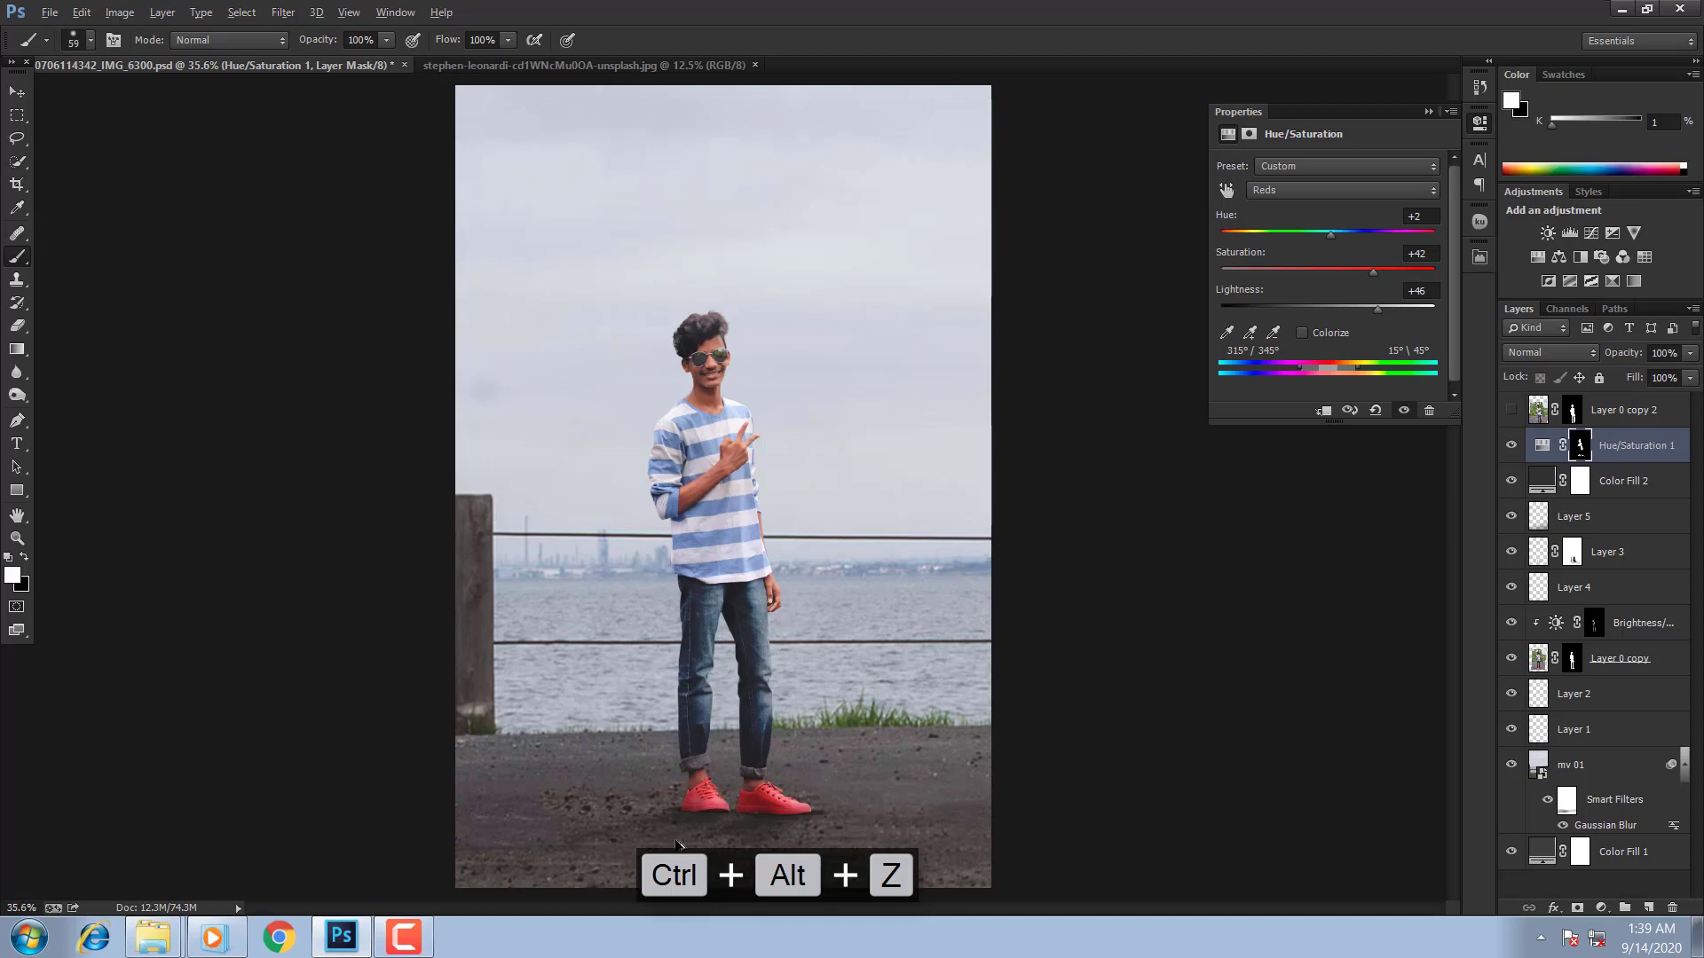
drag(638, 292, 609, 329)
right_click(676, 336)
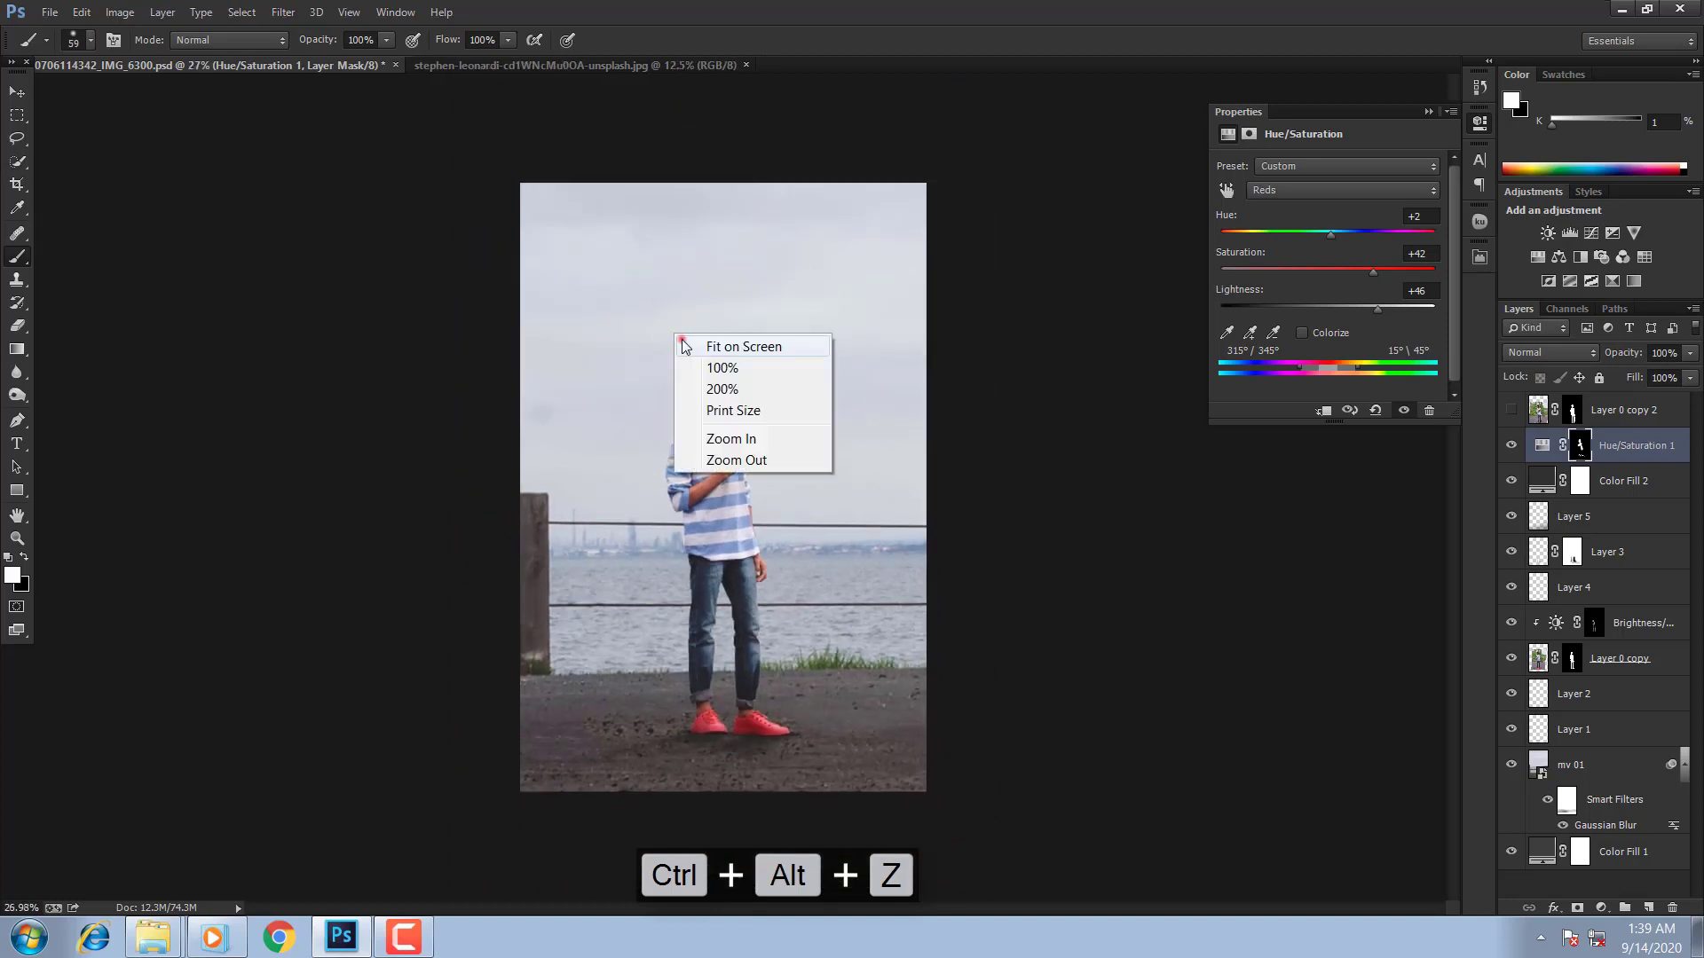
click(683, 342)
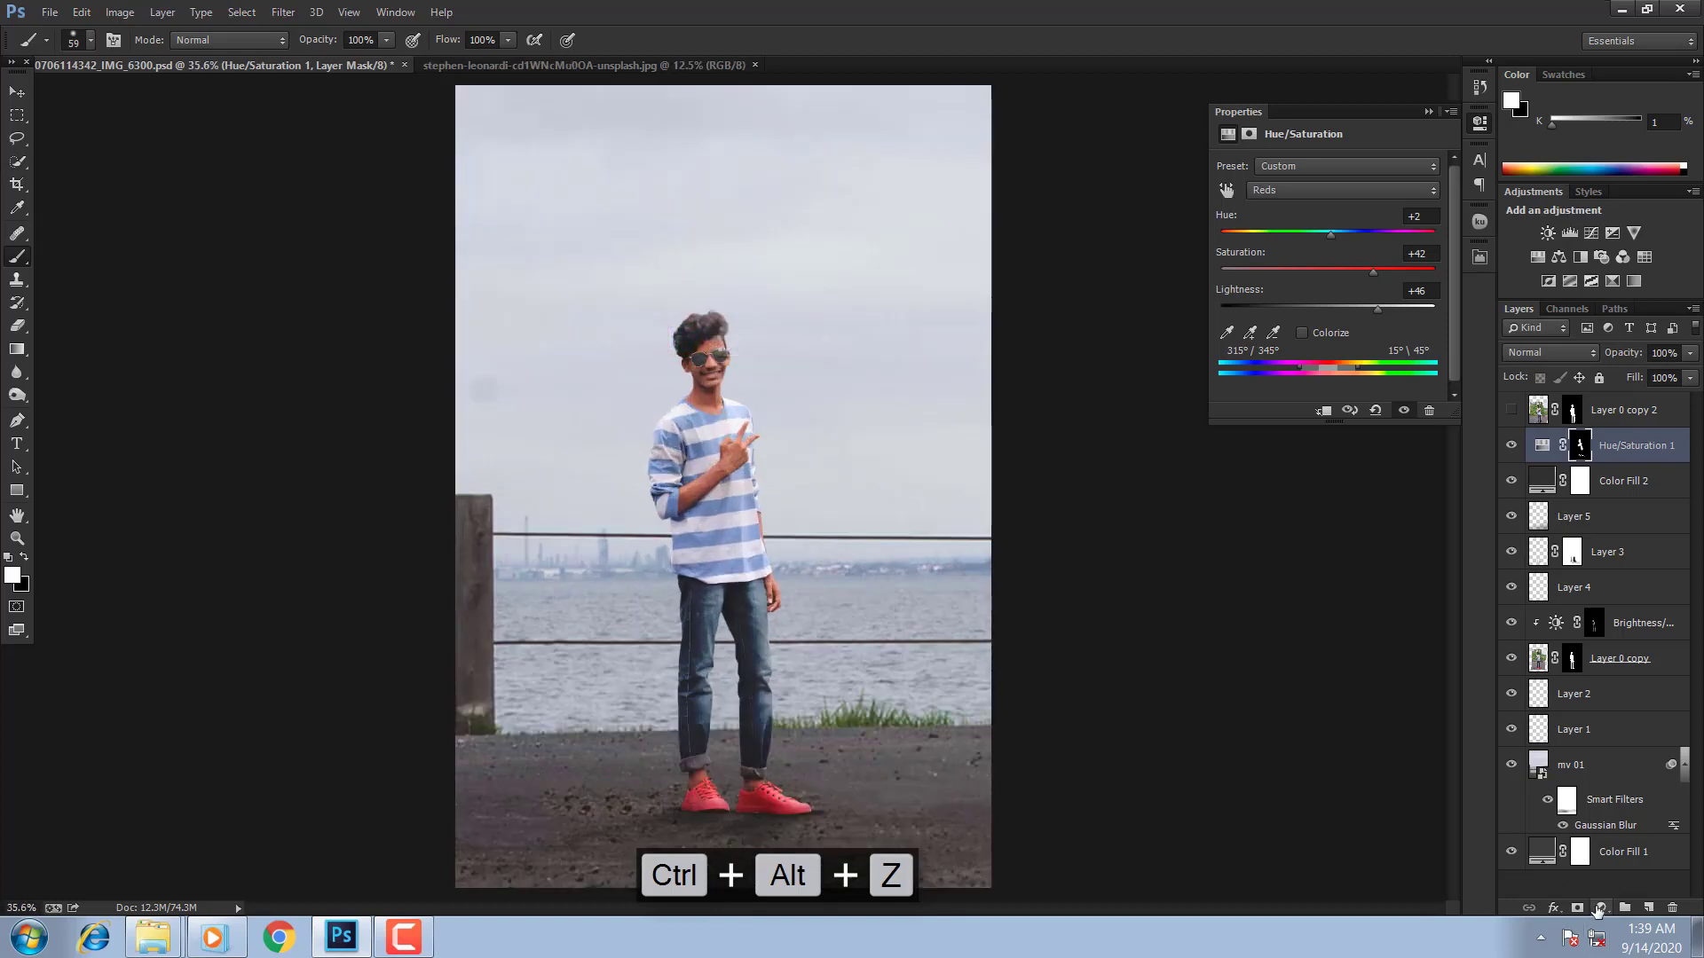
Step: Add a Selective Color adjustment above Hue/Saturation 1 and set its Reds to cyan -49, magenta -4 and yellow -26
drag(743, 371, 849, 418)
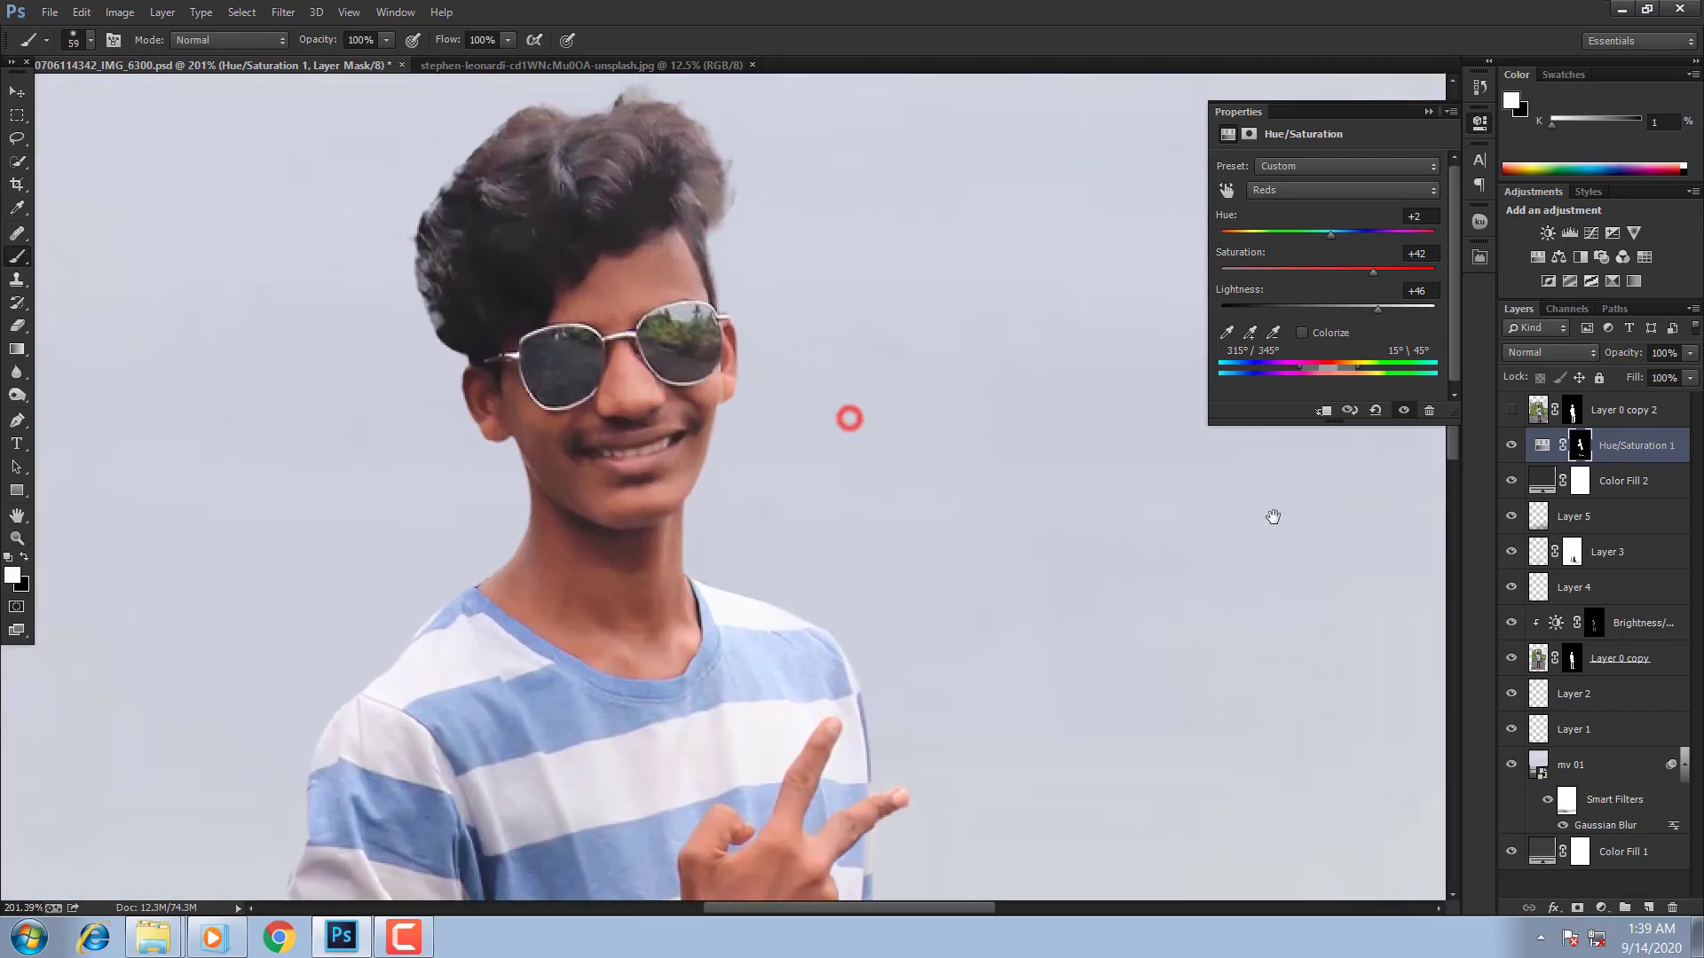
click(1612, 282)
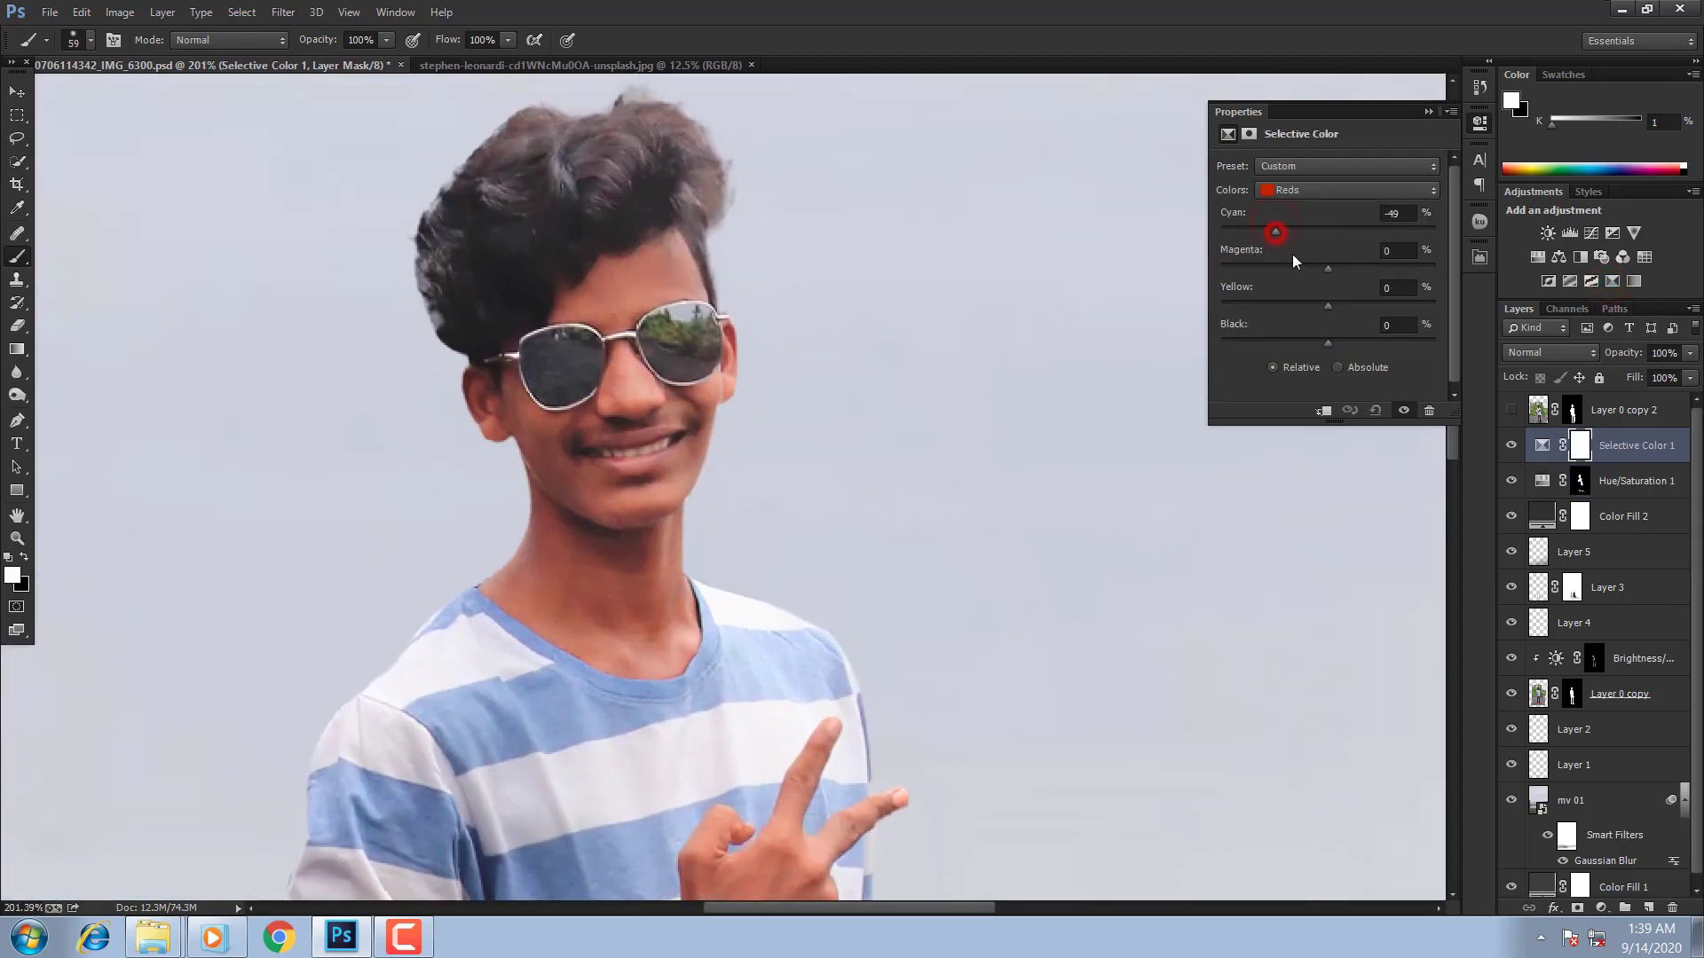
click(1300, 307)
click(1338, 268)
click(1322, 269)
click(1289, 191)
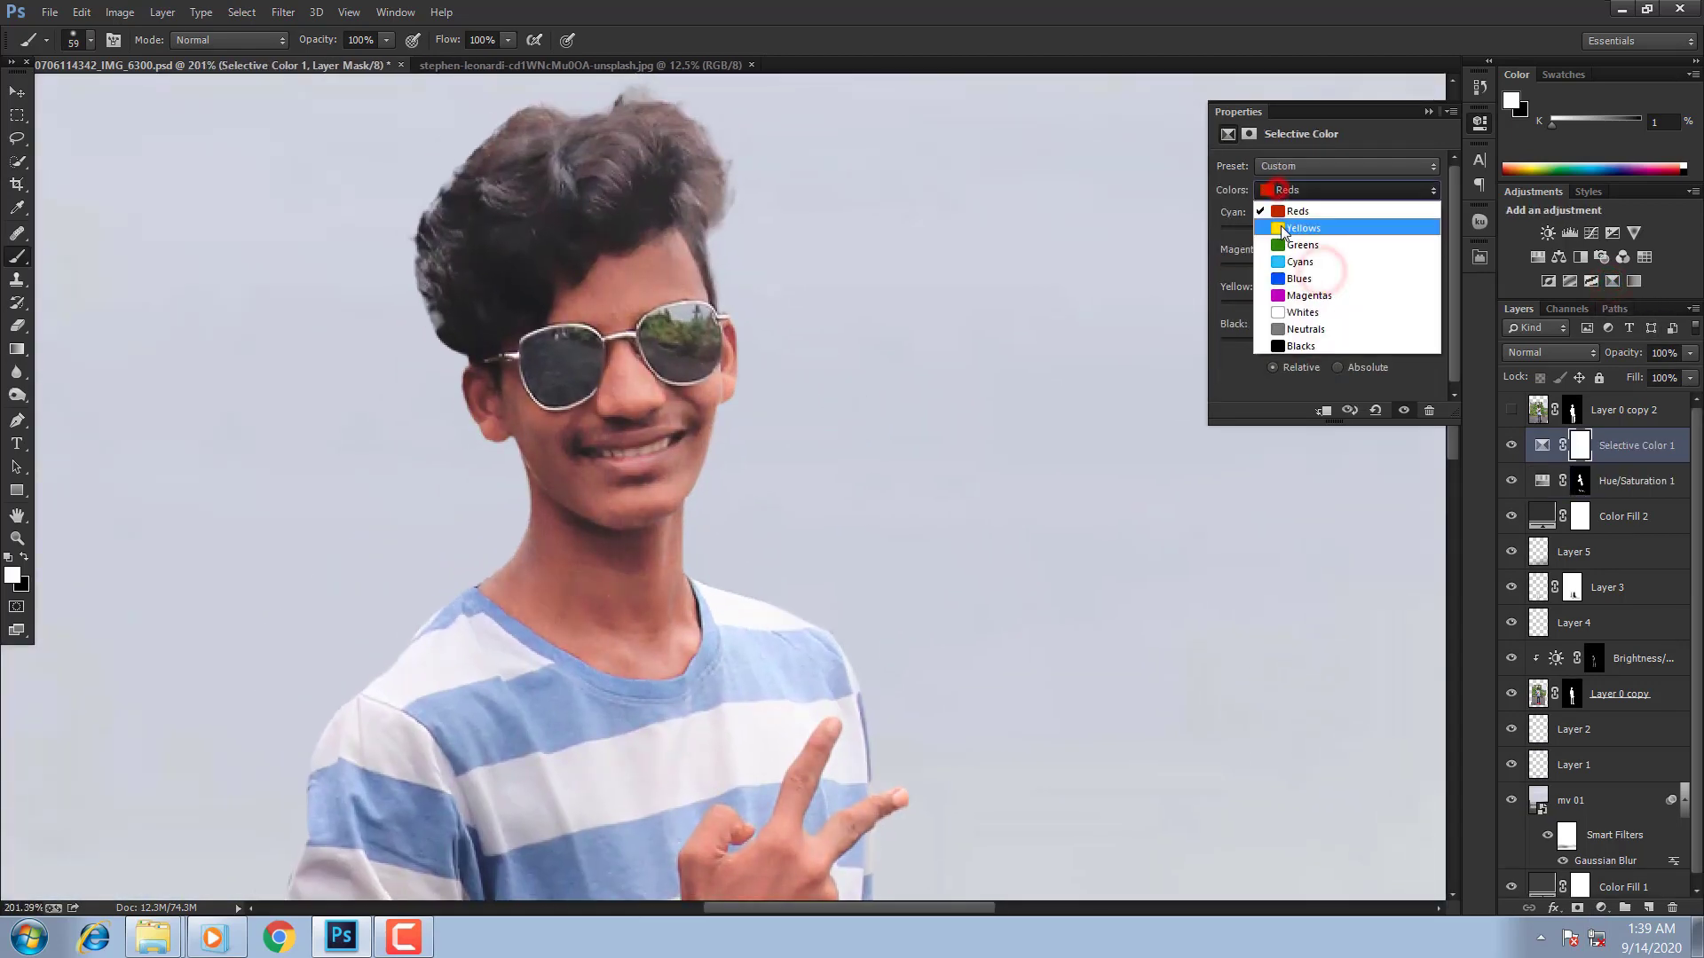
Step: Set the Yellows in Selective Color 1 to cyan -94, magenta -24, yellow -3 and black -43
click(1278, 227)
click(1266, 232)
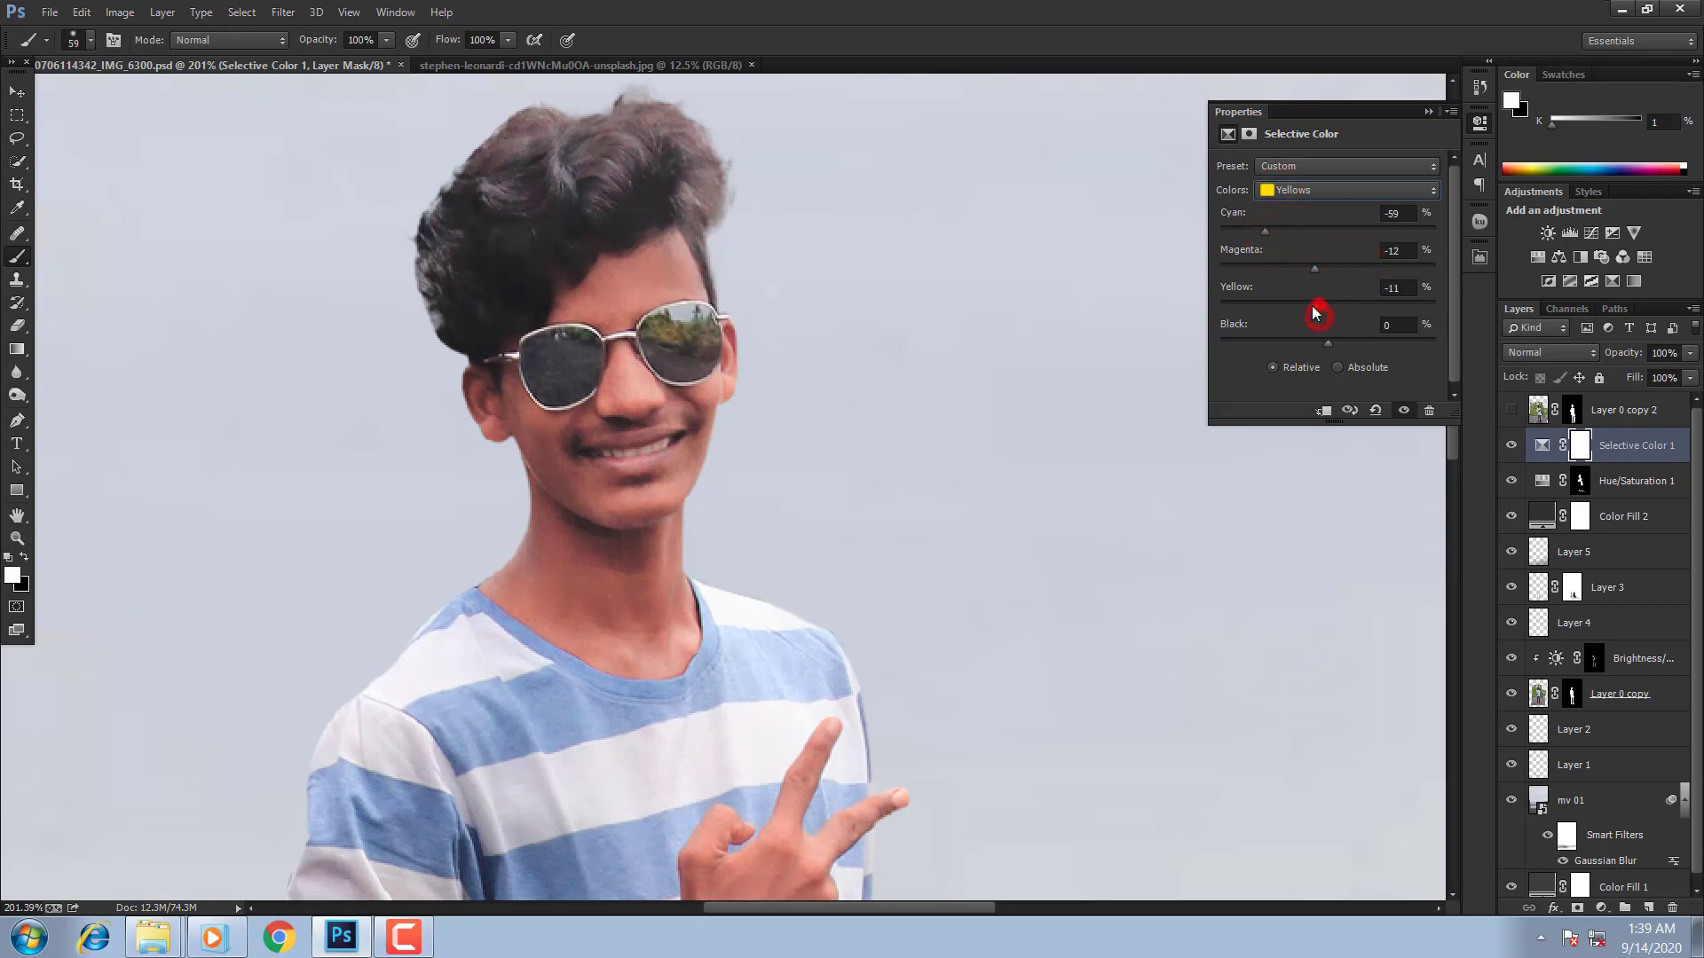
key(ctrl+s)
click(1293, 342)
click(1352, 302)
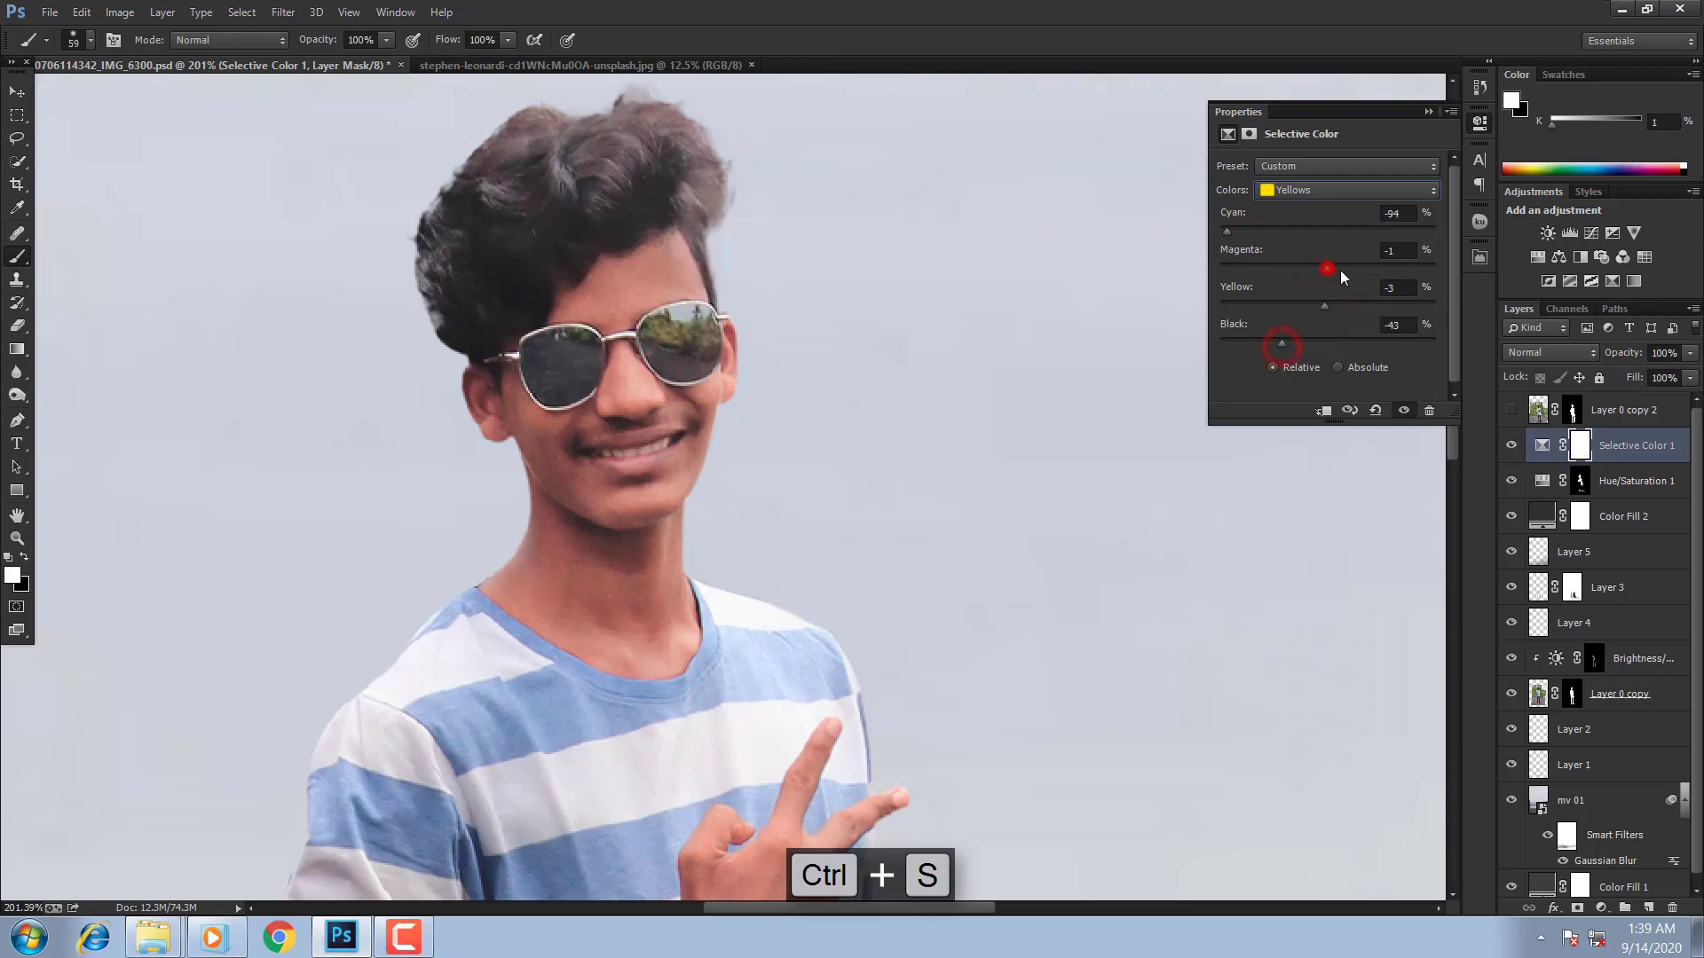
click(1302, 269)
key(ctrl+0)
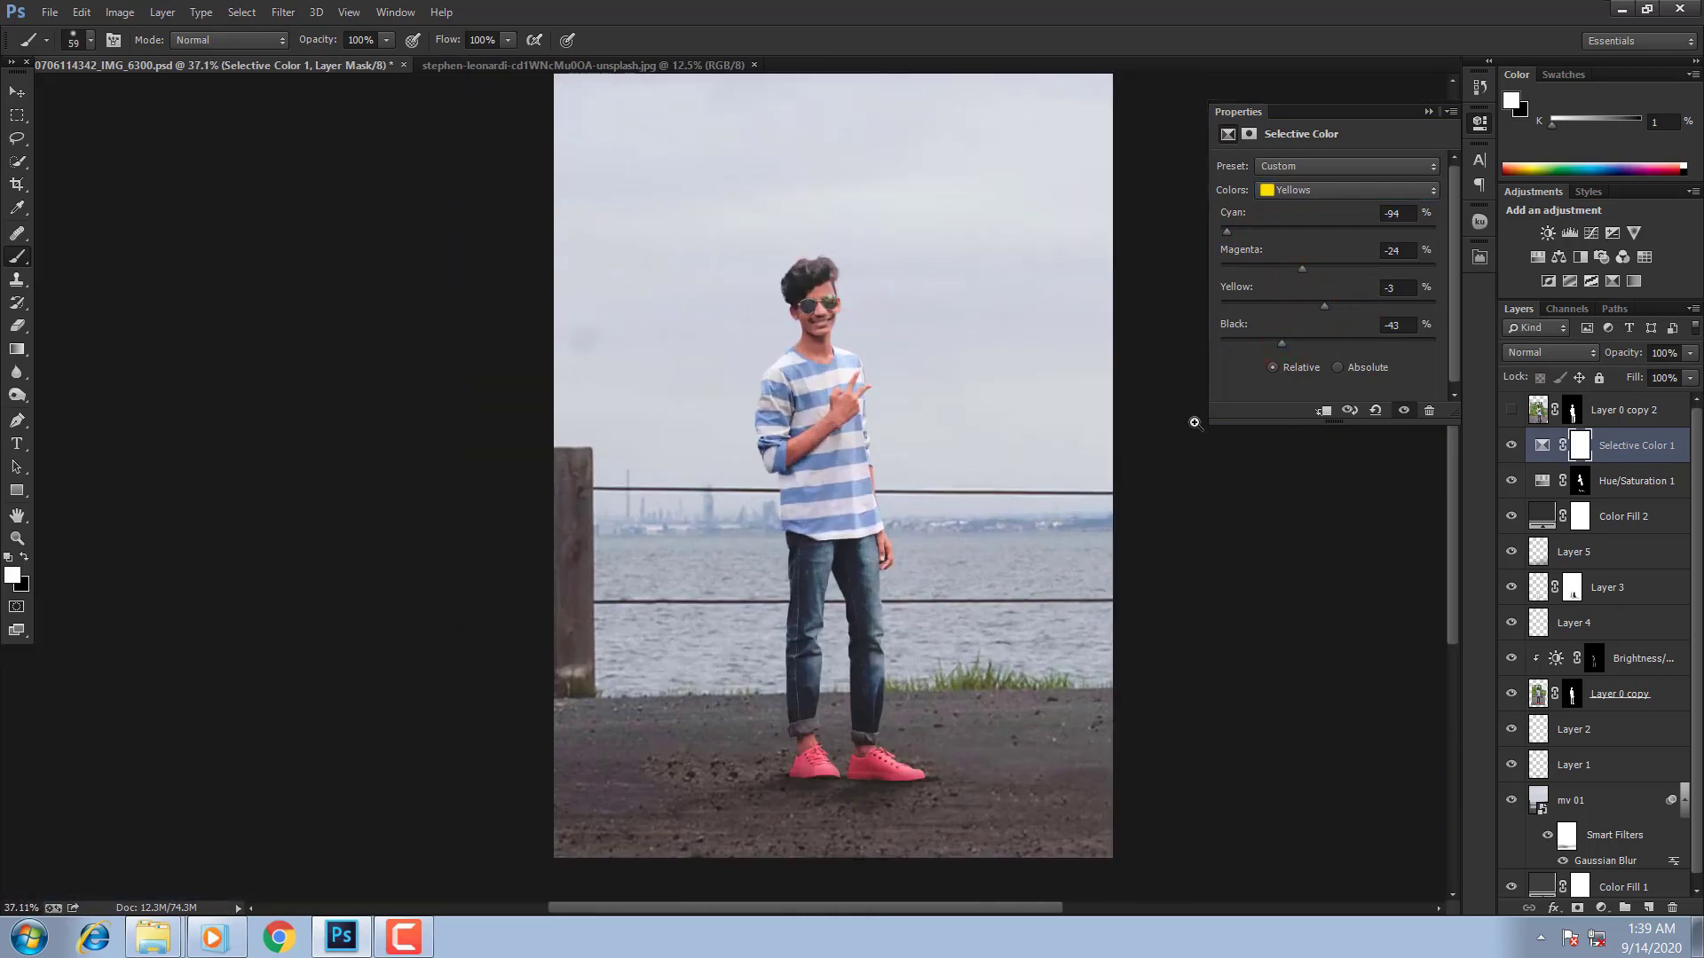
Step: Replace the Selective Color 1 mask with the Hue/Saturation 1 mask and adjust its Reds to cyan -100, yellow -15 and black -7
drag(1579, 502, 1580, 445)
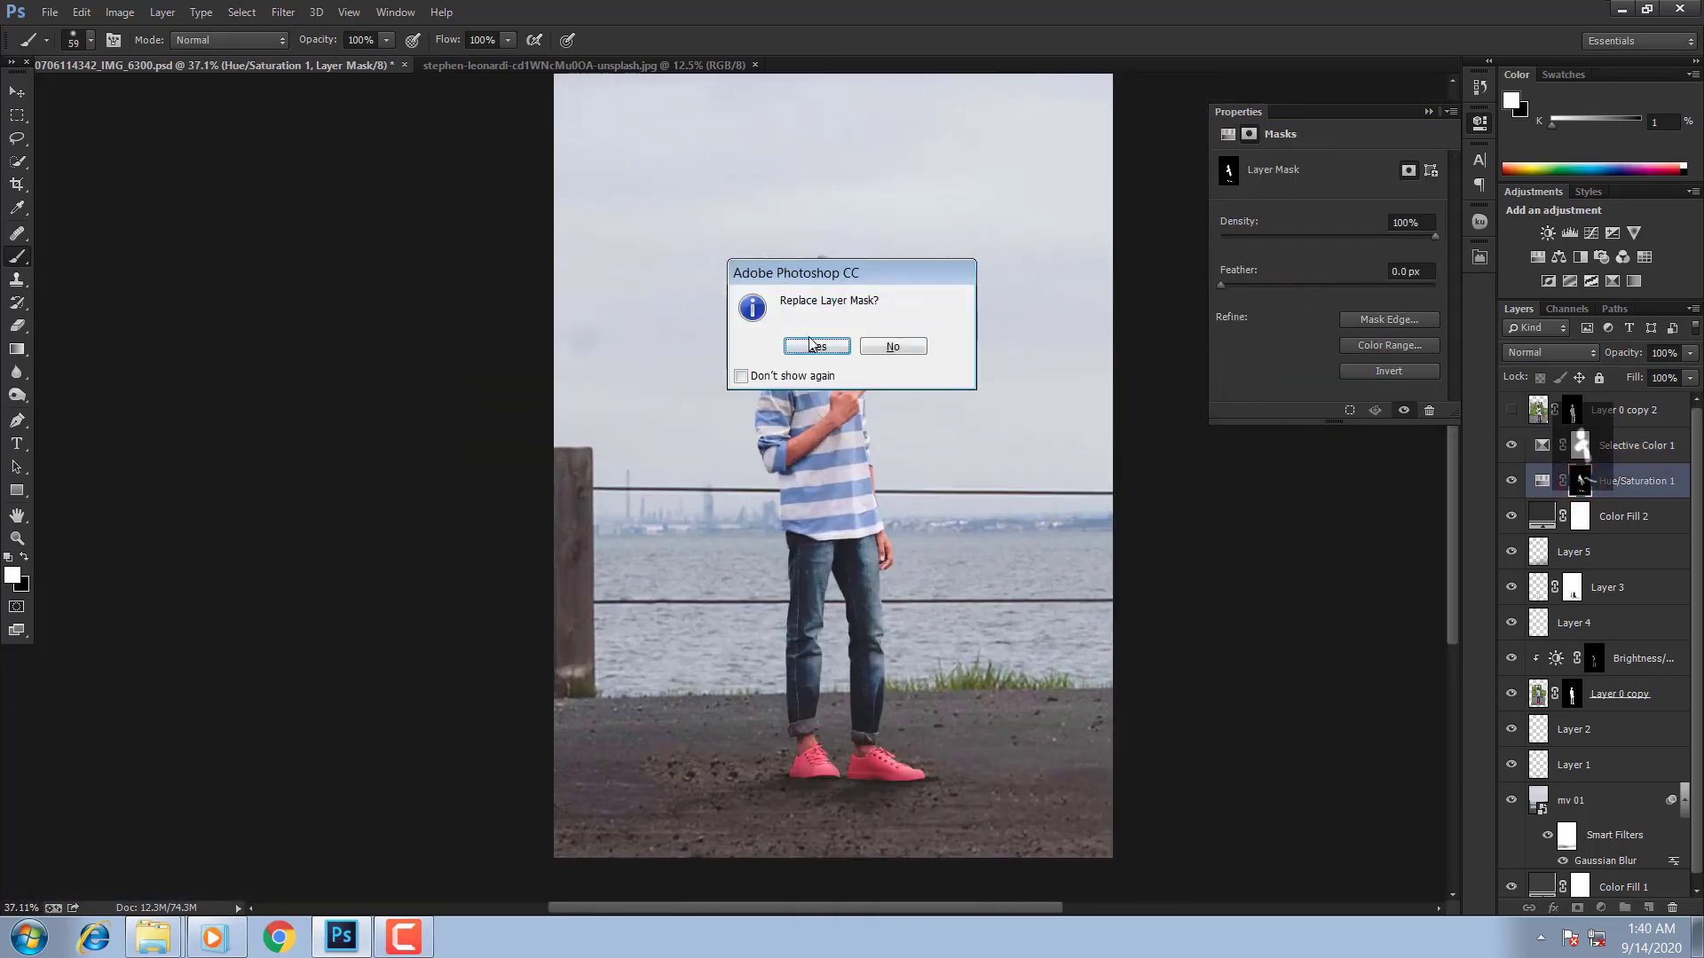
click(813, 348)
click(1541, 446)
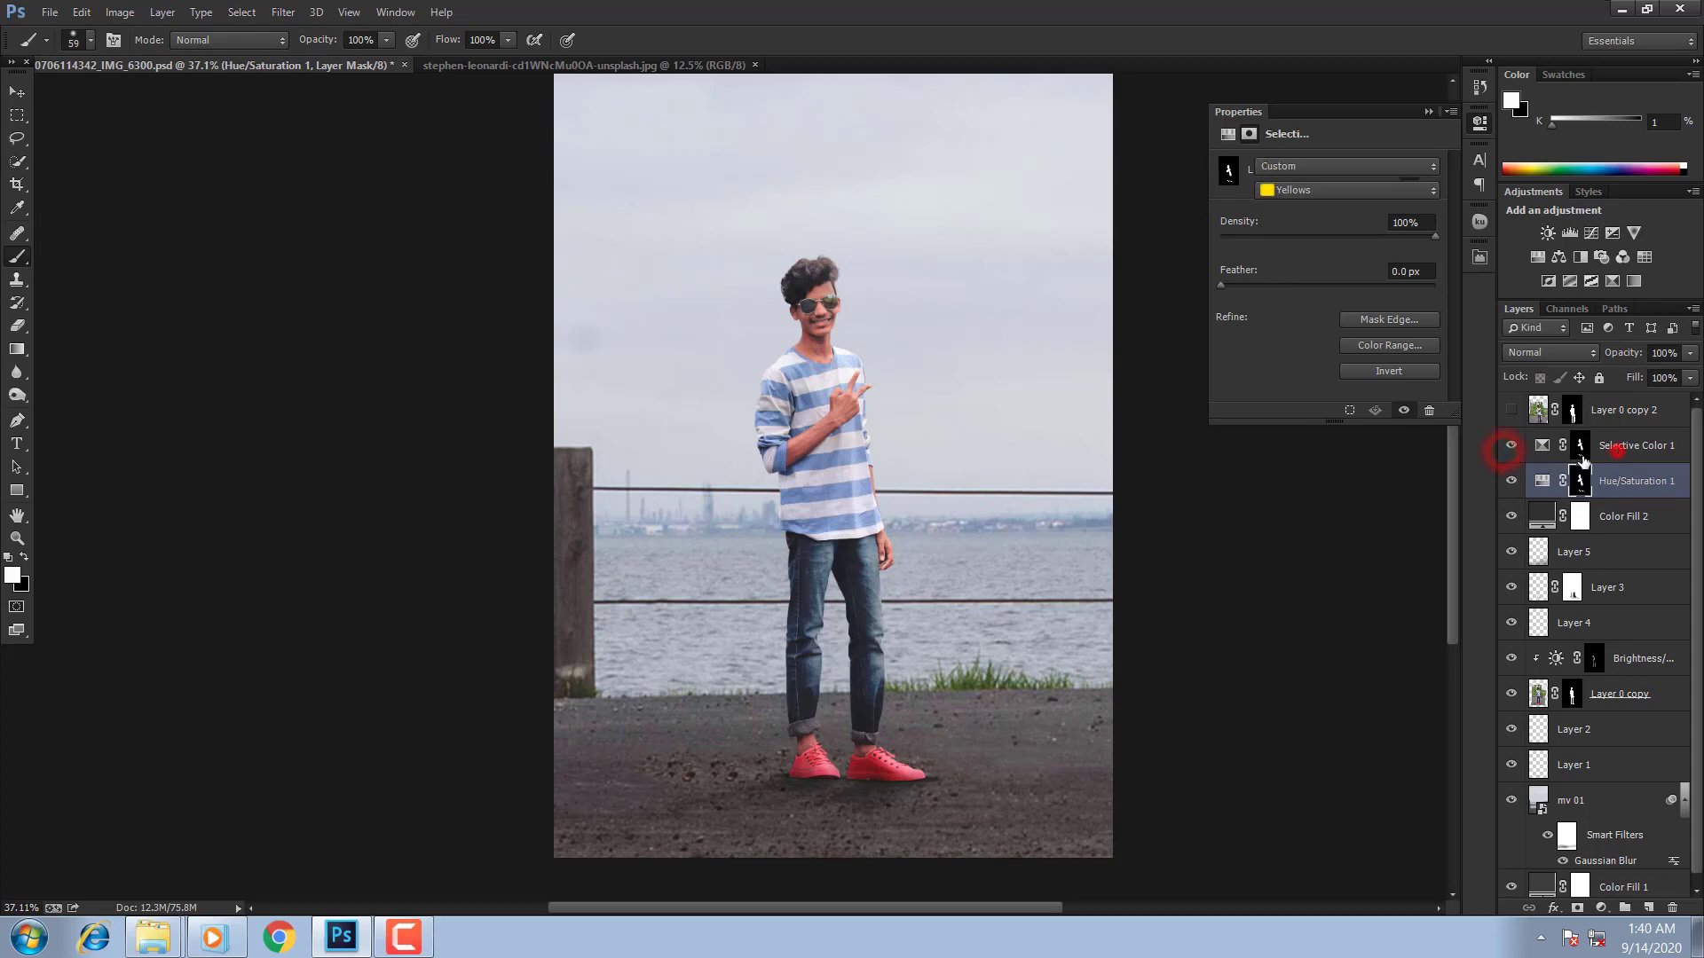
click(1301, 201)
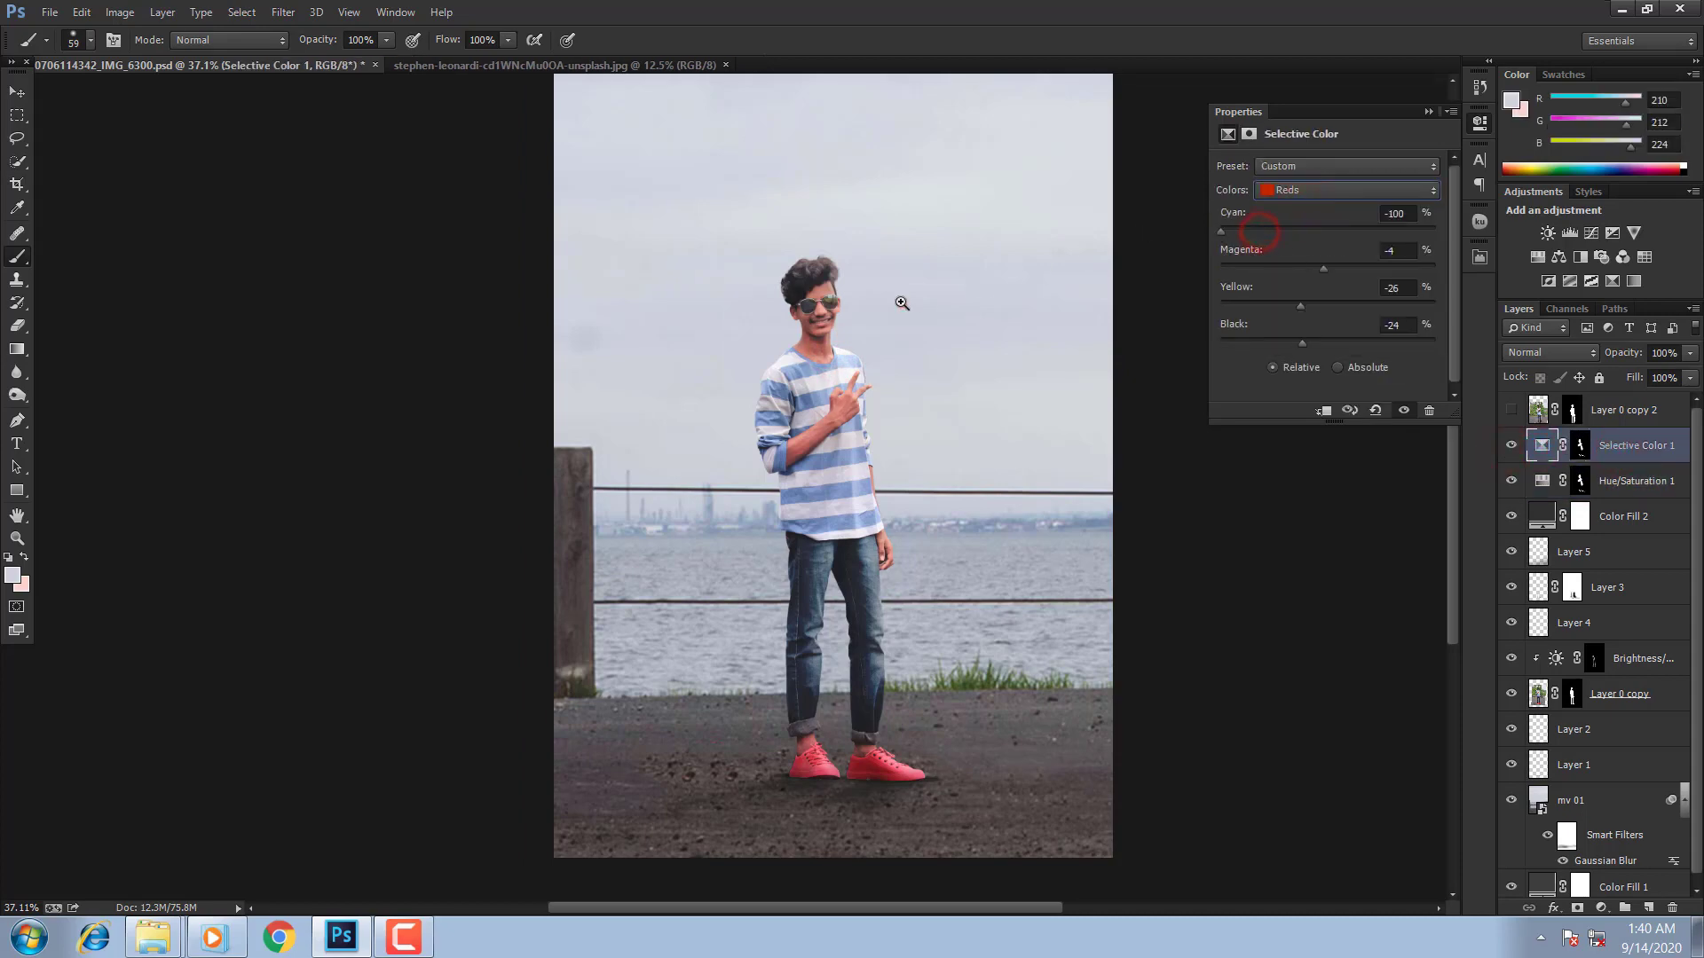
drag(902, 303, 890, 358)
right_click(892, 359)
click(920, 373)
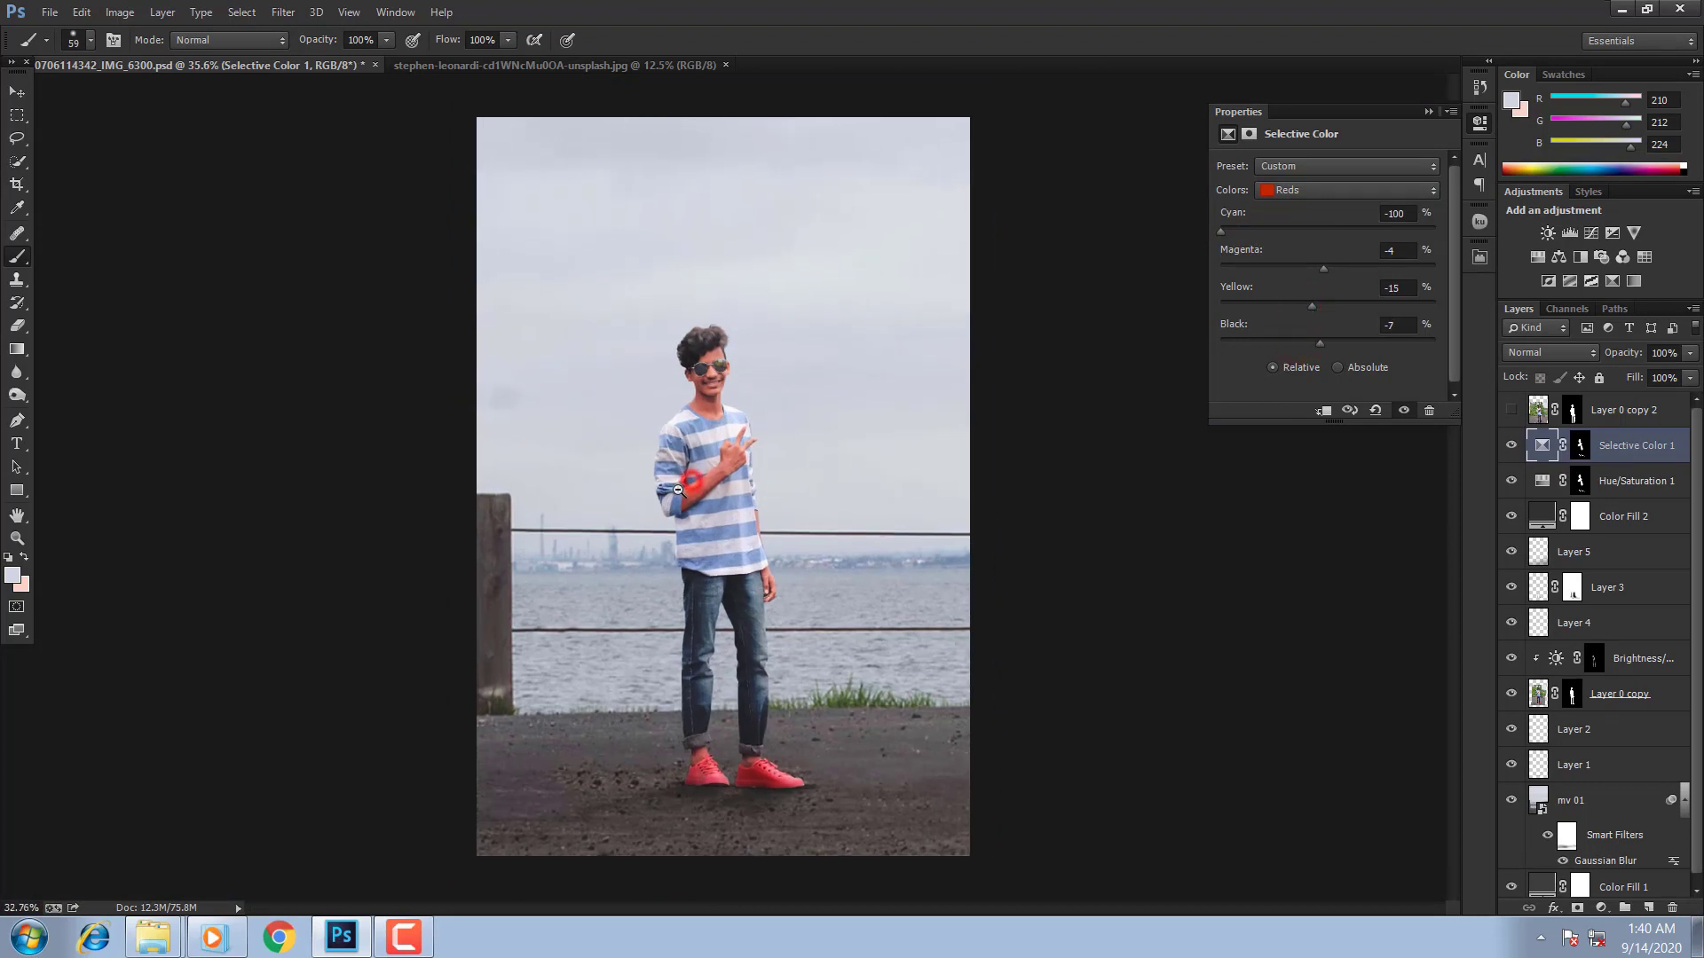
Step: Add another Selective Color adjustment above Selective Color 1 and set its Cyans to cyan +93, magenta -34 and yellow -59
click(1613, 282)
click(1287, 190)
click(1296, 210)
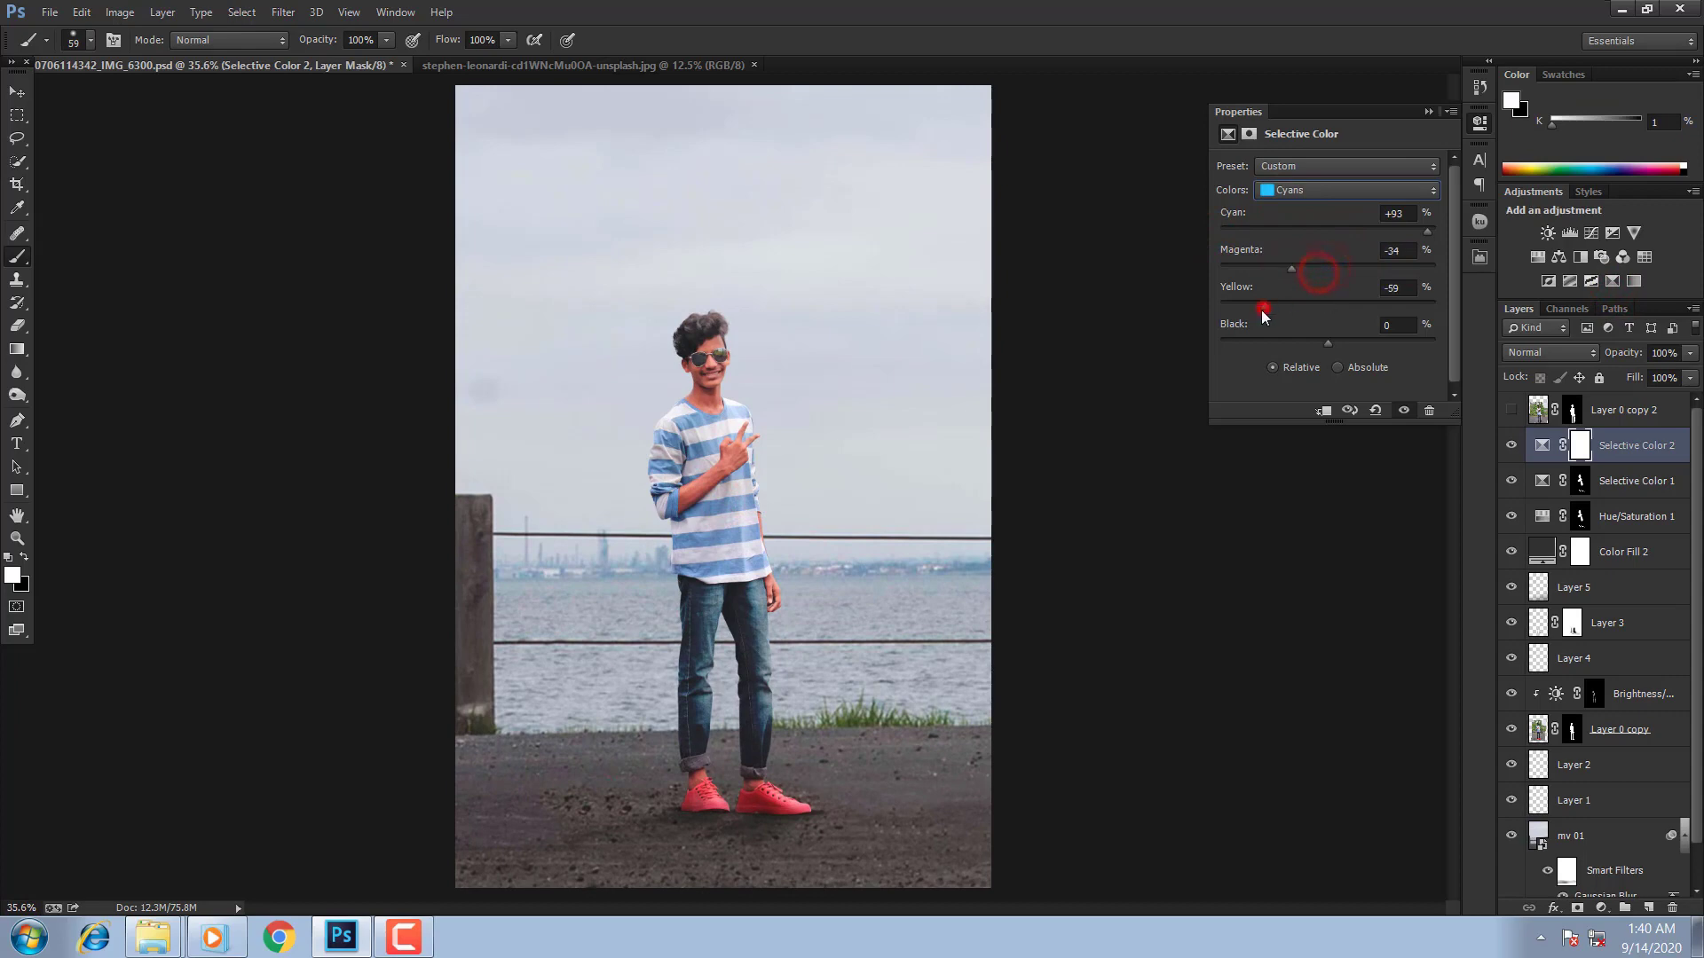
Step: Set the Blues in Selective Color 2 to cyan +79, magenta -23, yellow +60 and black +22
click(1323, 191)
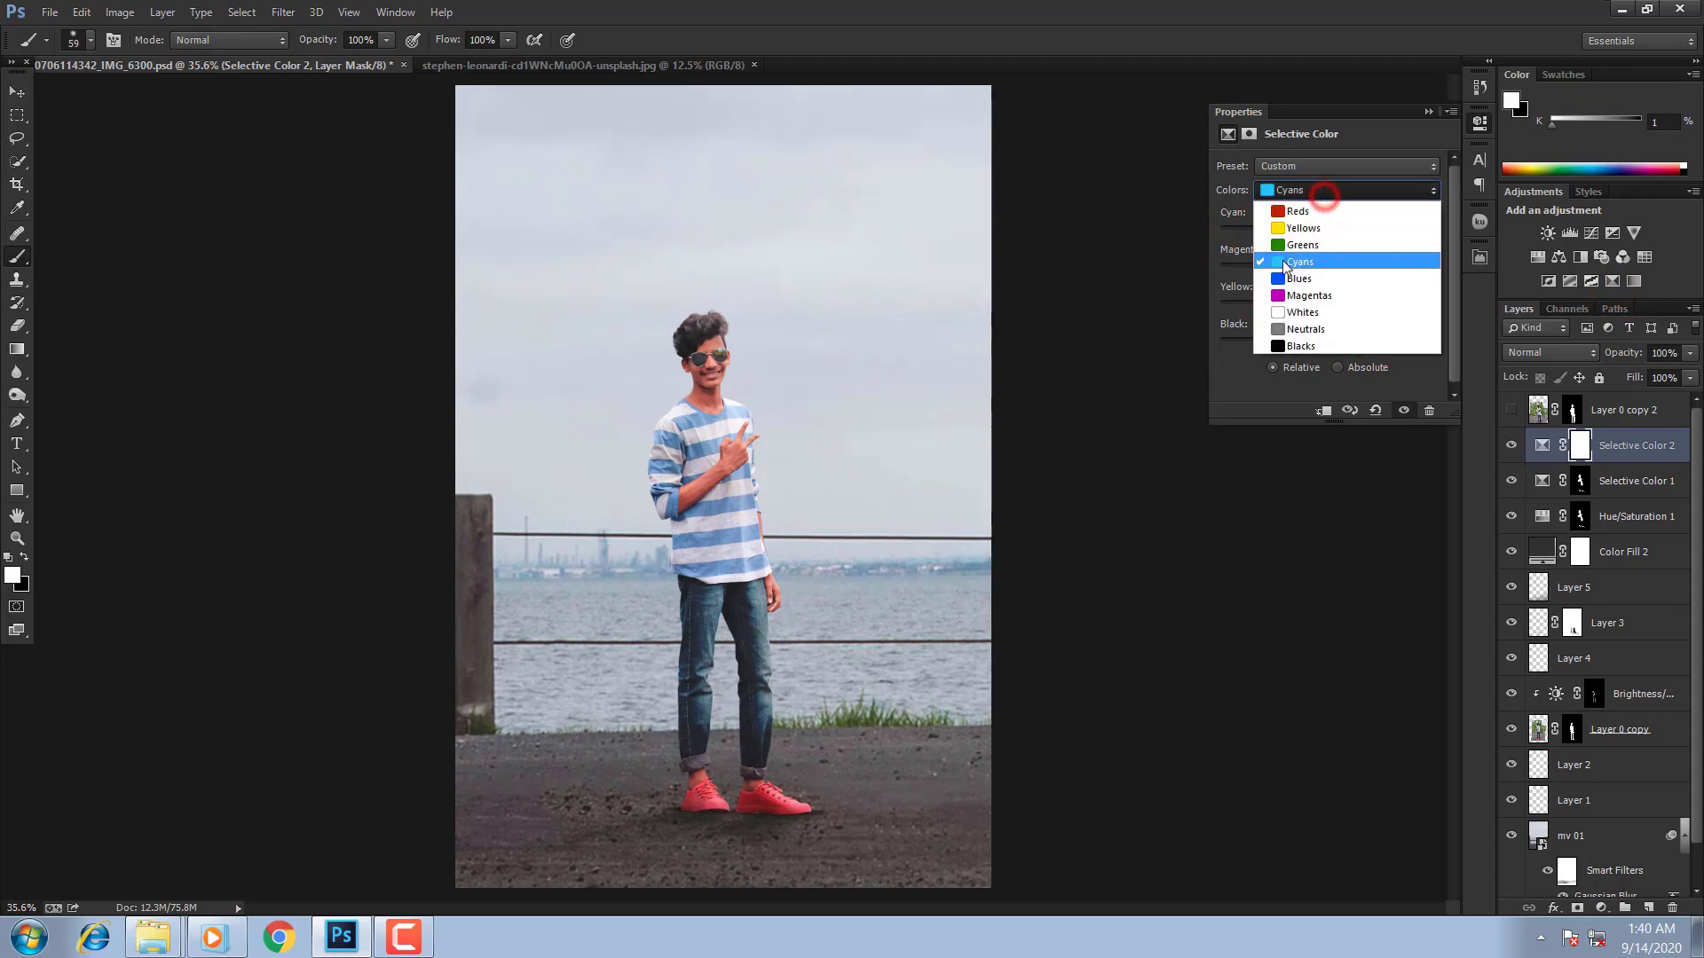
click(1278, 278)
drag(1231, 232, 1412, 234)
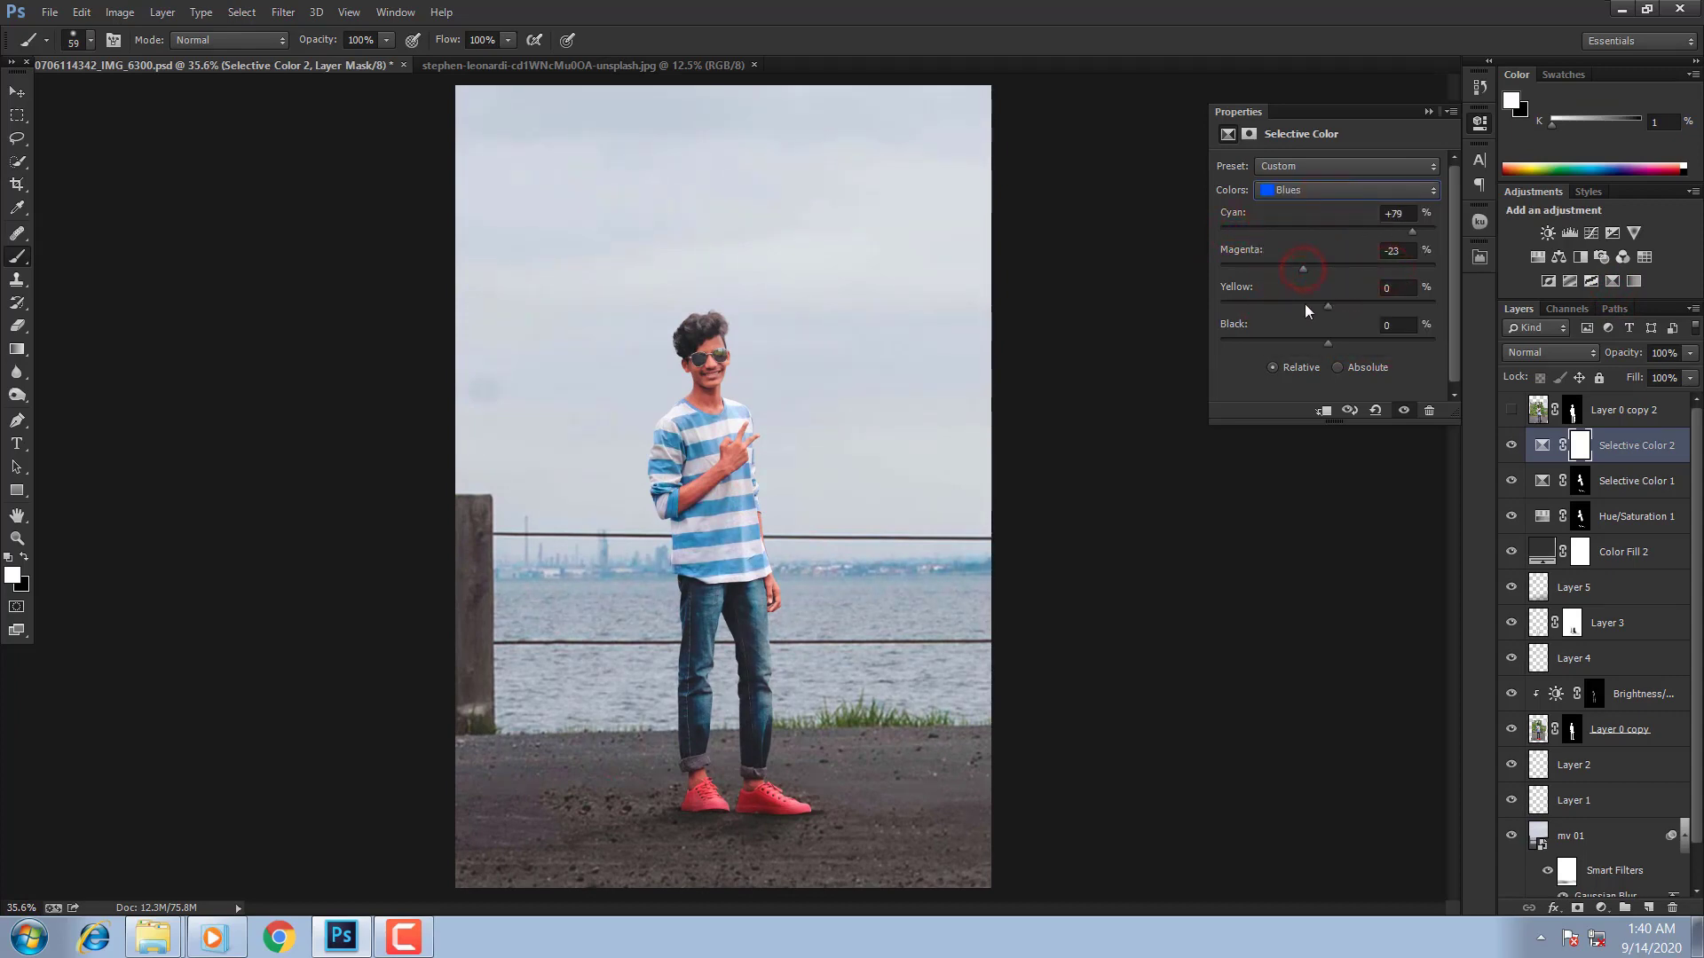
drag(1328, 342, 1363, 345)
Step: Add a Selective Color adjustment directly above the mv 01 background and set its Neutrals to cyan +2, magenta +2 and yellow -6
scroll(1655, 722, down, 3)
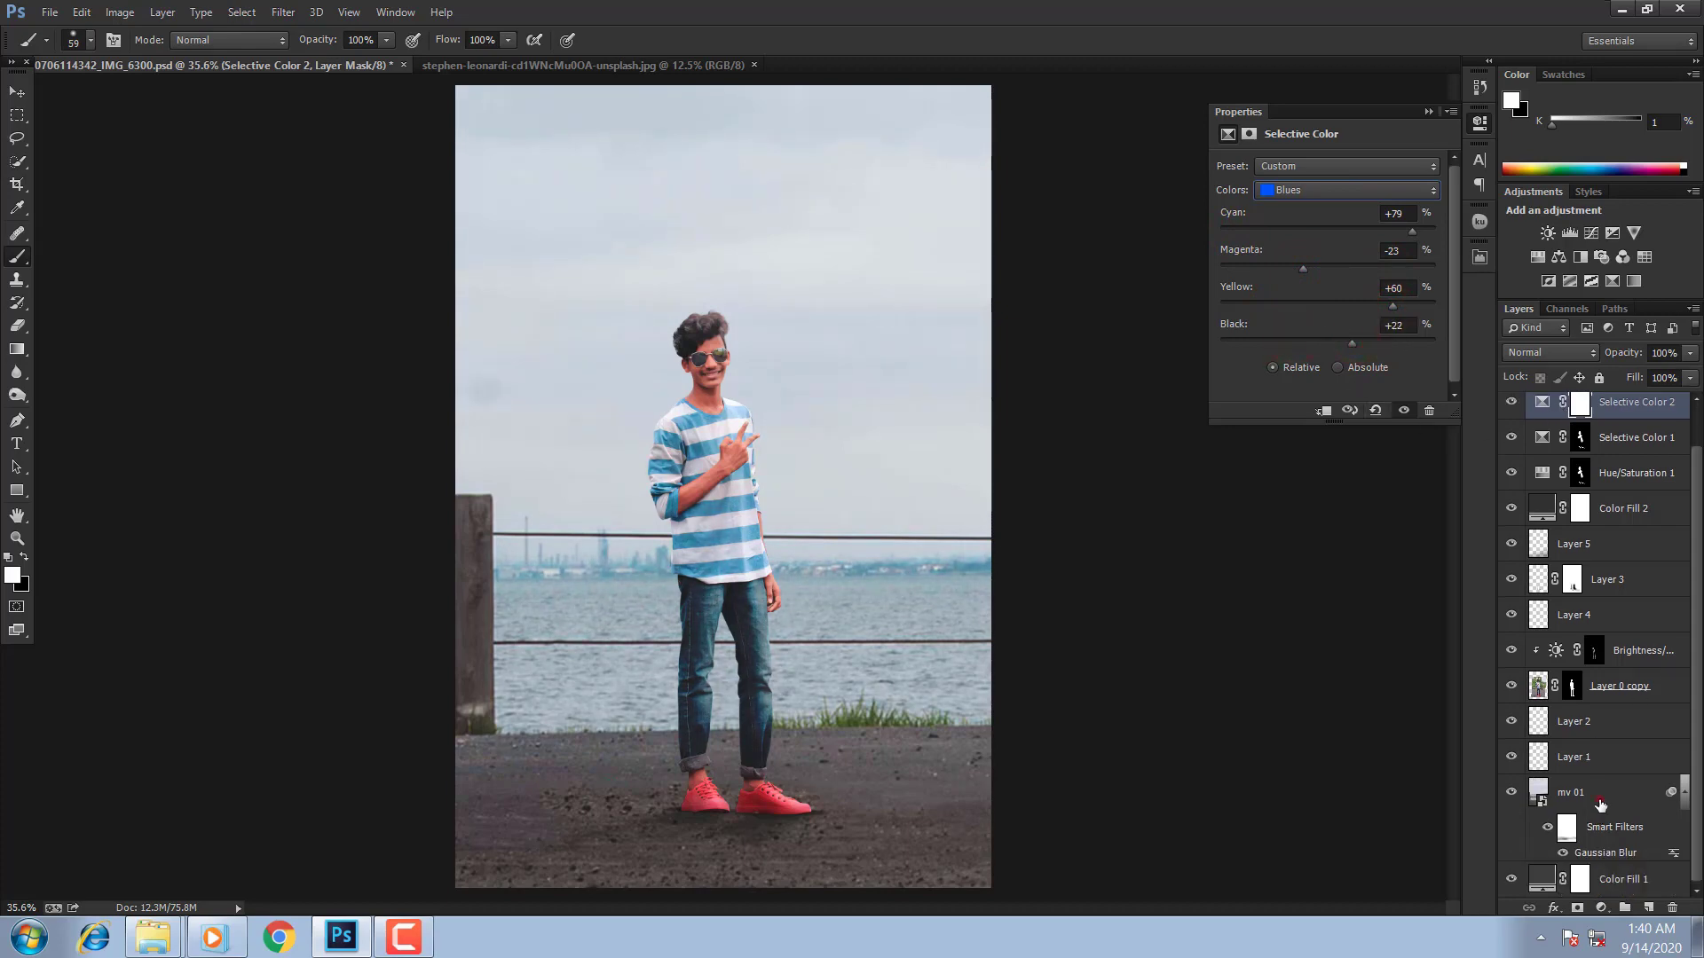
click(1601, 802)
click(1510, 793)
click(1511, 792)
click(1613, 282)
click(1329, 188)
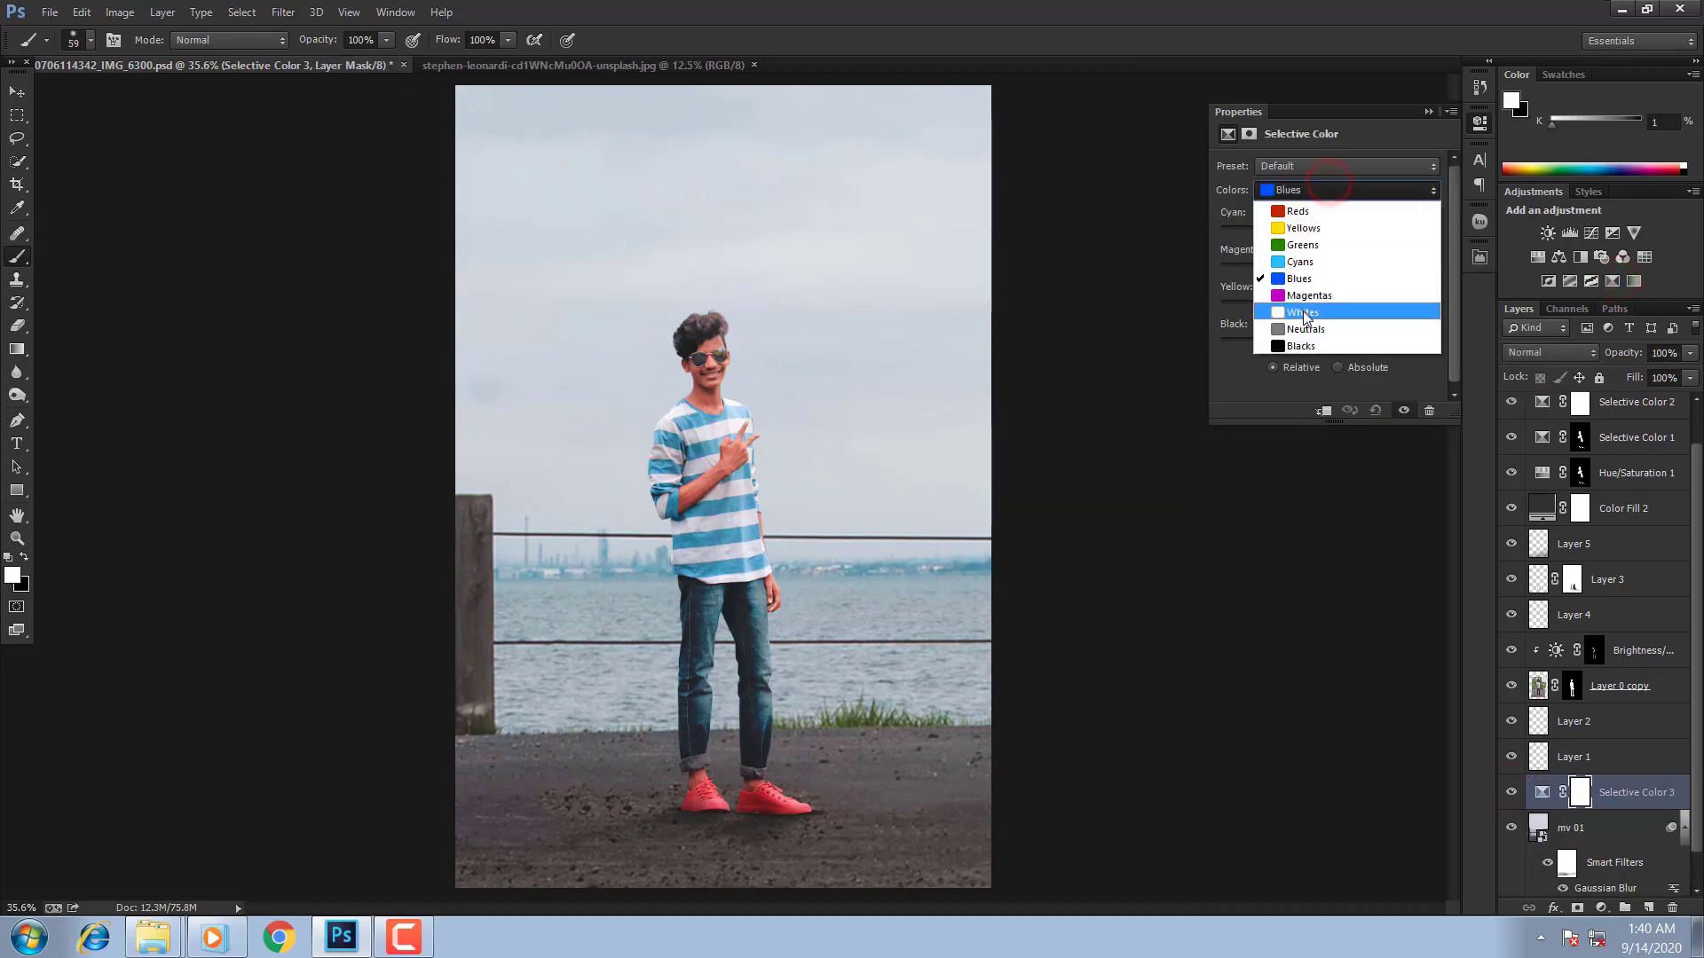
click(1294, 327)
drag(1328, 231, 1333, 270)
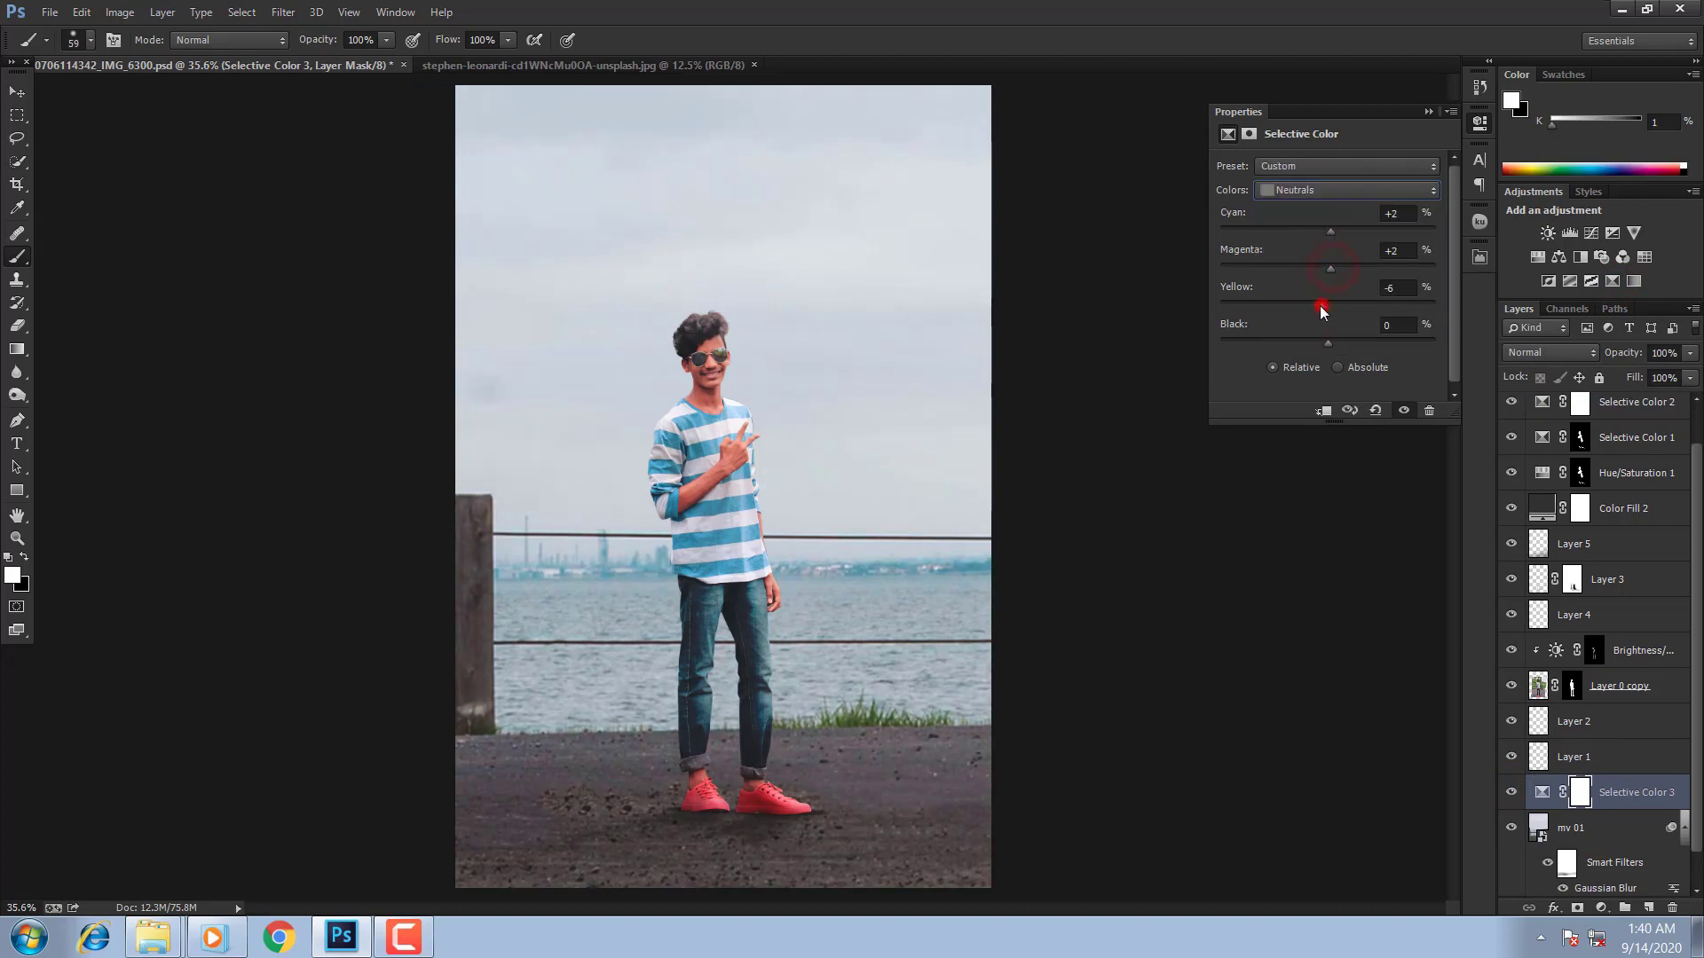
Step: Set the Blacks in the background's Selective Color adjustment to cyan +6 and black +1
click(1328, 190)
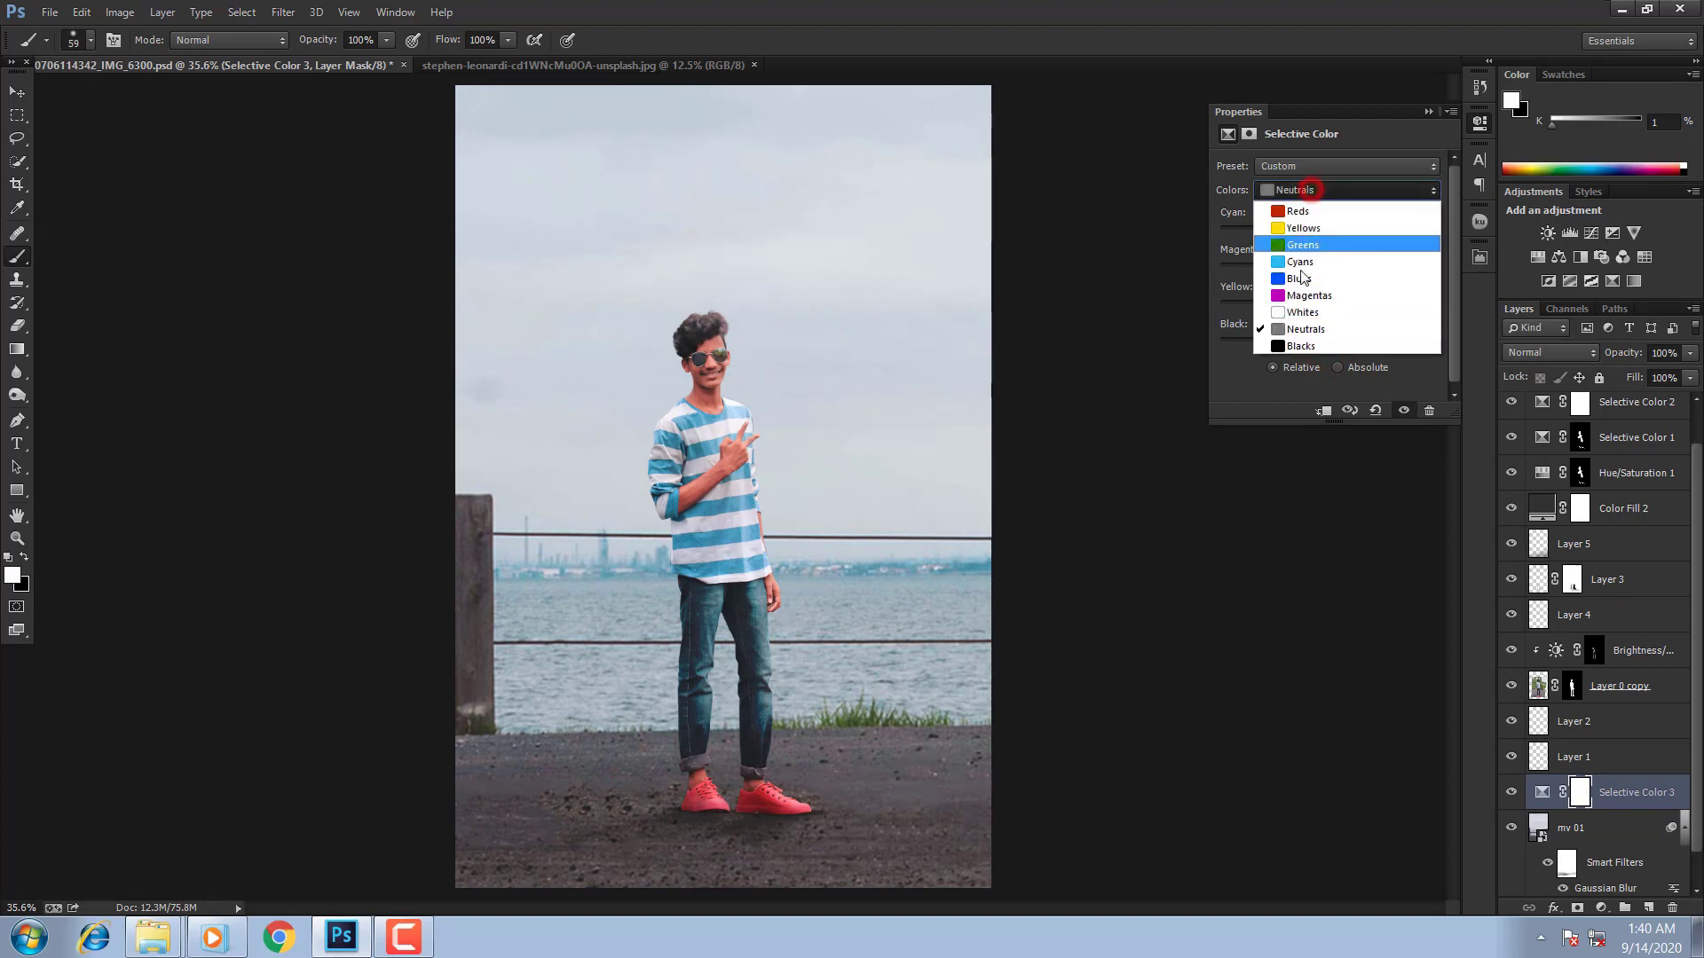
click(1287, 338)
click(1334, 229)
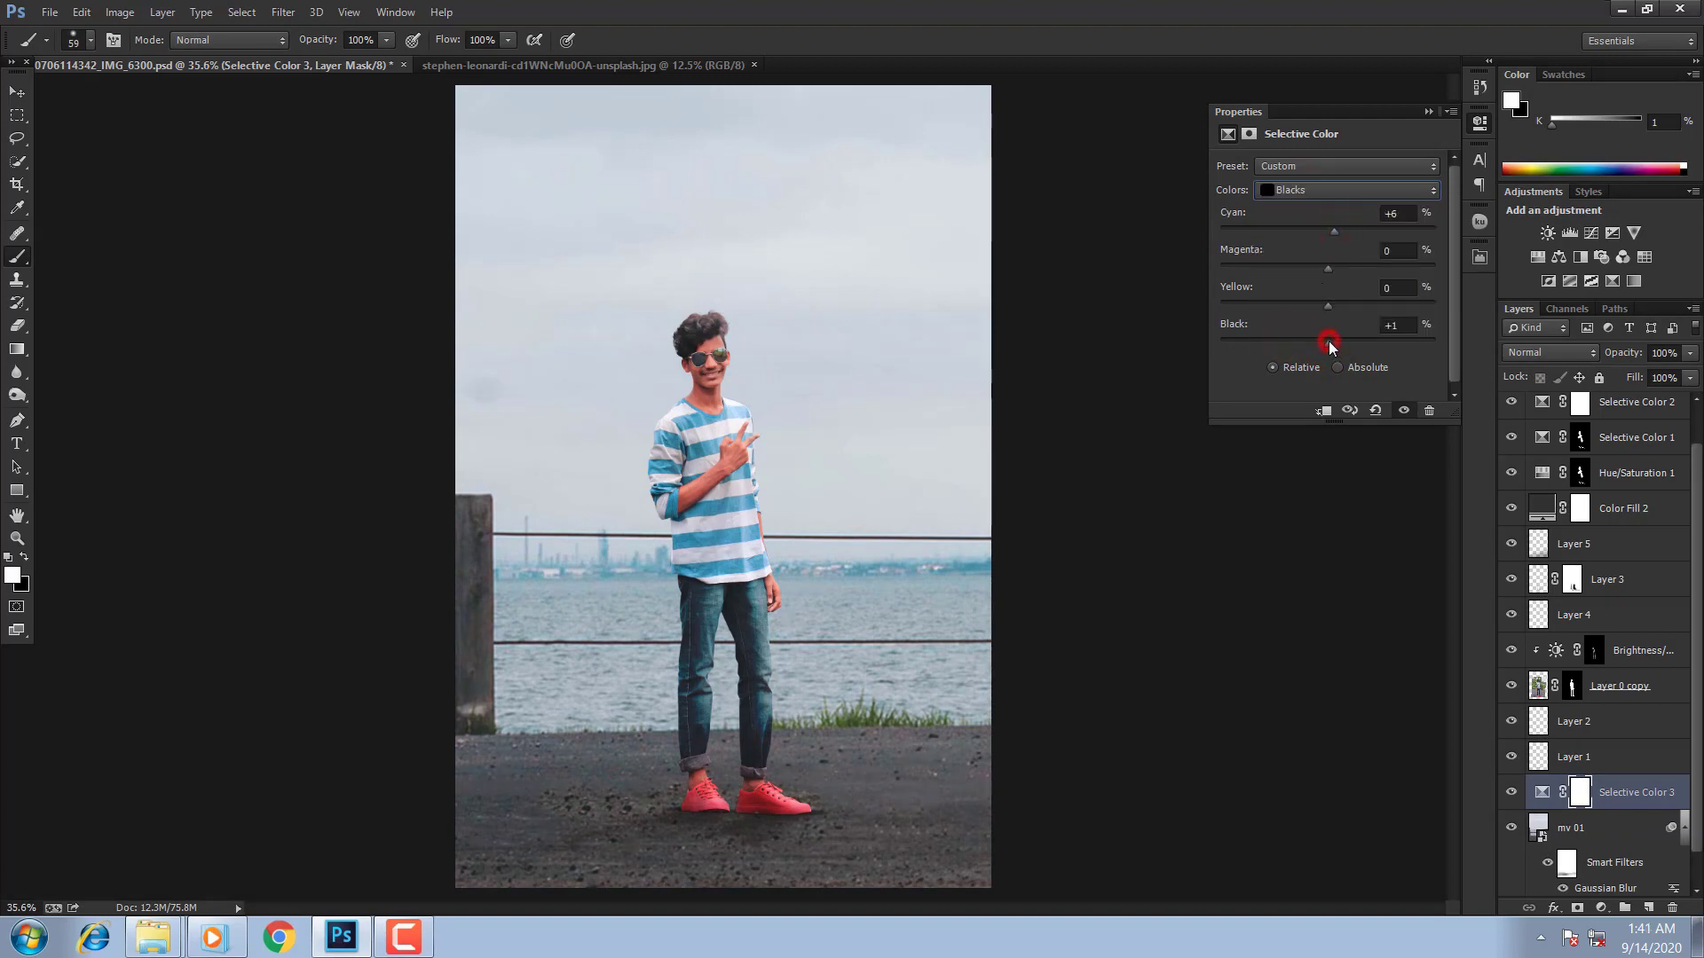
Step: Add a Selective Color adjustment above Selective Color 2 and set its Whites to cyan -2, magenta -24, yellow +21 and black +14
scroll(1598, 639, up, 1)
click(1620, 454)
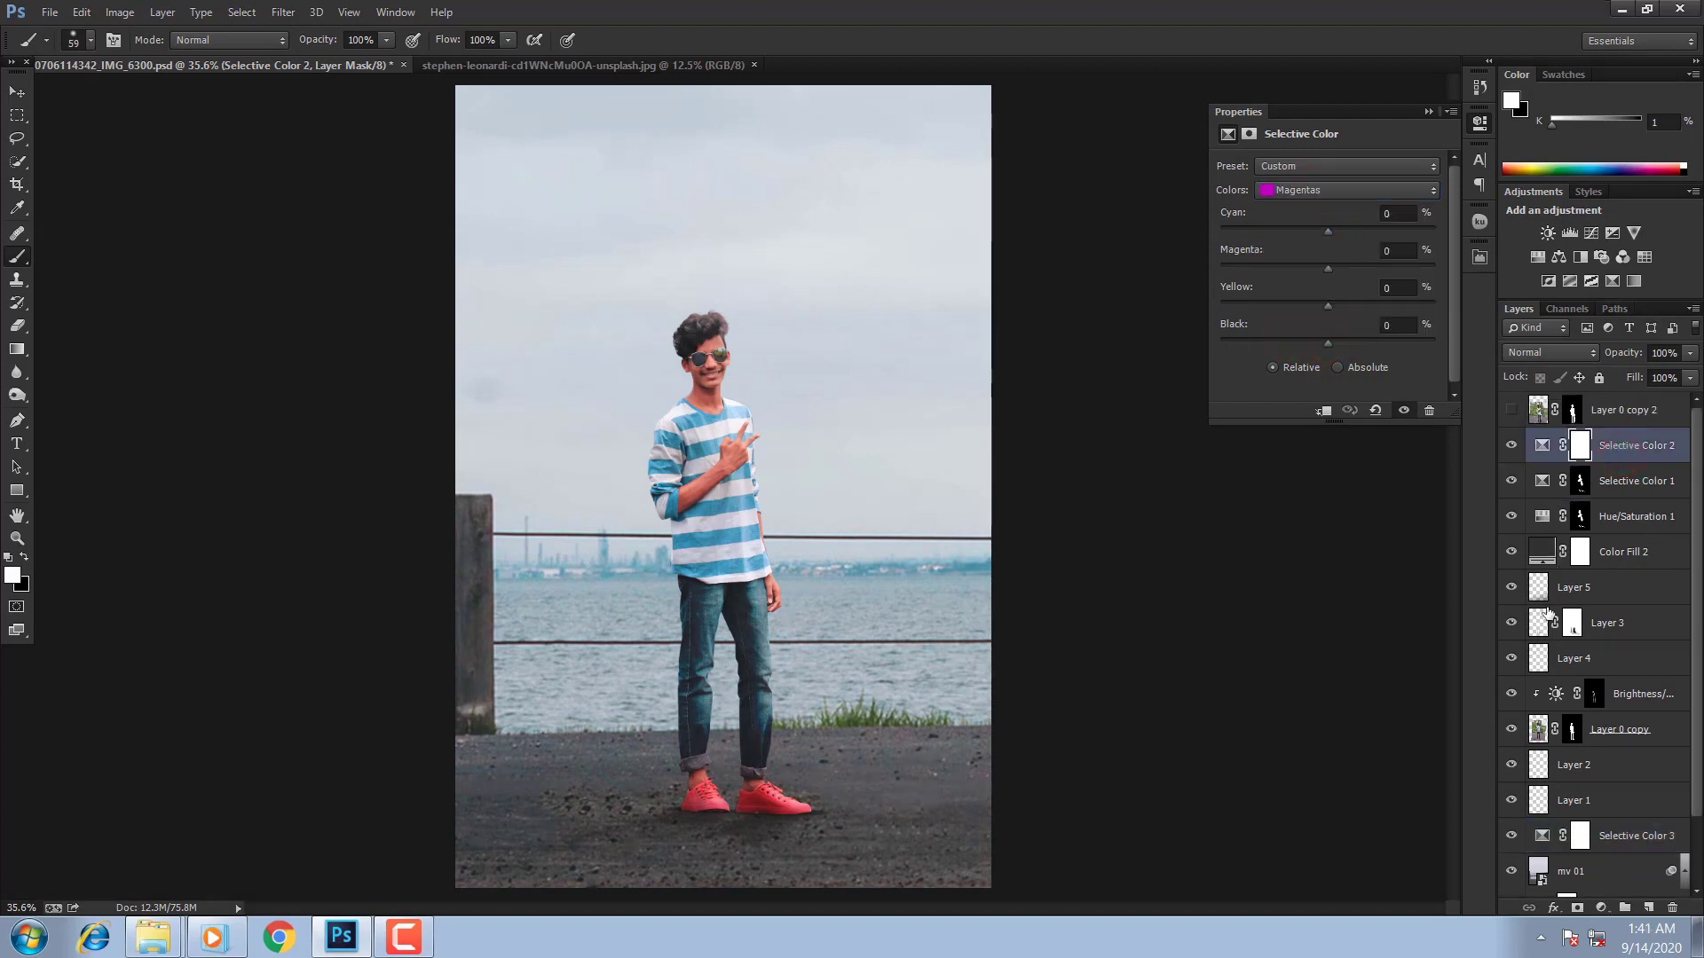
click(1613, 280)
click(1324, 190)
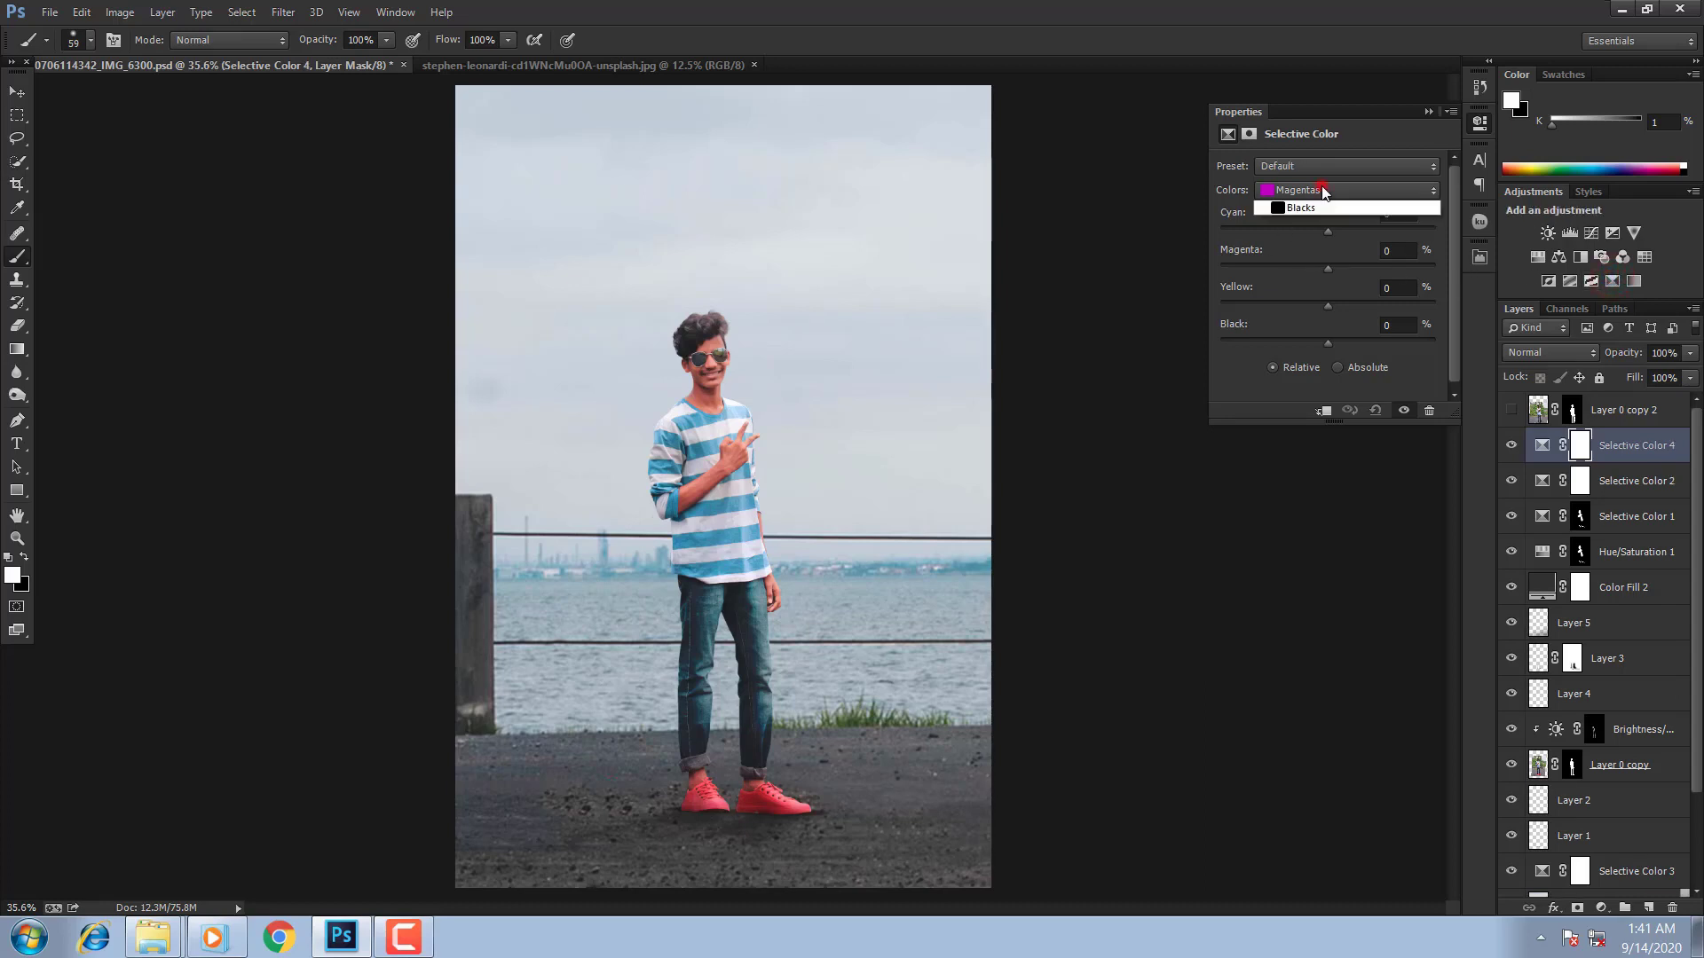
click(1300, 305)
click(1372, 231)
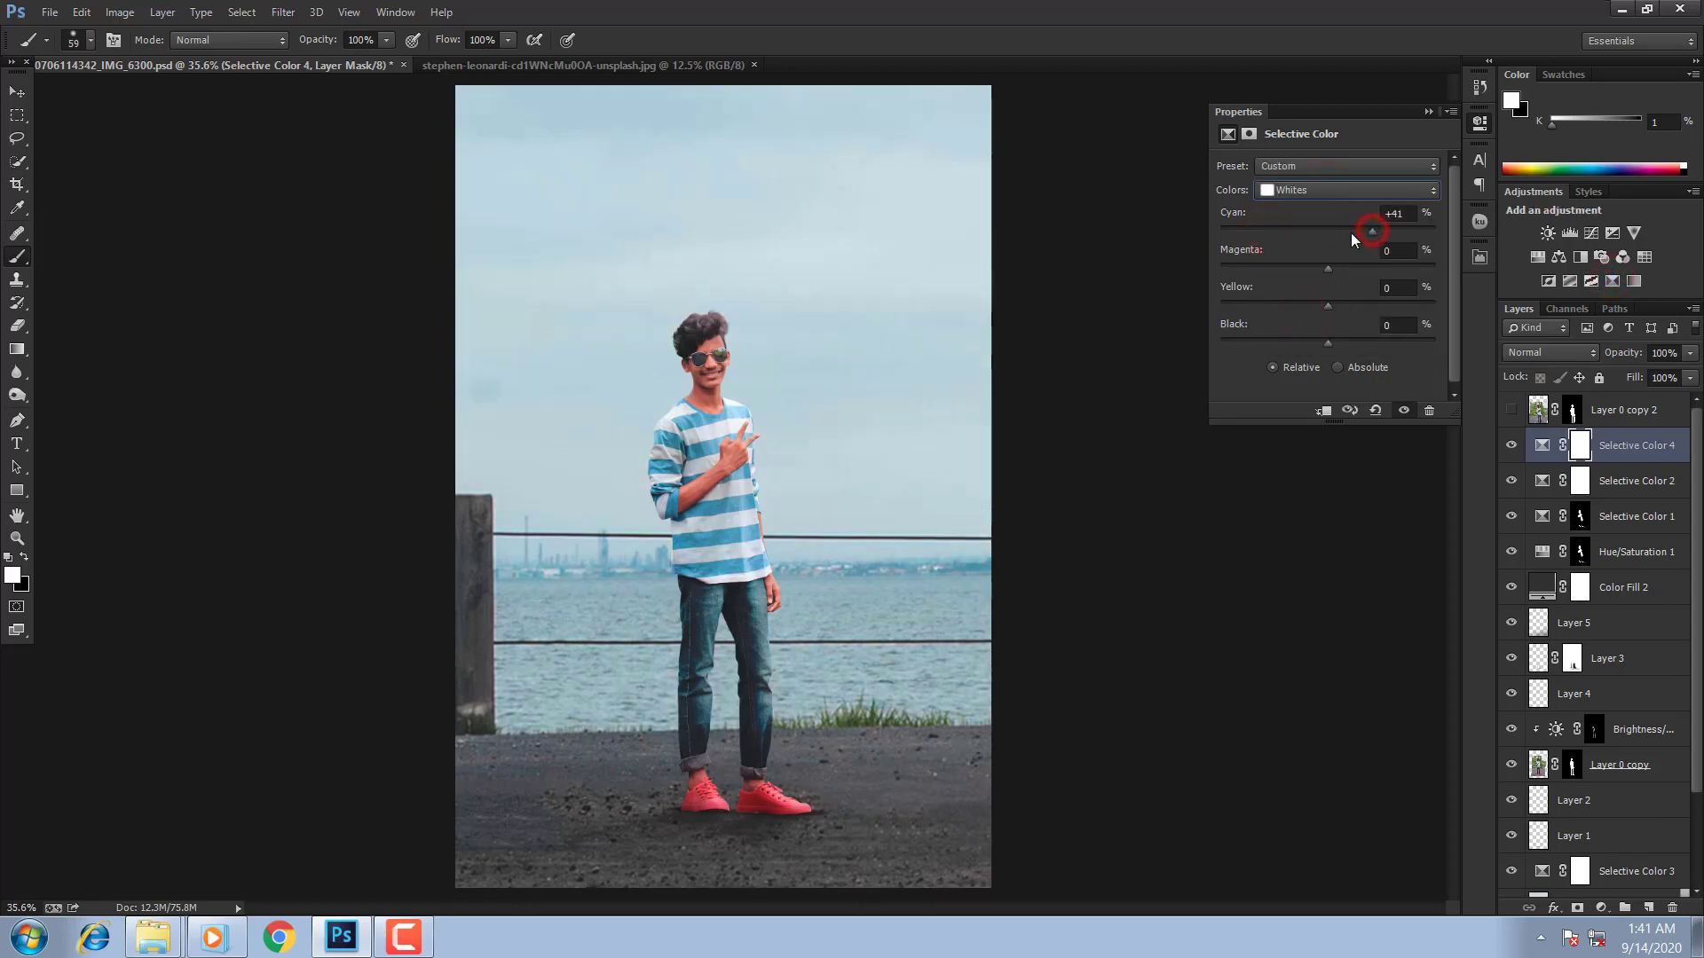
click(1343, 231)
click(1294, 268)
click(1338, 343)
click(1327, 232)
click(1264, 269)
click(1342, 268)
click(1302, 268)
Step: Close the separate road landscape photo document
click(490, 66)
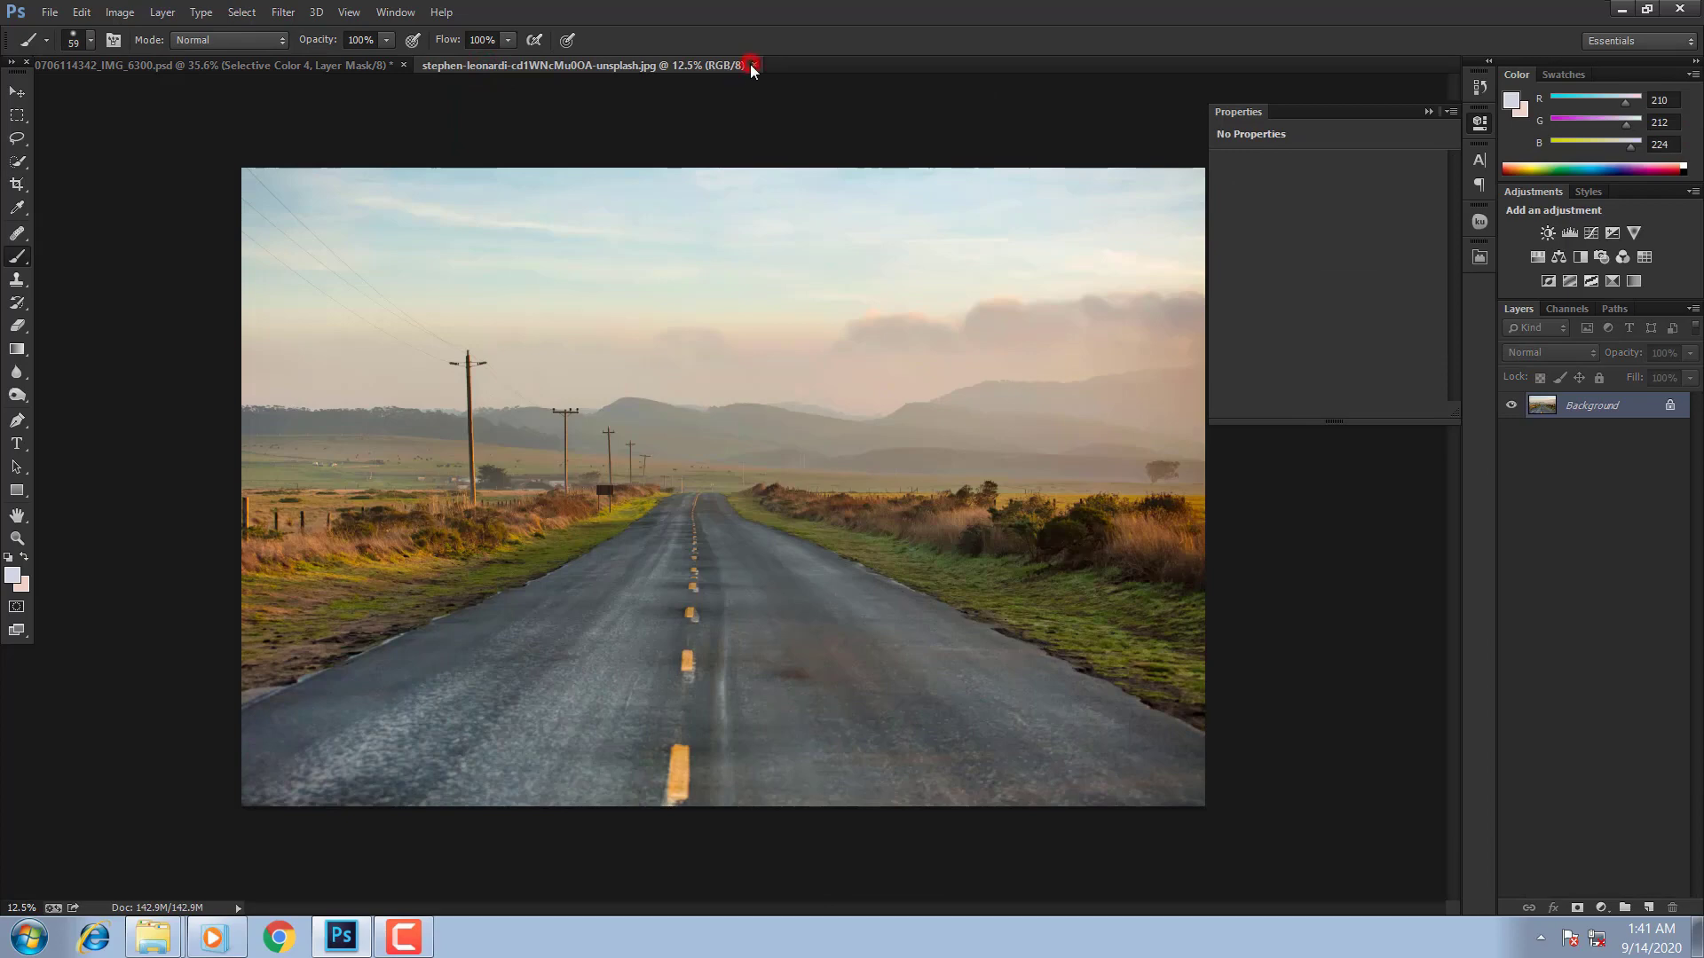
click(754, 64)
Step: Look through the pictures in the Downloads folder for an image to open
click(50, 13)
click(59, 52)
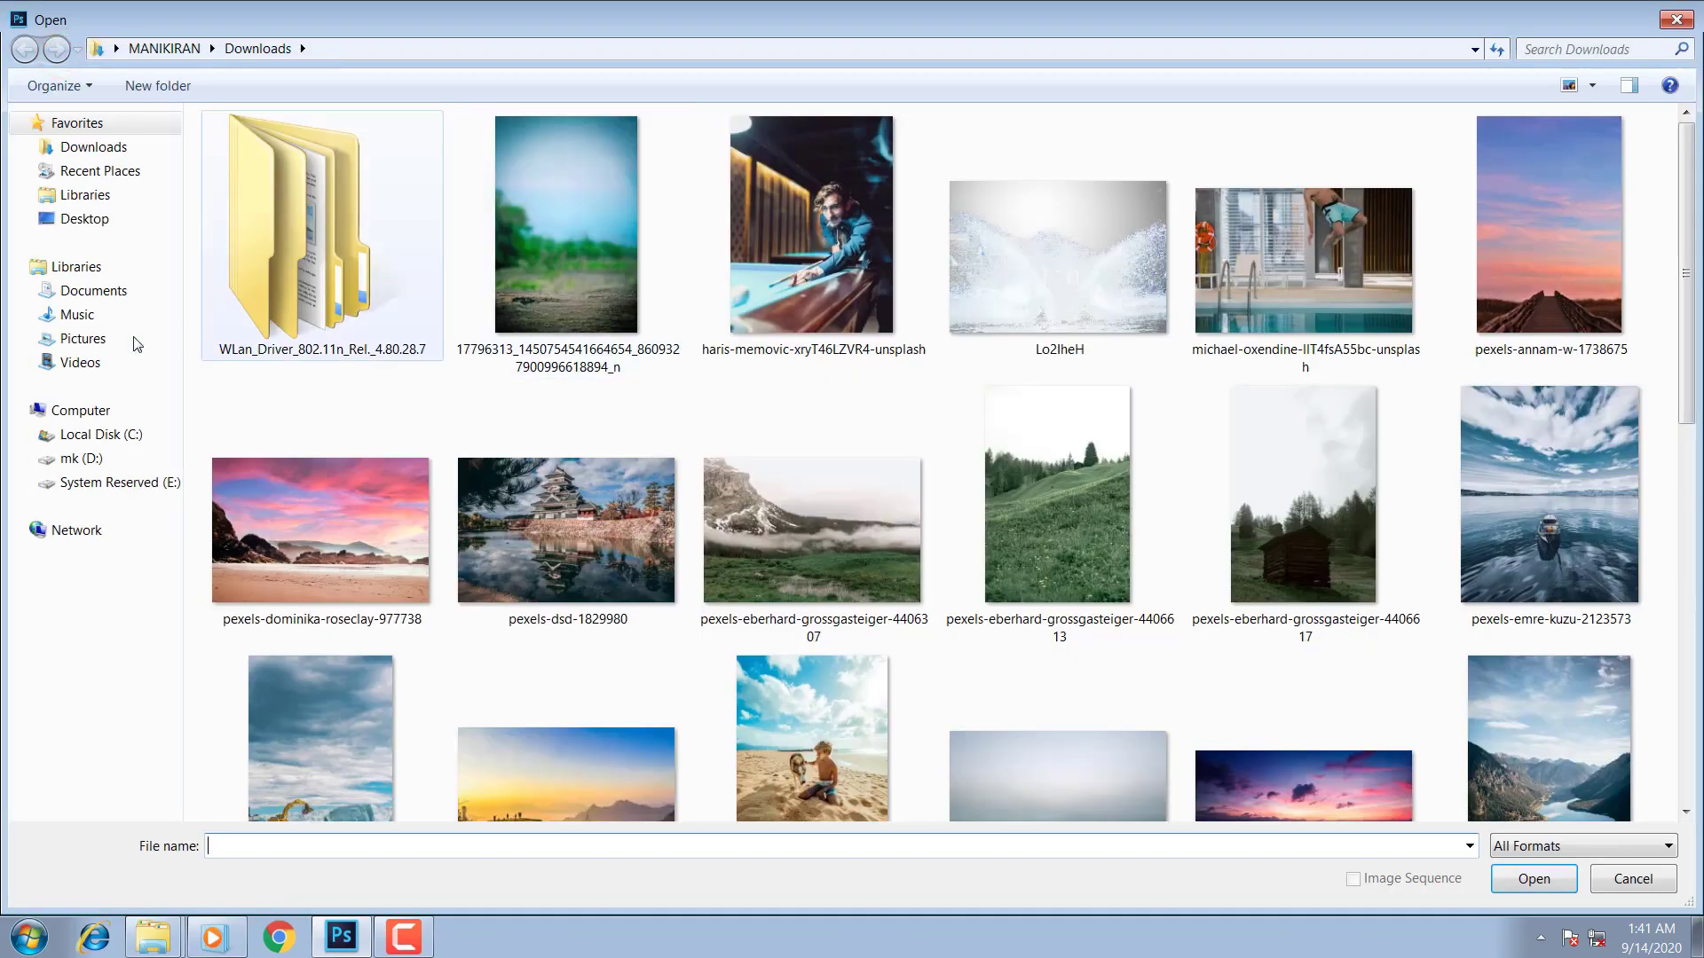
click(957, 443)
scroll(1068, 492, down, 8)
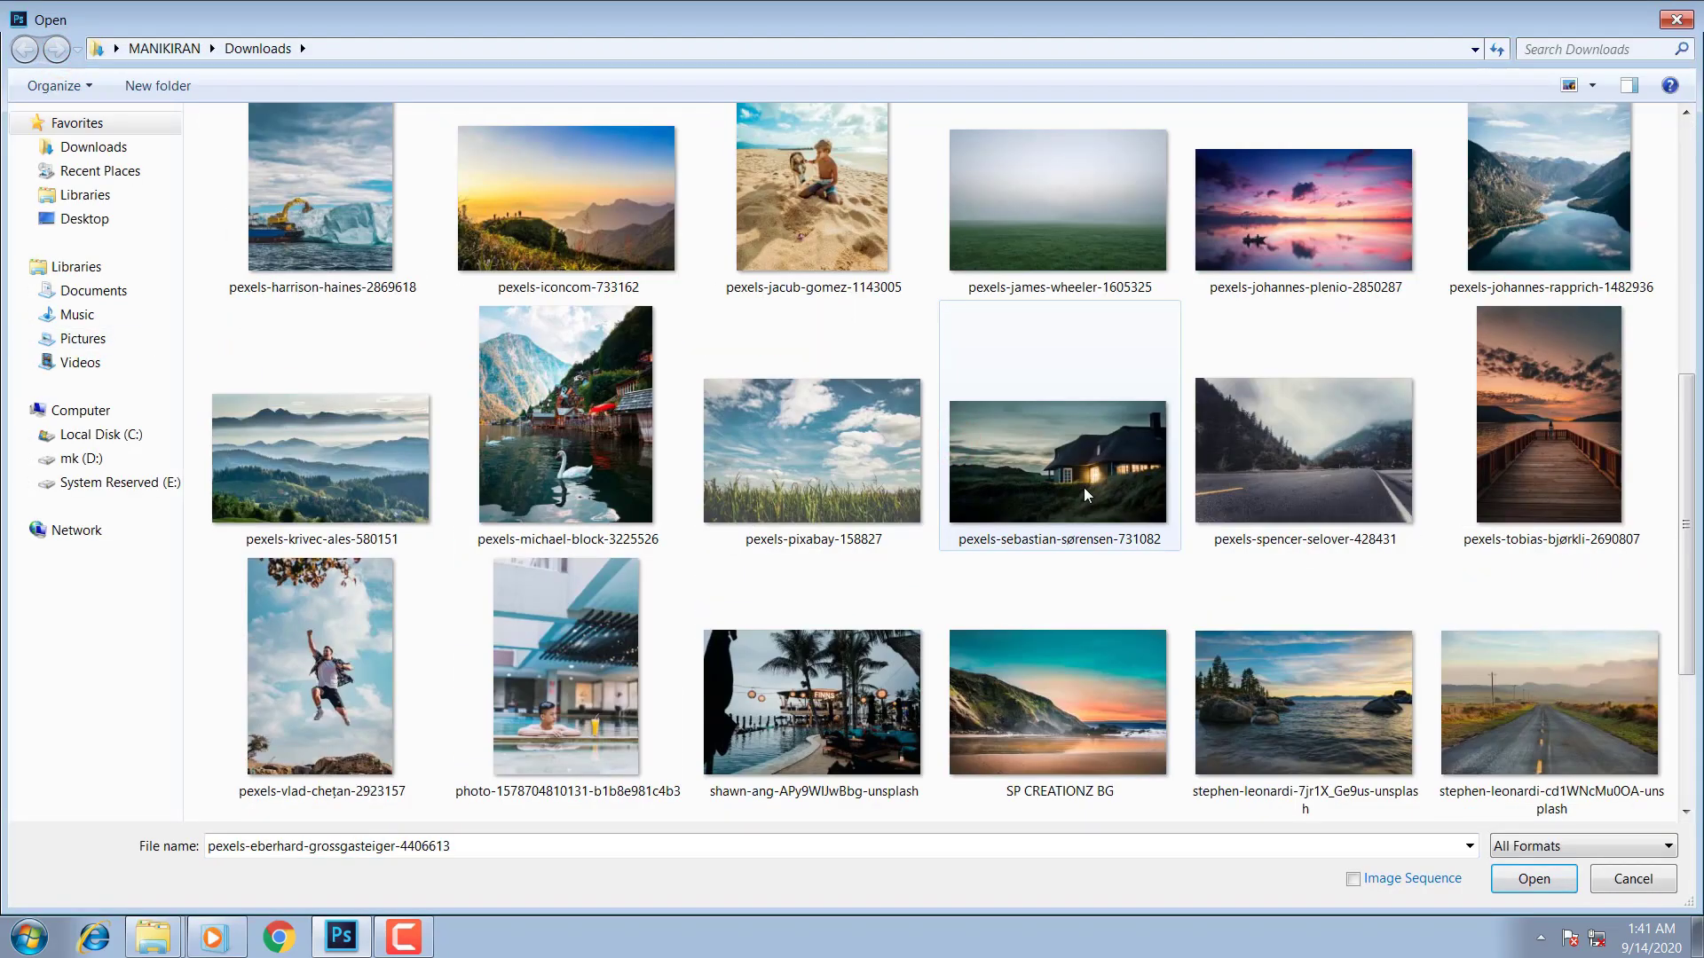
scroll(1084, 487, down, 2)
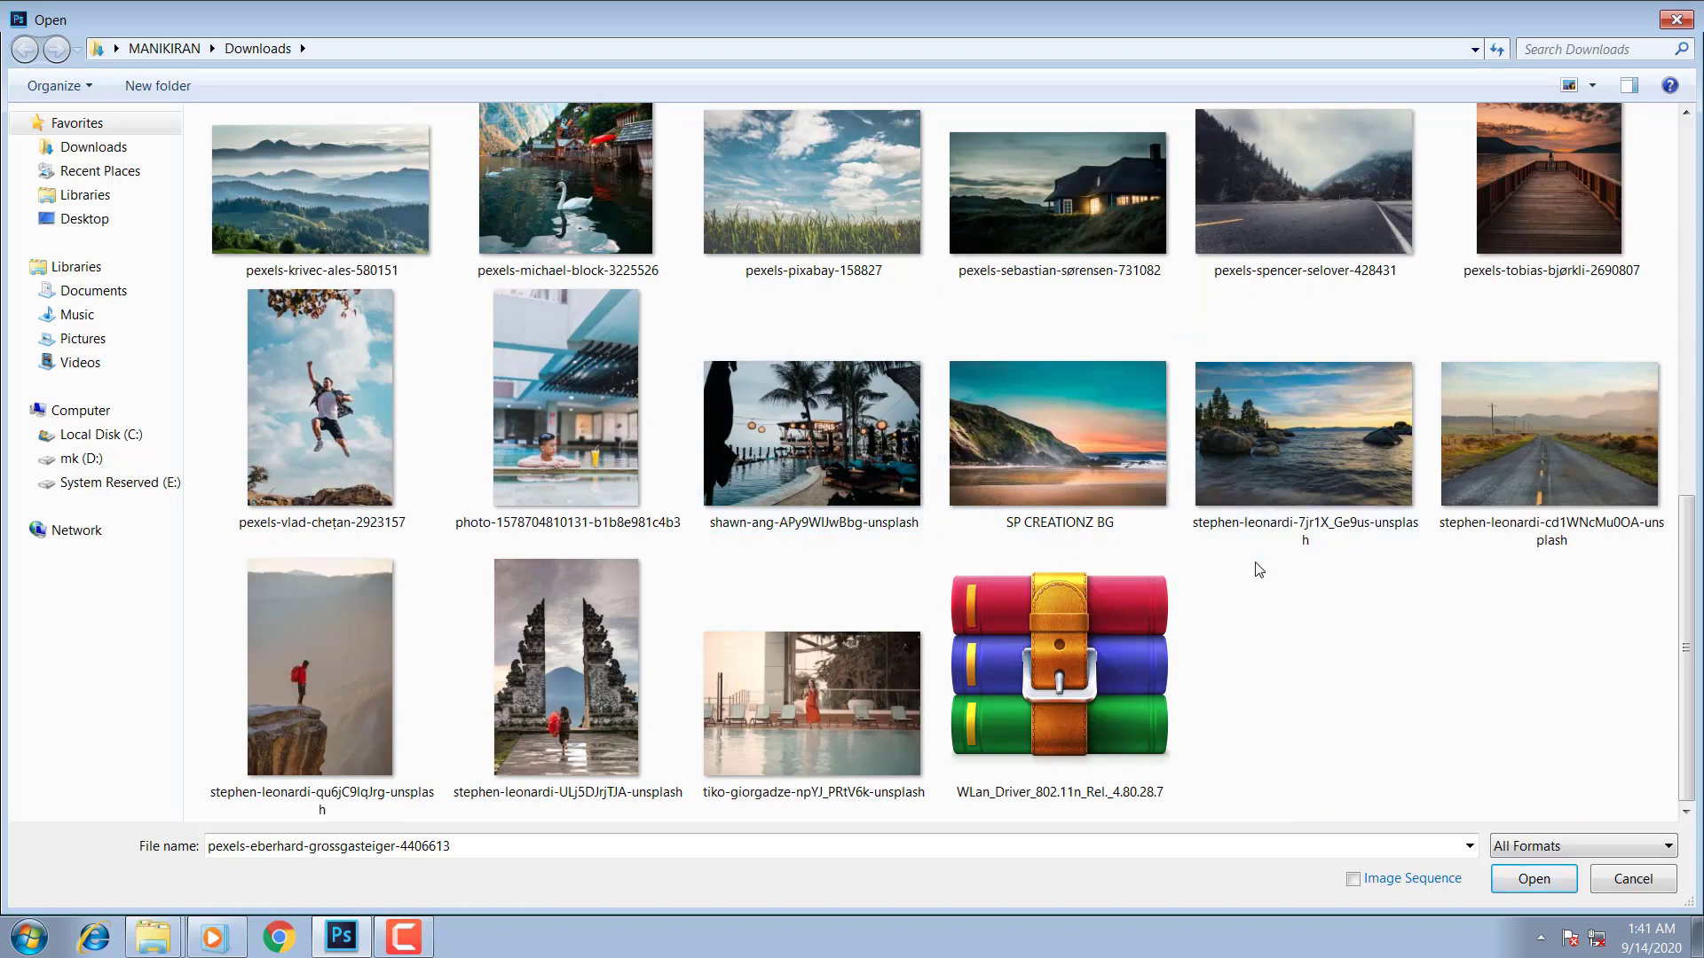
scroll(1161, 602, up, 3)
click(1568, 476)
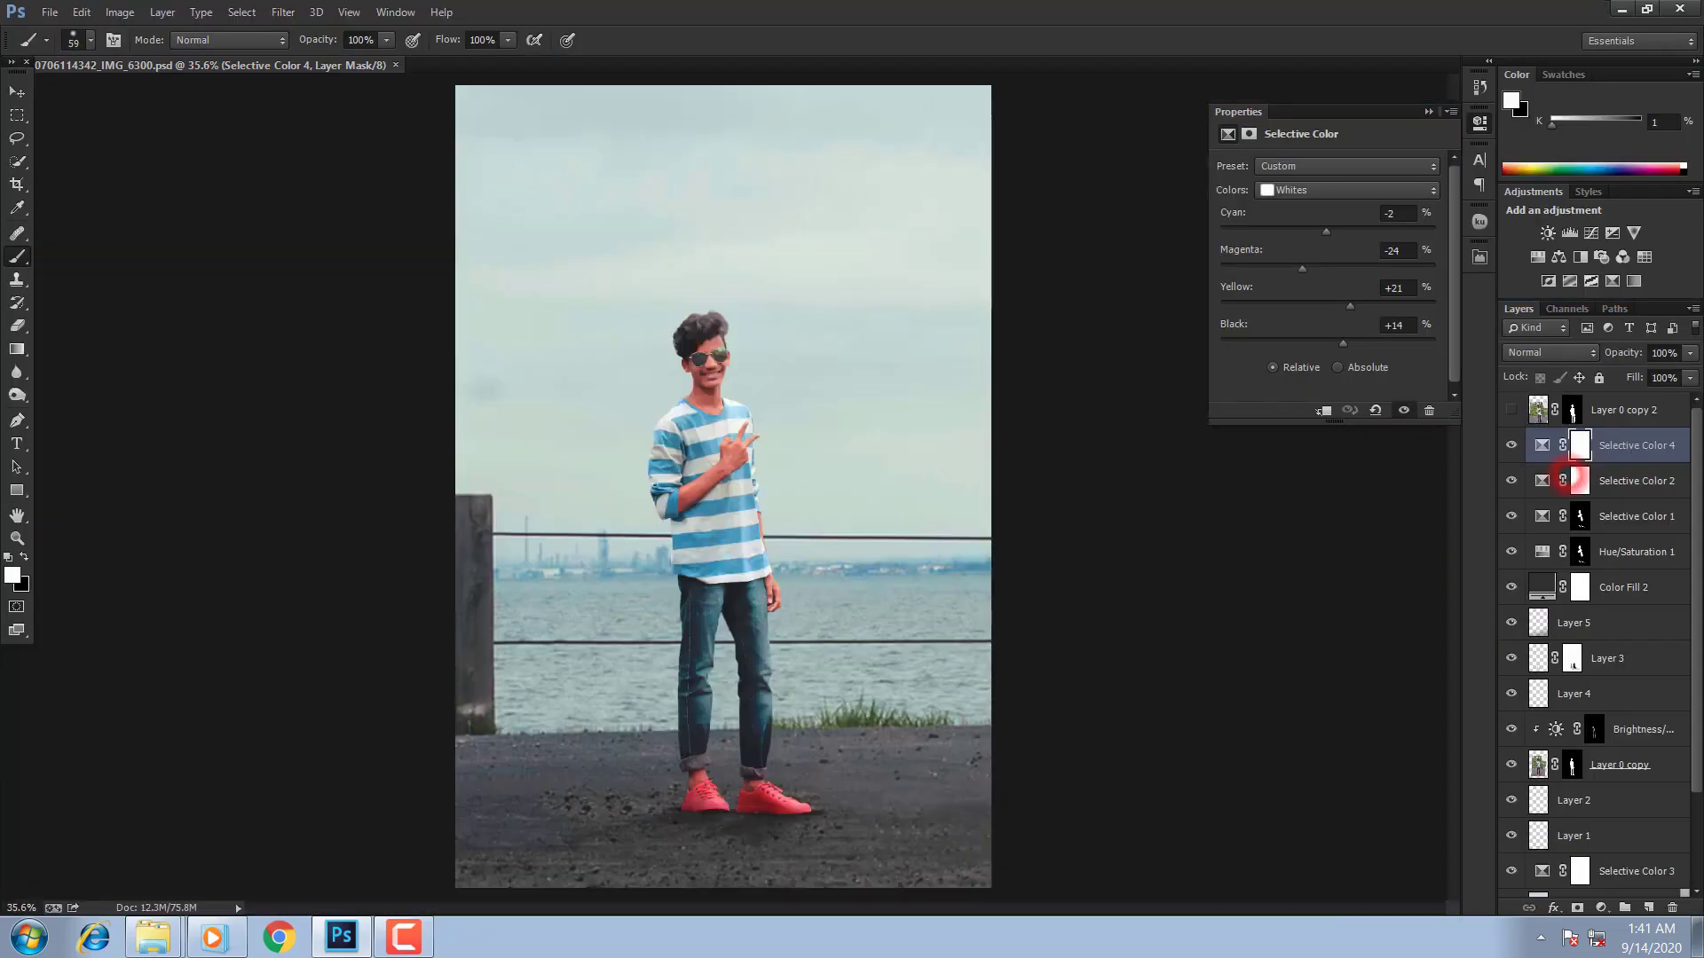
Step: Bring the sky-and-mountains photo into the composite, cover the canvas with it, and place its layer directly above mv 01
drag(523, 194, 838, 310)
click(923, 260)
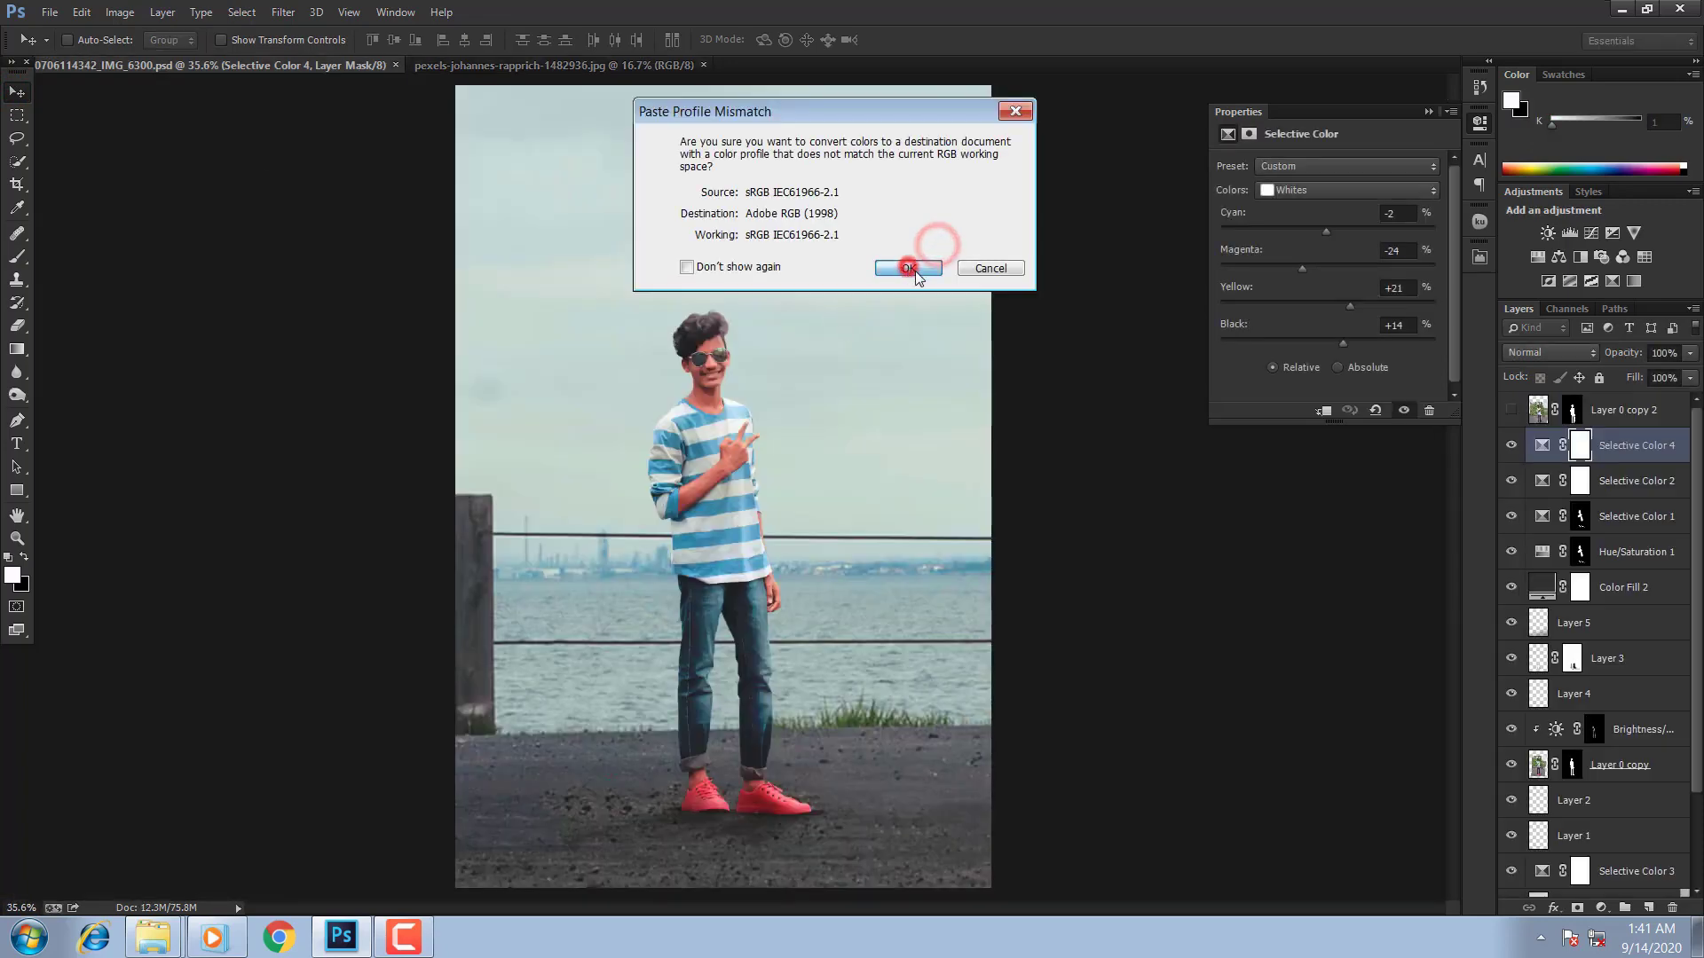
drag(852, 445, 374, 245)
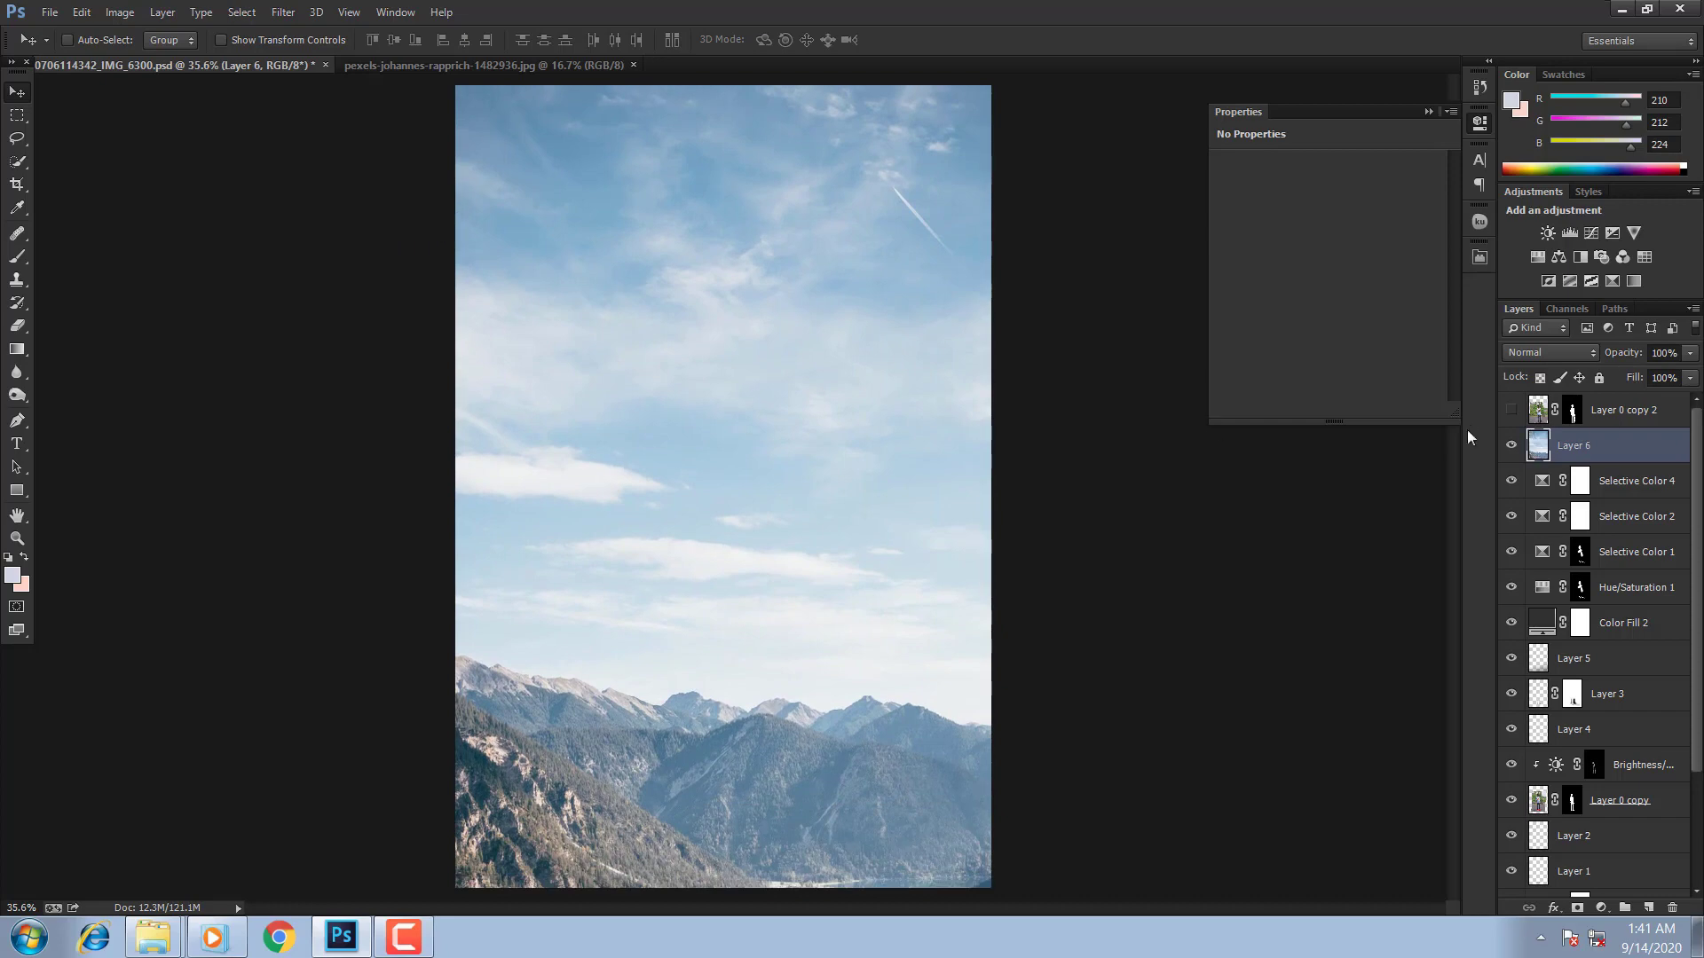
drag(1540, 446, 1526, 878)
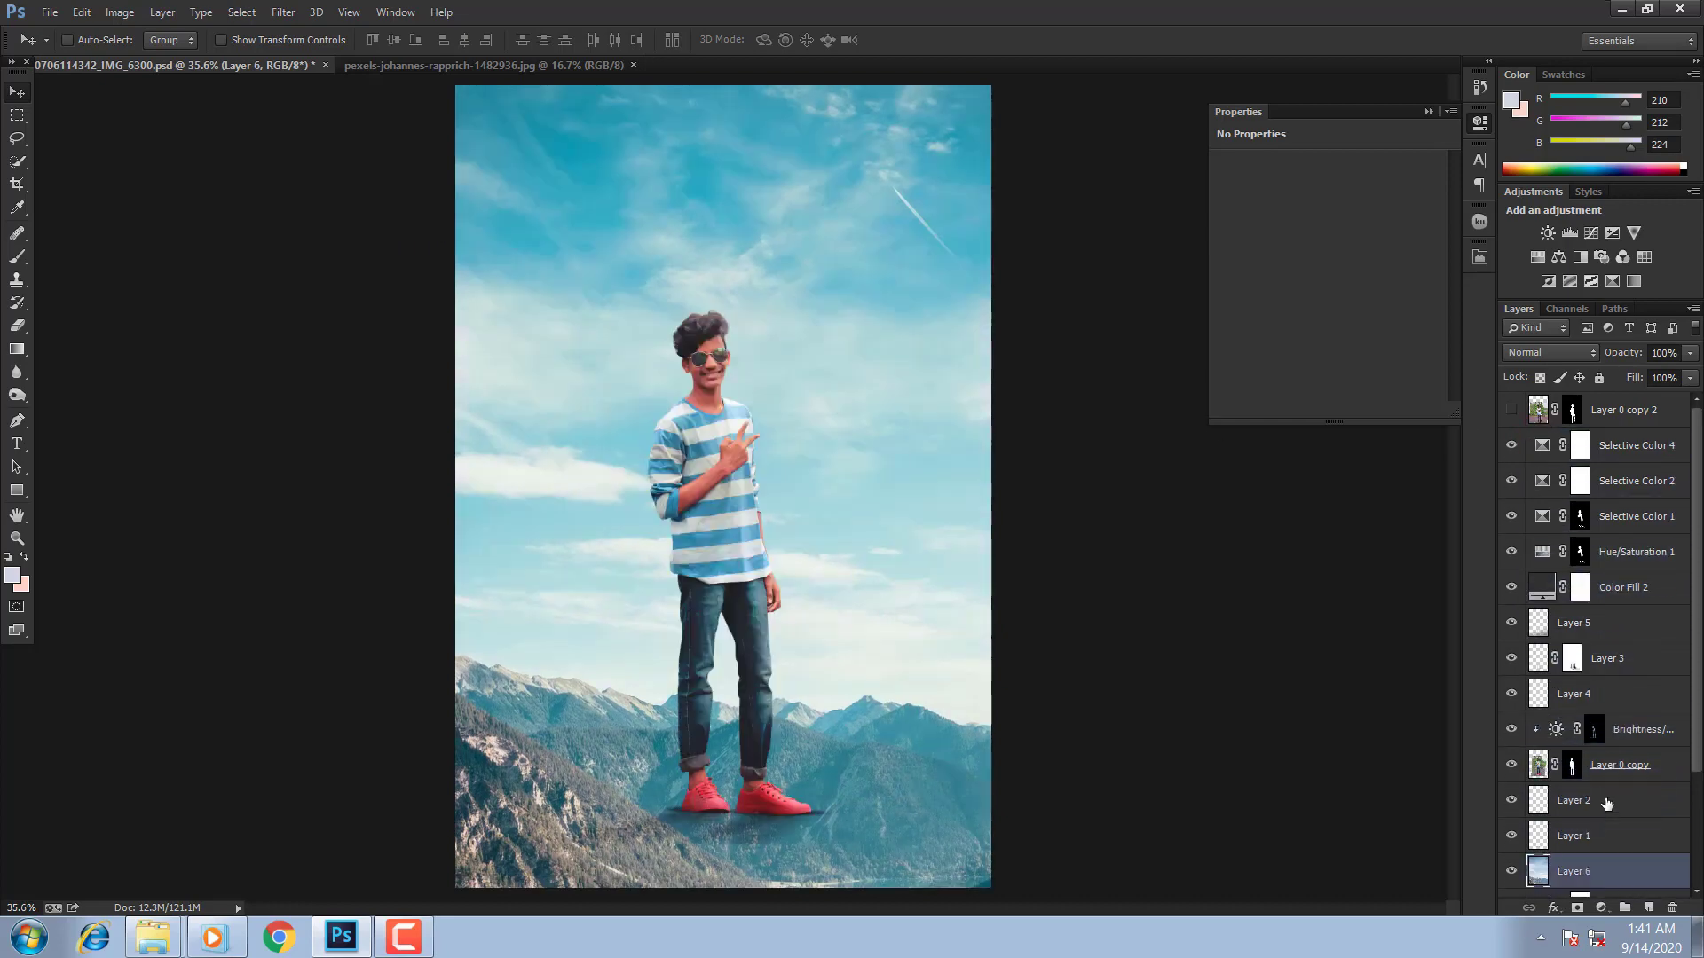
drag(1548, 733, 1546, 803)
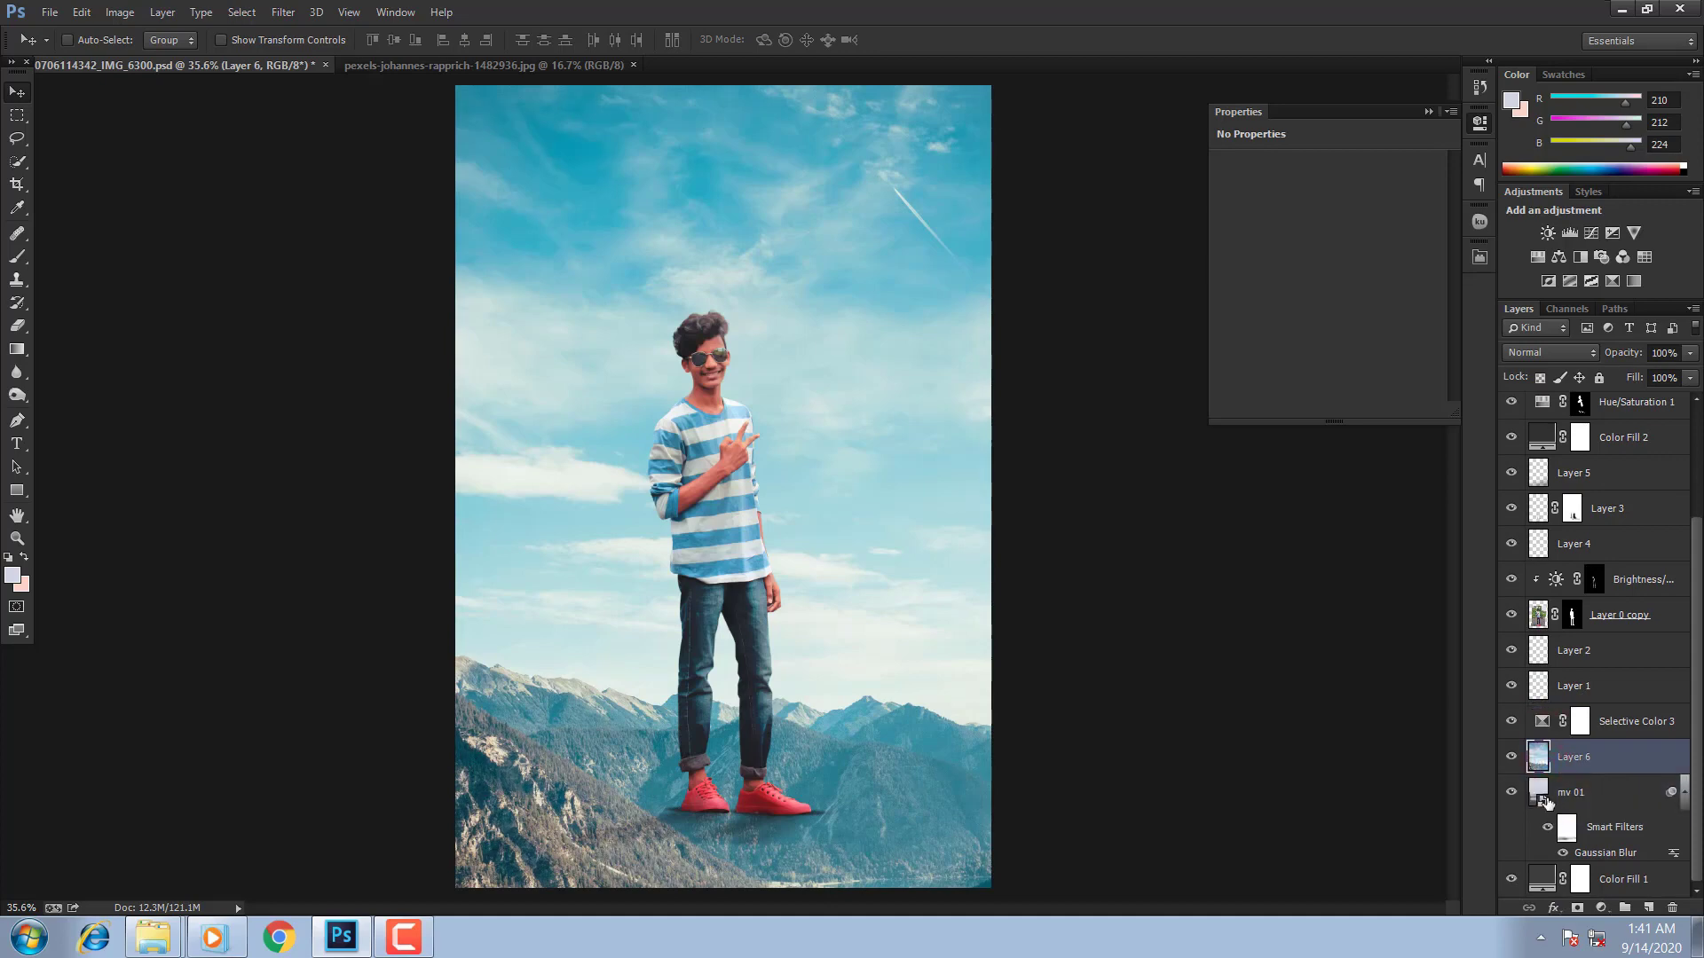
Step: Add a white layer mask to the sky photo's layer
click(1578, 908)
key(ctrl+i)
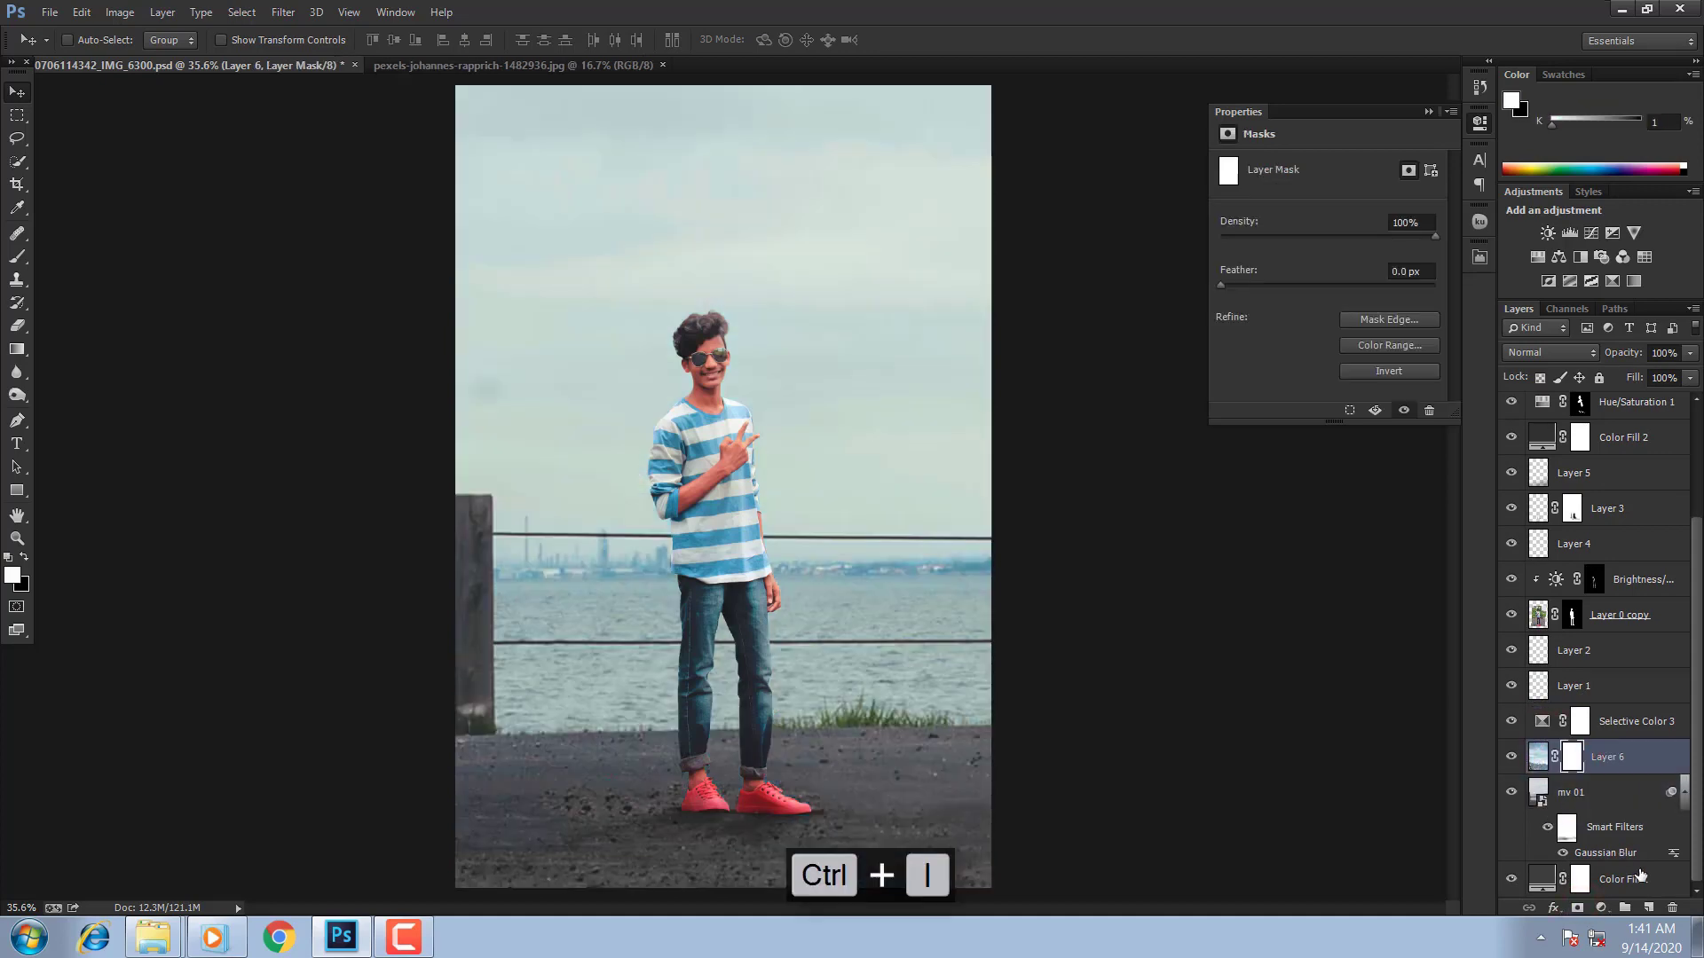
key(ctrl+i)
Step: Fade out the lower part of the sky photo with upward gradients on its mask, uncovering the waterfront
click(17, 349)
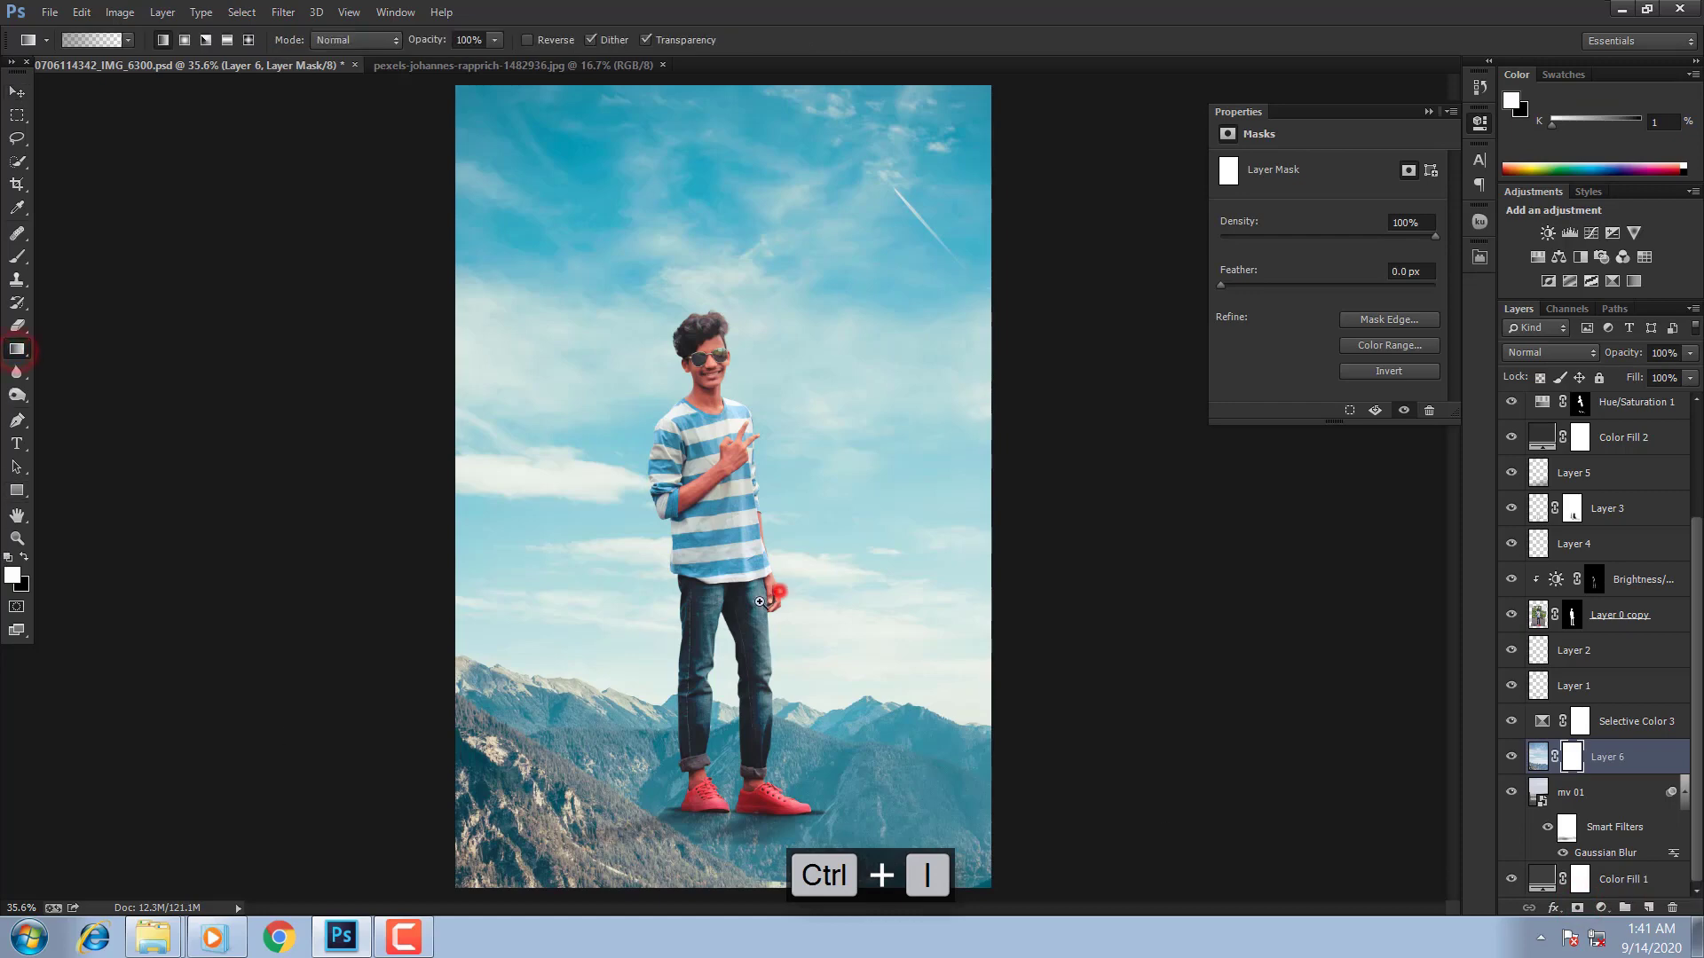
scroll(780, 592, down, 2)
drag(750, 572, 738, 804)
drag(758, 678, 750, 571)
drag(750, 621, 755, 444)
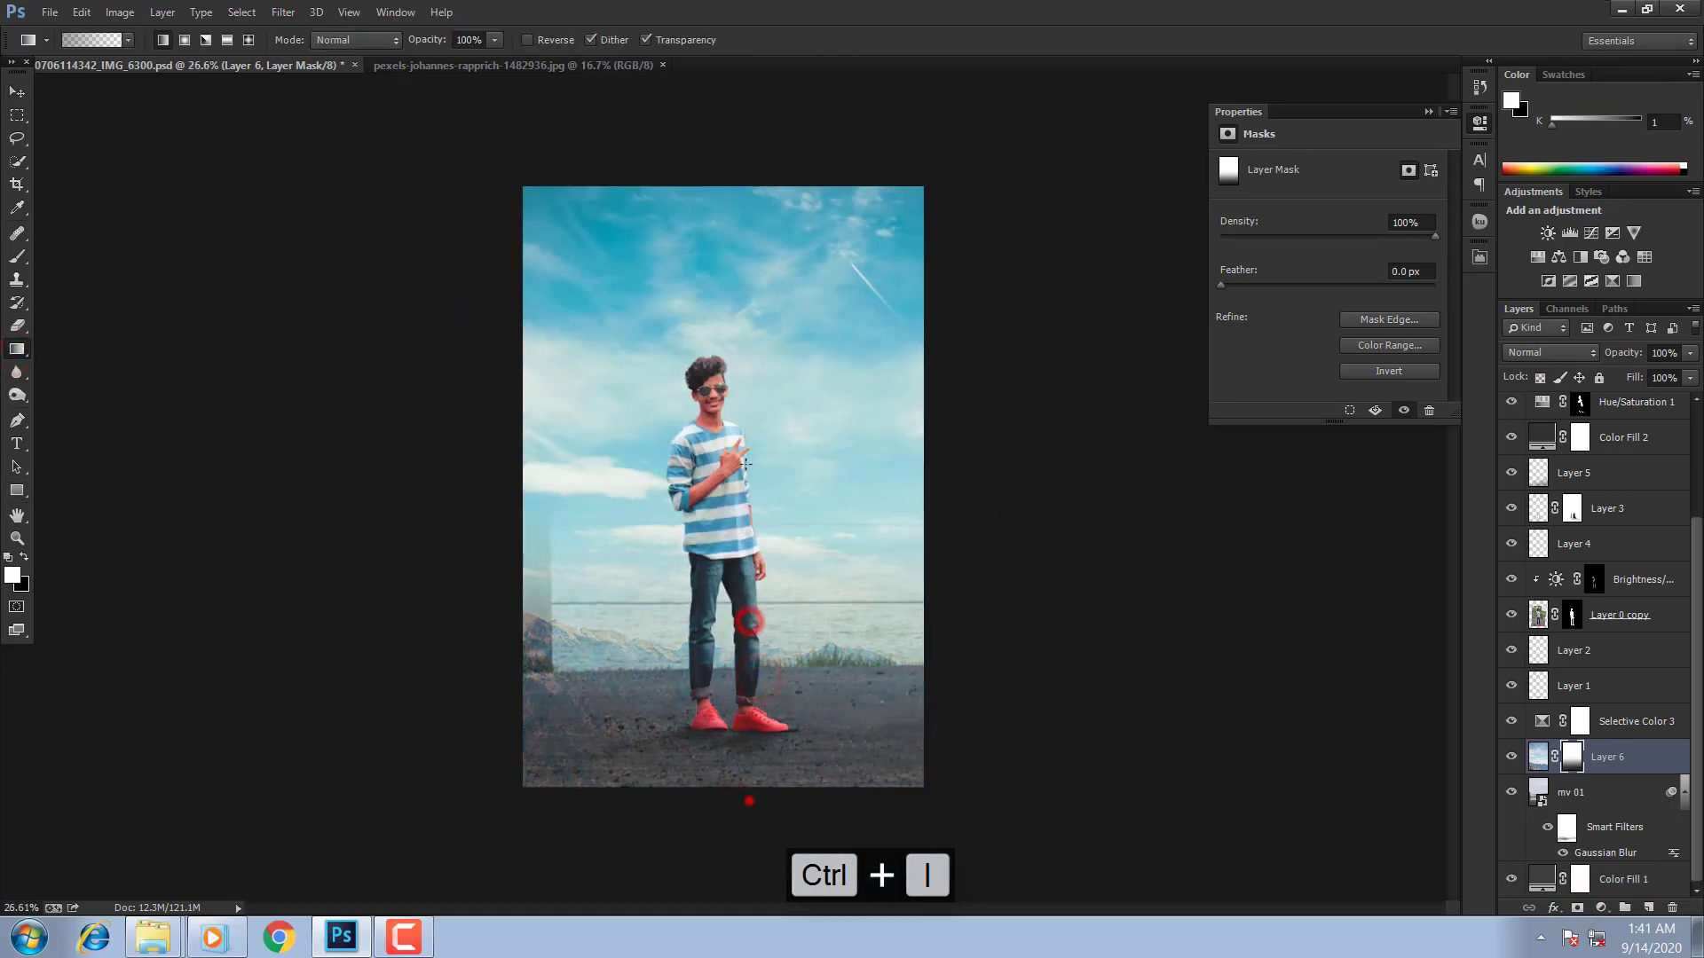
drag(749, 802, 752, 550)
drag(749, 536, 836, 243)
drag(828, 646, 804, 251)
drag(739, 567, 704, 131)
ctrl+click(898, 324)
right_click(841, 379)
click(897, 391)
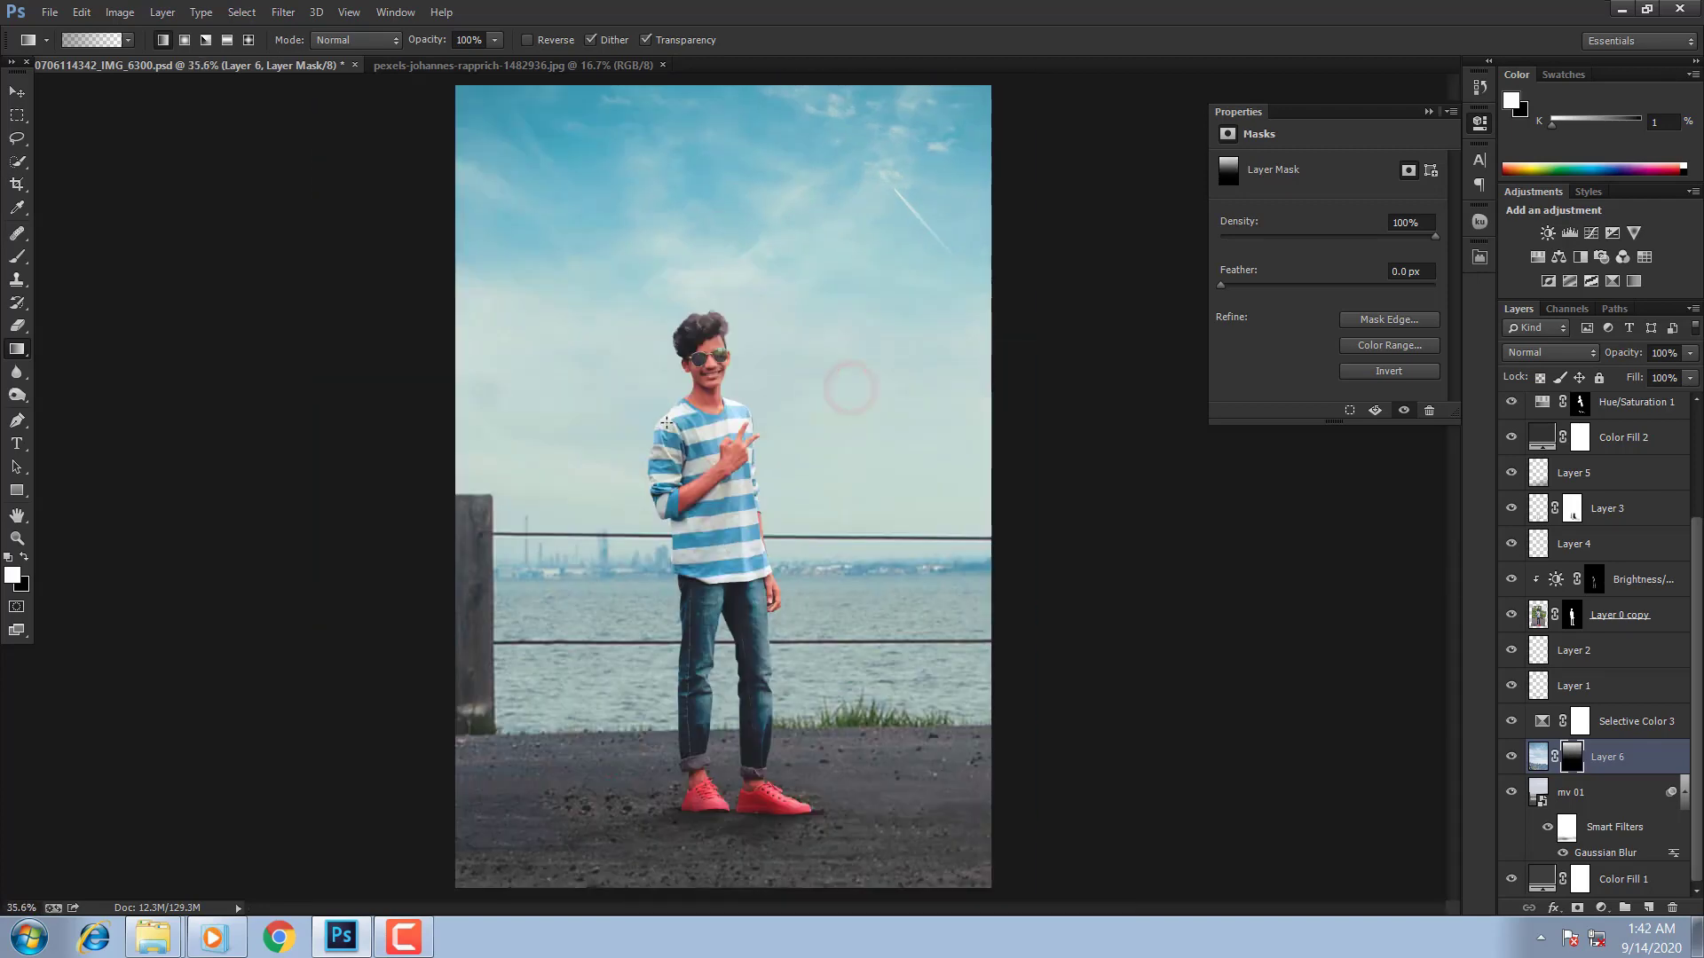
Step: Set the brush flow to 29% and paint the sky photo's mask white over the clouds and black over the water
click(17, 257)
key(x)
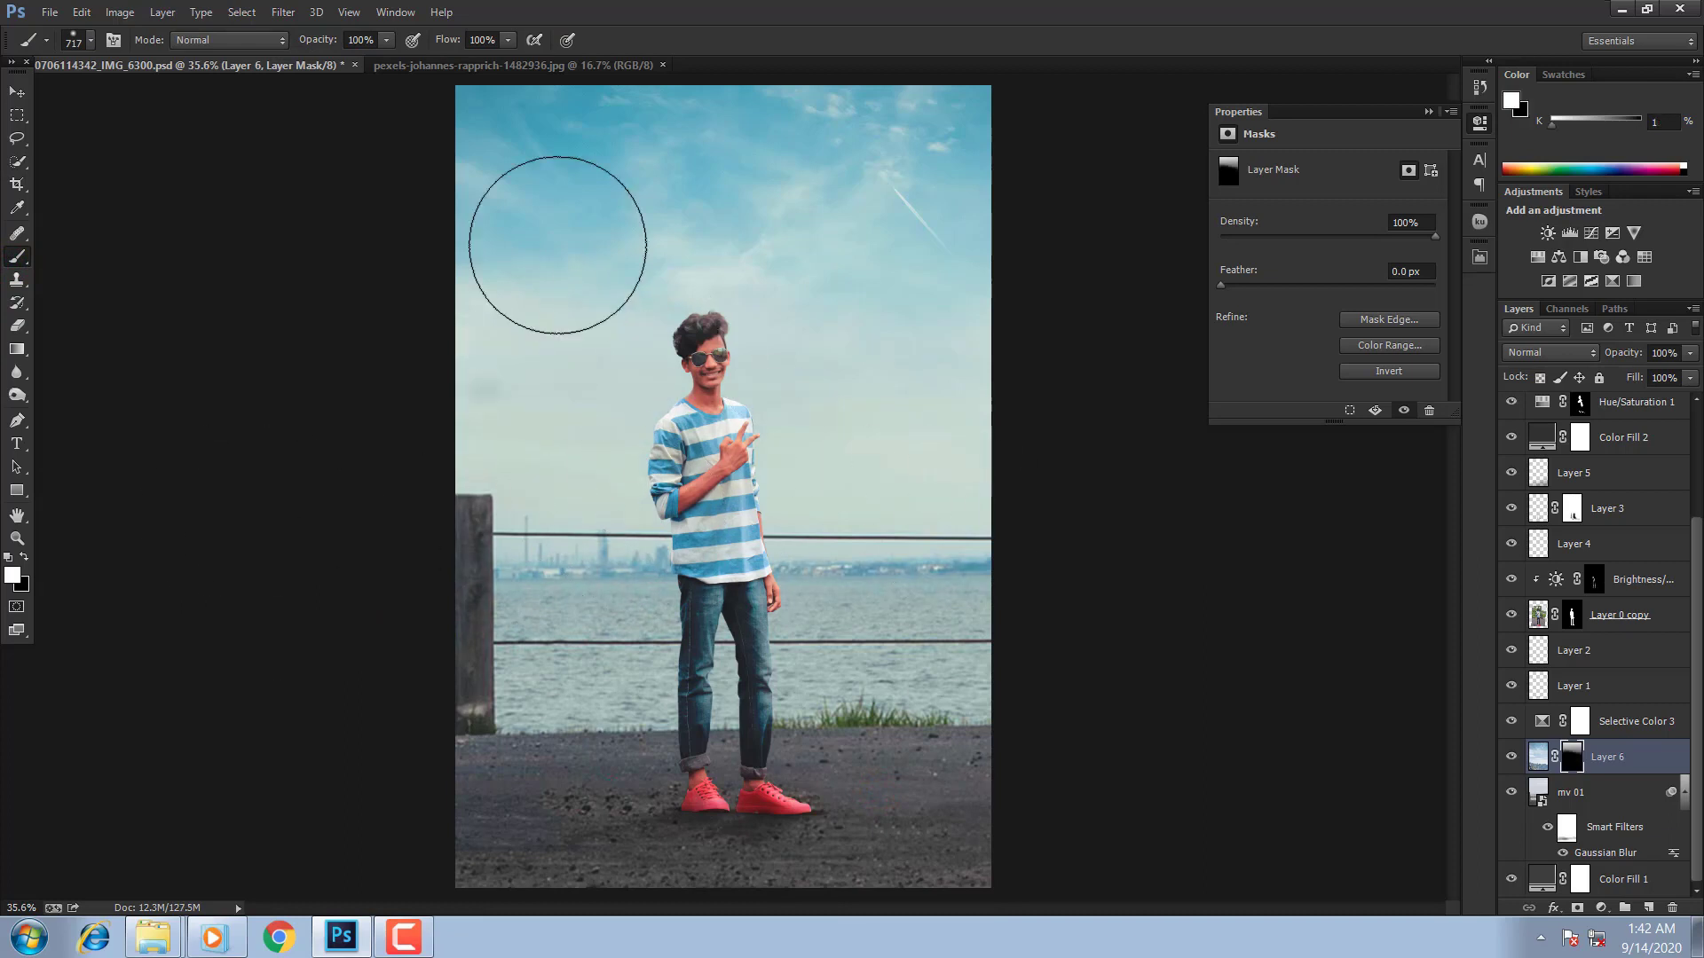
key(x)
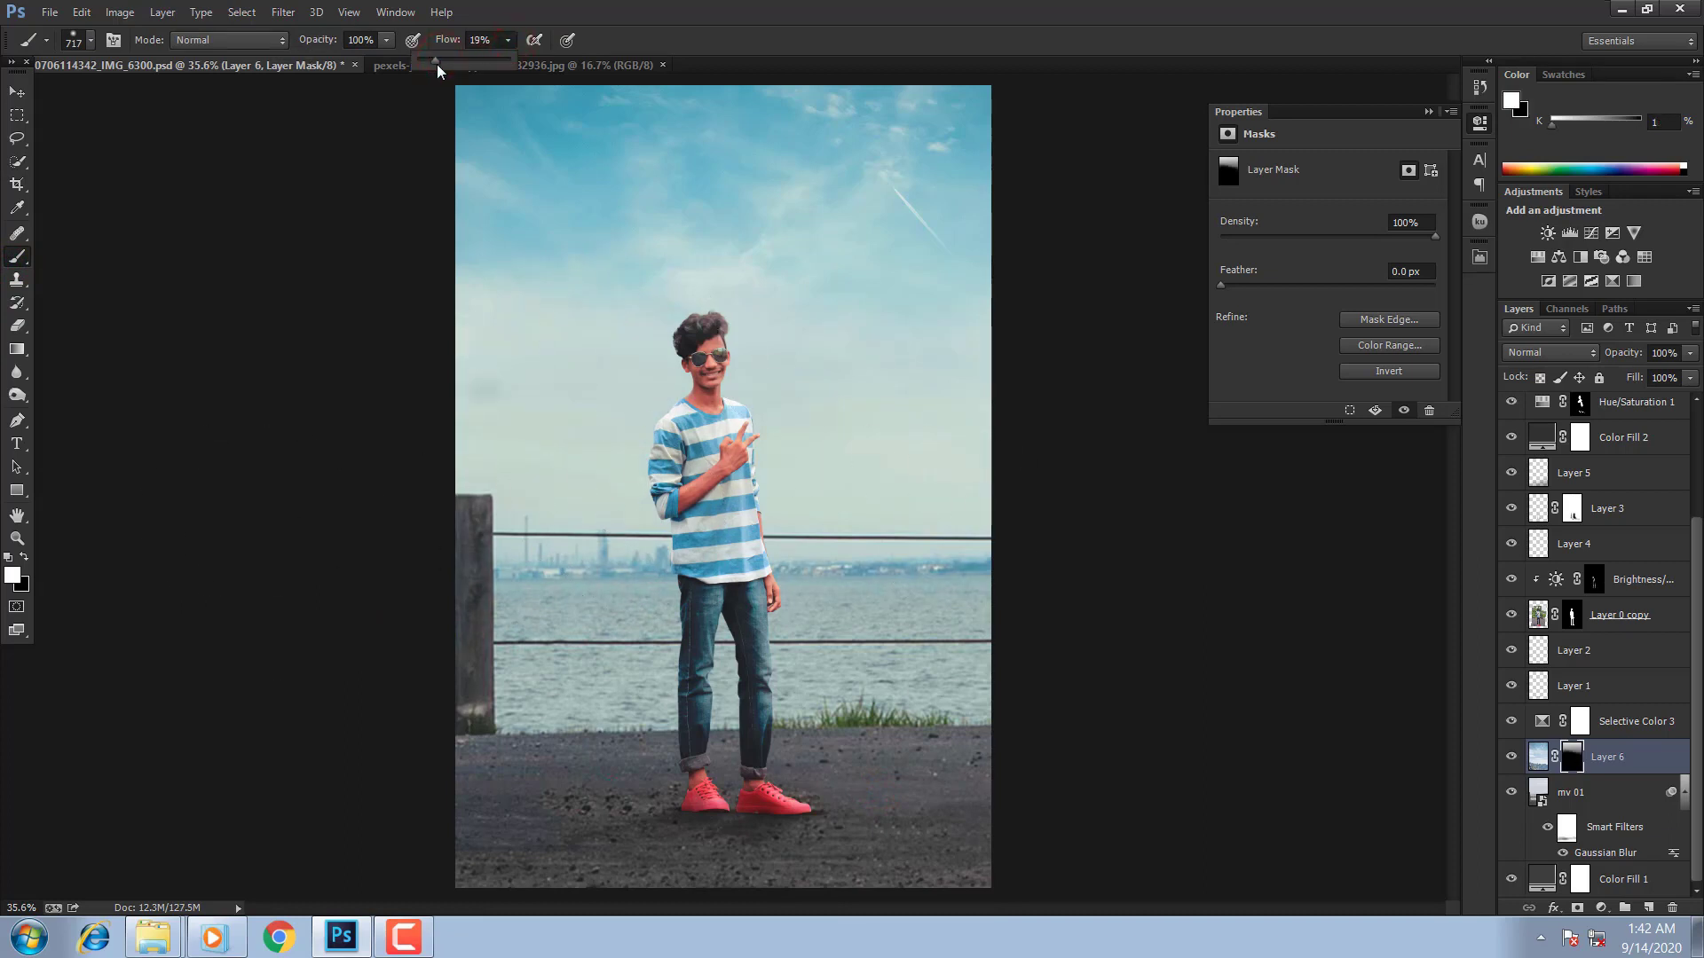
drag(437, 64, 446, 64)
mouse_move(822, 504)
mouse_down()
mouse_move(573, 369)
mouse_move(783, 306)
mouse_move(906, 344)
mouse_up()
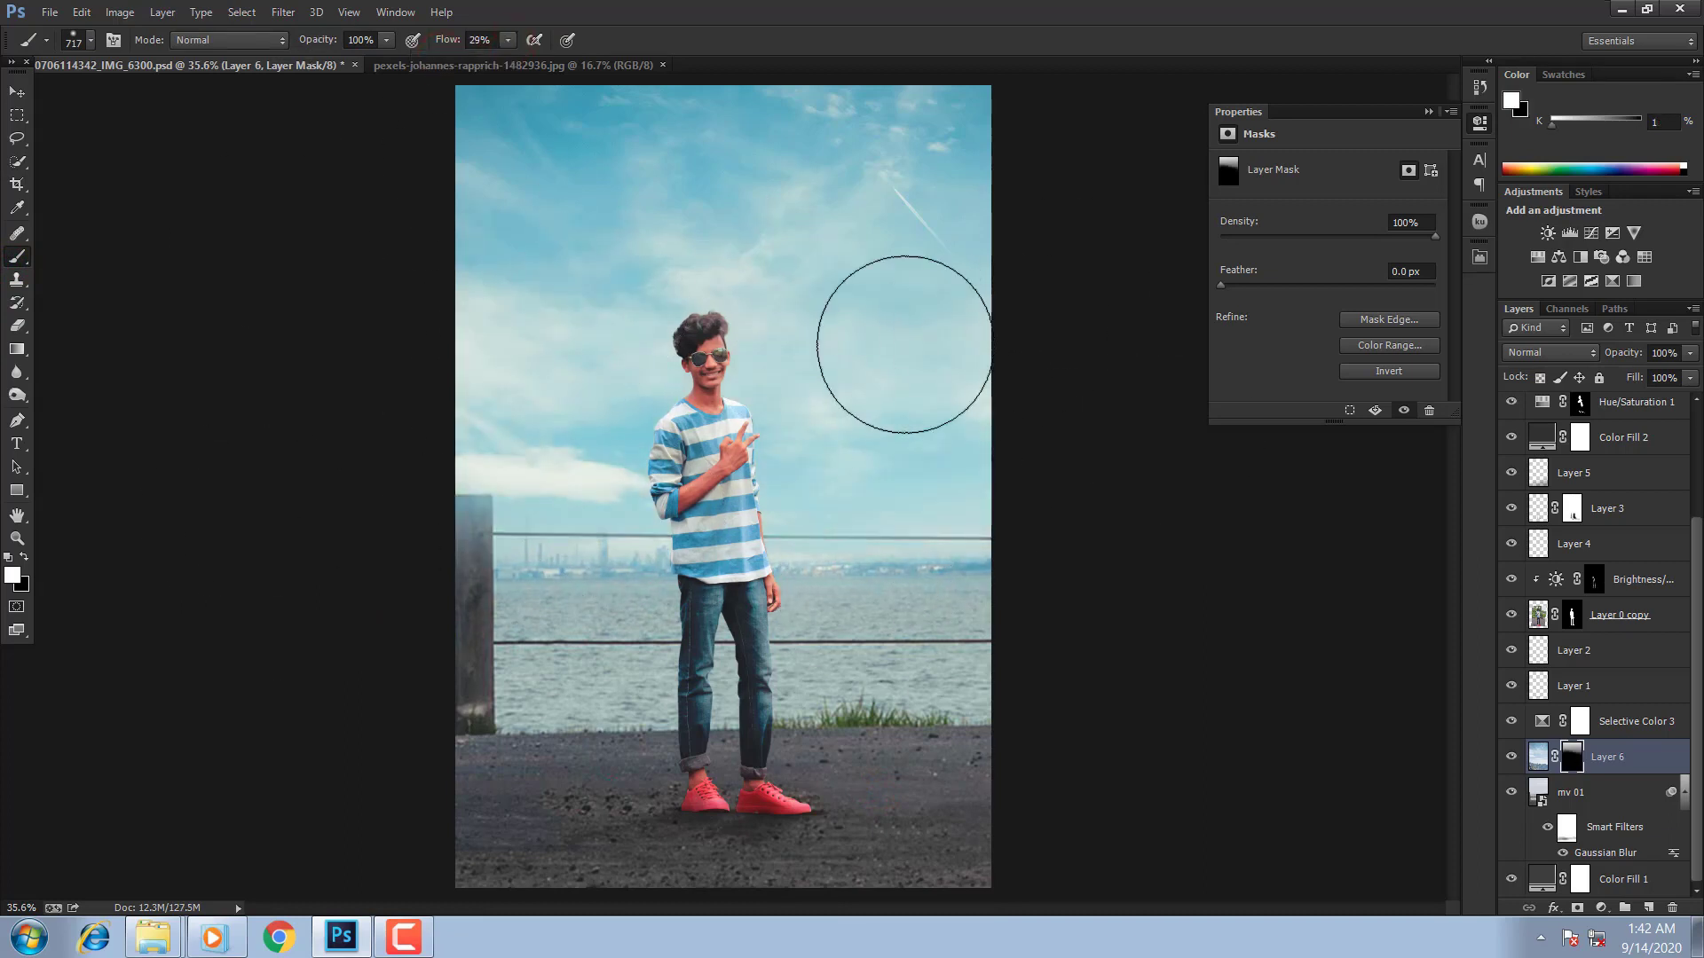
key(x)
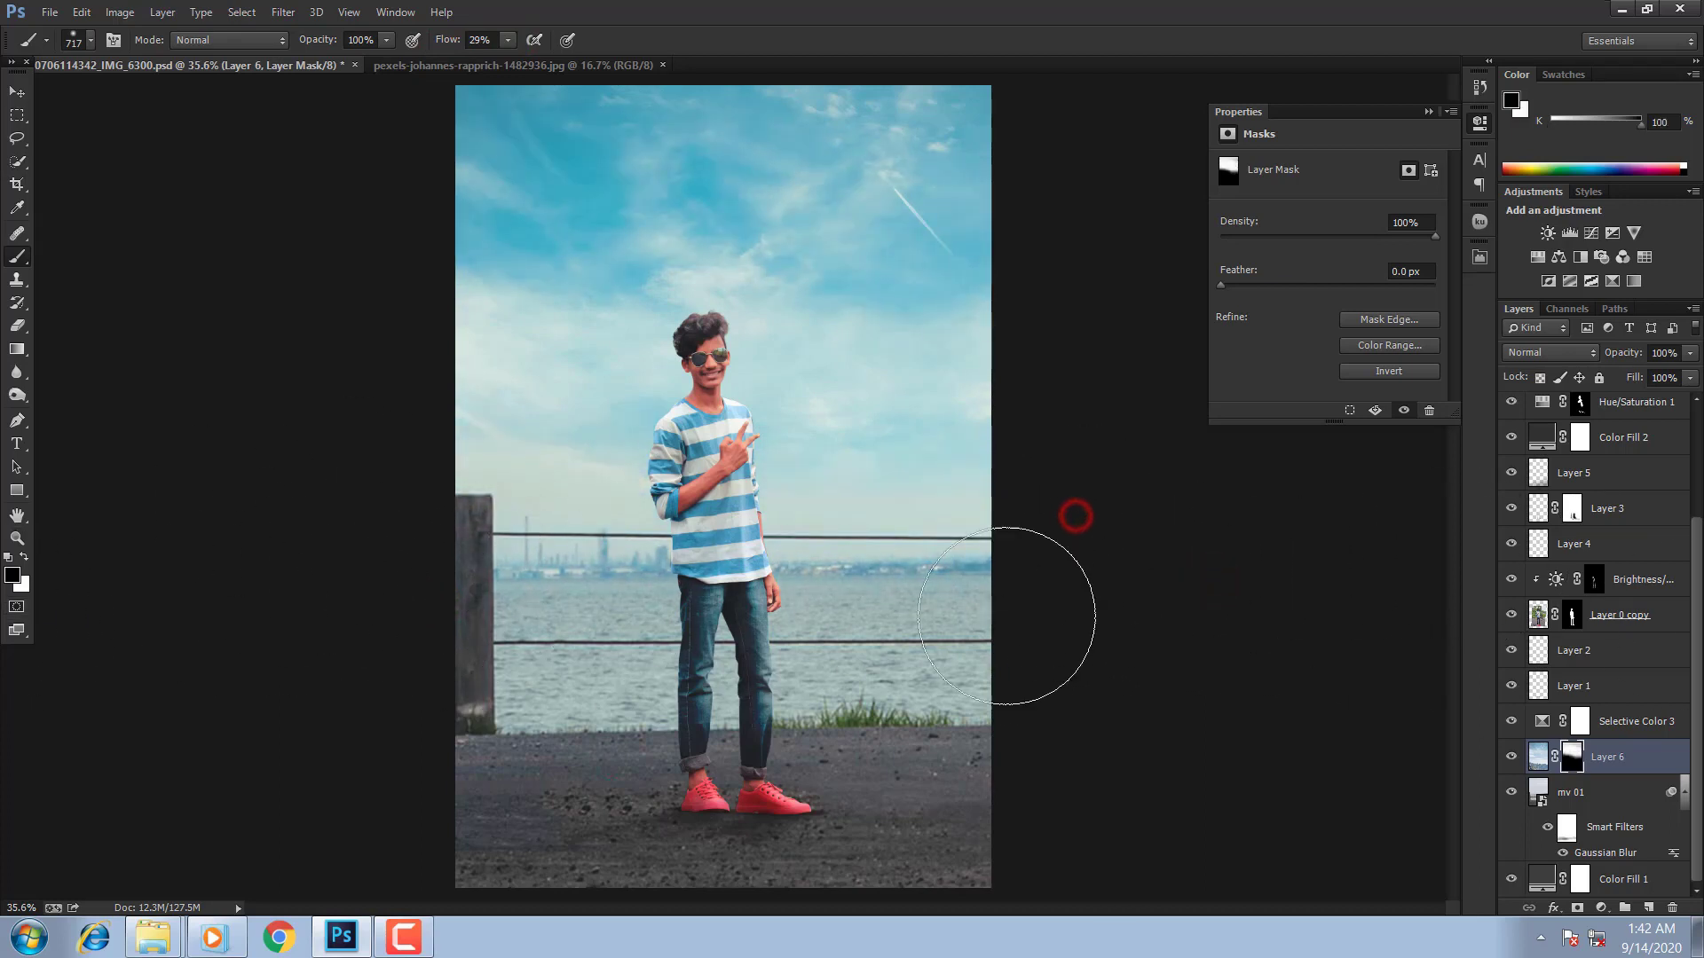
Step: Set the sky layer's blend mode to Multiply and its opacity to 72%
click(1551, 350)
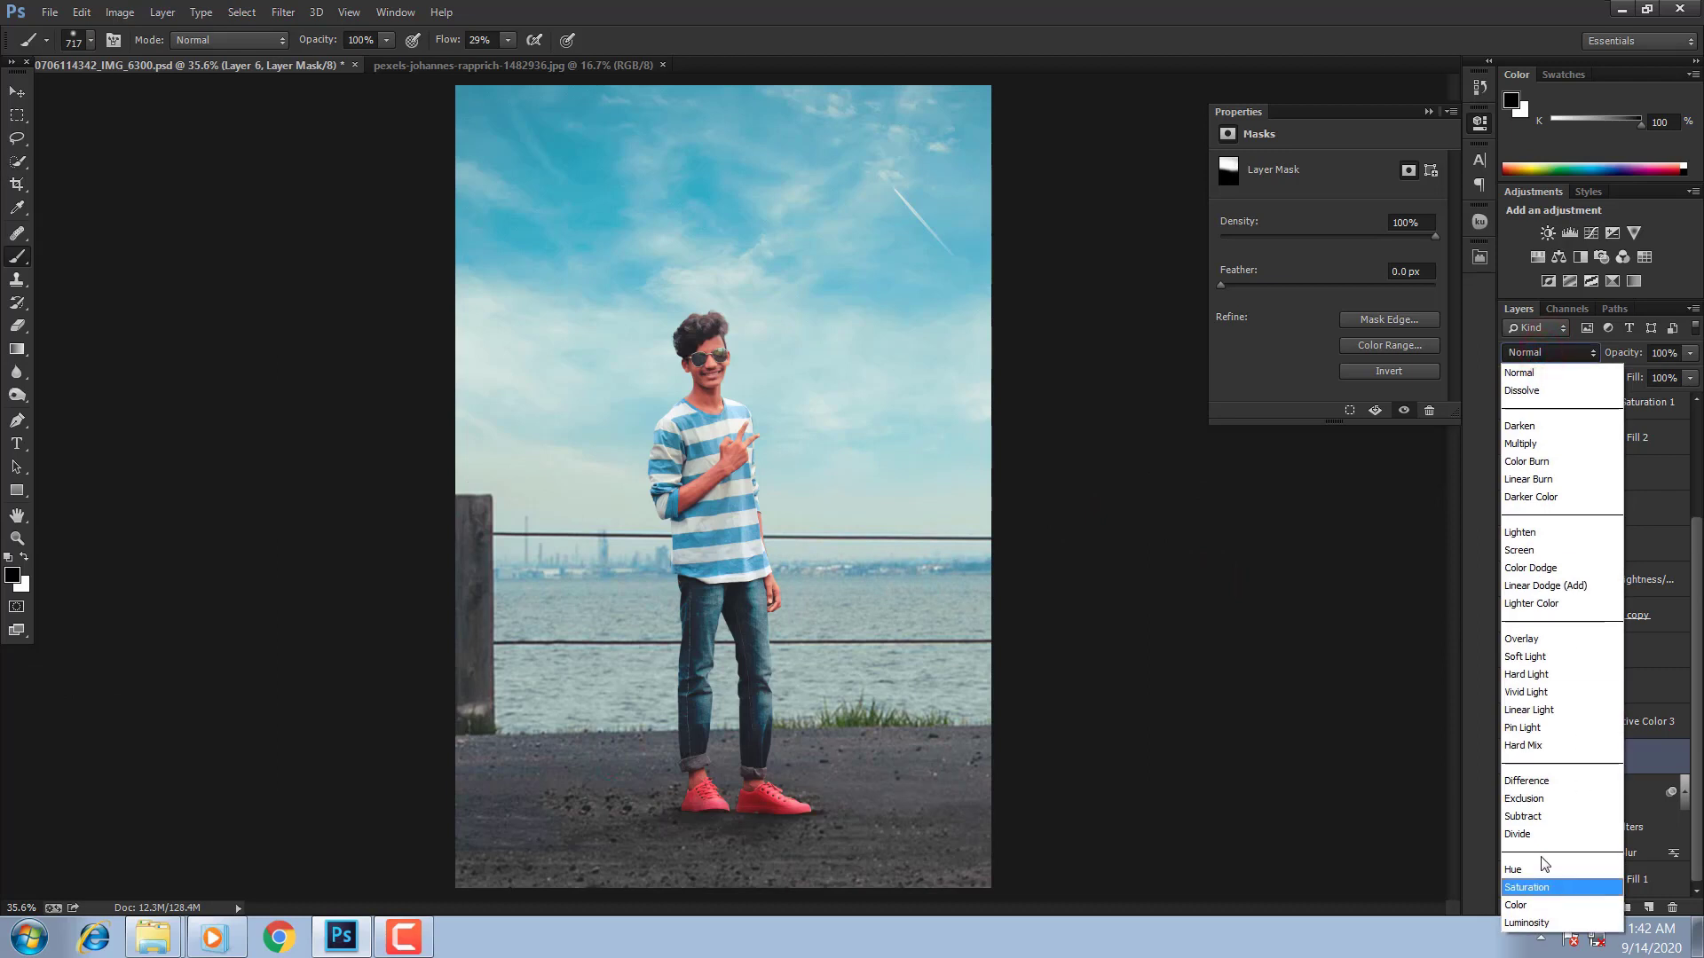
click(1518, 425)
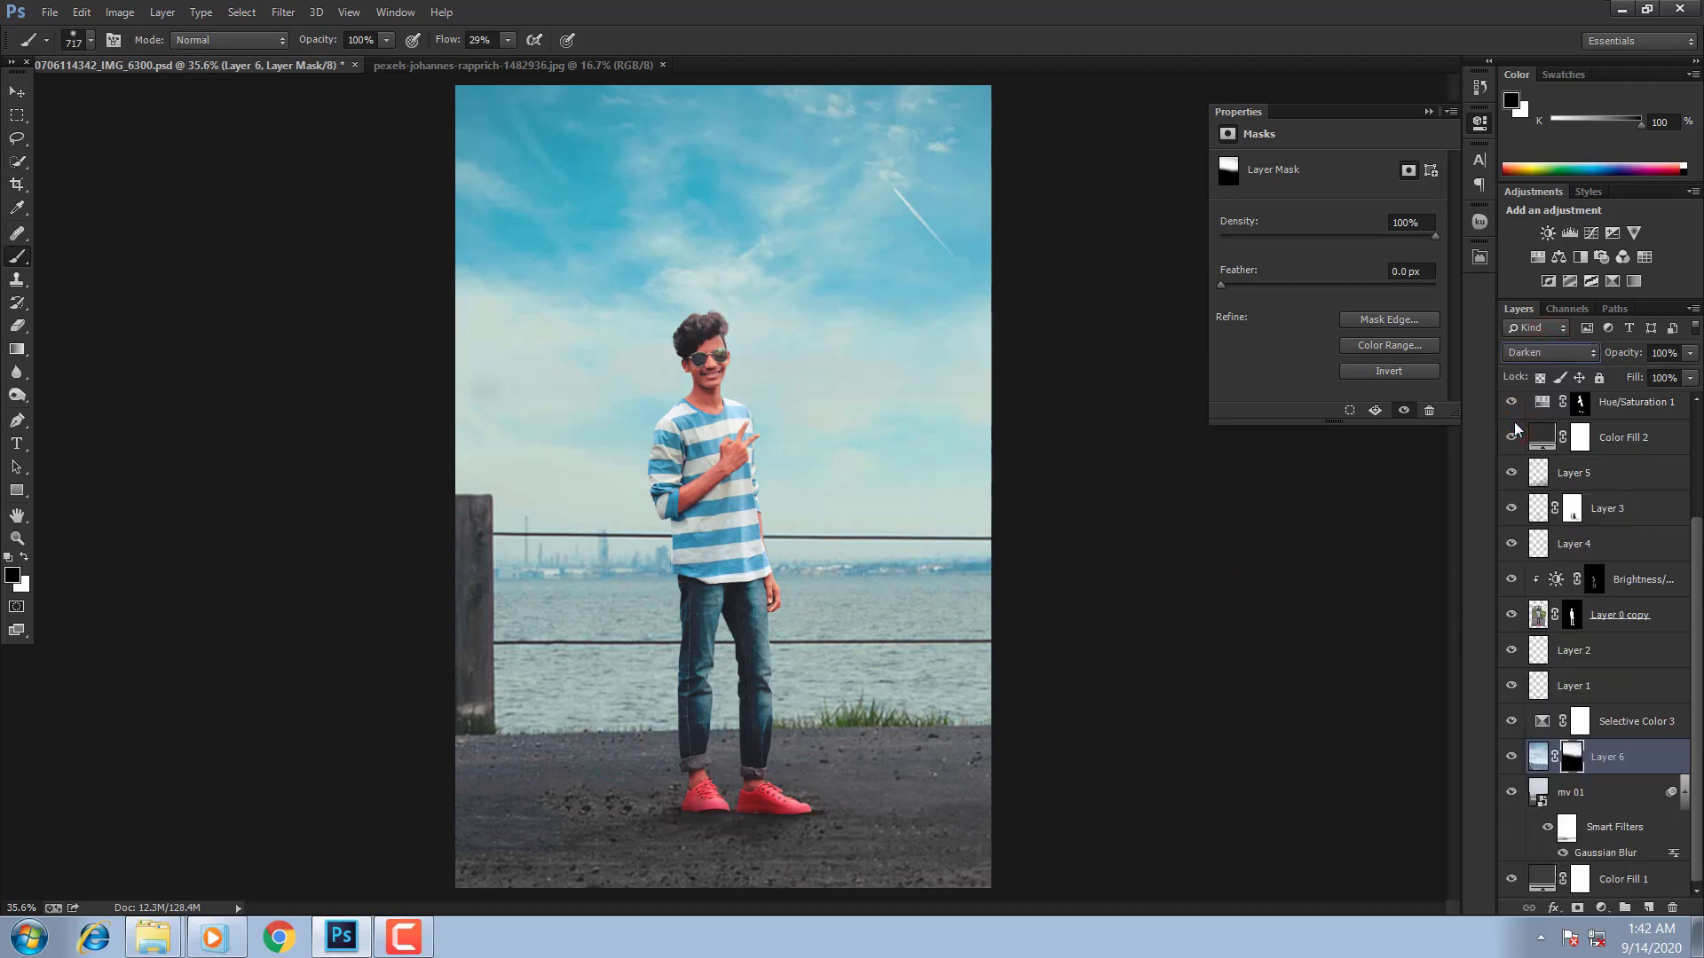
key(Down)
key(Down)
key(Up)
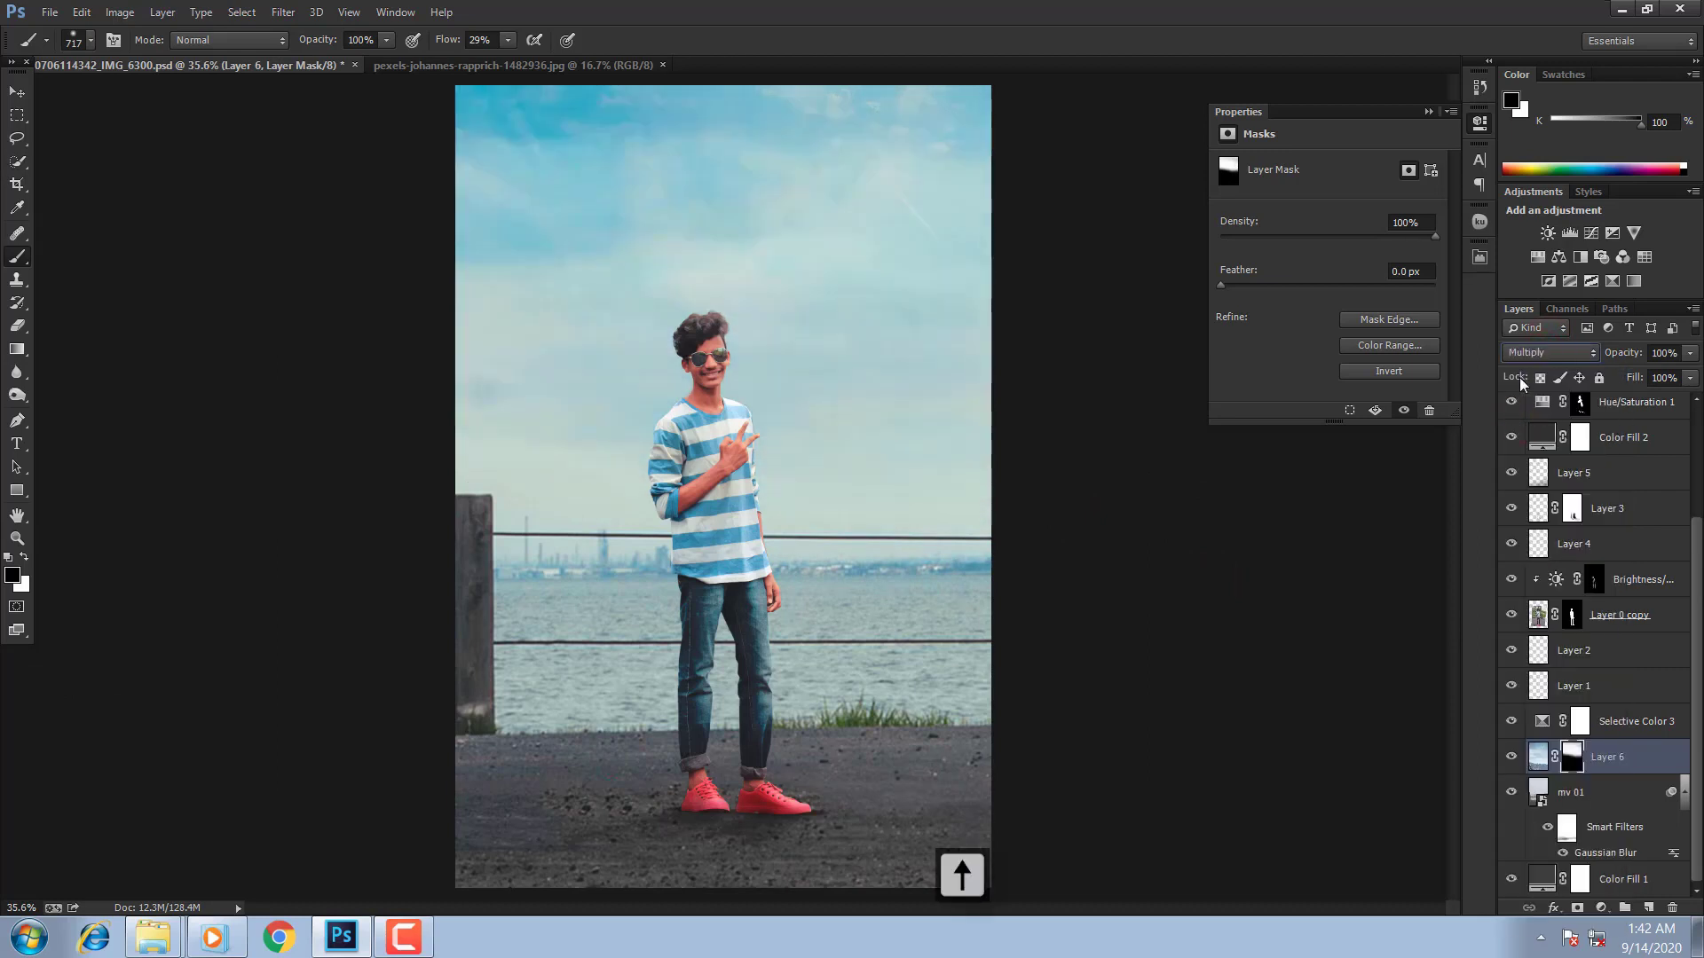
click(1690, 353)
drag(1691, 377, 1661, 376)
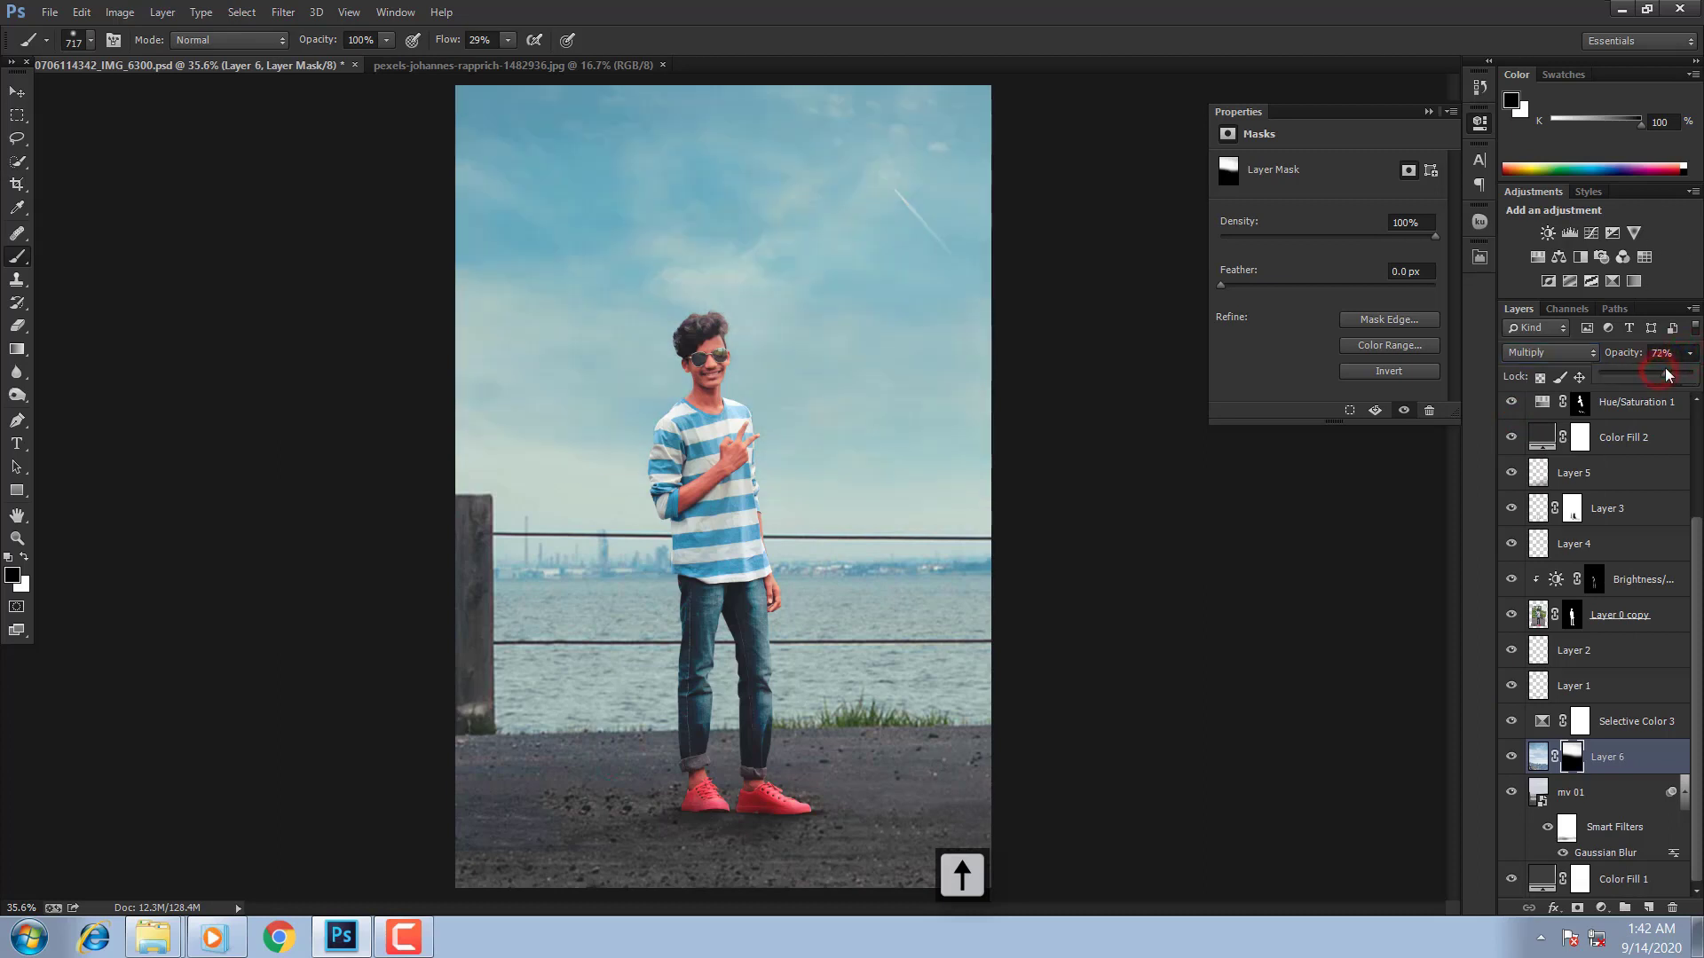
Step: Try a fill of 77% on the sky layer and return it to 100%
click(1538, 756)
click(1689, 377)
drag(1690, 401, 1671, 401)
drag(742, 392, 696, 396)
right_click(697, 399)
click(750, 412)
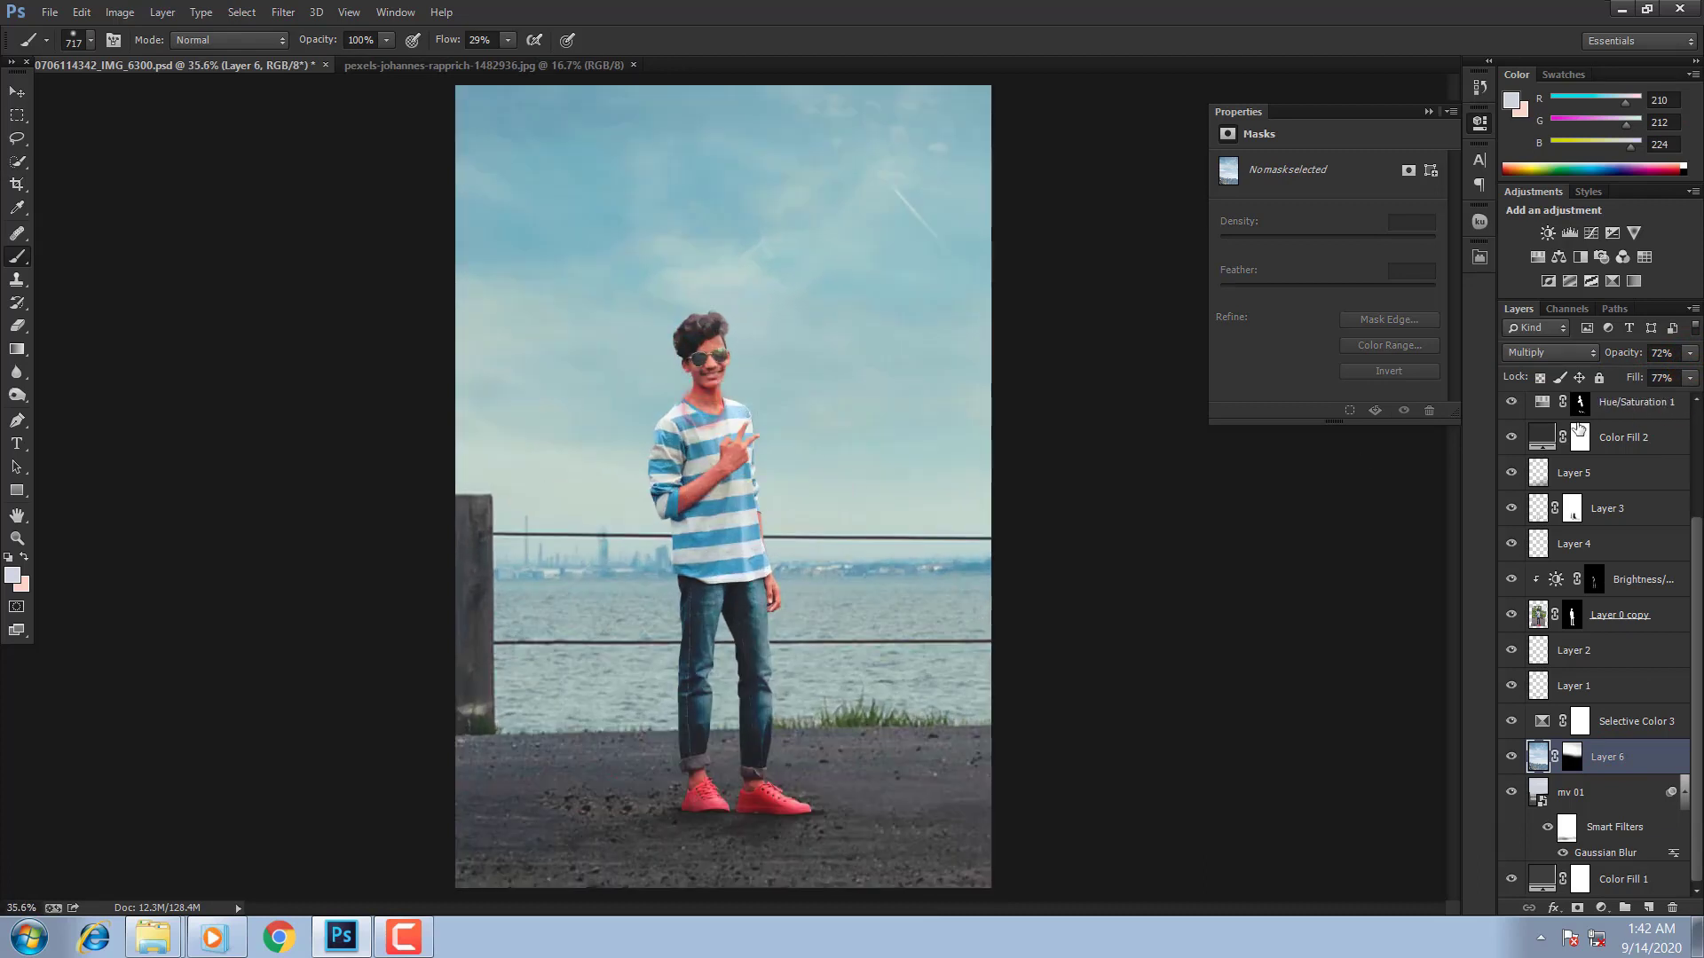
drag(1636, 378, 1660, 379)
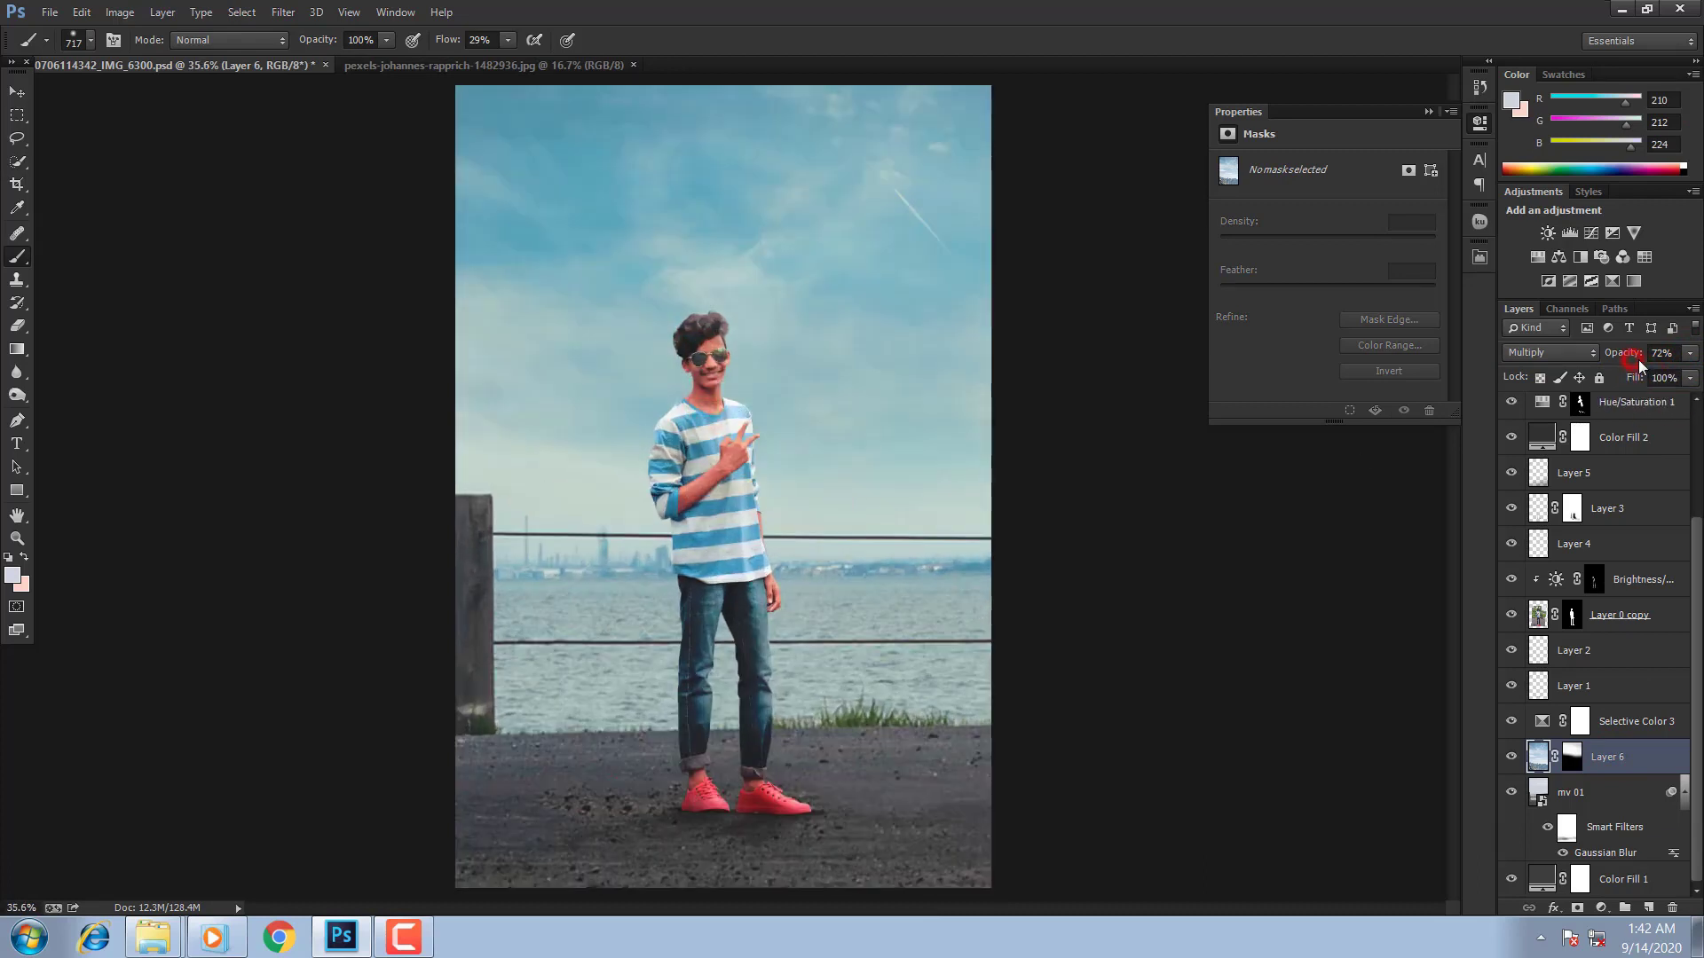
Step: Paint the sky layer's mask white across the lower sky to bring back more clouds above the horizon
key(x)
click(1567, 768)
key(x)
drag(469, 442, 1405, 580)
Step: Paint the sky layer's mask black over the water and fence to keep the sky photo off them
key(x)
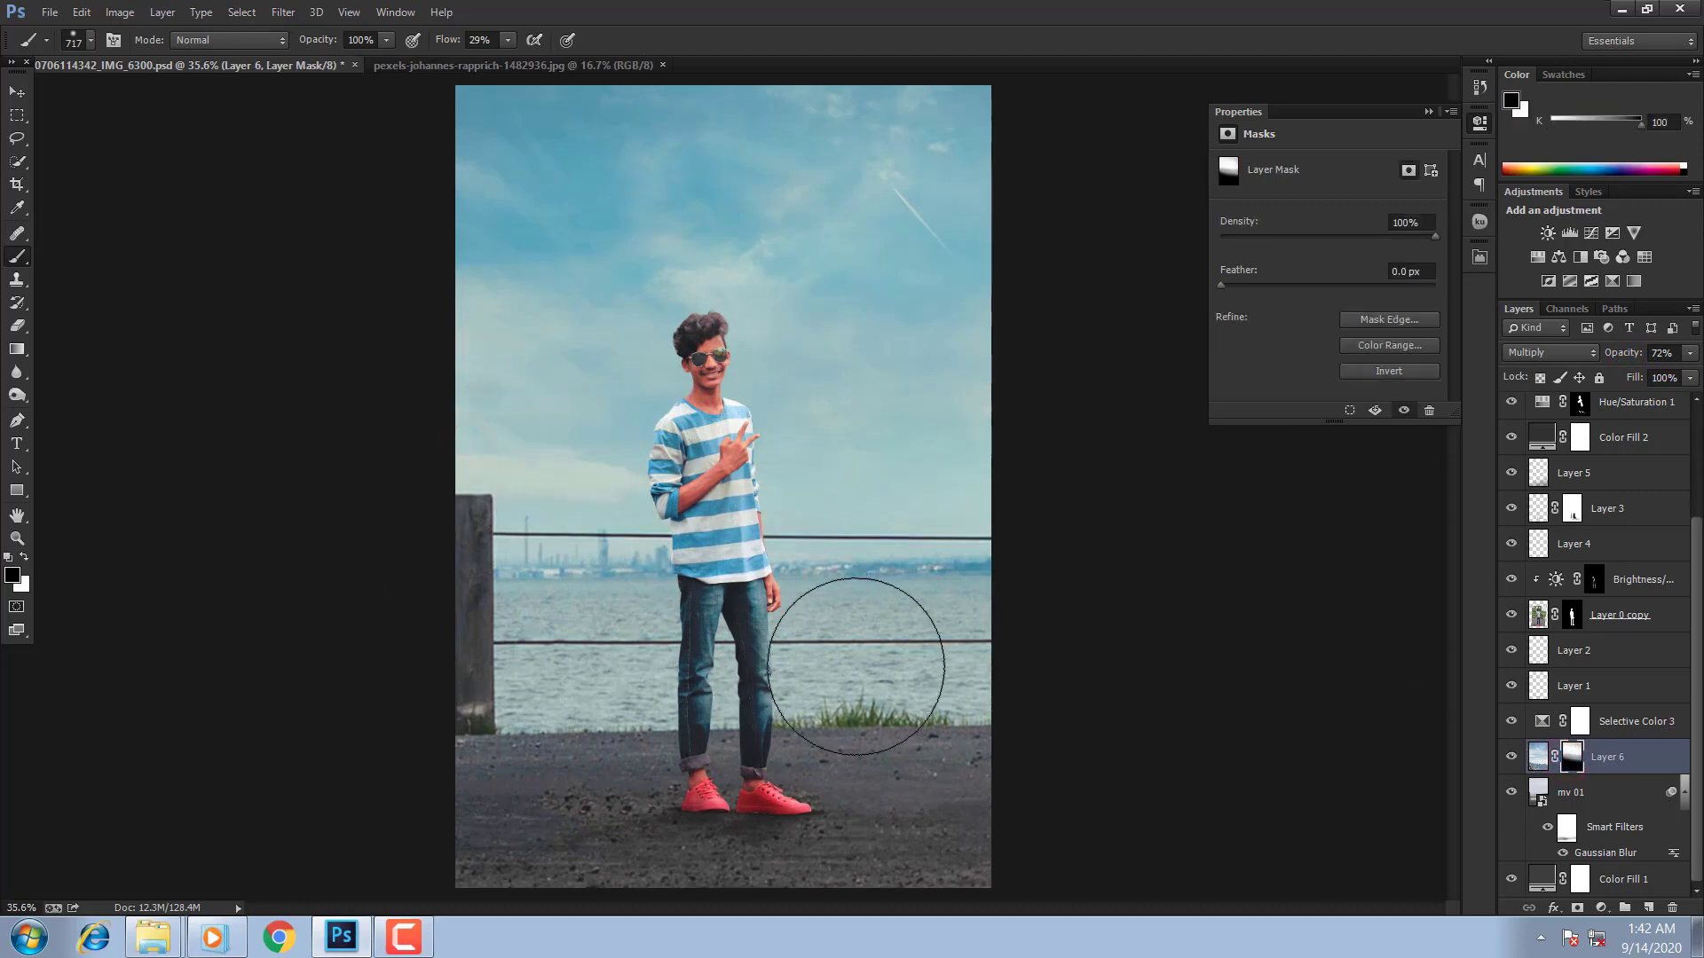
drag(954, 675, 590, 685)
drag(719, 662, 38, 658)
mouse_move(1134, 684)
mouse_down()
mouse_move(868, 647)
mouse_move(991, 629)
mouse_up()
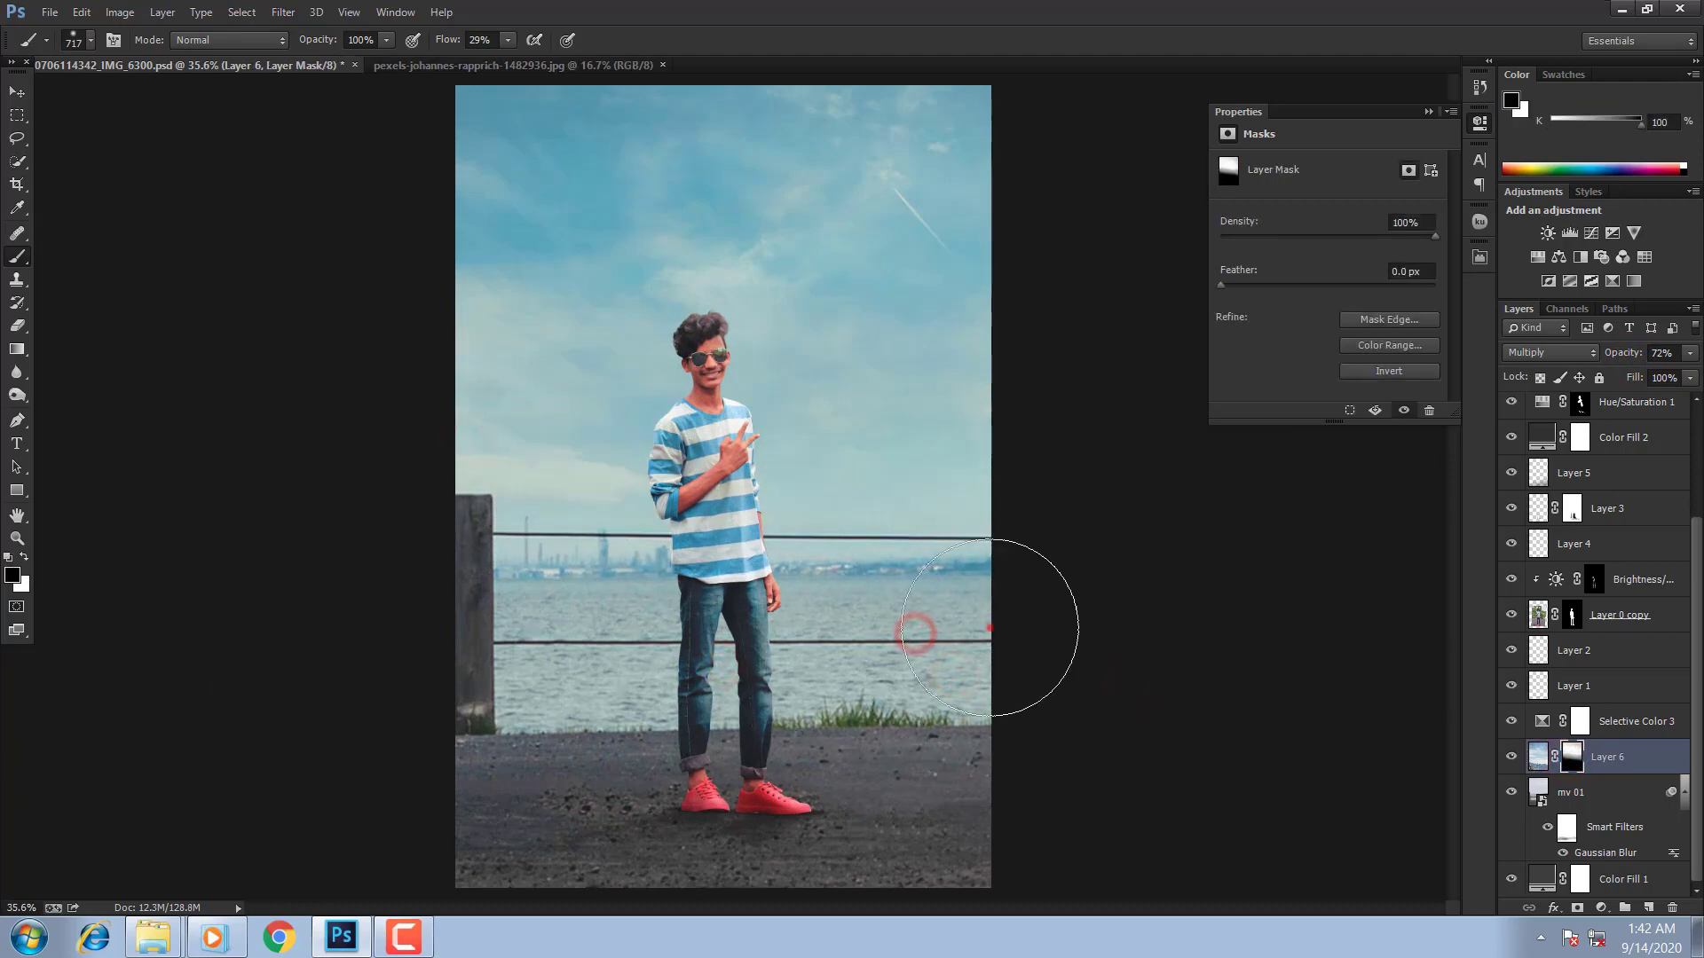
drag(923, 563, 154, 624)
scroll(615, 576, down, 2)
right_click(642, 569)
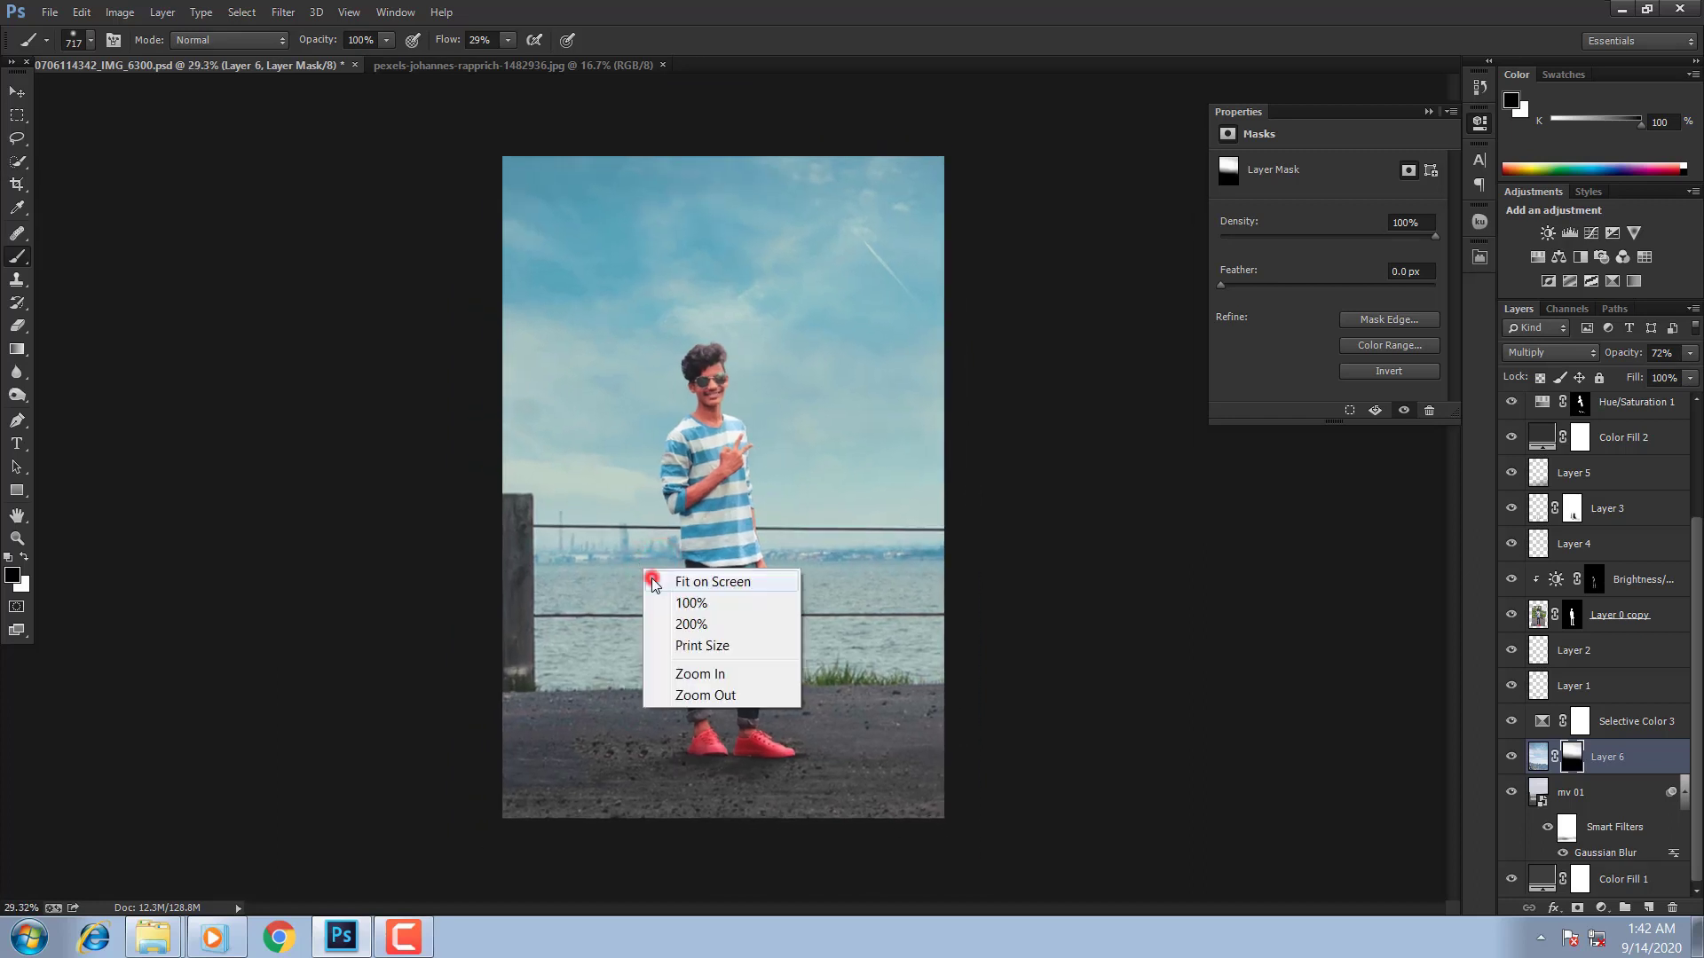
click(652, 581)
Step: Load the boy's outline from the Layer 0 copy mask and add a Curves adjustment above Selective Color 4
scroll(1639, 703, up, 4)
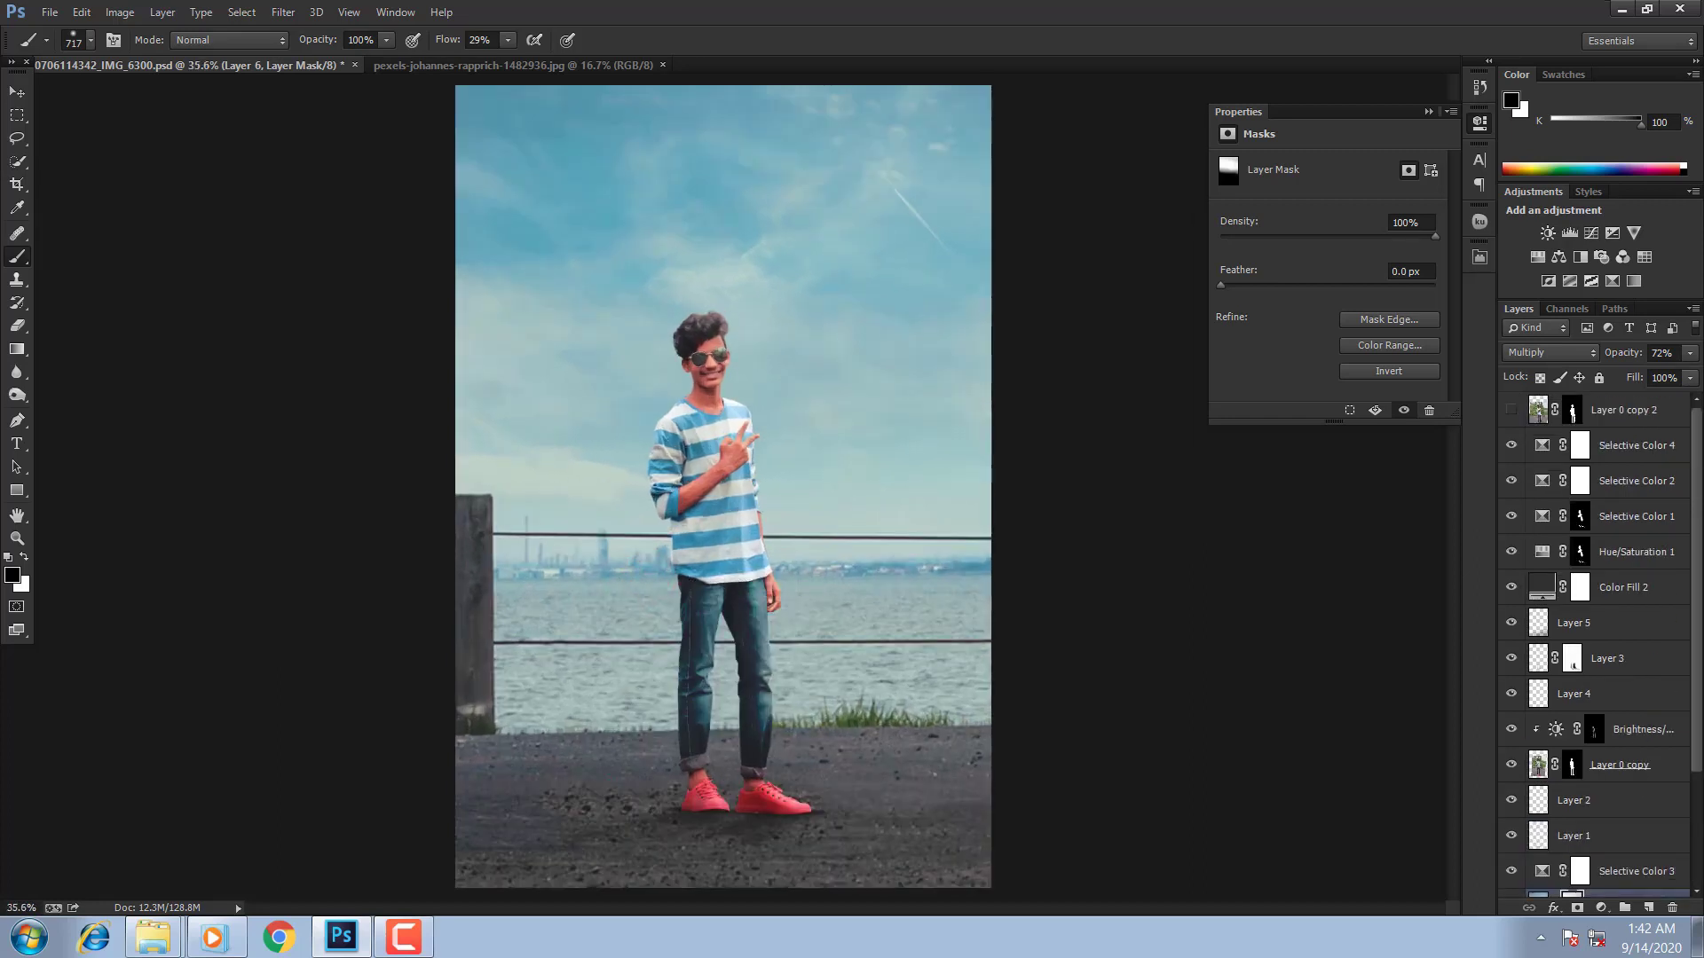
click(1613, 448)
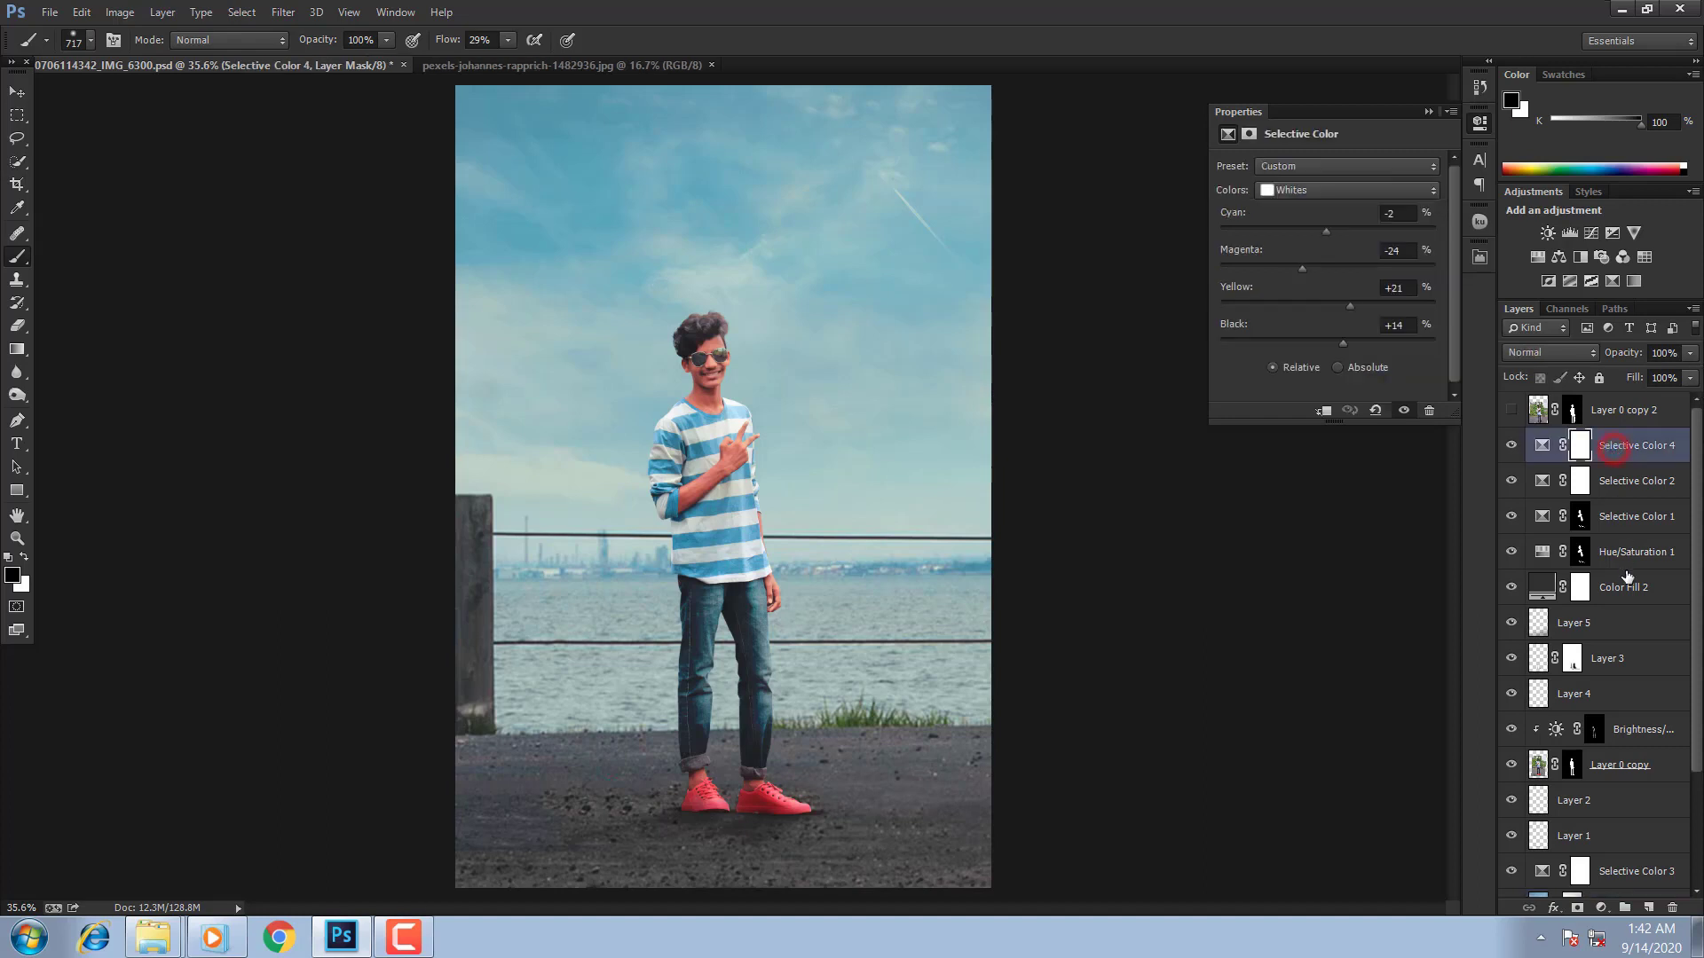
click(1570, 766)
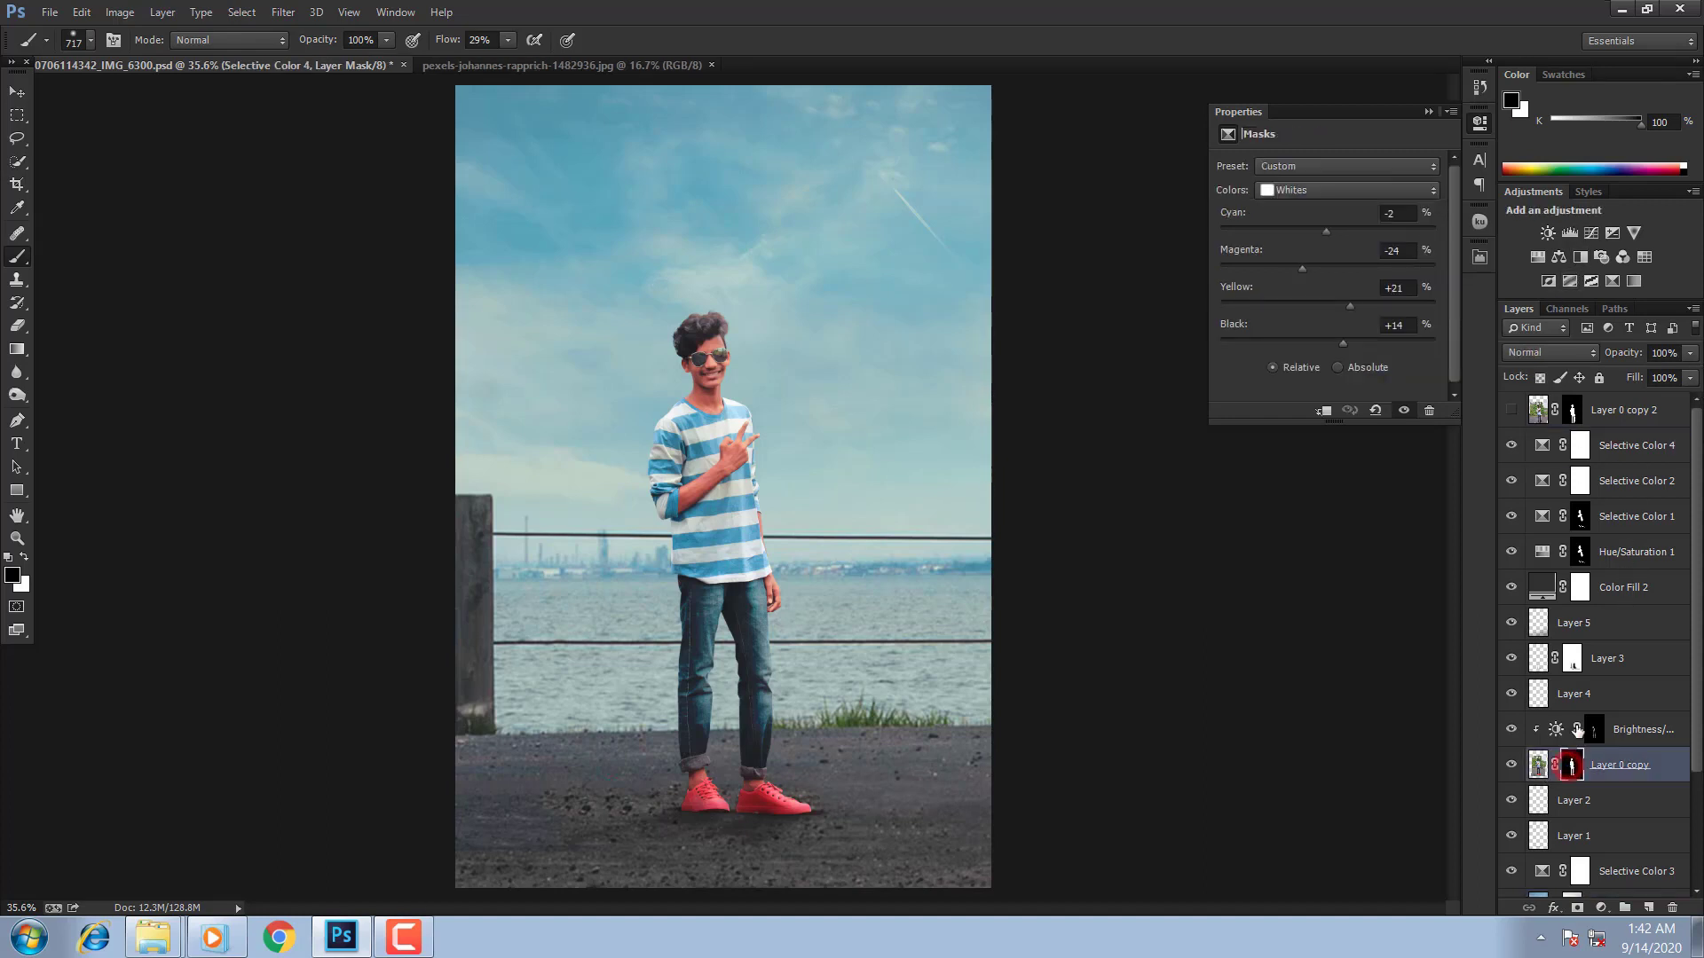
ctrl+click(1573, 769)
click(1609, 446)
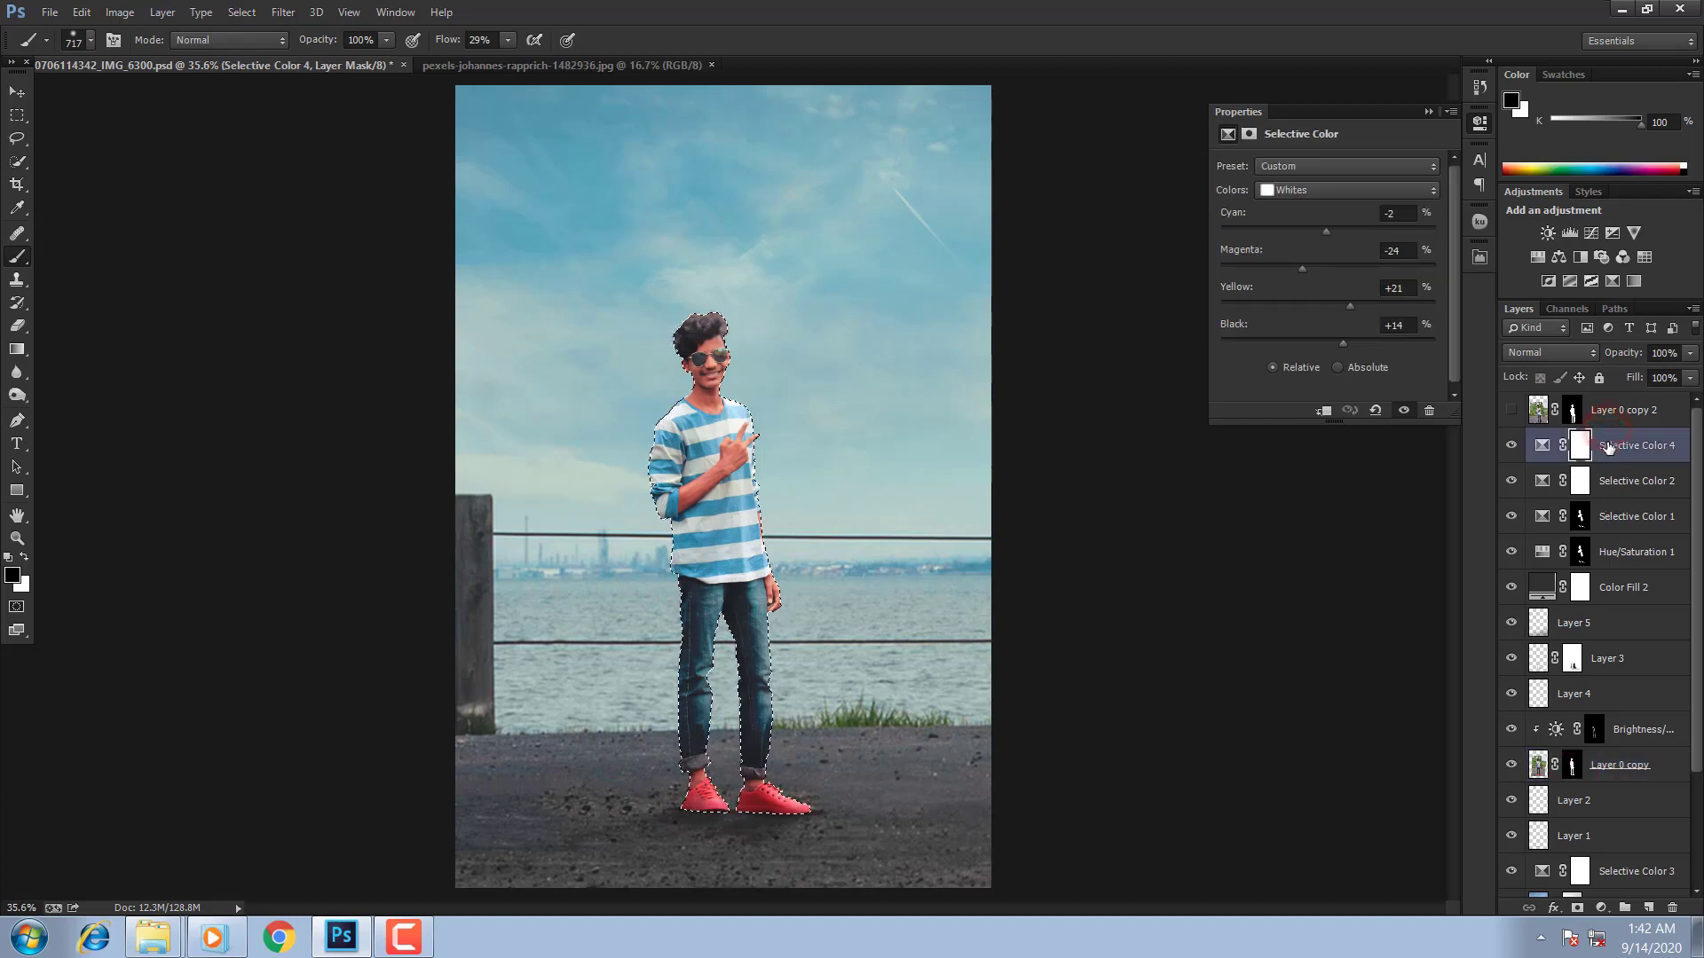
click(1589, 235)
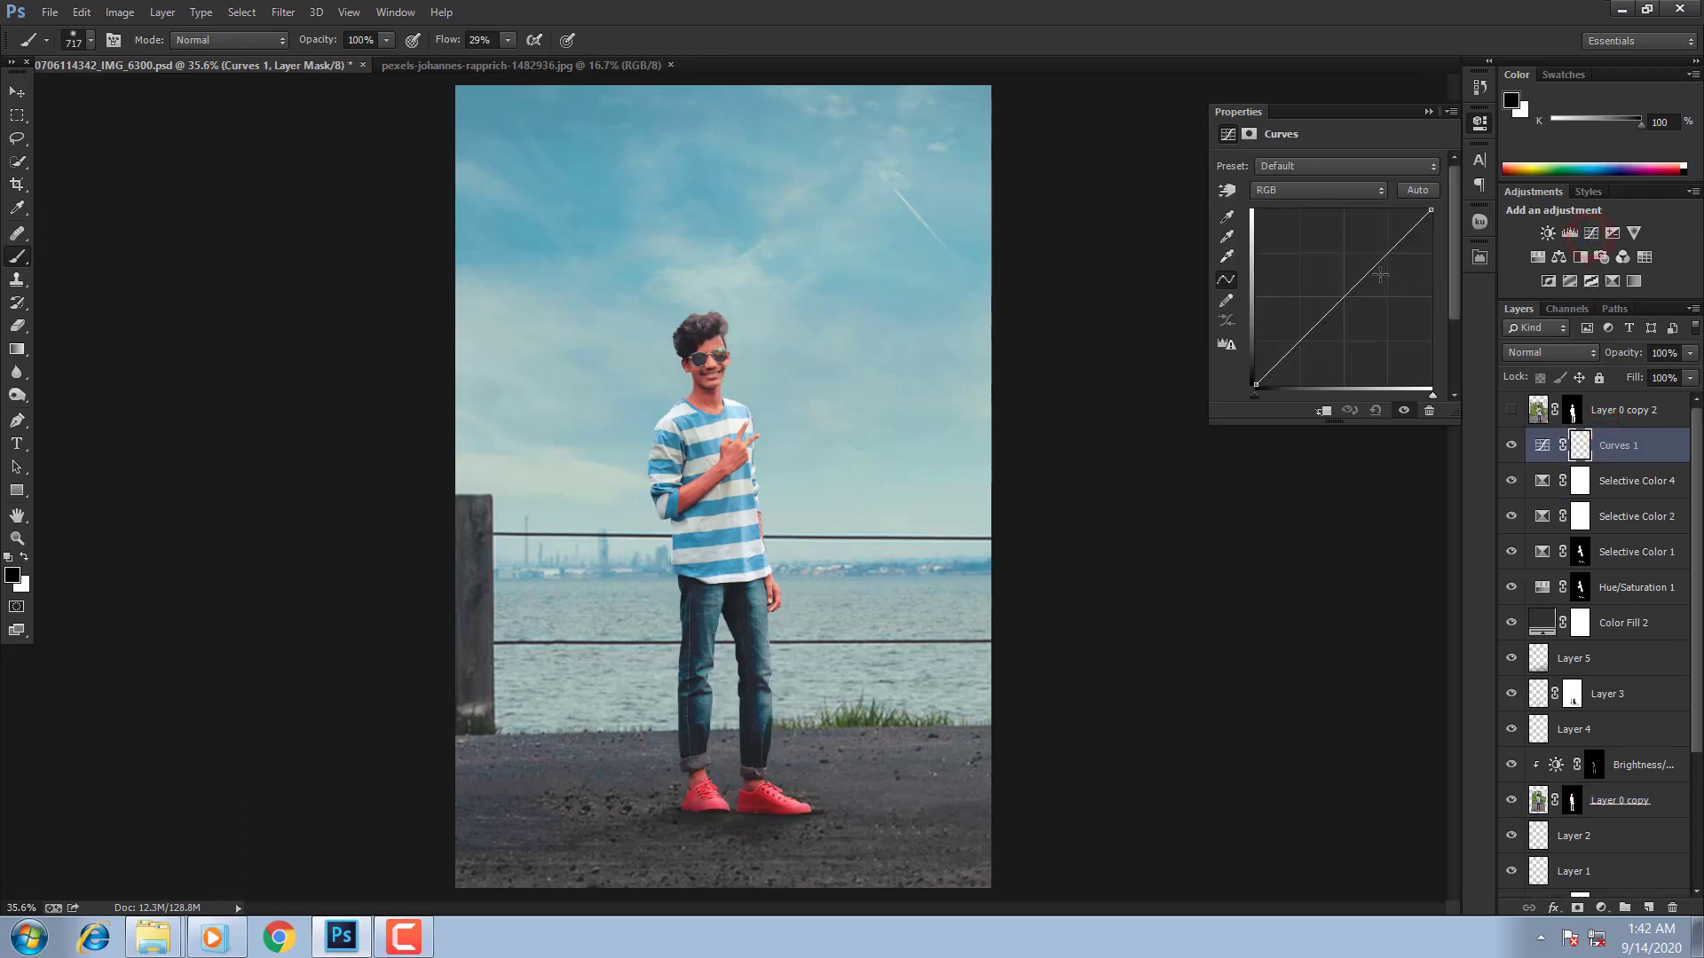
Step: Lower the white end of the RGB curve slightly and invert the Curves mask to darken only the background
mouse_move(1350, 308)
mouse_down()
mouse_move(1362, 326)
mouse_move(1363, 304)
mouse_up()
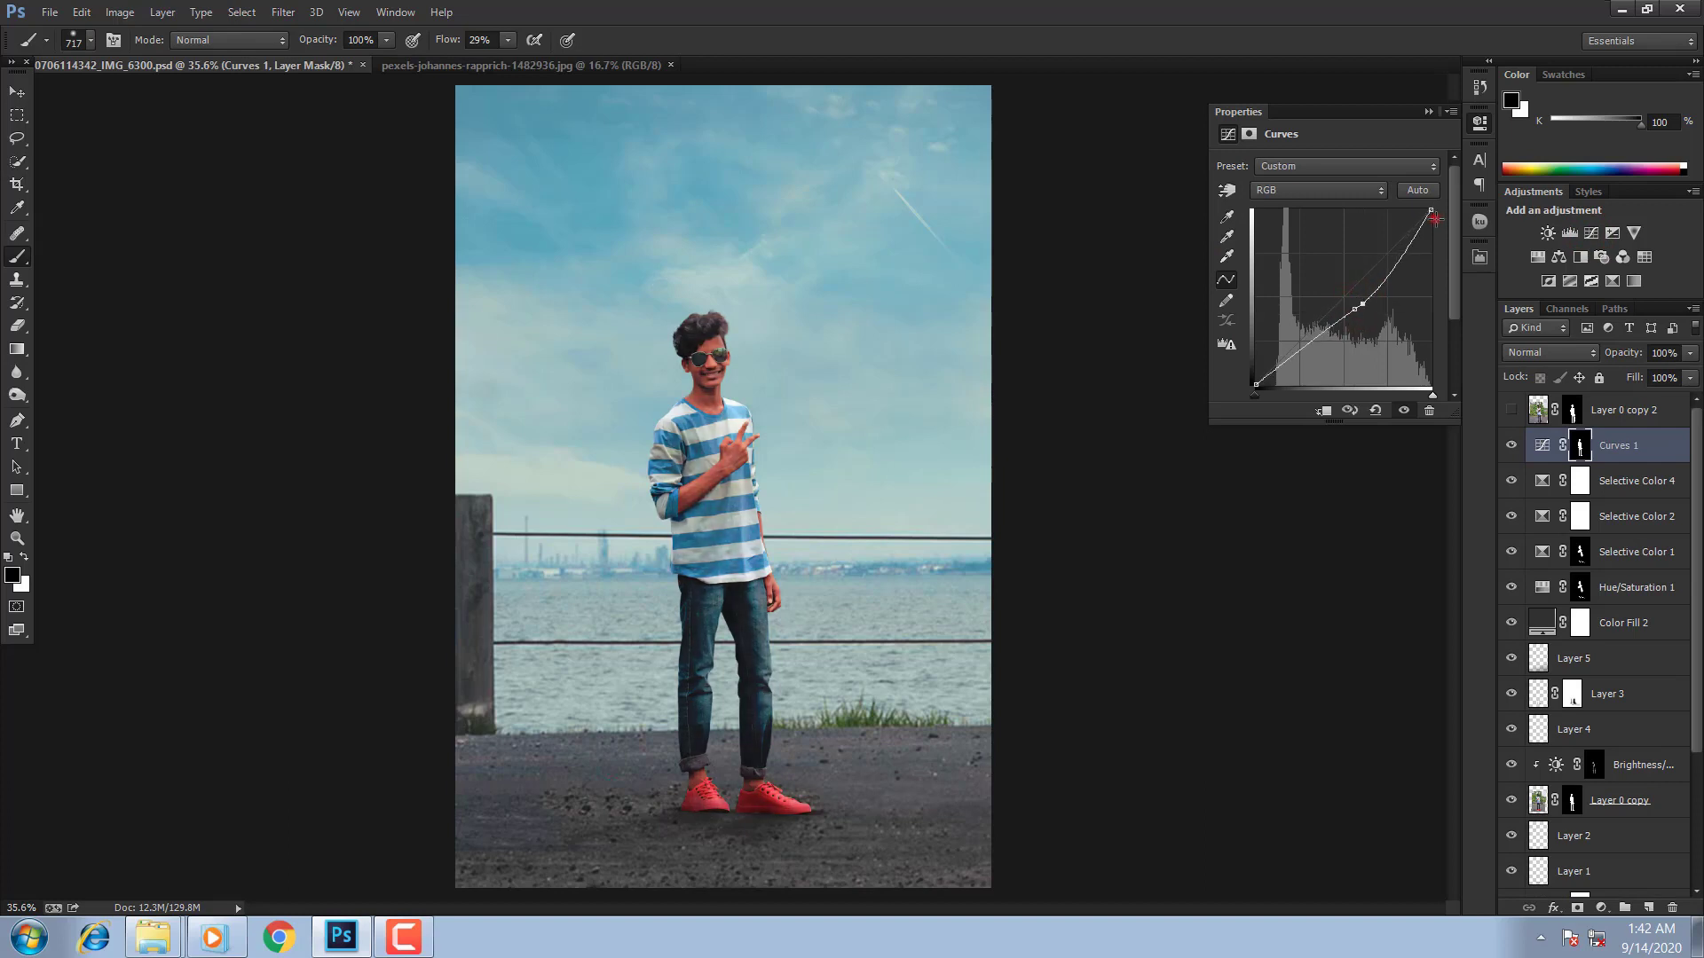
click(1374, 410)
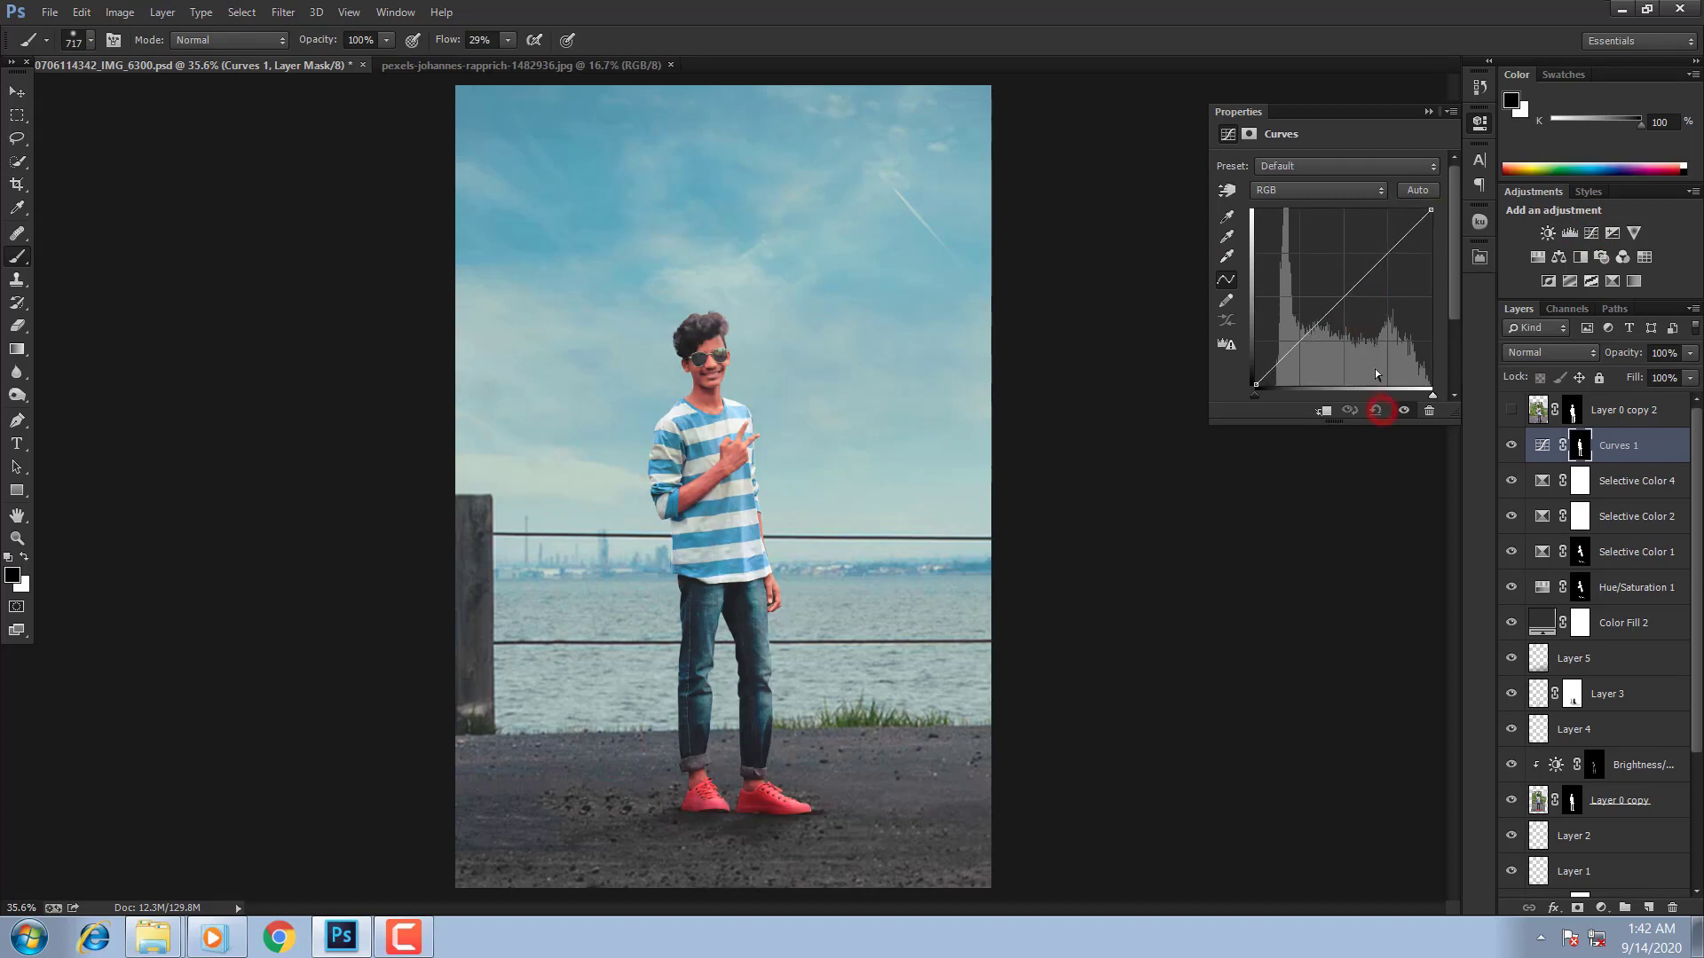
drag(1435, 208, 1440, 235)
key(ctrl+i)
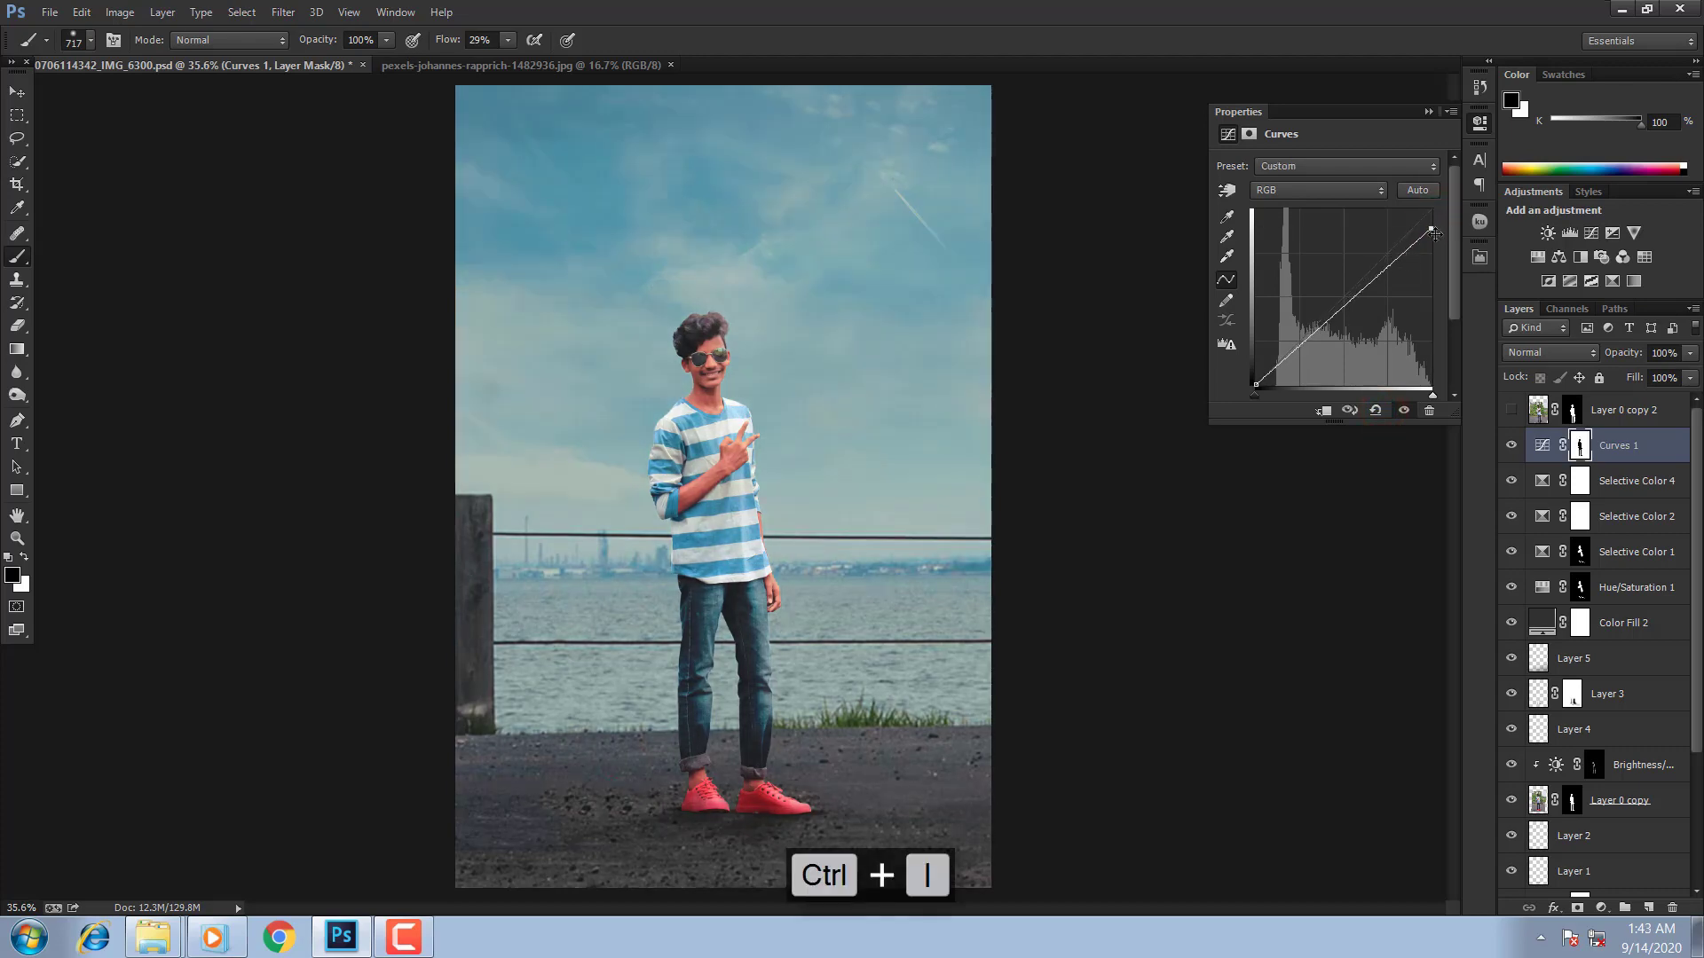
Step: Try painting the Curves mask white over the boy's sleeve at 29% flow and undo the strokes
scroll(714, 488, up, 6)
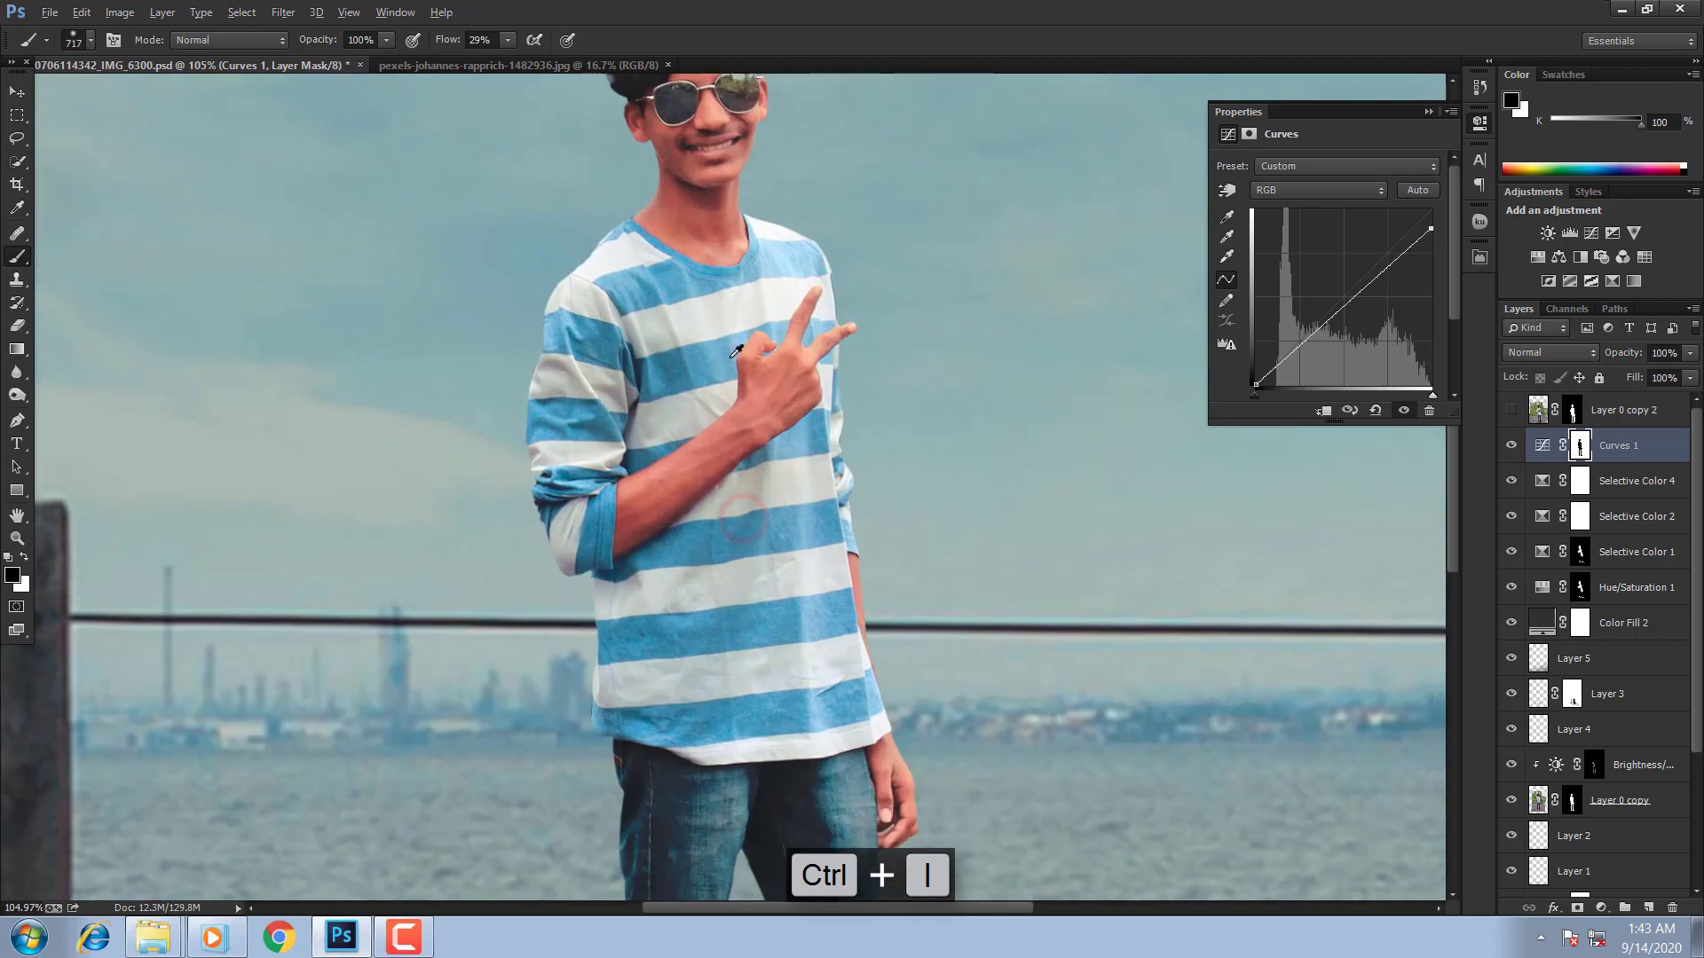
drag(707, 349, 456, 349)
key(x)
drag(657, 331, 517, 594)
key(ctrl+alt+z)
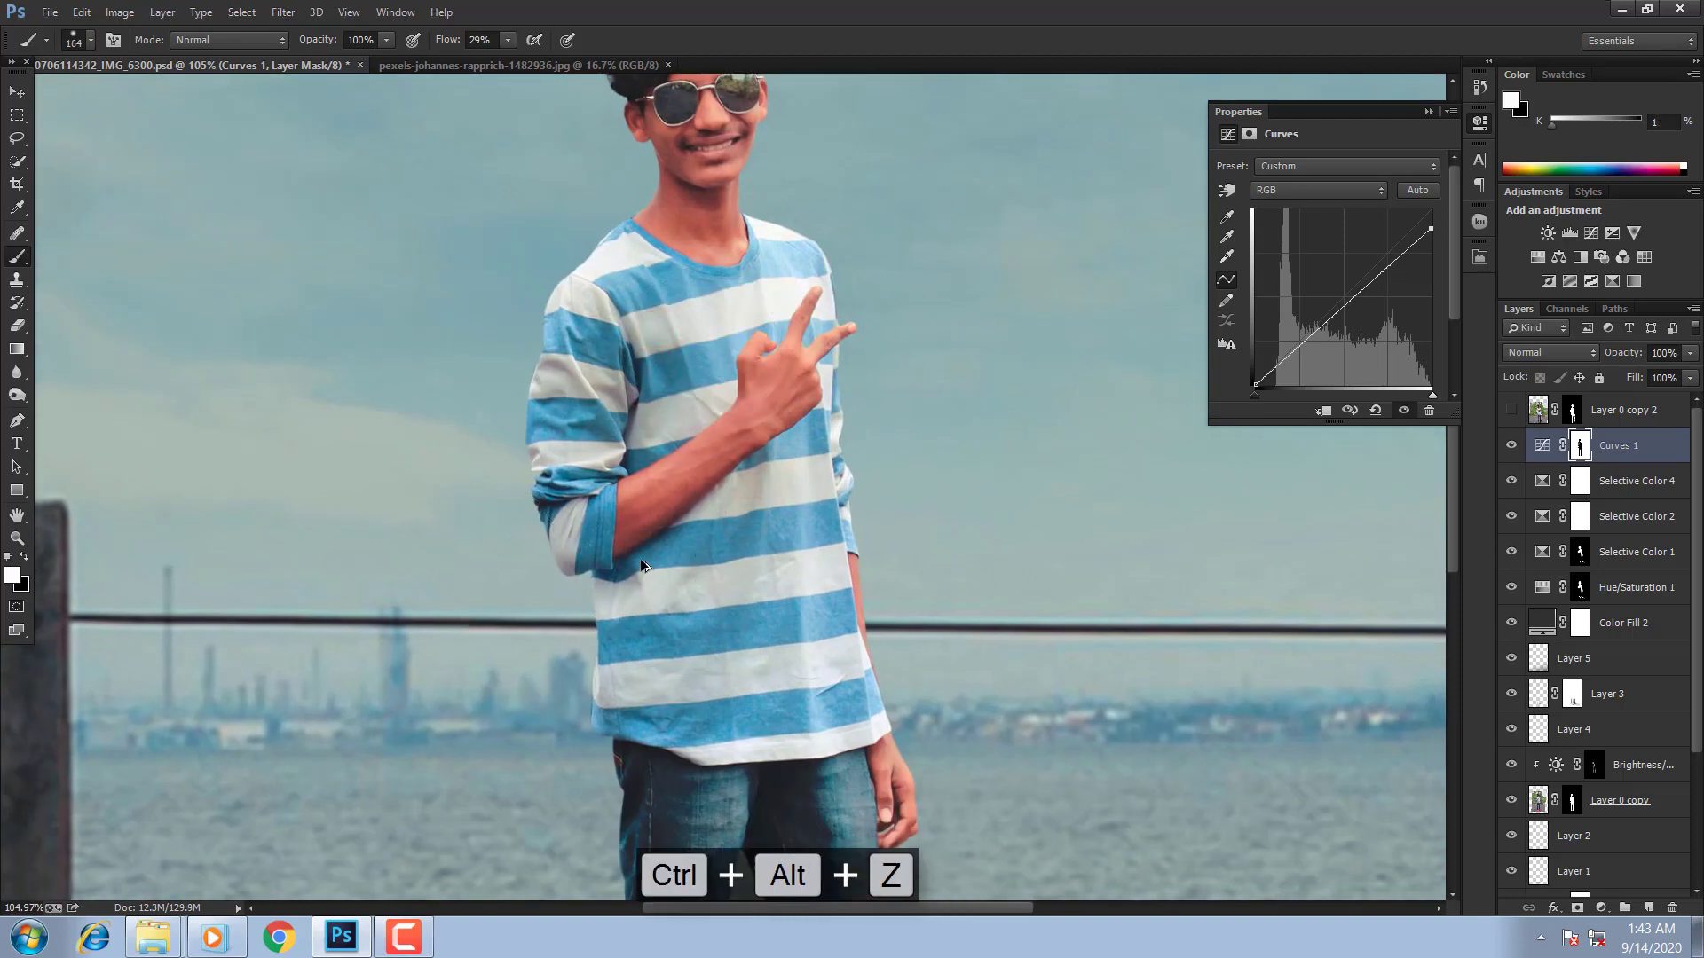
key(ctrl+alt+z)
Step: Paint the Curves mask white over the folds of the boy's sleeve and shirt with a small soft brush at 5% flow
drag(559, 358, 526, 357)
drag(625, 340, 593, 338)
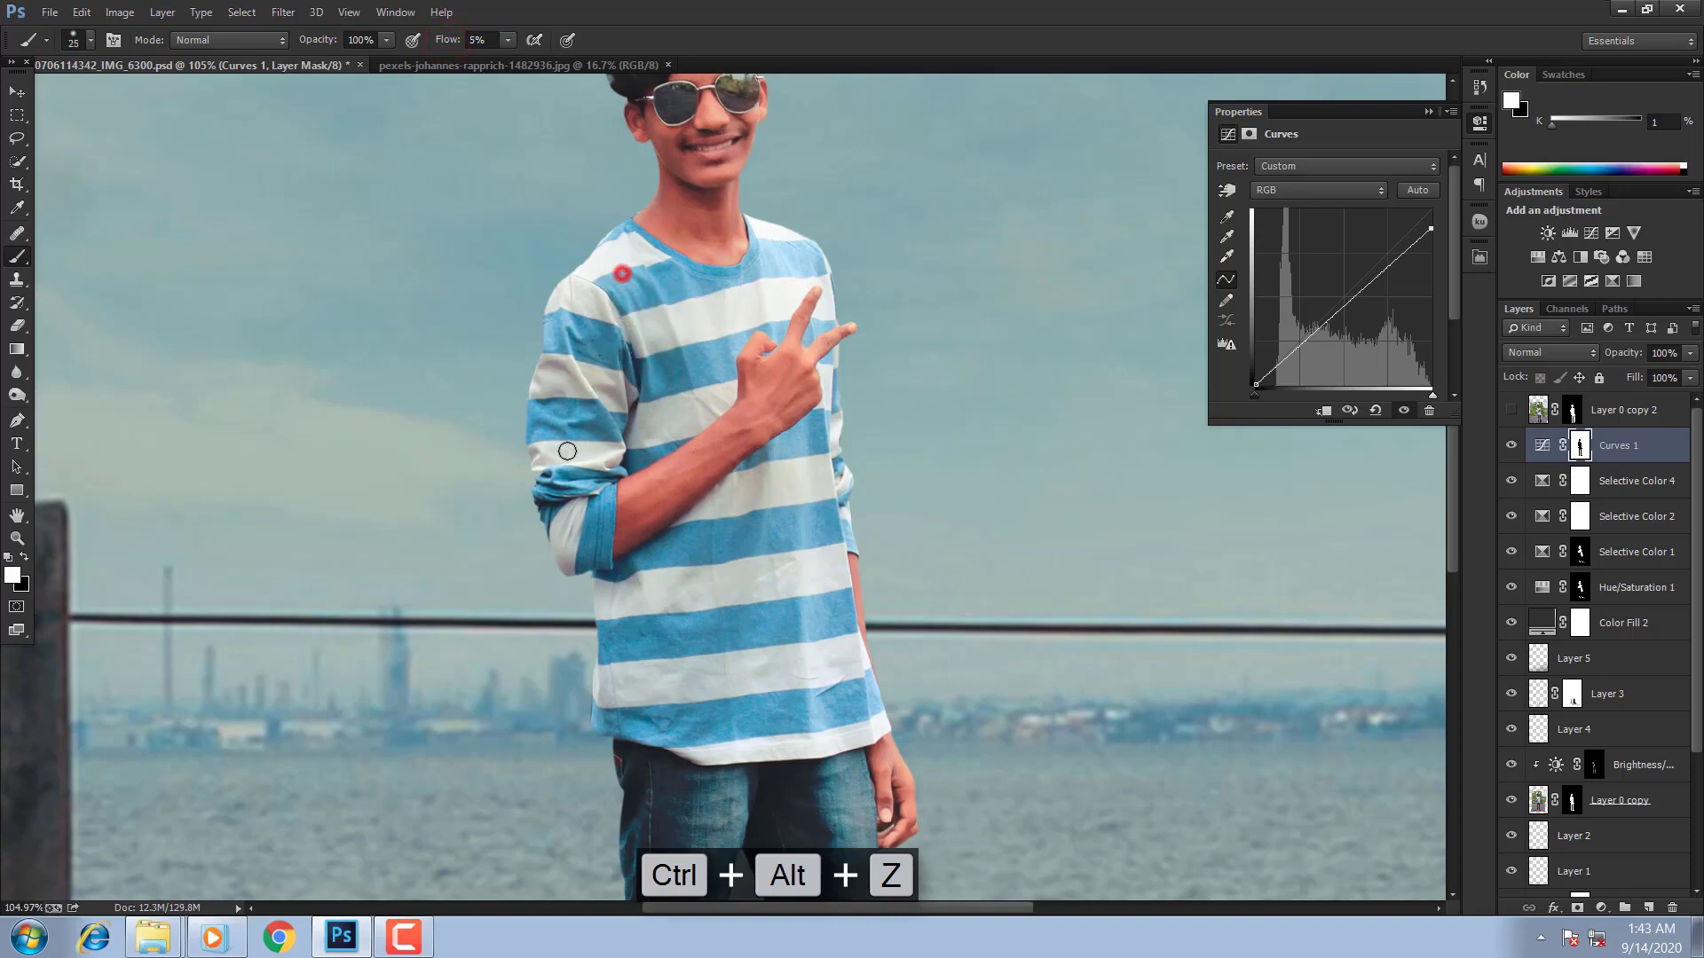
drag(735, 519, 762, 518)
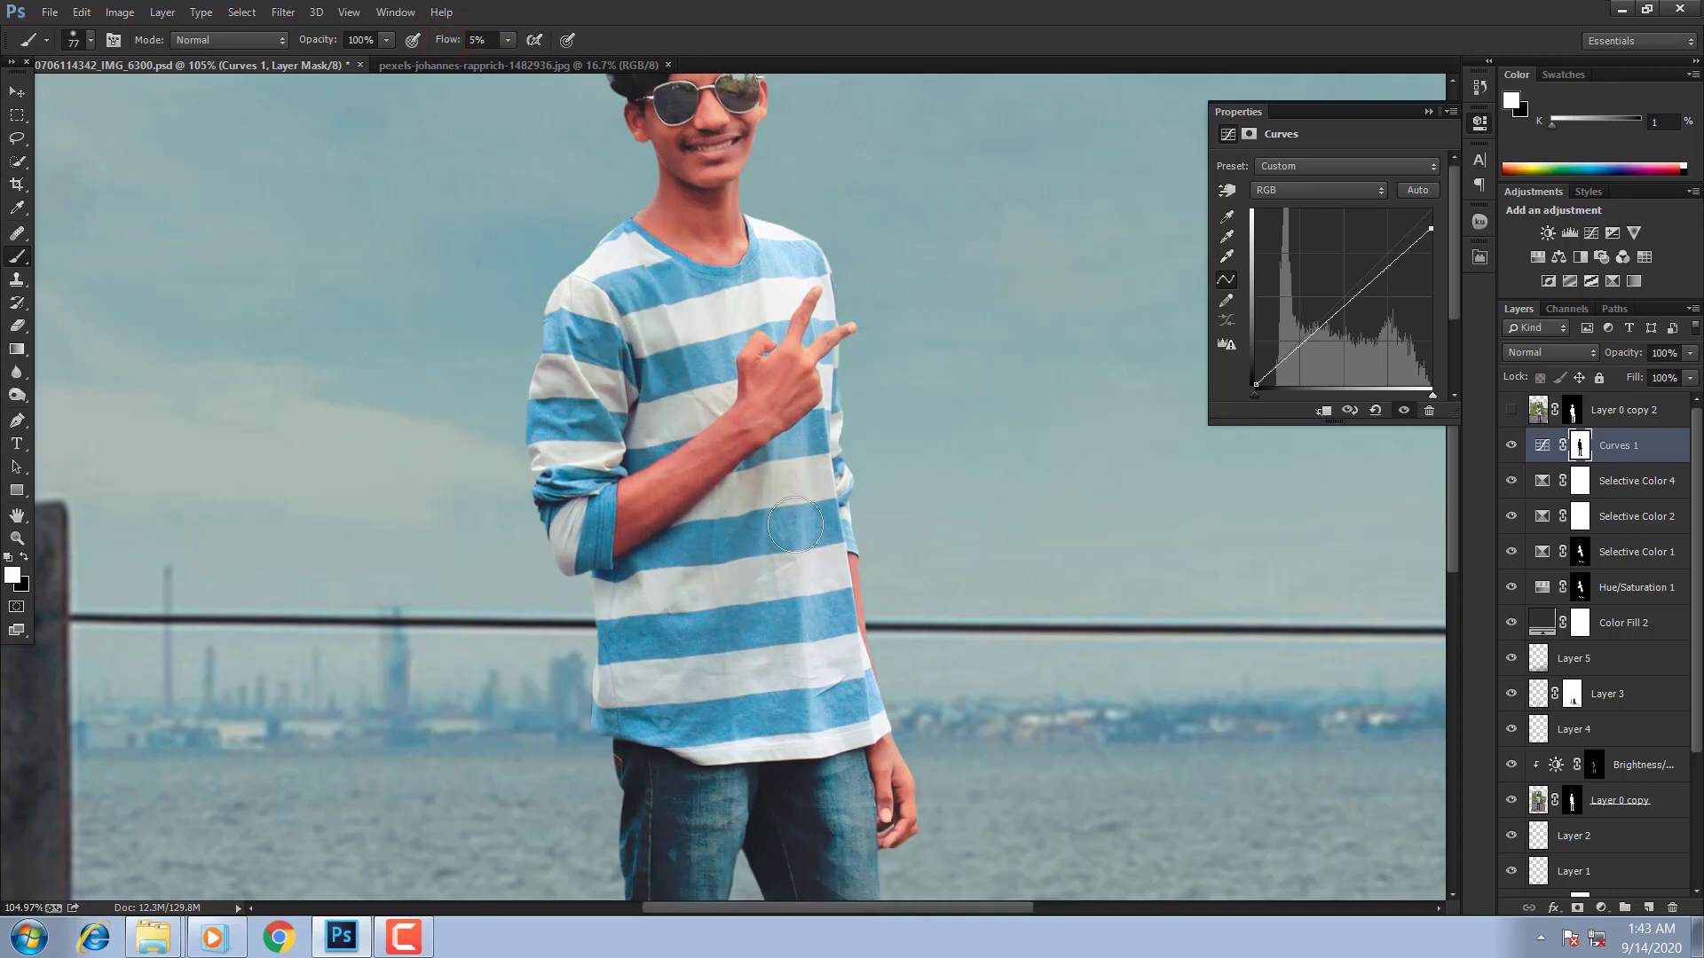
key(x)
drag(673, 701, 709, 388)
key(x)
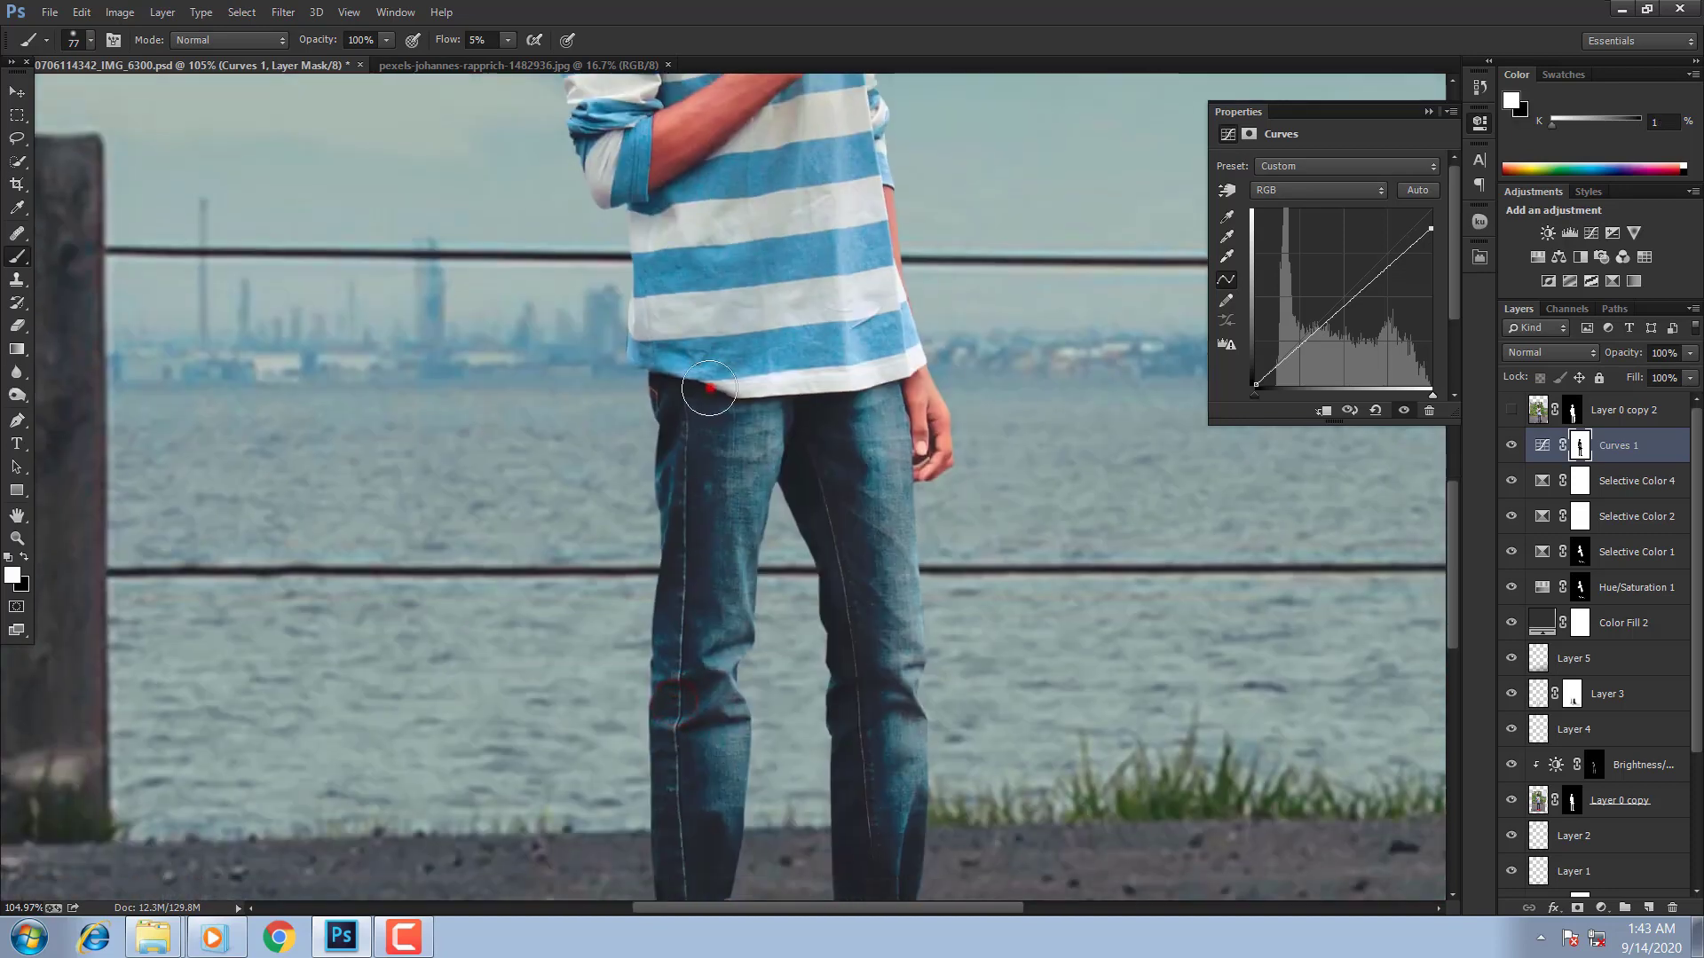
Step: Raise the brush flow to 66% and paint the Curves mask around the boy's shoes
drag(737, 703, 787, 376)
drag(774, 748, 764, 510)
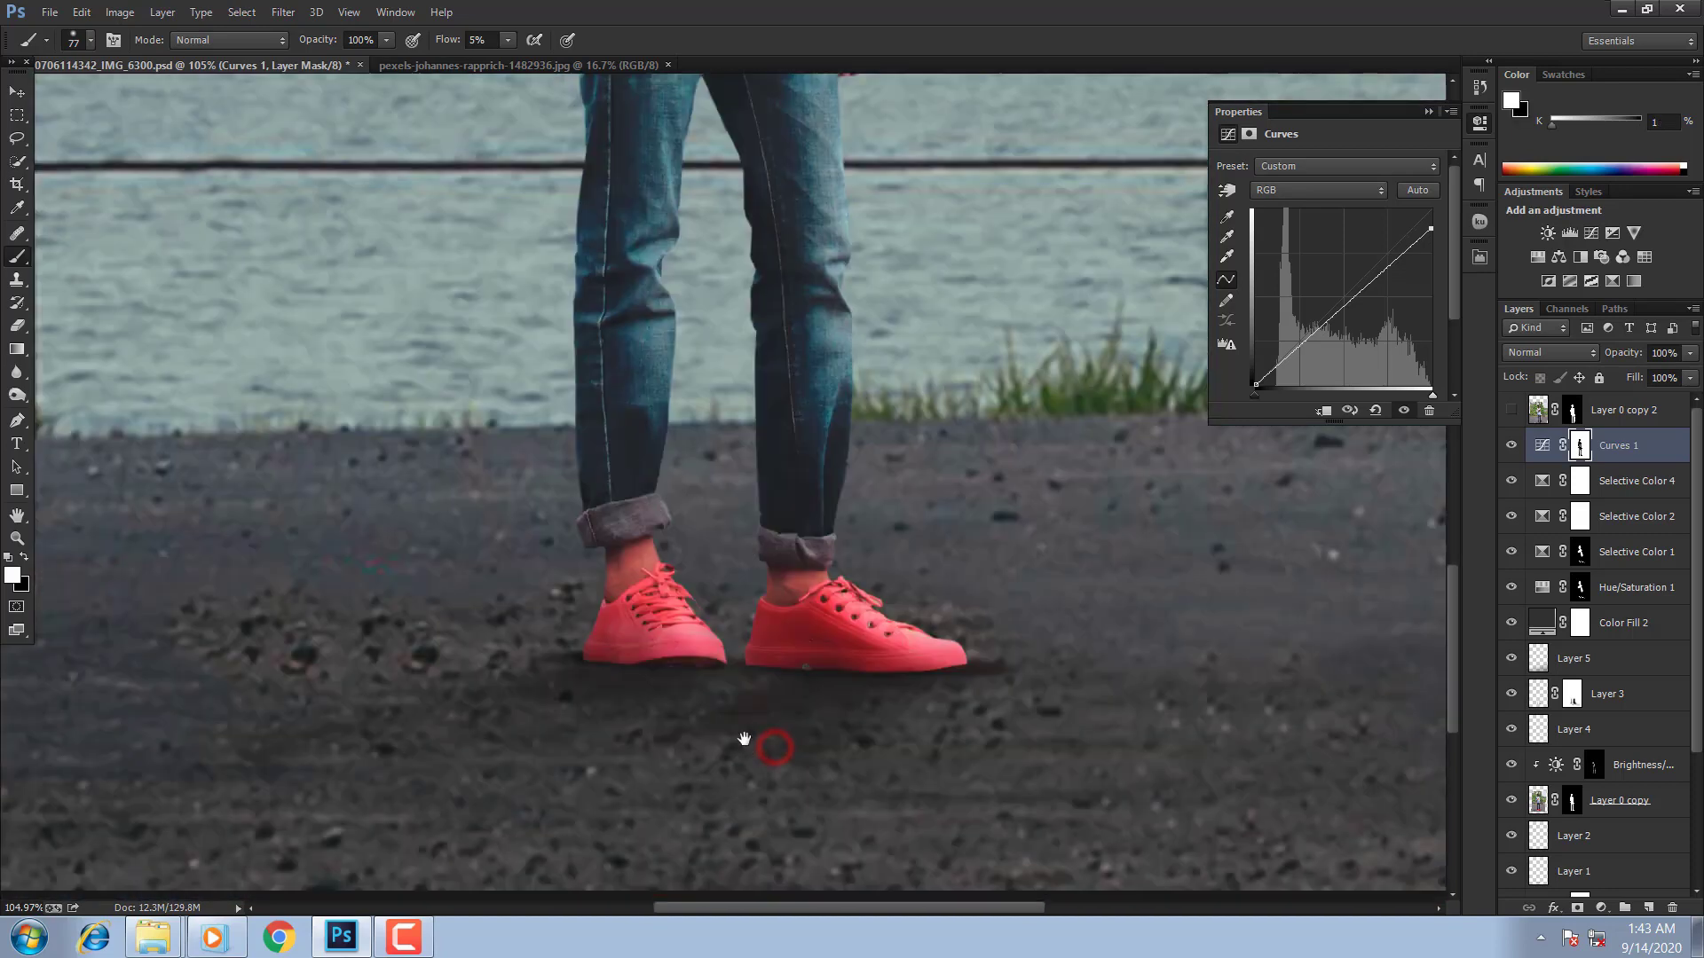
click(643, 680)
drag(446, 40, 497, 47)
drag(703, 643, 559, 661)
key(ctrl+0)
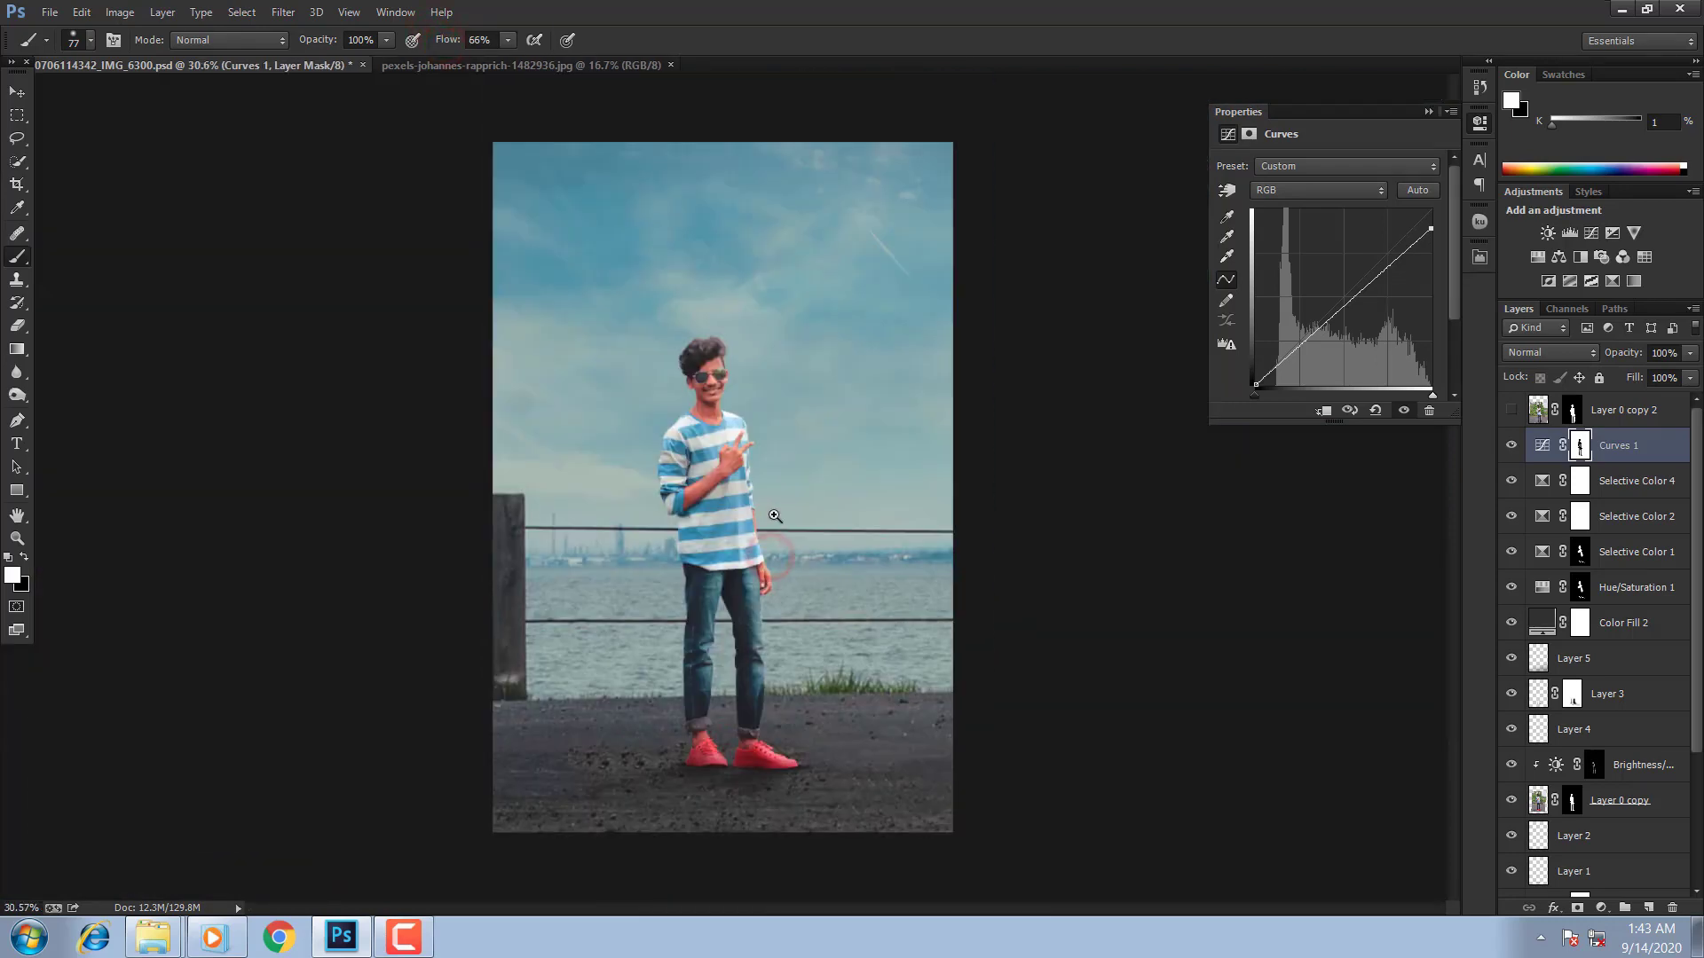
Step: Lower the brush flow to 12% and touch up the Curves mask over the boy's forearm and face
drag(712, 436, 940, 499)
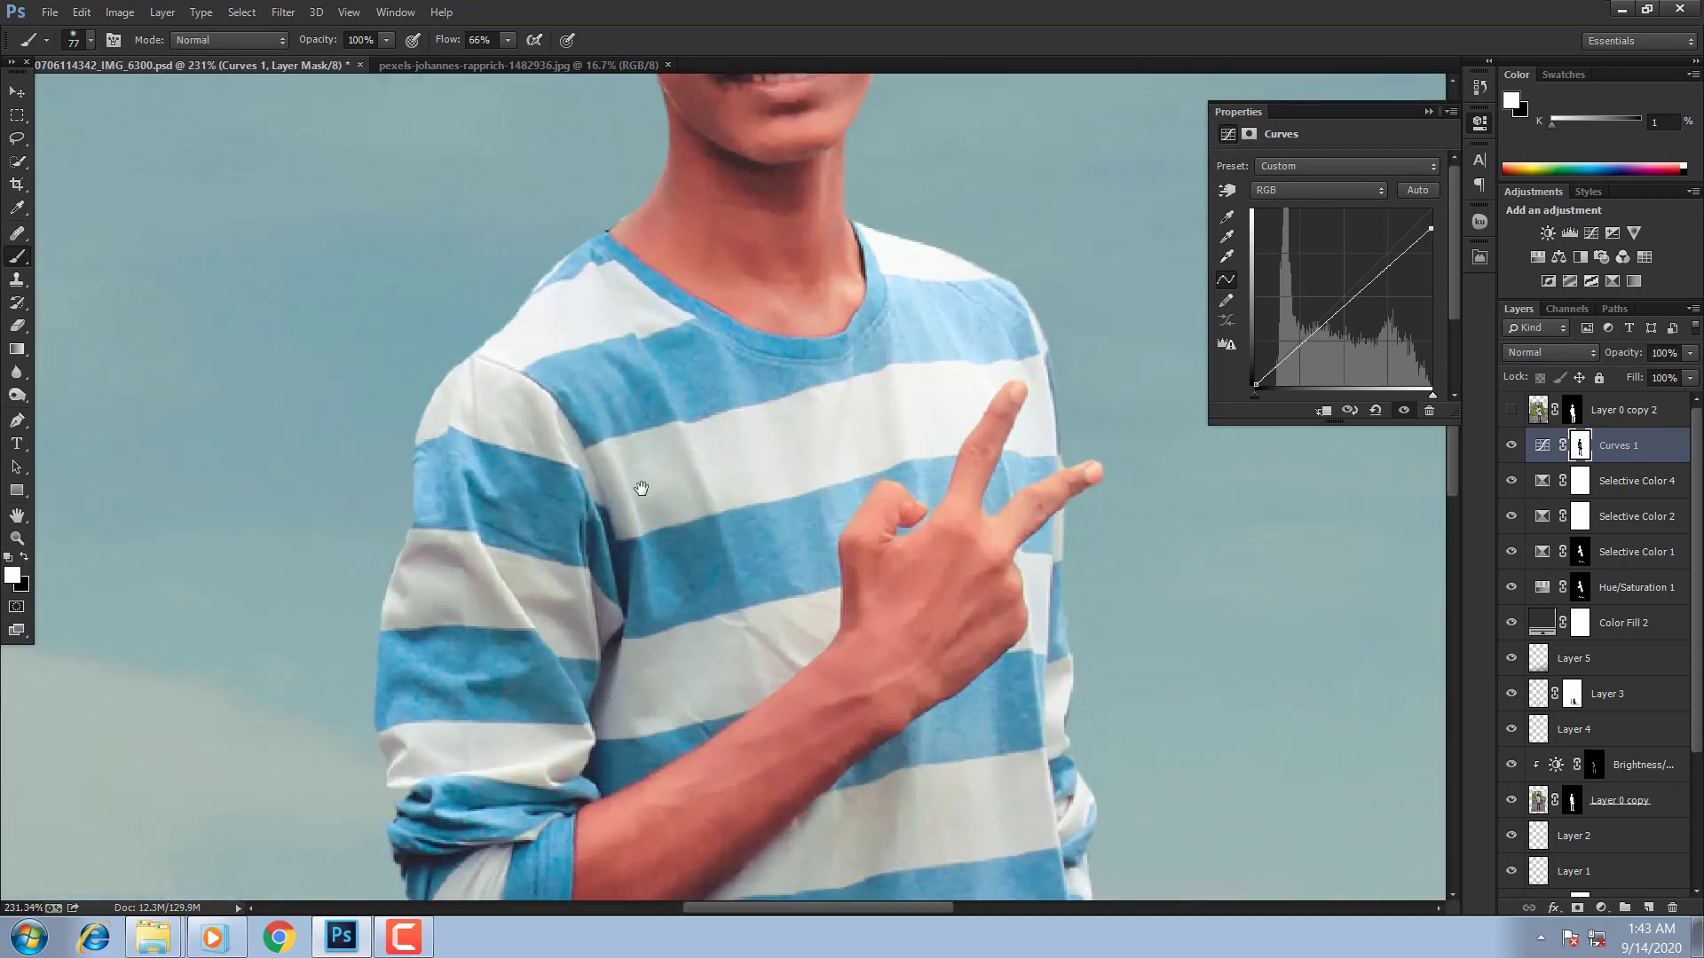
drag(641, 531, 566, 315)
click(507, 39)
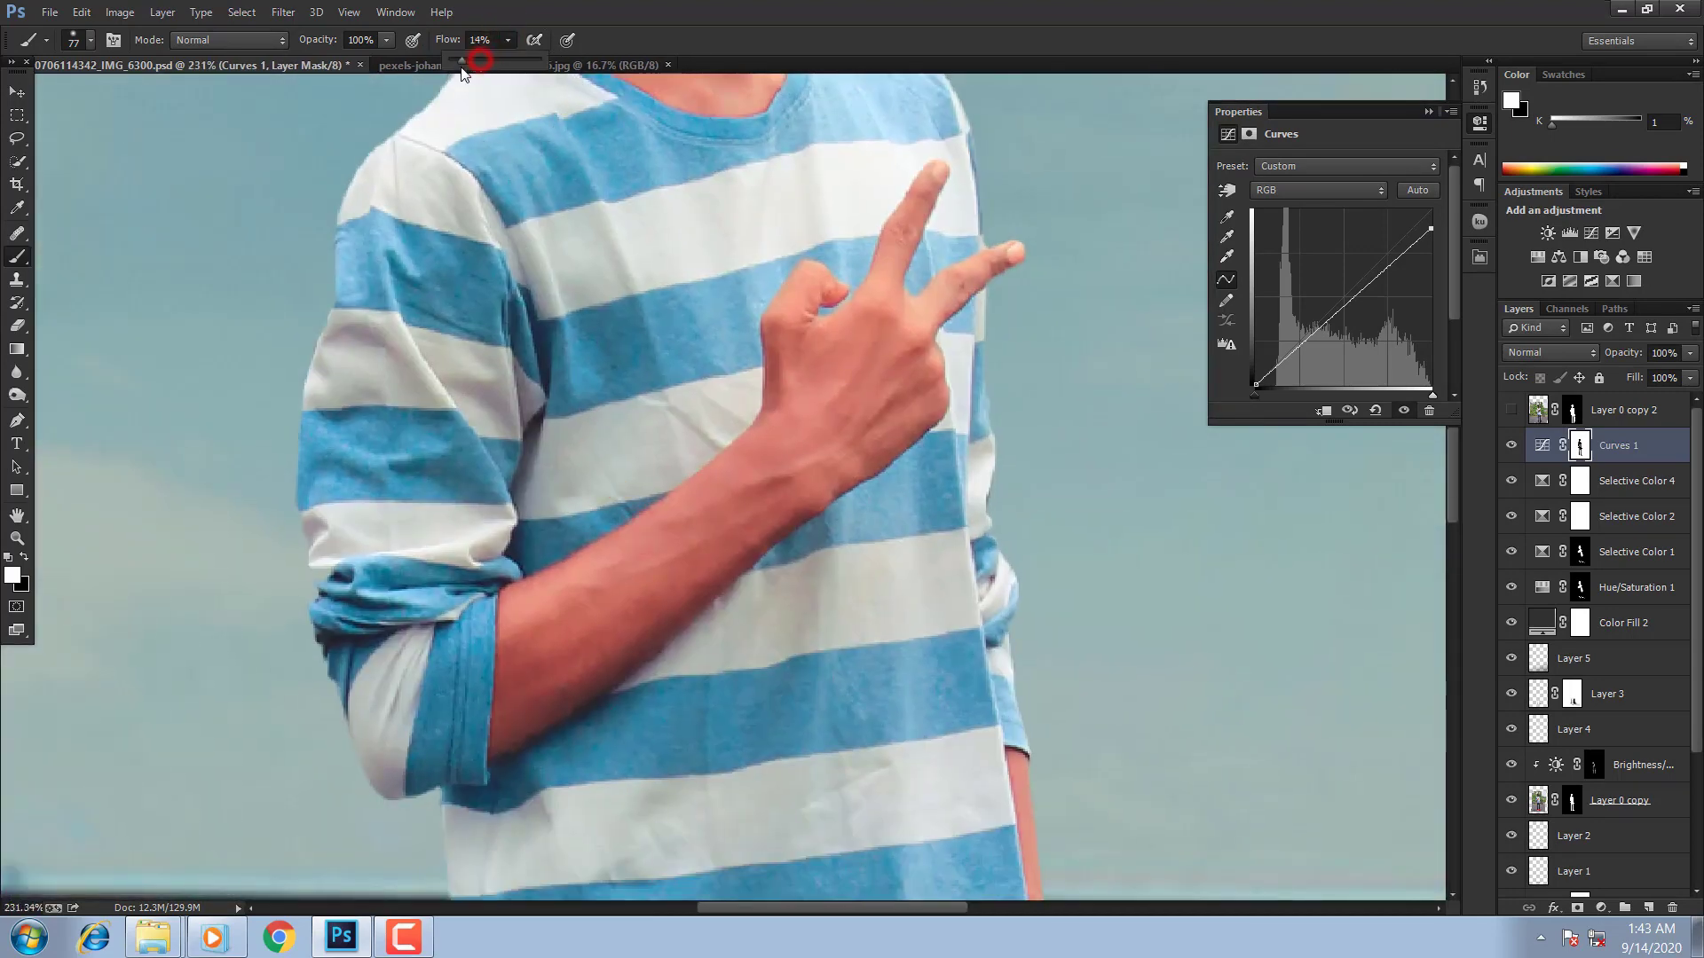
drag(461, 68, 460, 69)
drag(790, 578, 736, 571)
drag(798, 484, 775, 458)
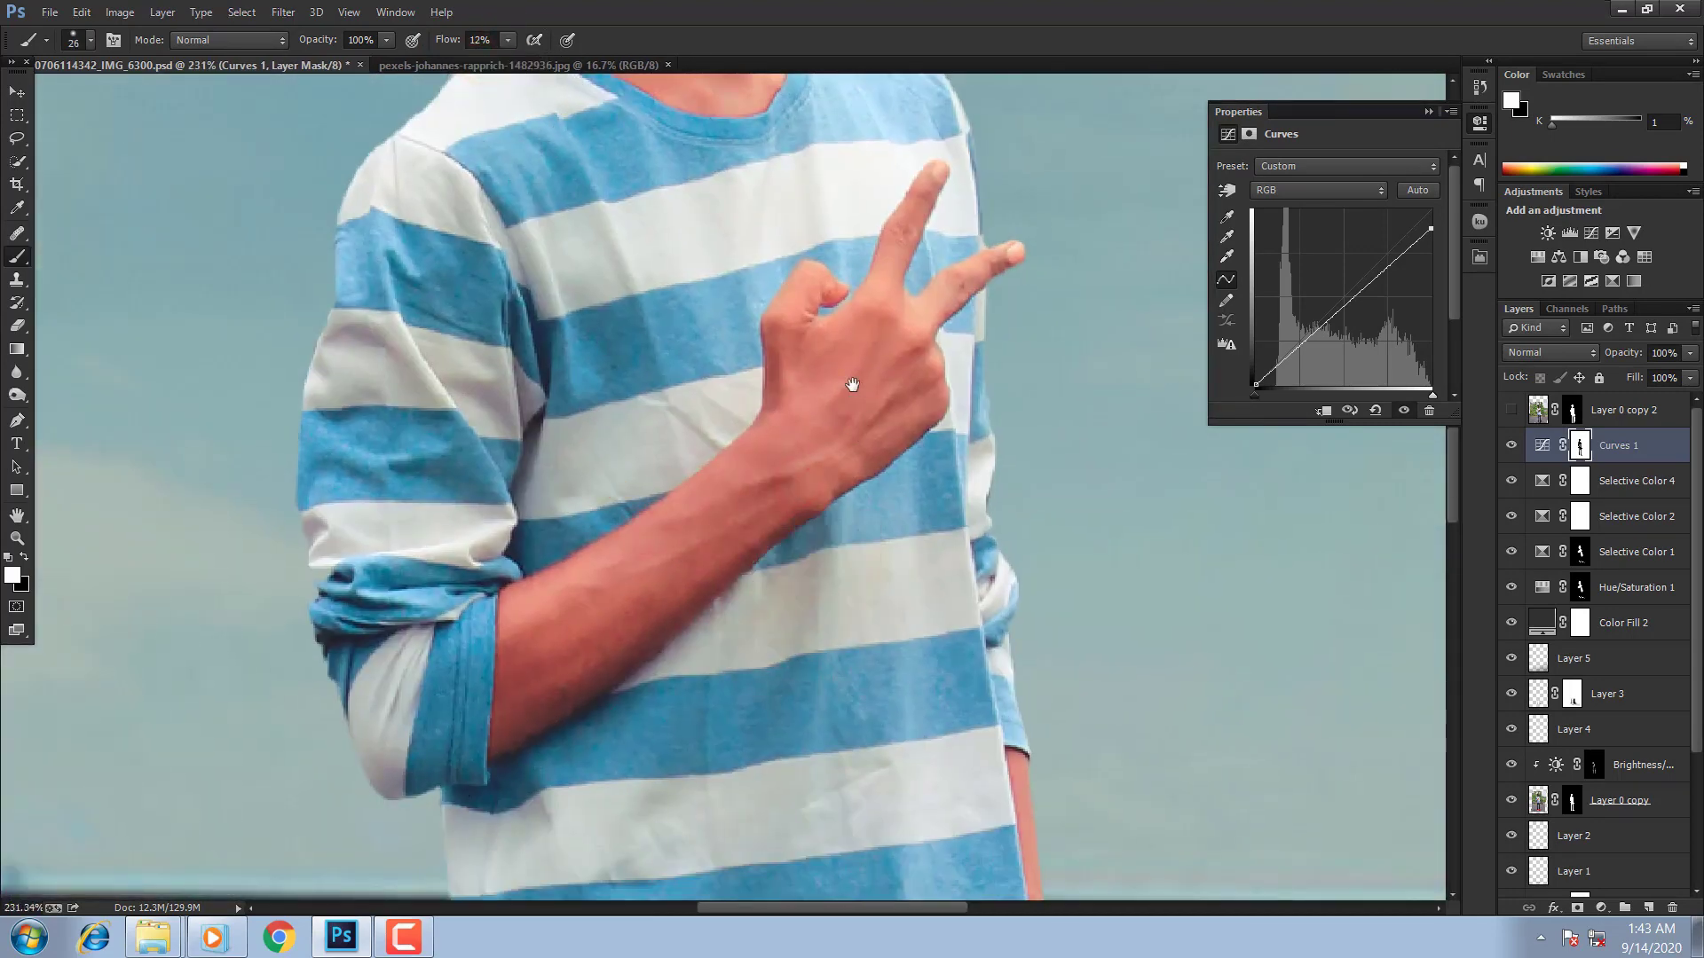
drag(852, 384, 789, 806)
mouse_move(657, 489)
mouse_down()
mouse_move(747, 697)
mouse_move(763, 848)
mouse_up()
drag(720, 533, 692, 561)
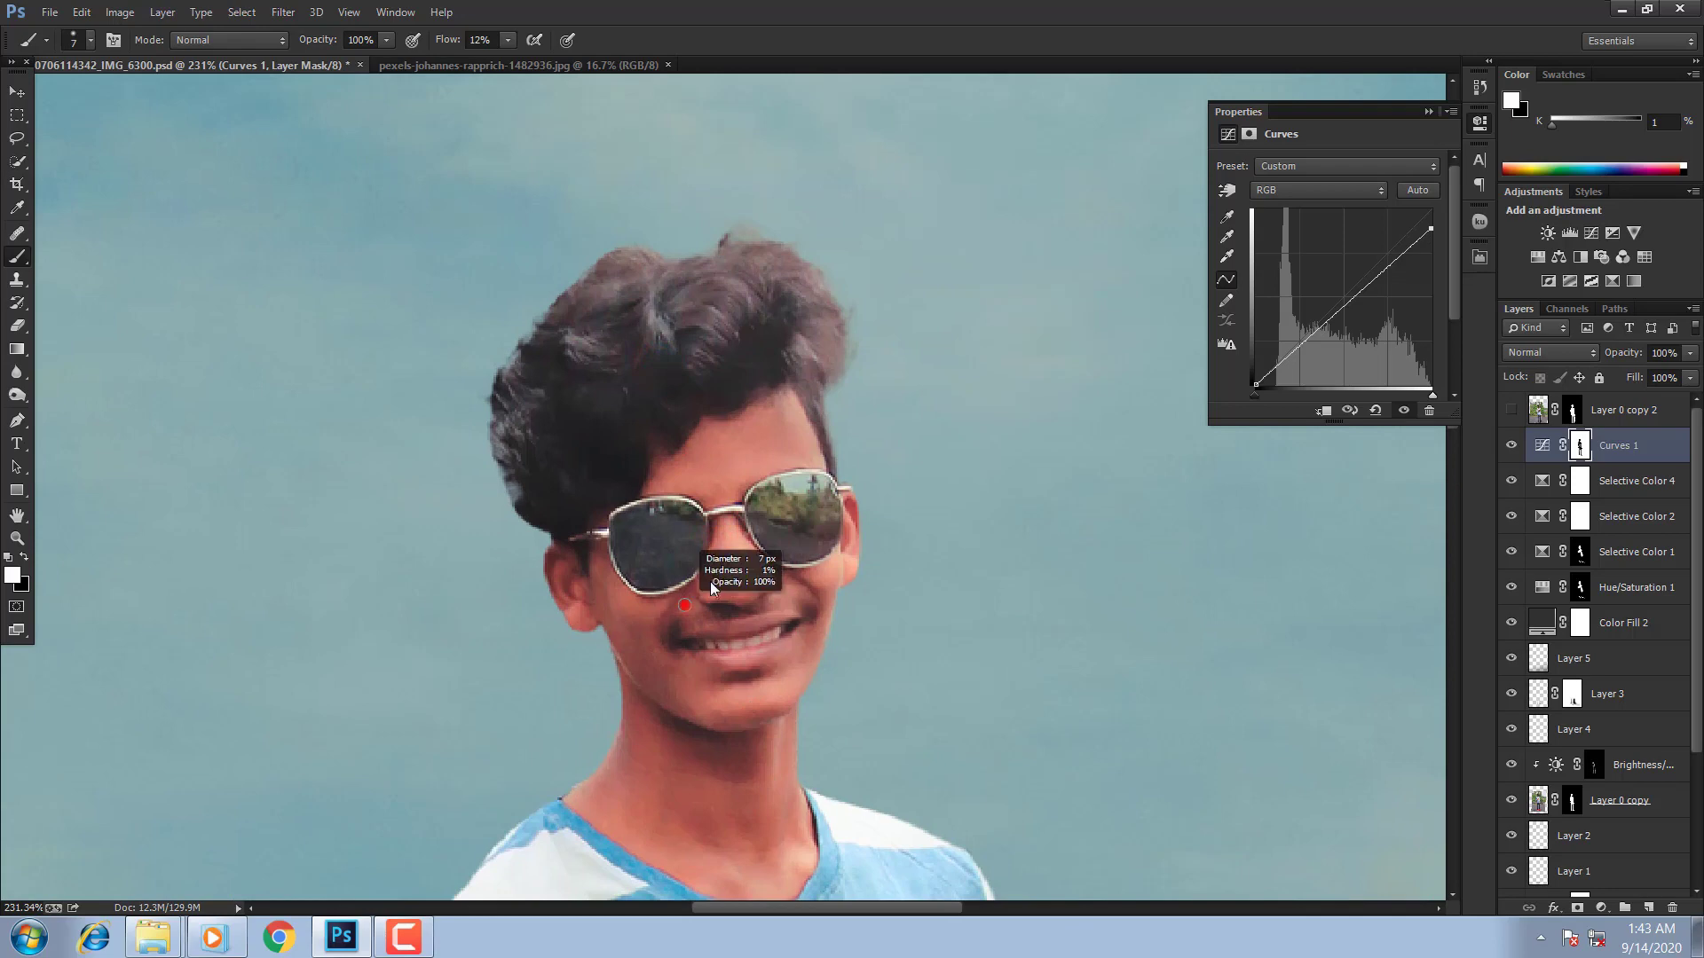
scroll(689, 609, down, 5)
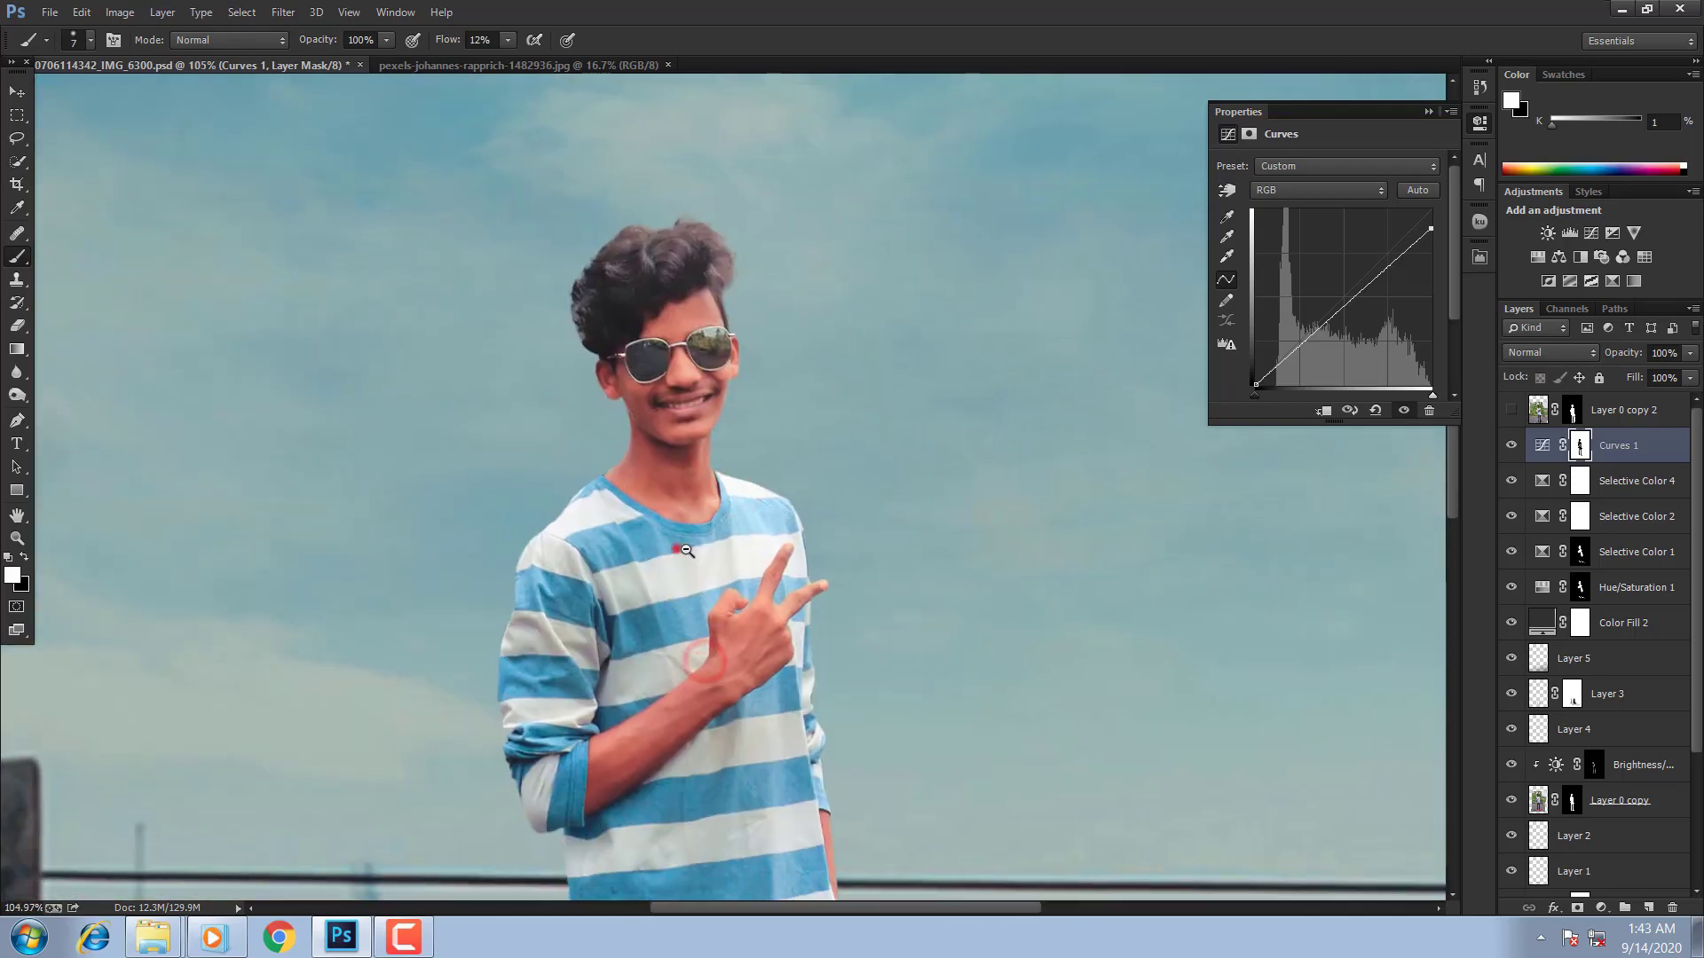
mouse_move(710, 561)
mouse_down()
mouse_move(738, 567)
mouse_move(681, 813)
mouse_up()
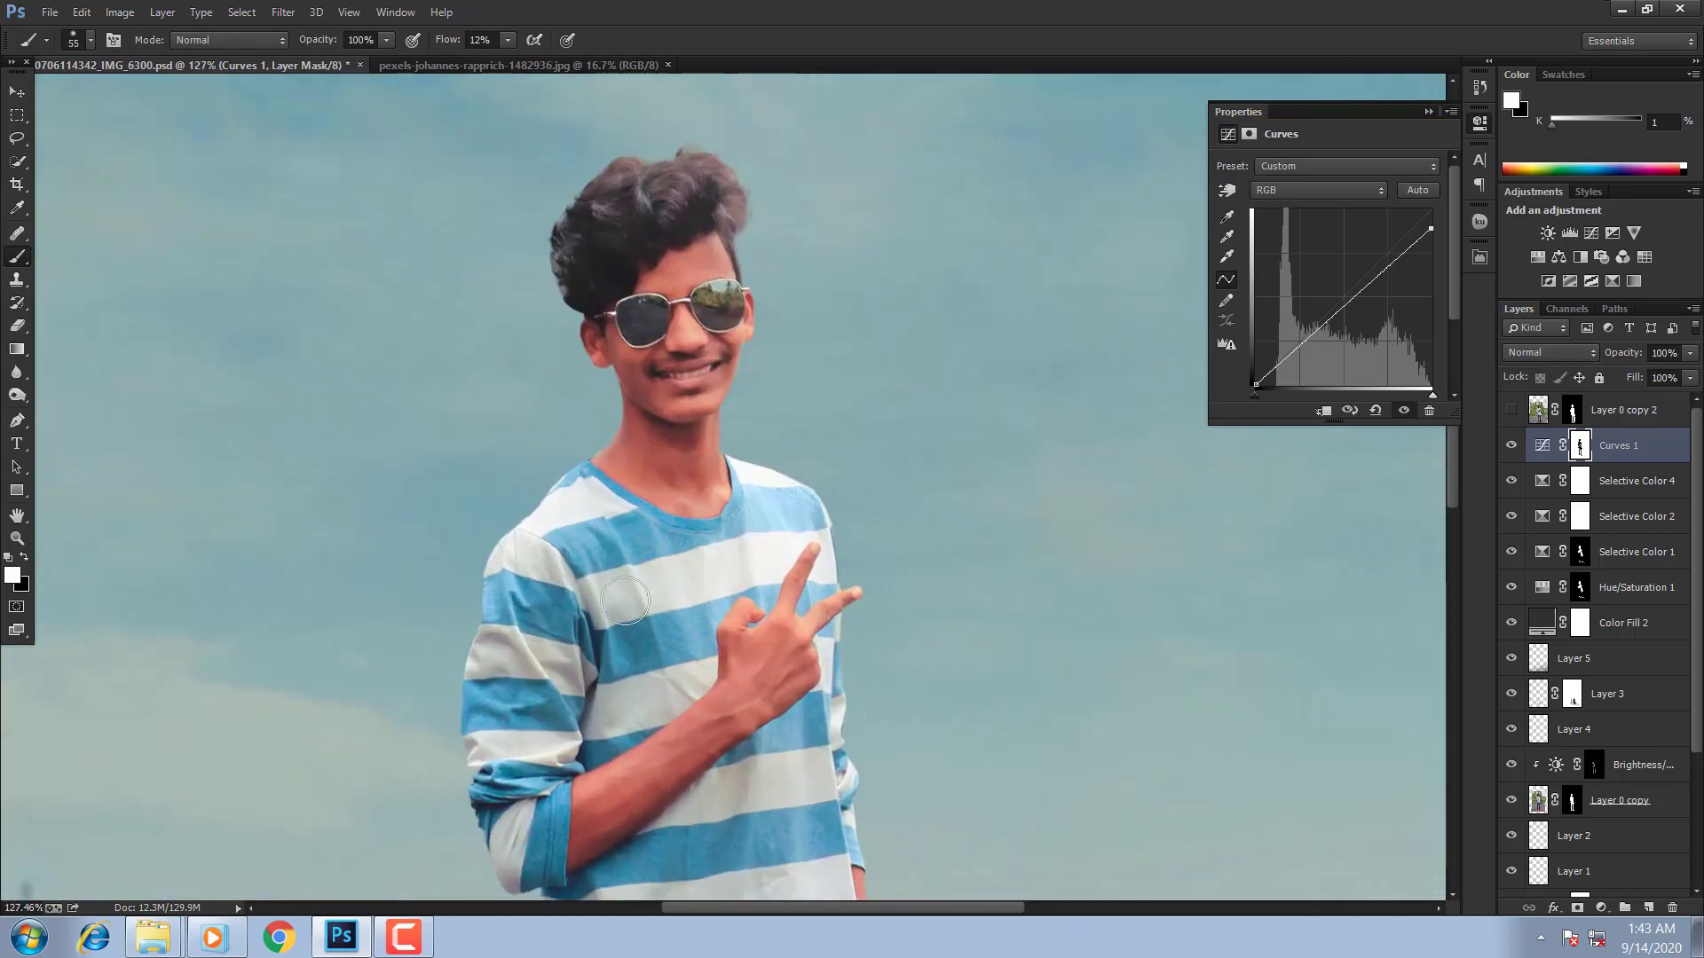
Step: Paint the Curves mask alternately black and white over the shirt chest and raised arm with a 55 px brush at 12% flow
key(x)
drag(606, 558, 648, 611)
key(x)
drag(684, 527, 645, 536)
drag(658, 549, 642, 644)
drag(746, 558, 663, 788)
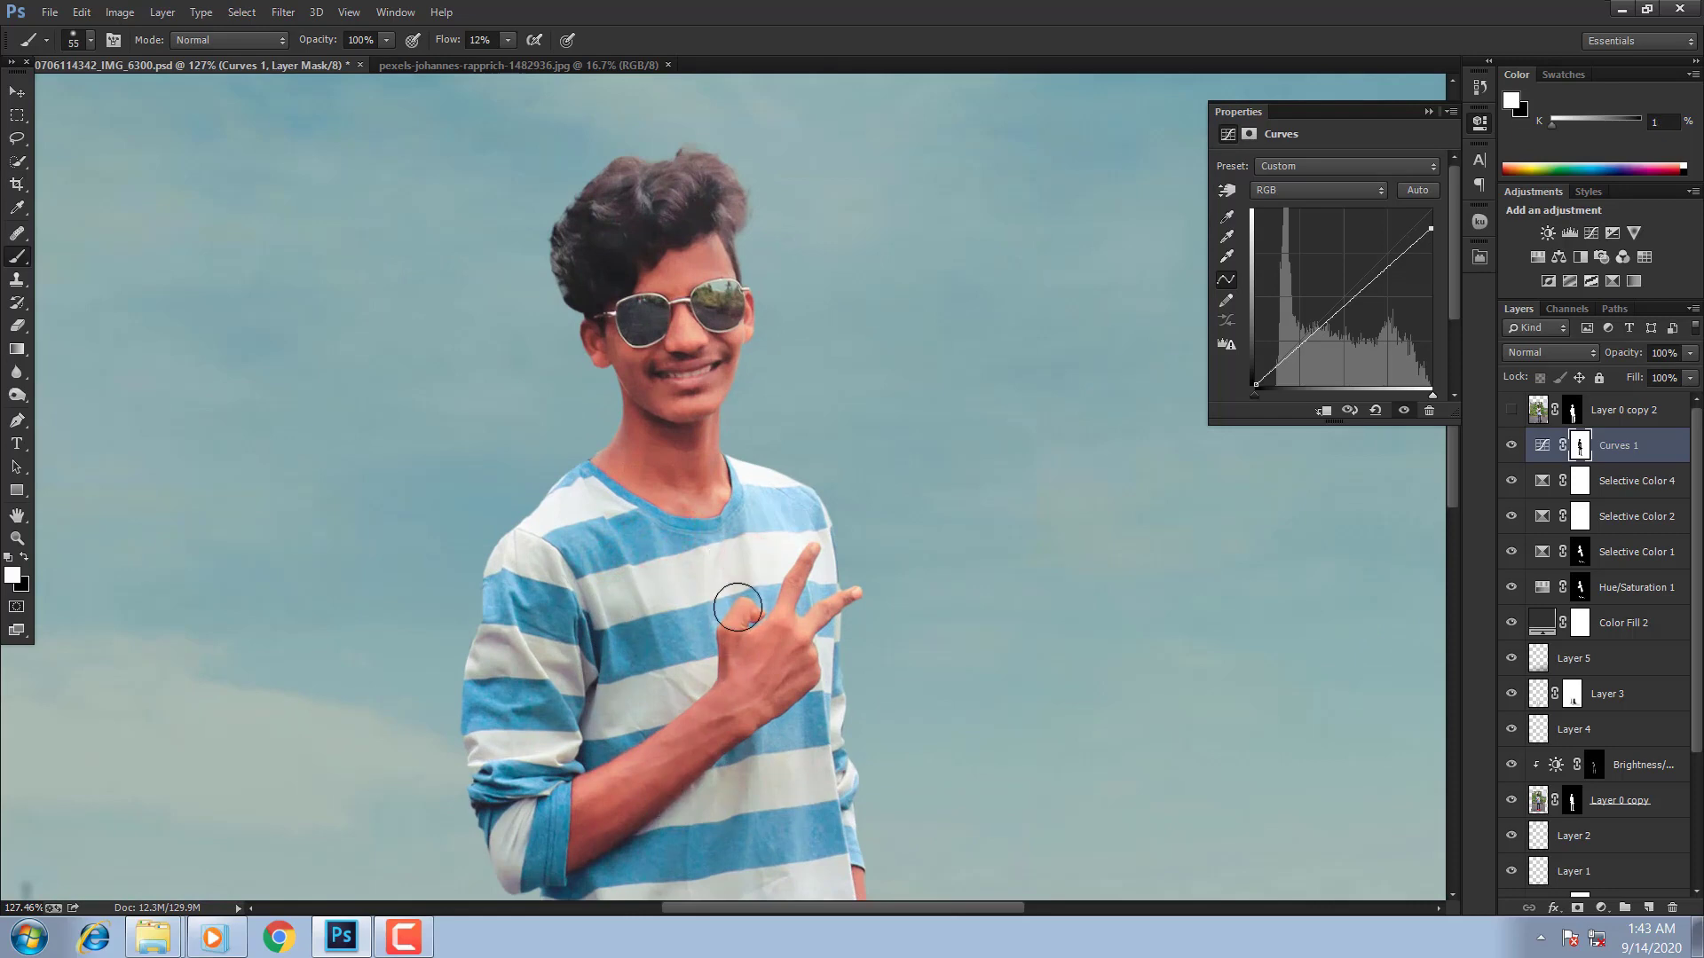
key(x)
drag(769, 529, 614, 888)
key(x)
click(730, 554)
key(x)
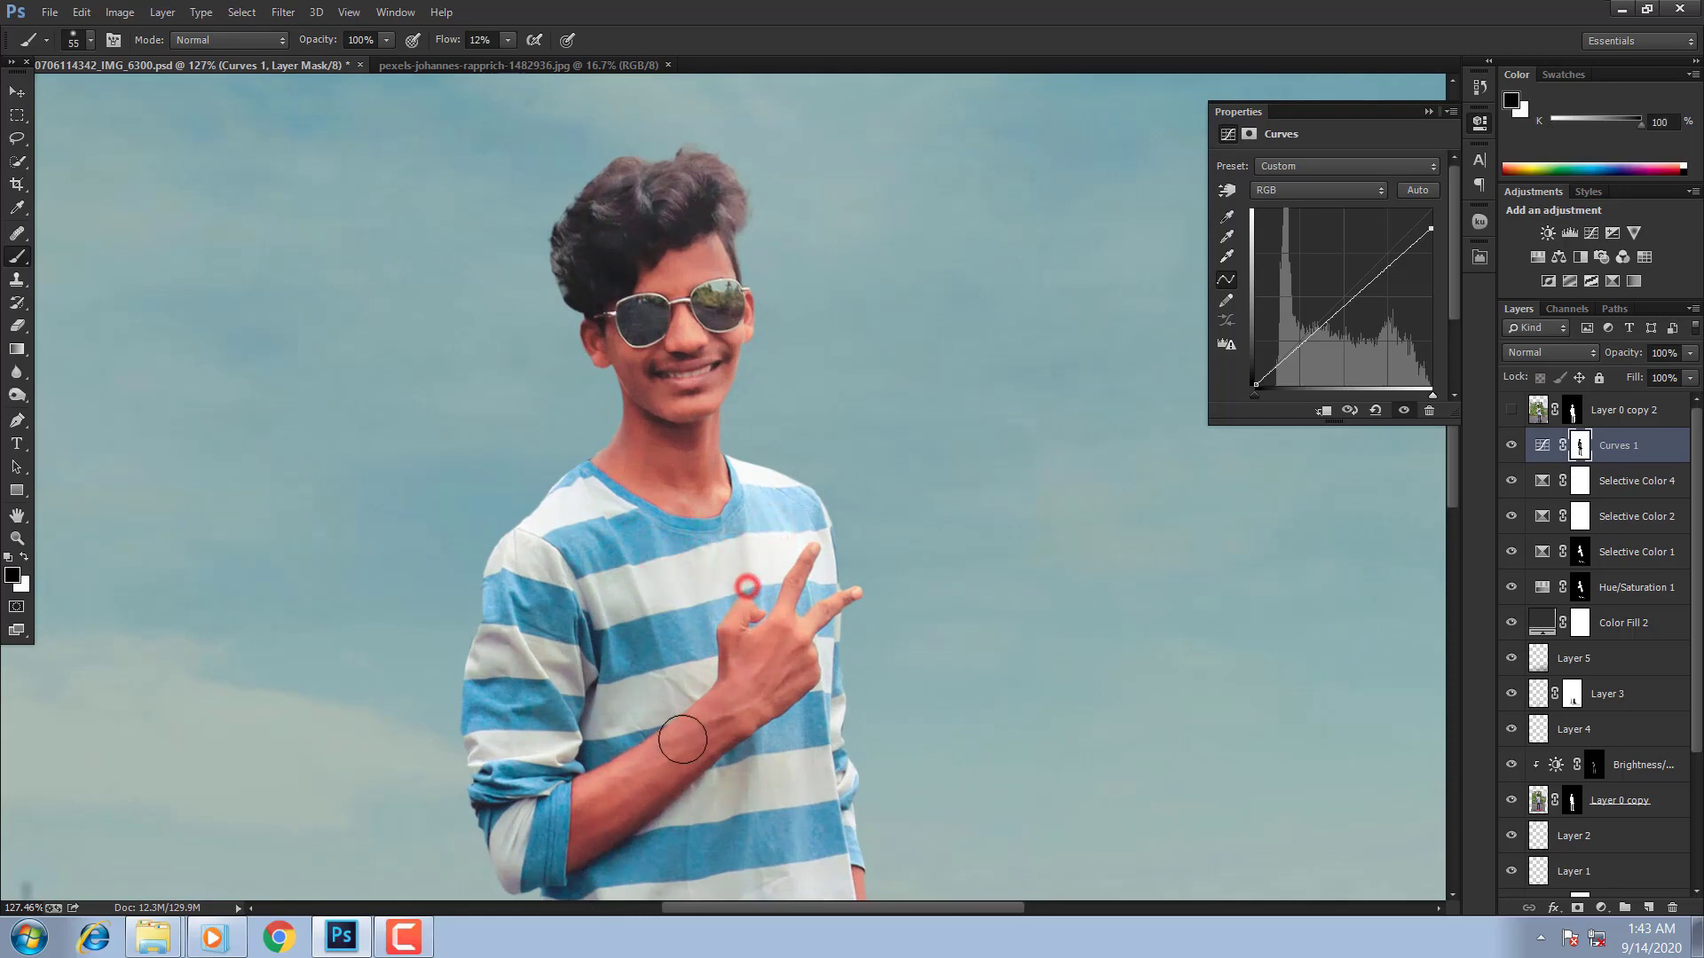
key(ctrl+0)
right_click(680, 628)
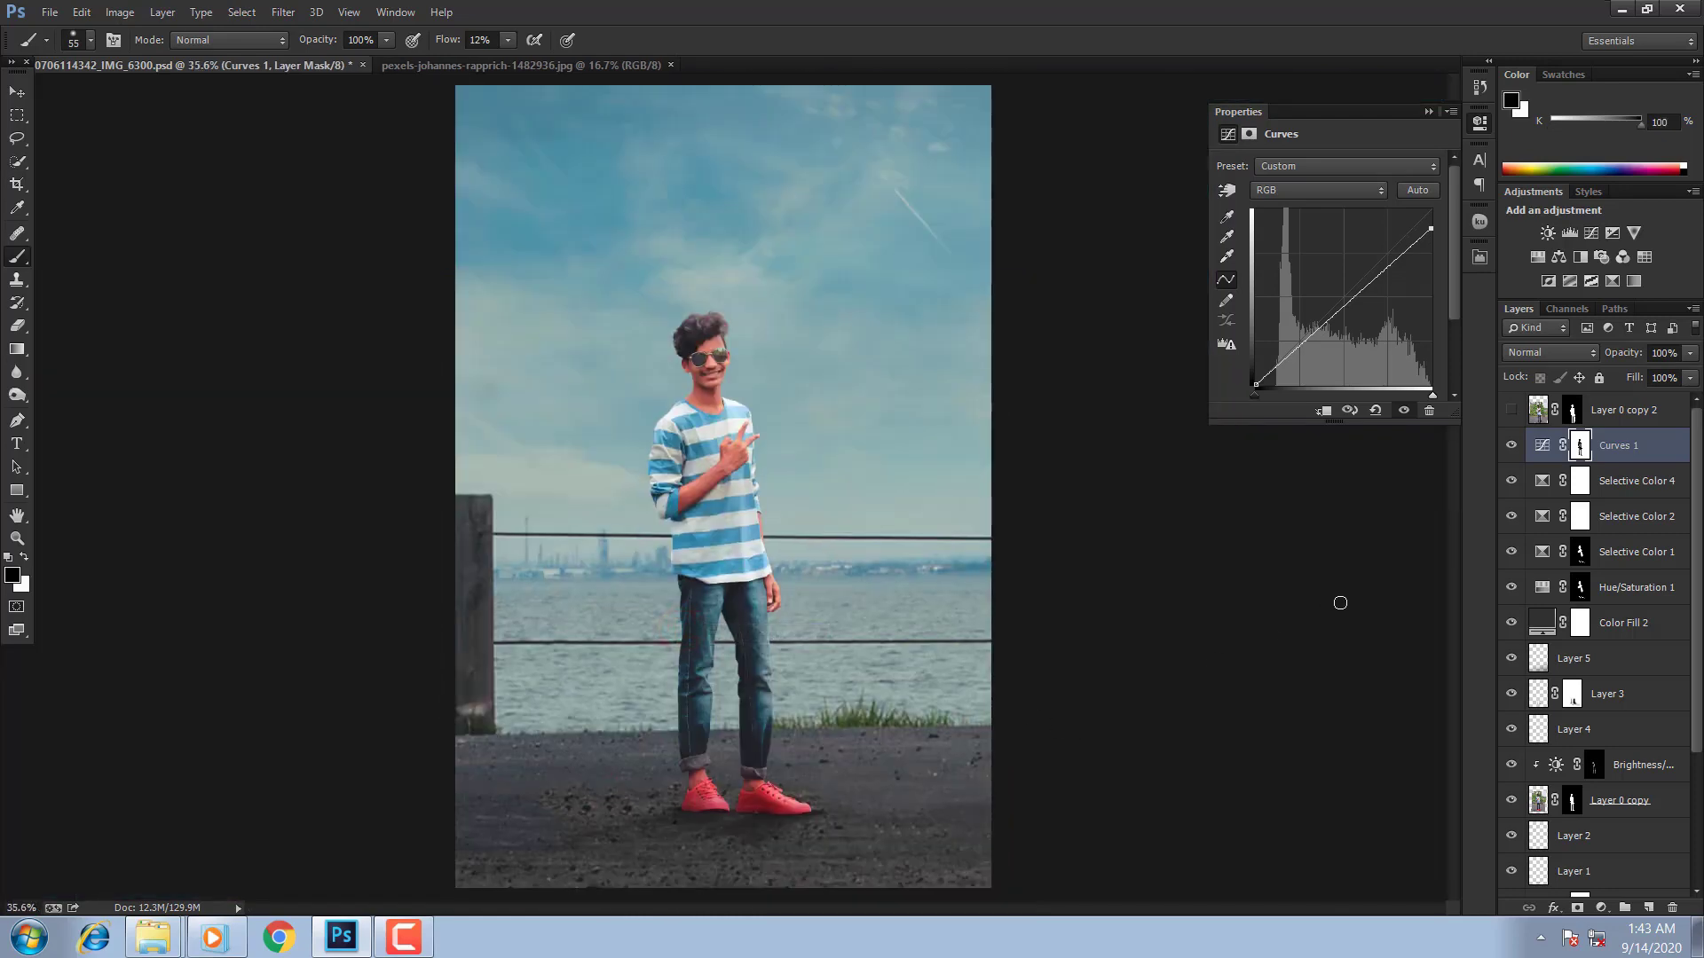
Step: Add a Brightness/Contrast adjustment above Curves 1 with brightness 15 and contrast 20
click(1603, 907)
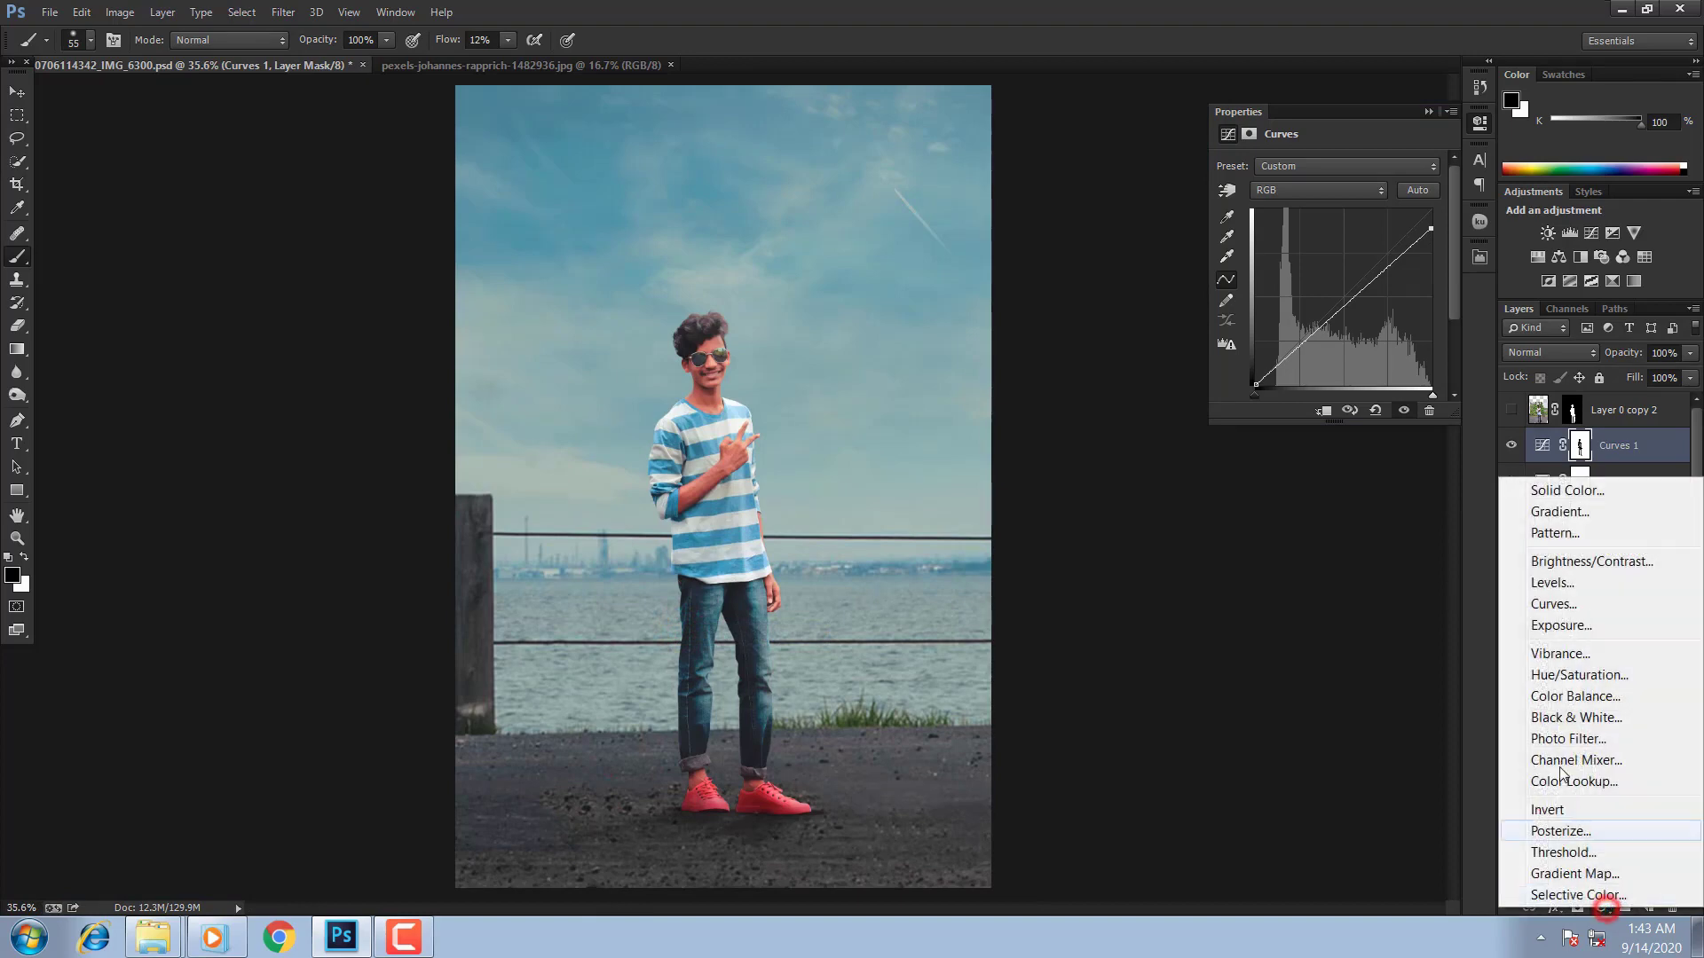
click(1555, 557)
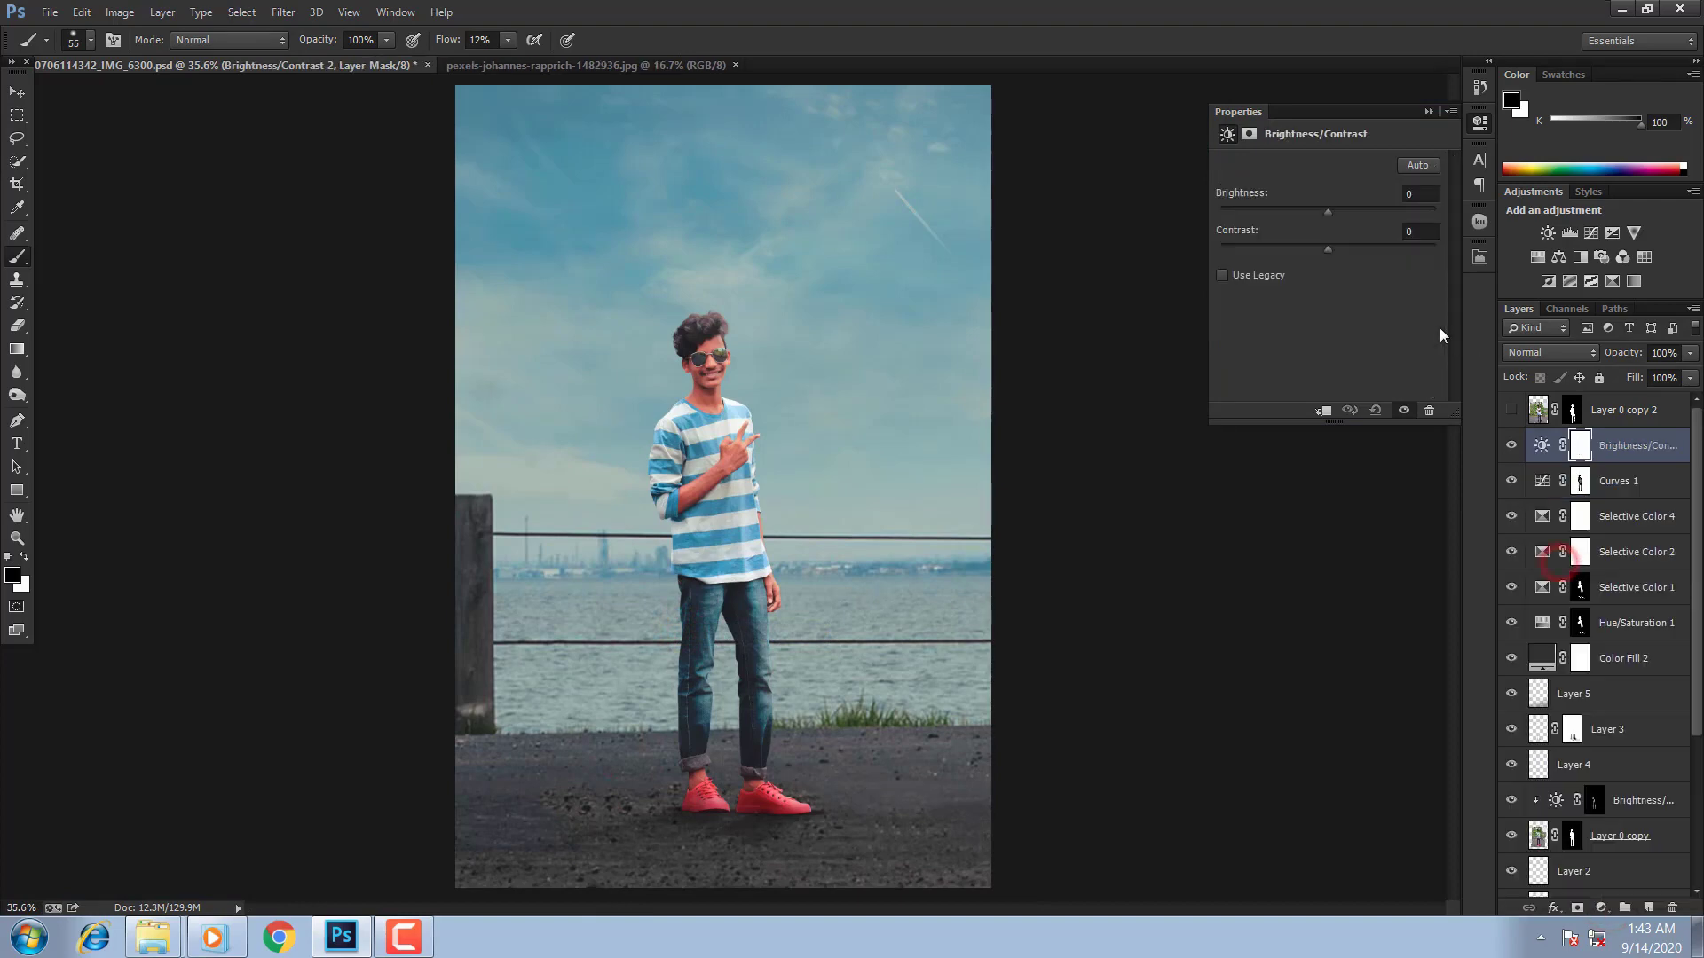
click(1334, 212)
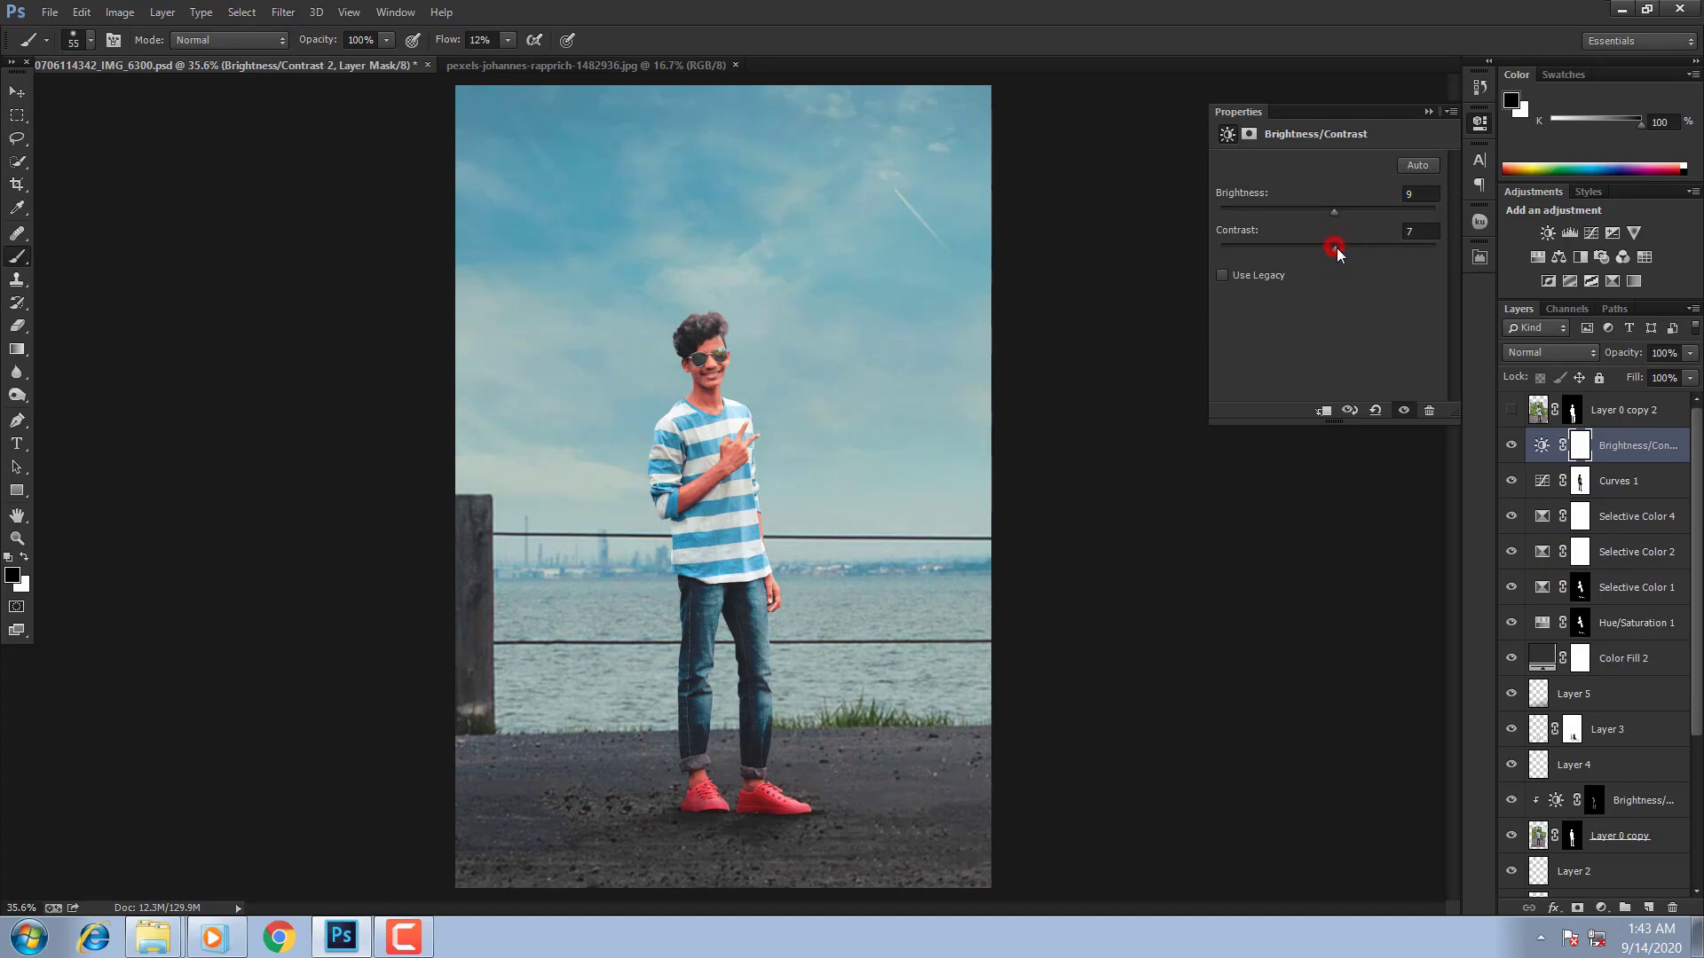
mouse_move(1333, 211)
mouse_down()
mouse_move(1344, 250)
mouse_move(1341, 215)
mouse_up()
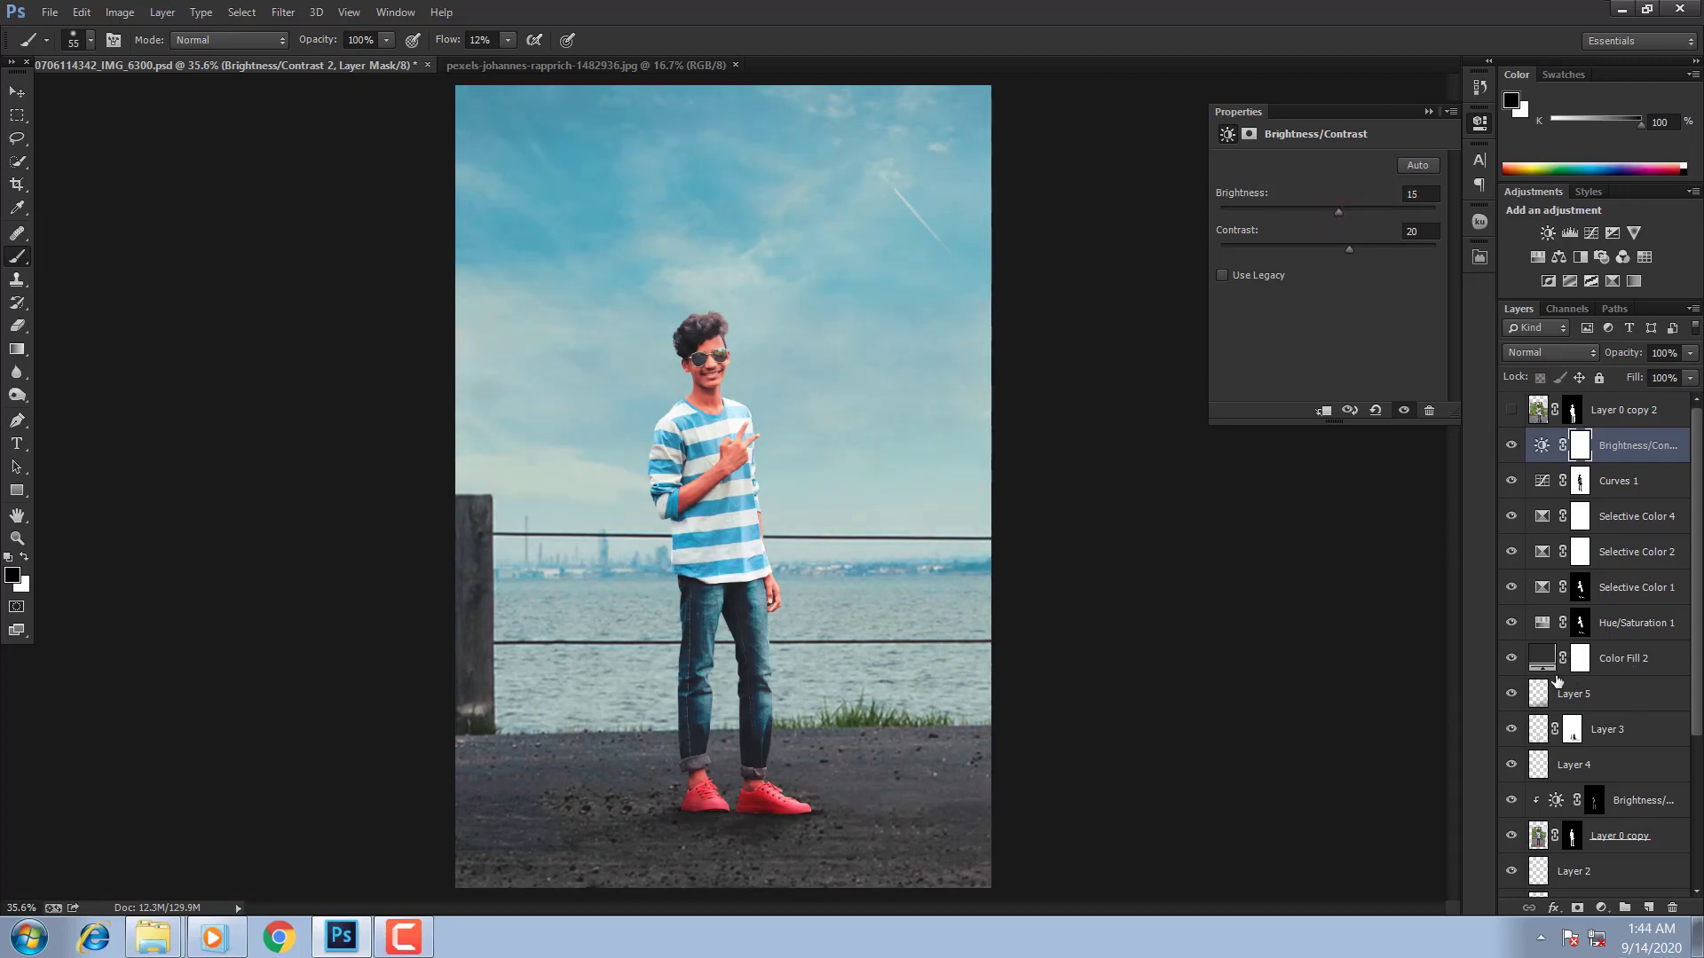
Step: Add an Exposure adjustment with exposure -0.72 and invert its mask to black
click(1603, 908)
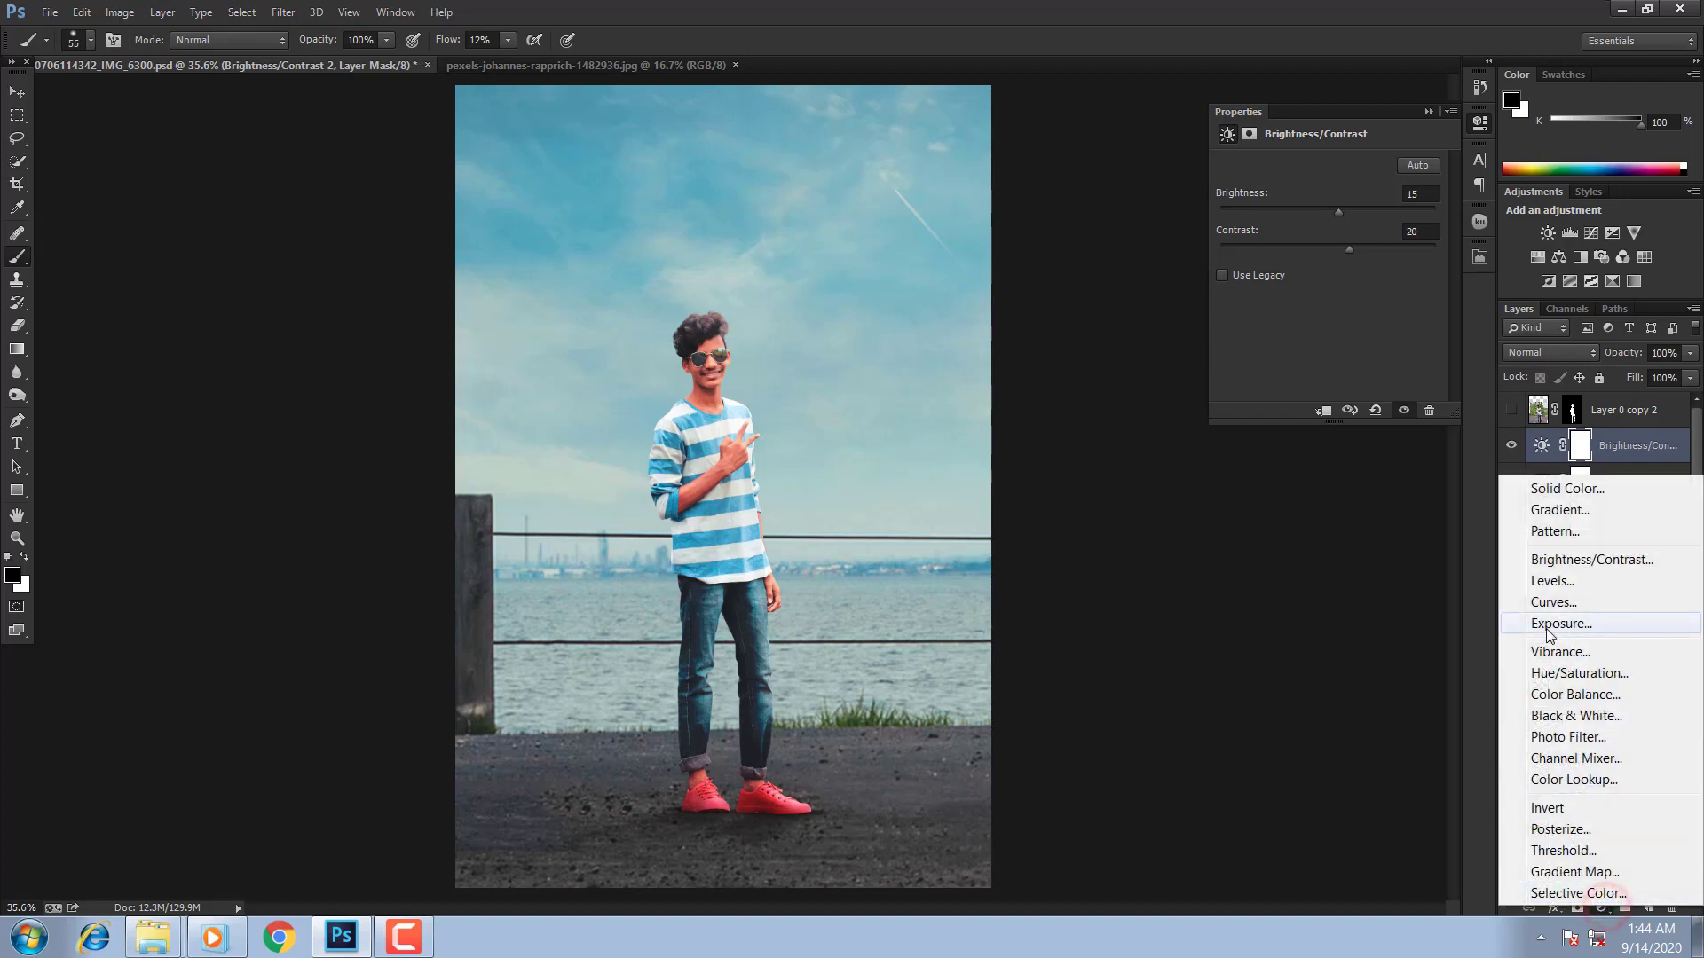
click(1564, 623)
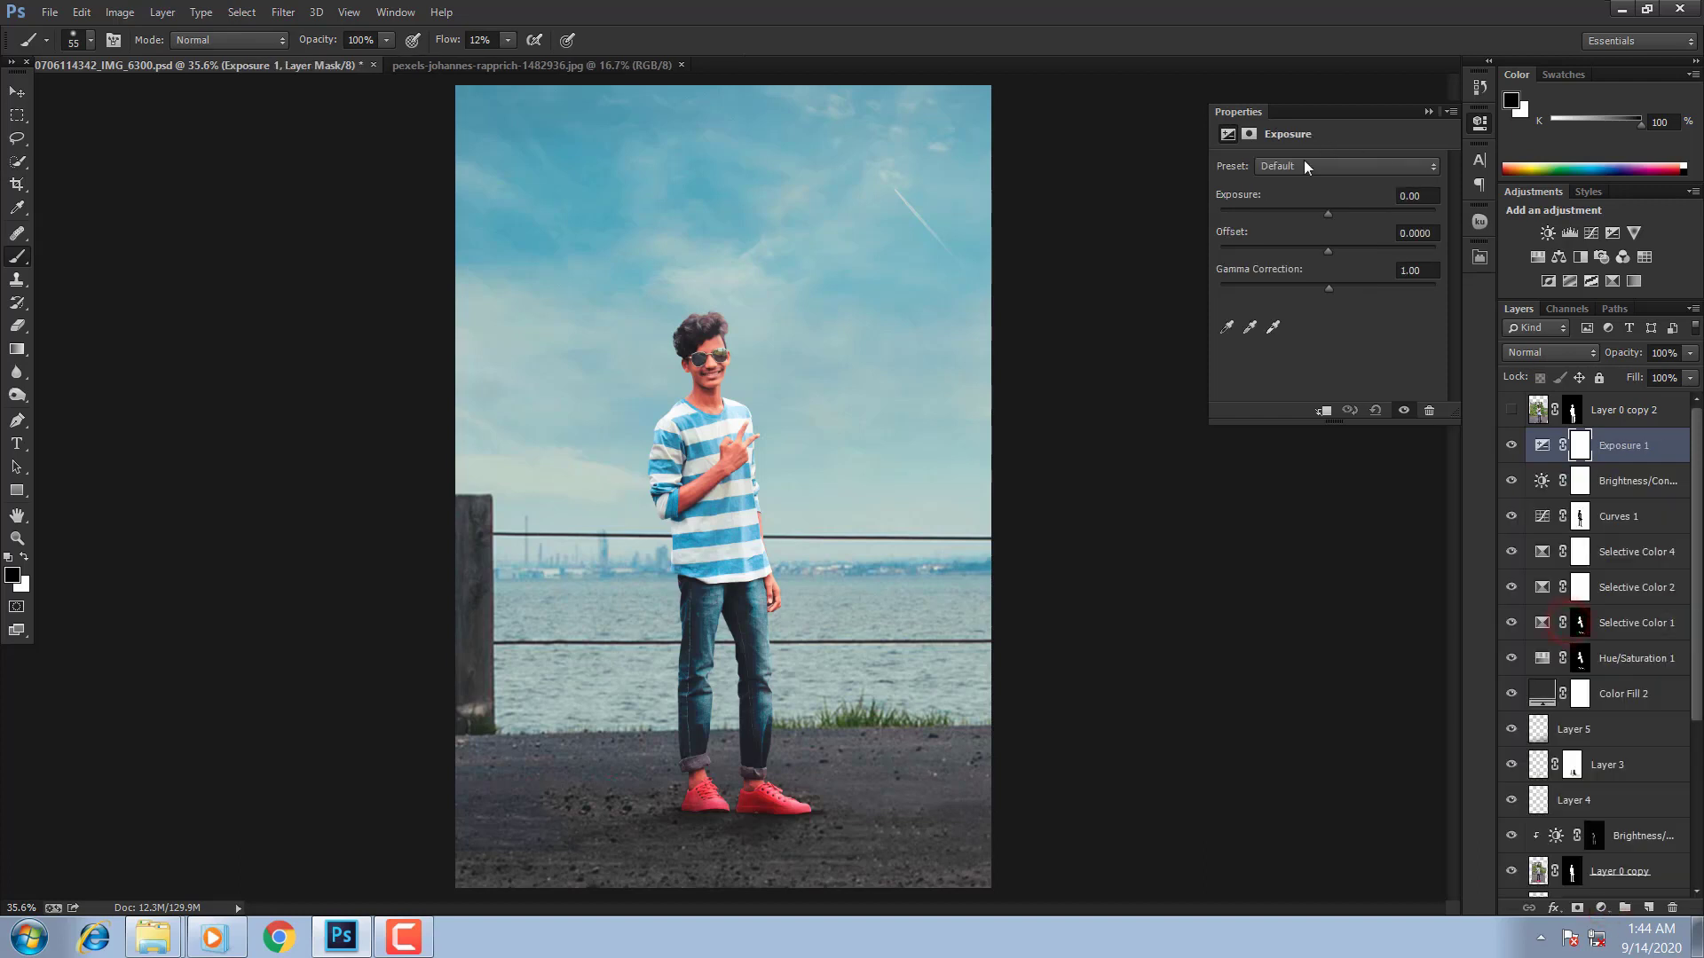
click(1311, 213)
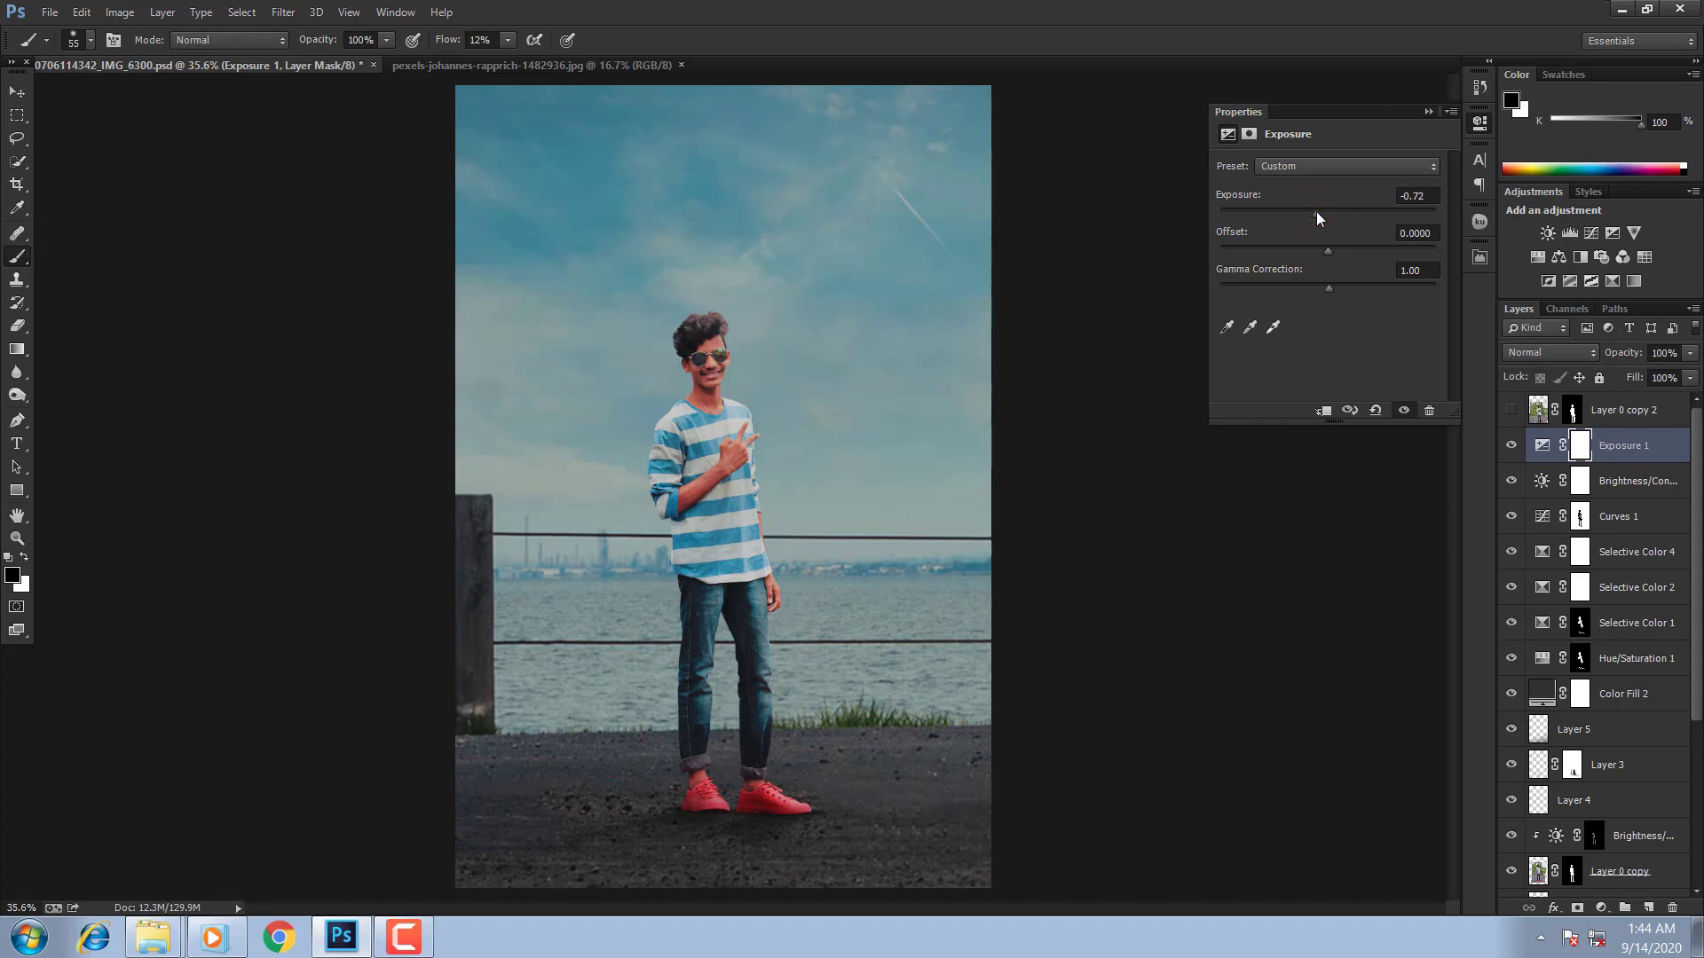
key(ctrl+i)
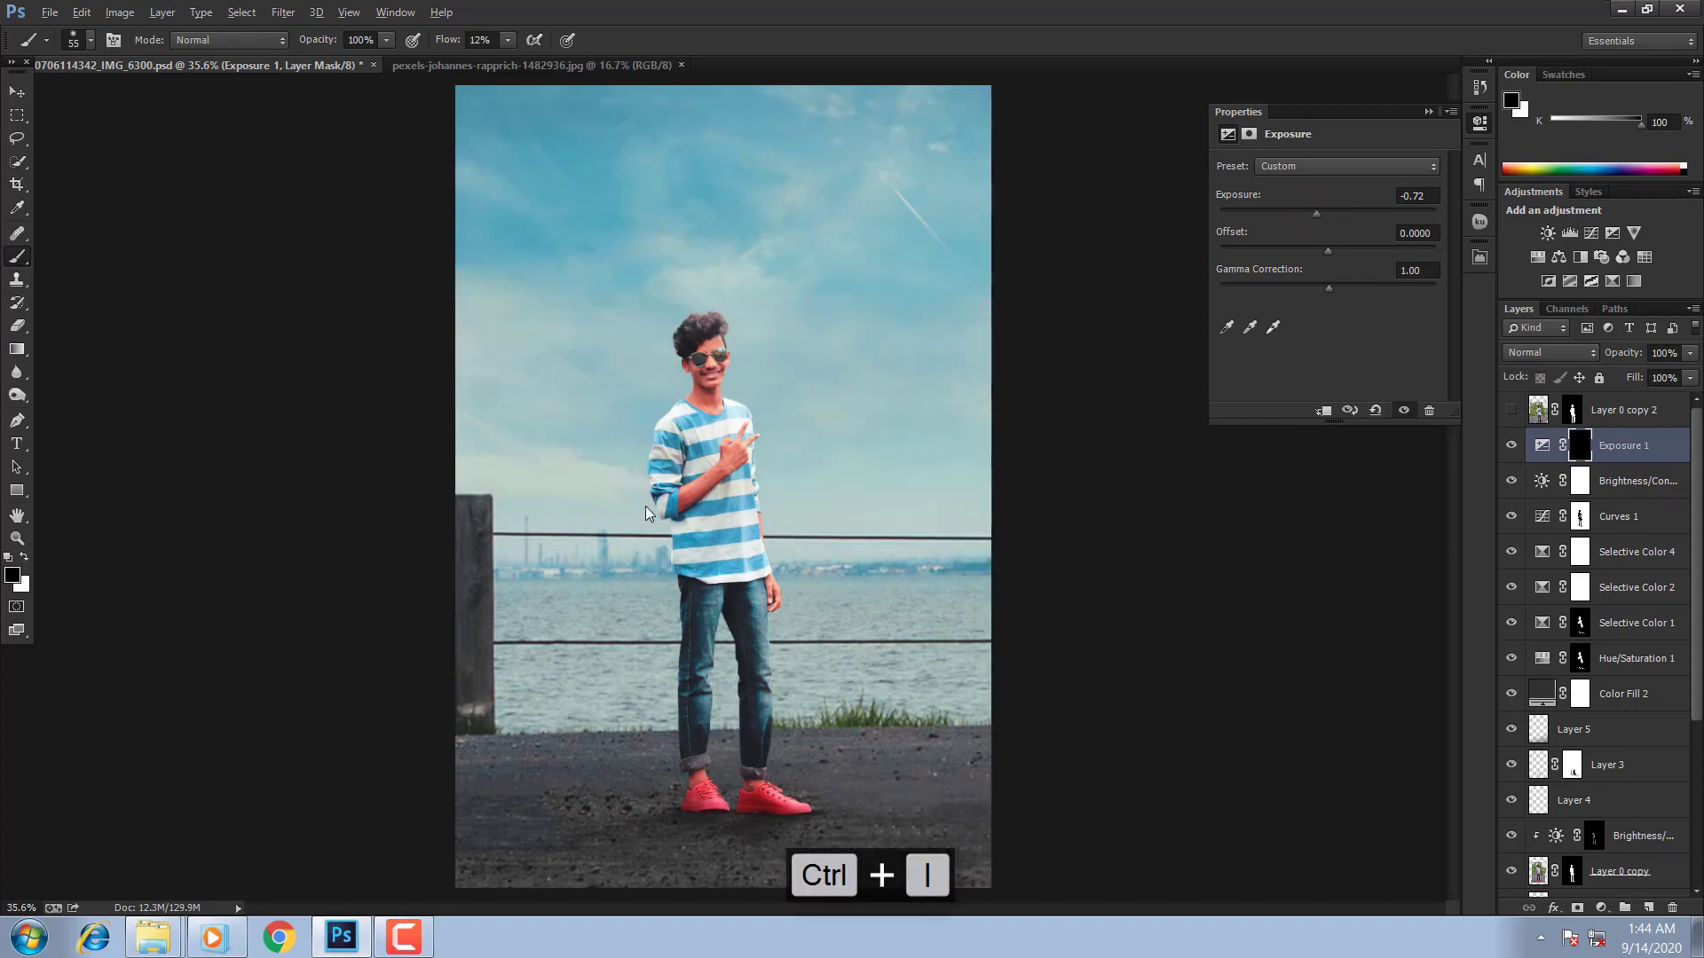
Step: Paint the Exposure mask white over the ground around the shoes with a flattened 392 px soft brush at 6% flow
drag(646, 508, 699, 507)
key(x)
right_click(670, 589)
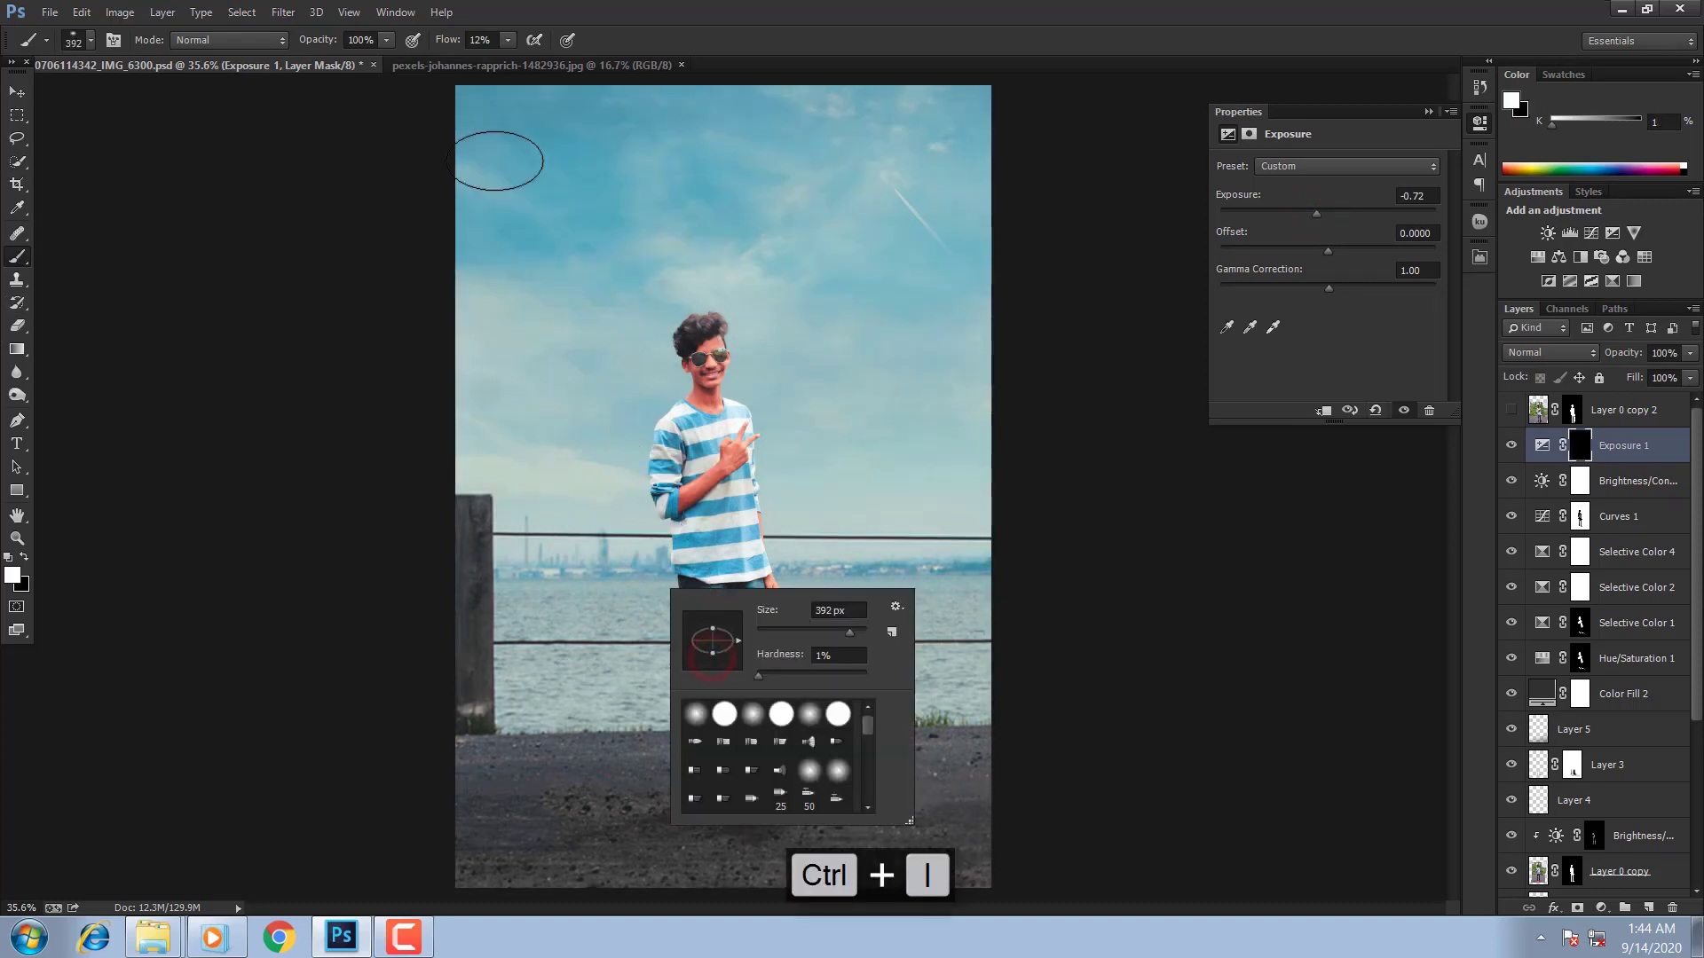
click(507, 40)
drag(504, 60, 504, 64)
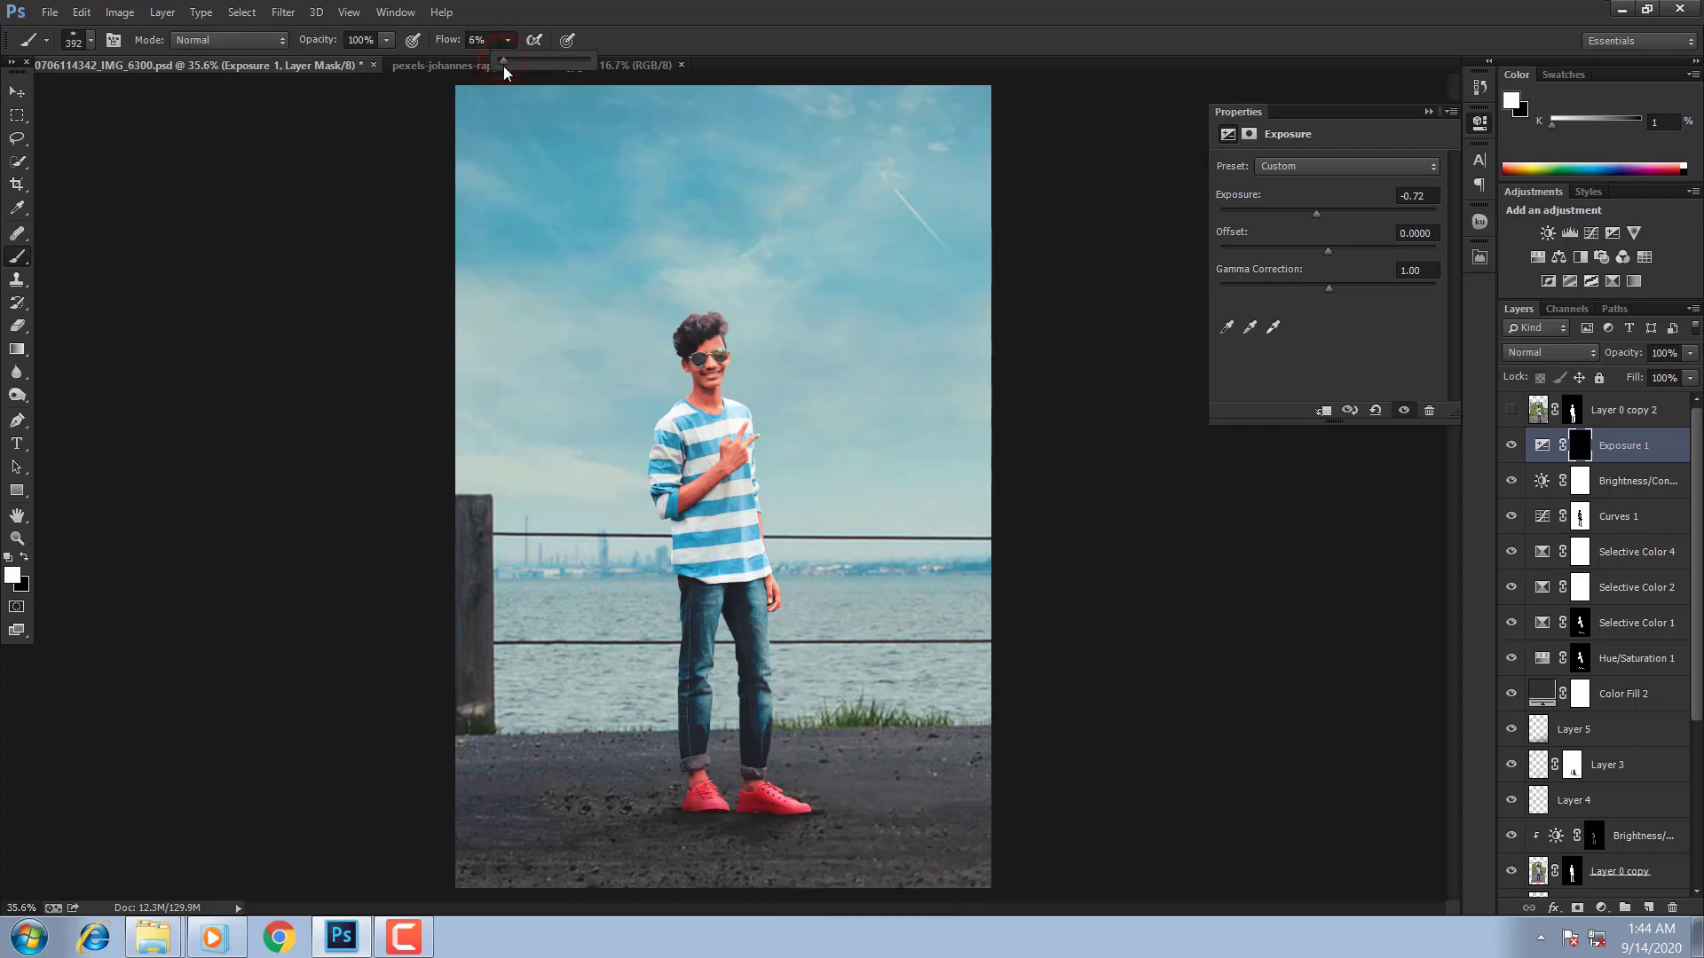
drag(688, 681, 769, 384)
mouse_move(945, 602)
mouse_down()
mouse_move(624, 646)
mouse_move(745, 562)
mouse_up()
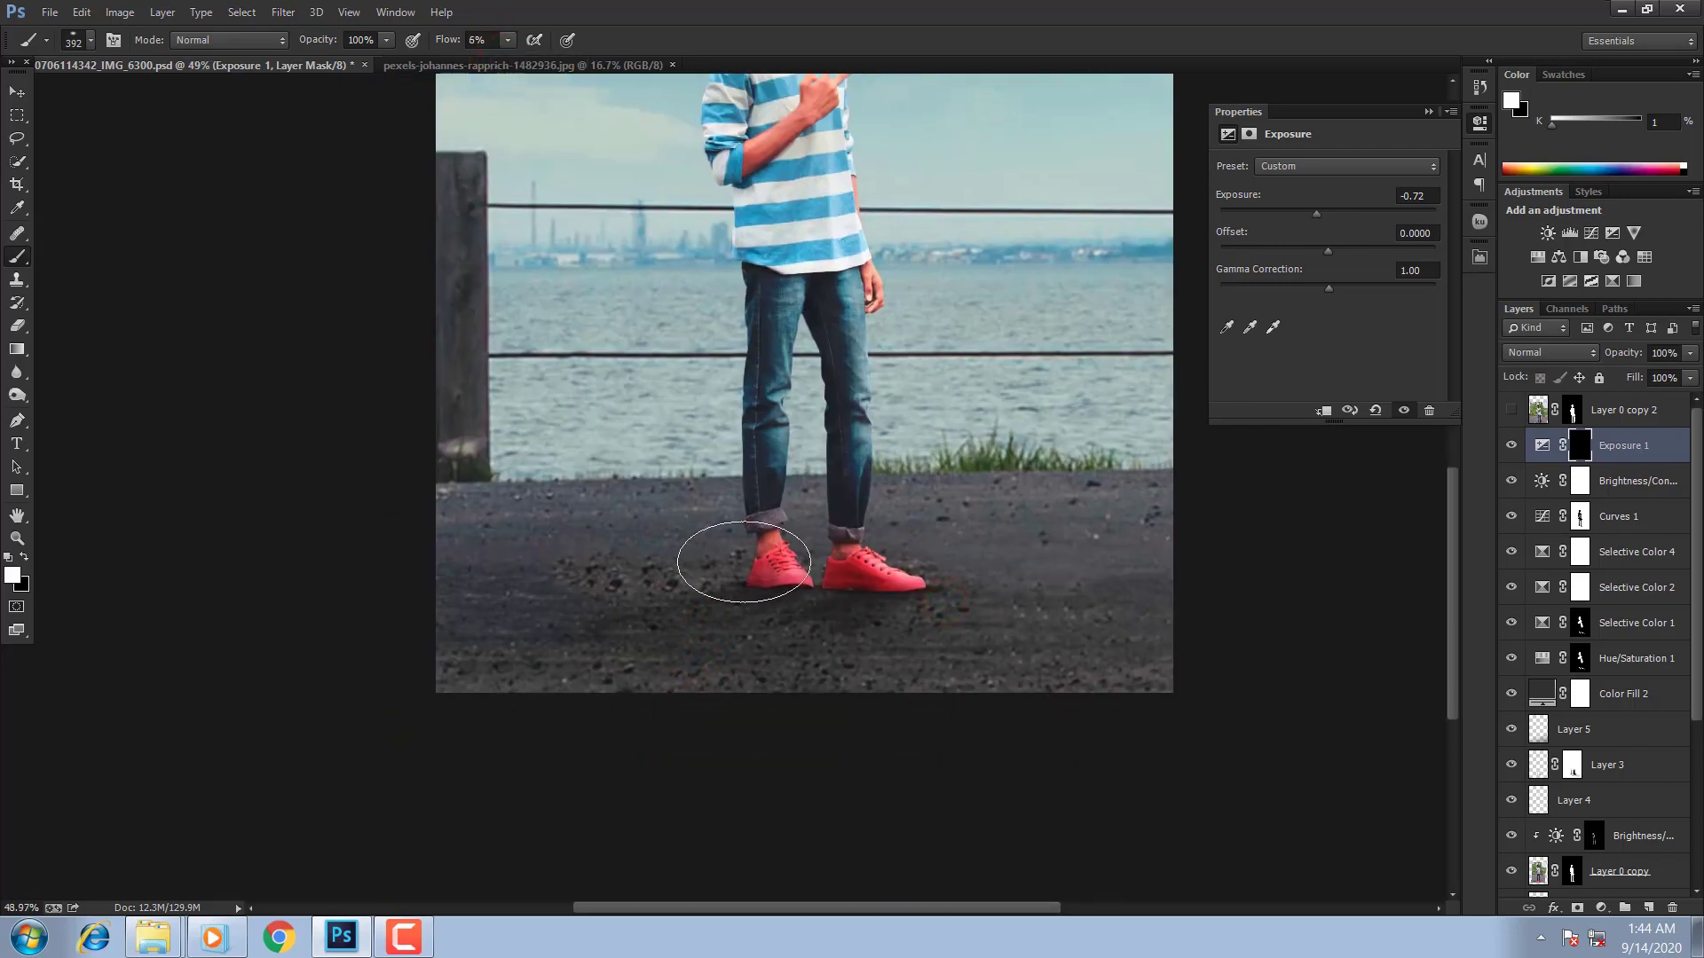
mouse_move(669, 620)
mouse_down()
mouse_move(784, 646)
mouse_move(825, 624)
mouse_up()
drag(814, 628, 593, 737)
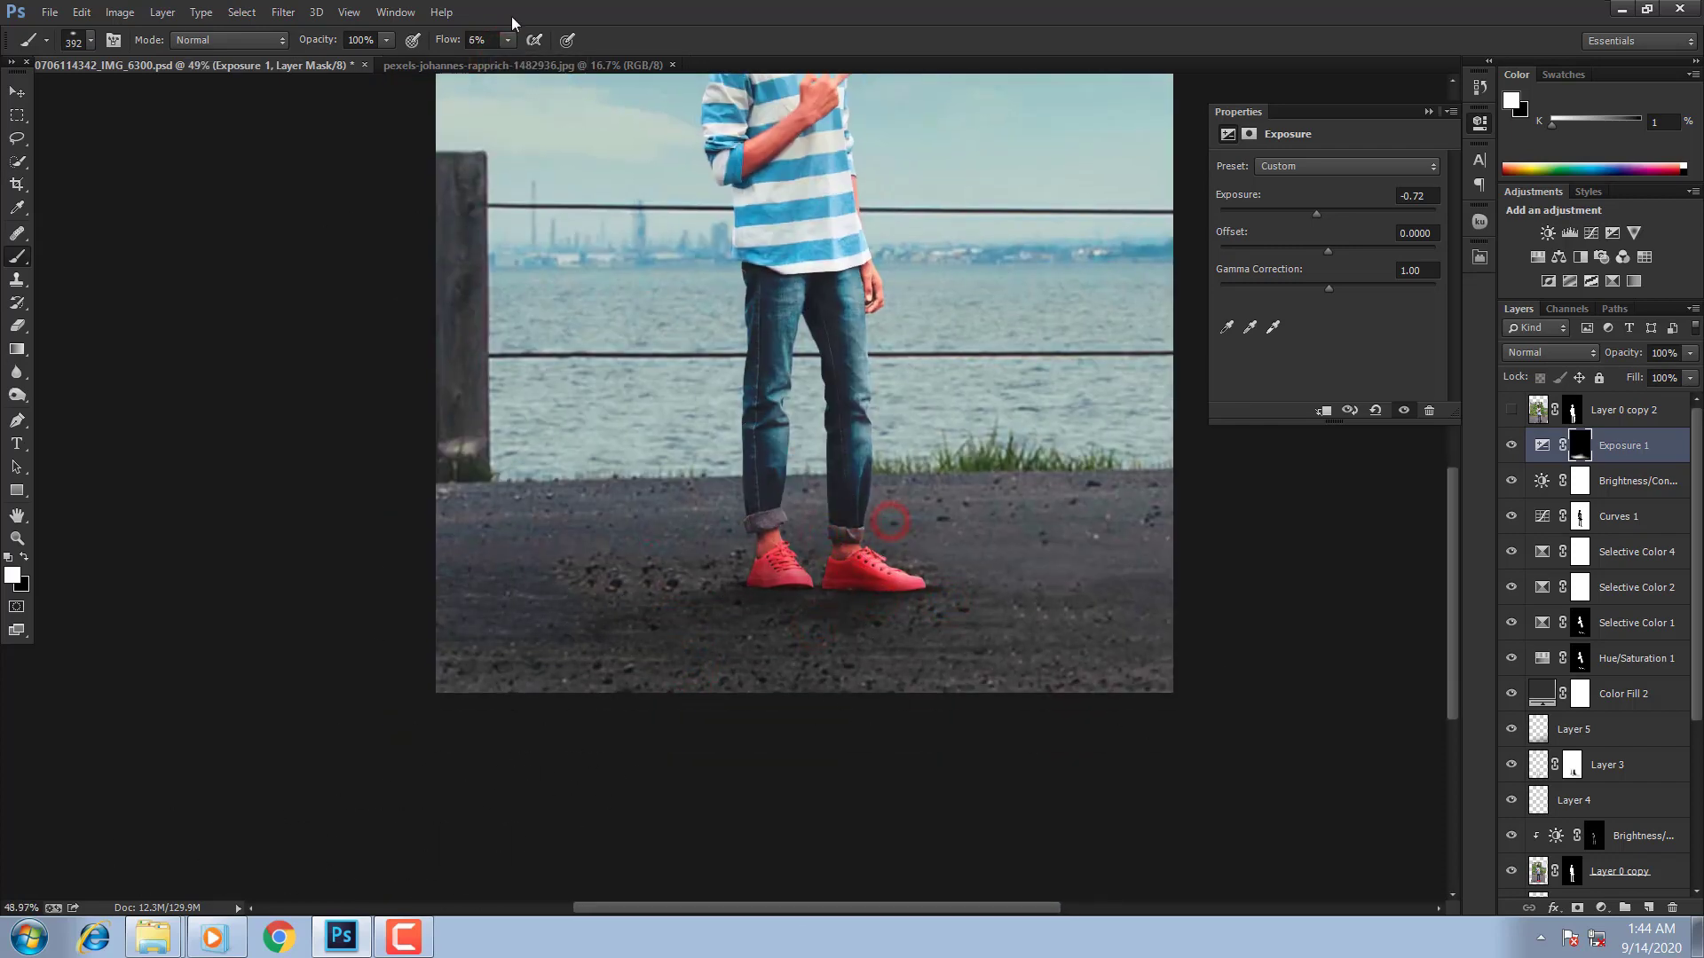
Step: Deepen the ground shadow at the boy's feet with 40% brush flow and set the Exposure layer's fill to 41%
drag(452, 44, 475, 44)
mouse_move(654, 593)
mouse_down()
mouse_move(714, 517)
mouse_move(795, 575)
mouse_move(761, 575)
mouse_move(817, 570)
mouse_move(809, 591)
mouse_up()
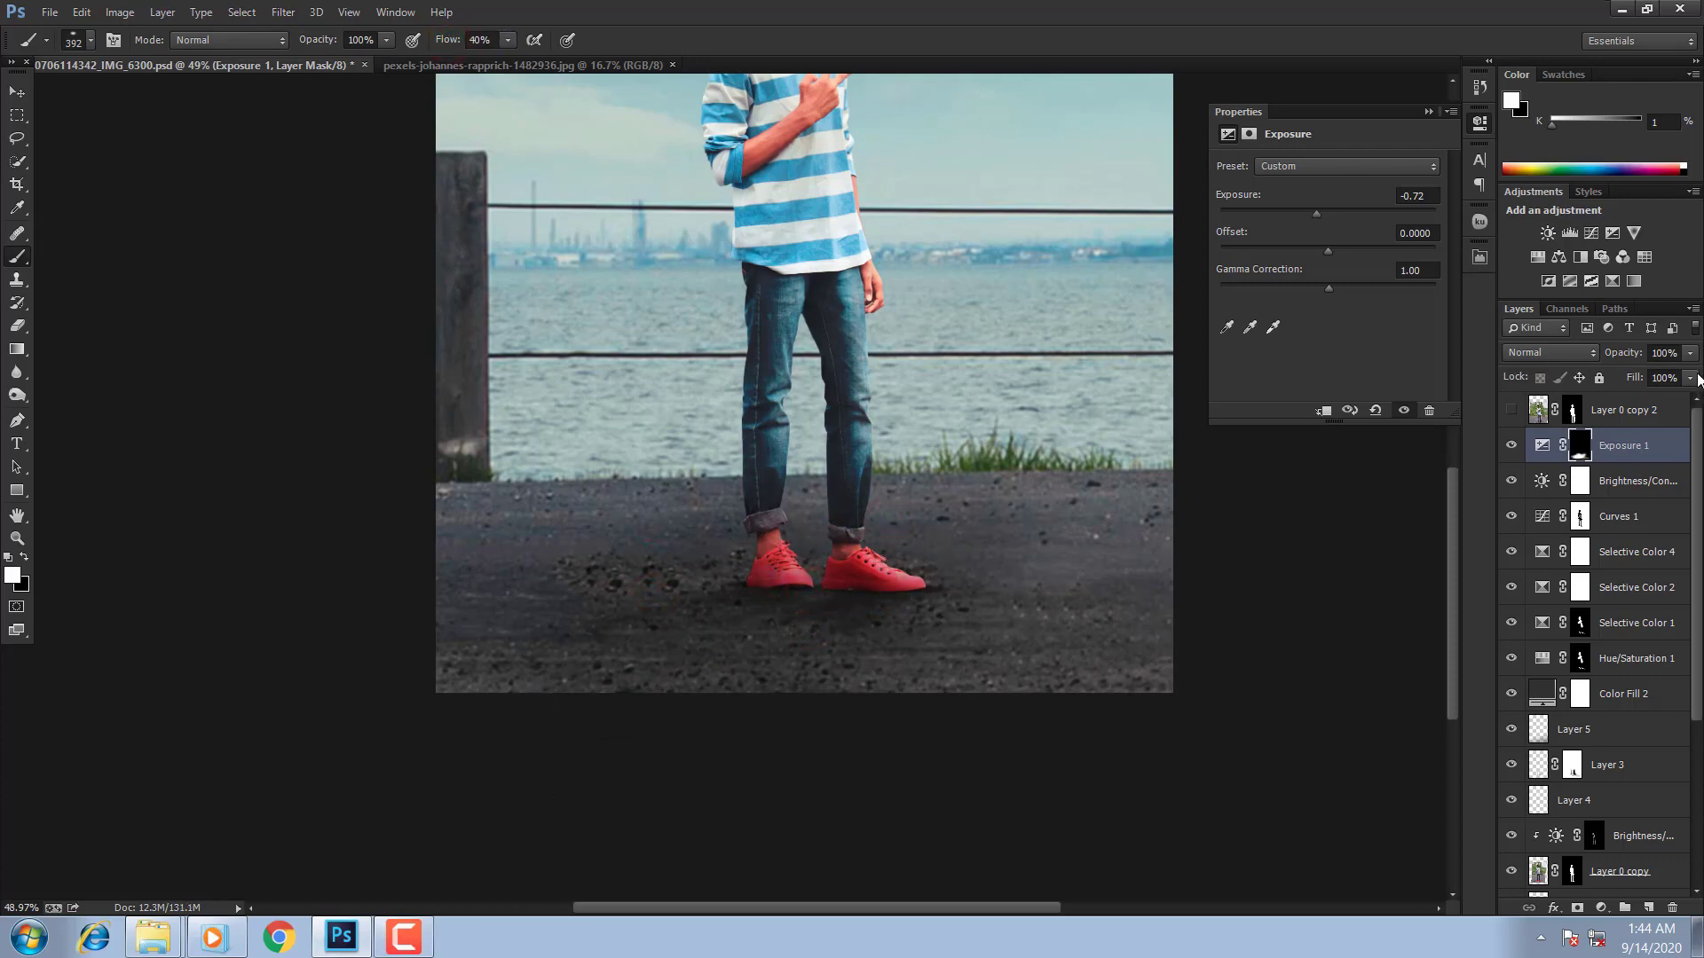
drag(1691, 377, 1637, 396)
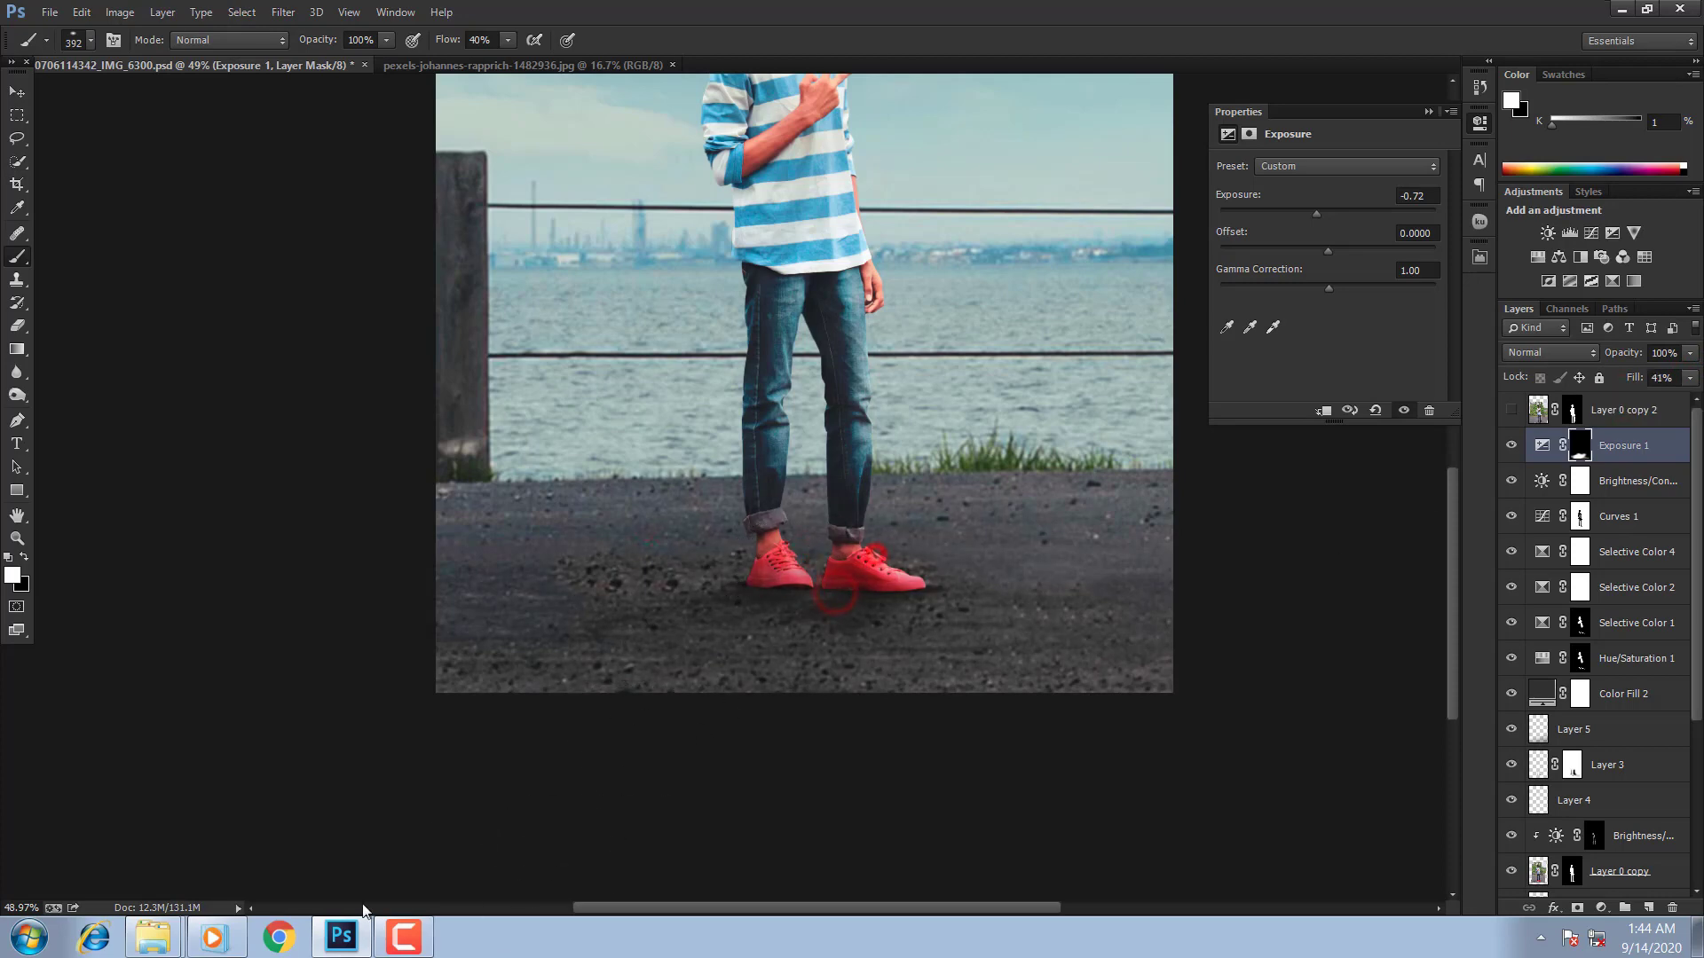
drag(833, 419, 744, 464)
right_click(770, 469)
click(803, 479)
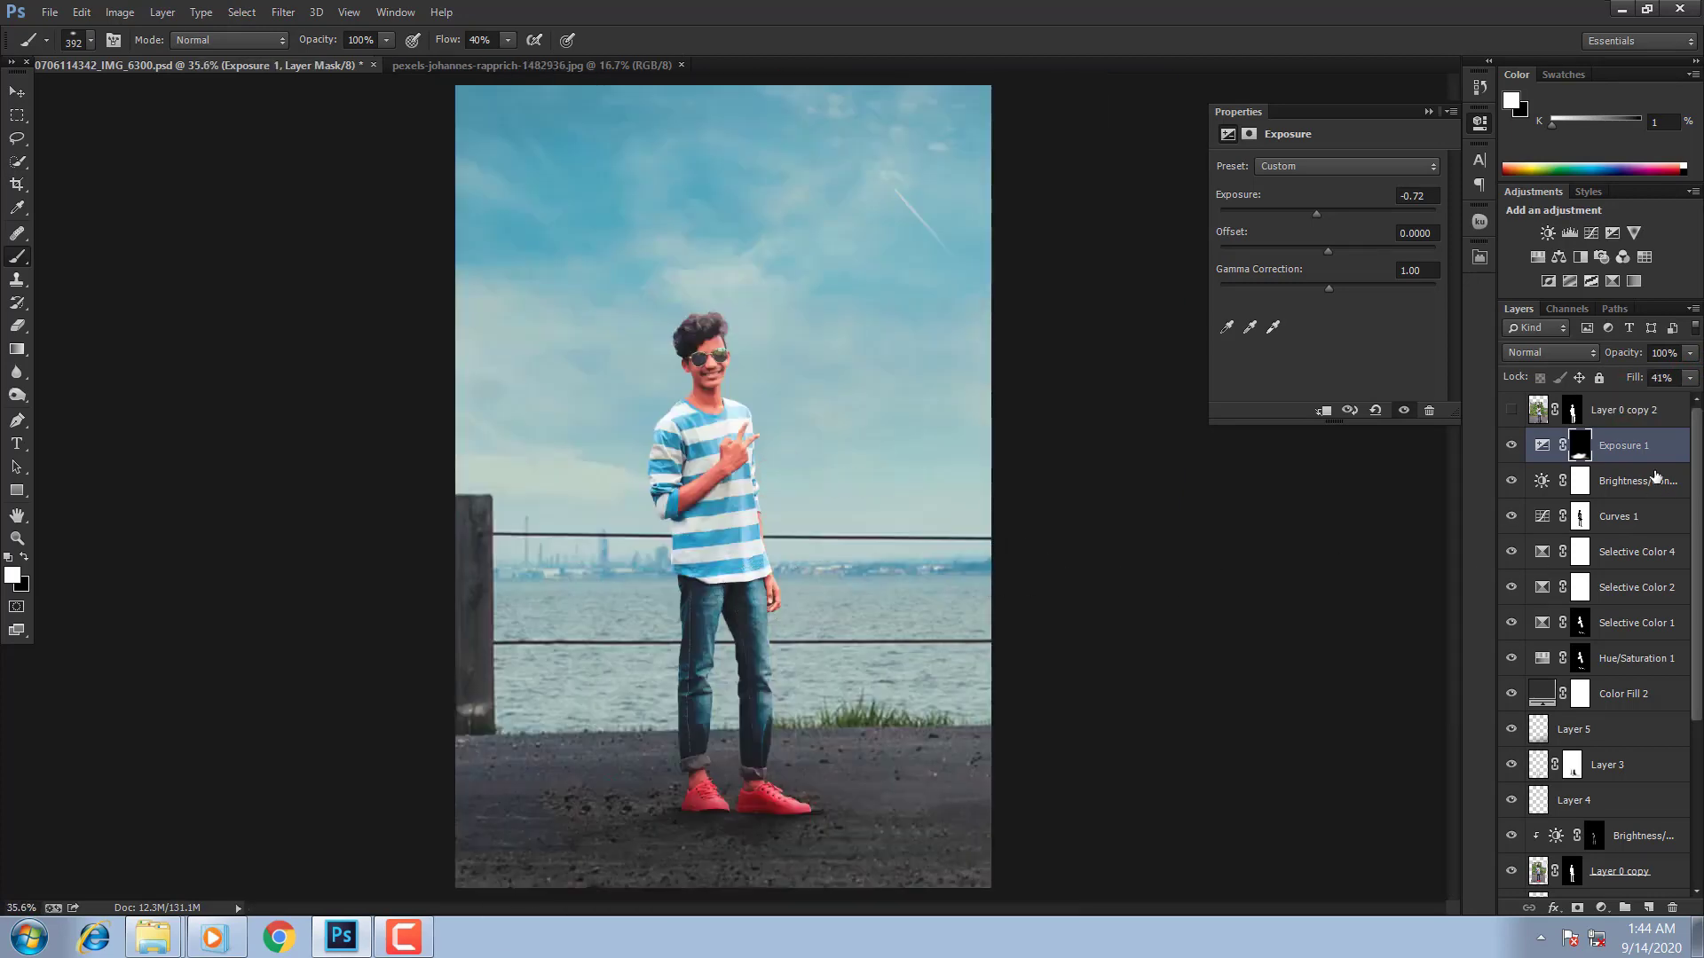
drag(647, 290, 775, 331)
drag(1001, 499, 581, 448)
right_click(582, 448)
click(616, 459)
Step: Add a Selective Color adjustment above Exposure 1 and adjust its cyan and magenta sliders
click(1601, 907)
click(1549, 910)
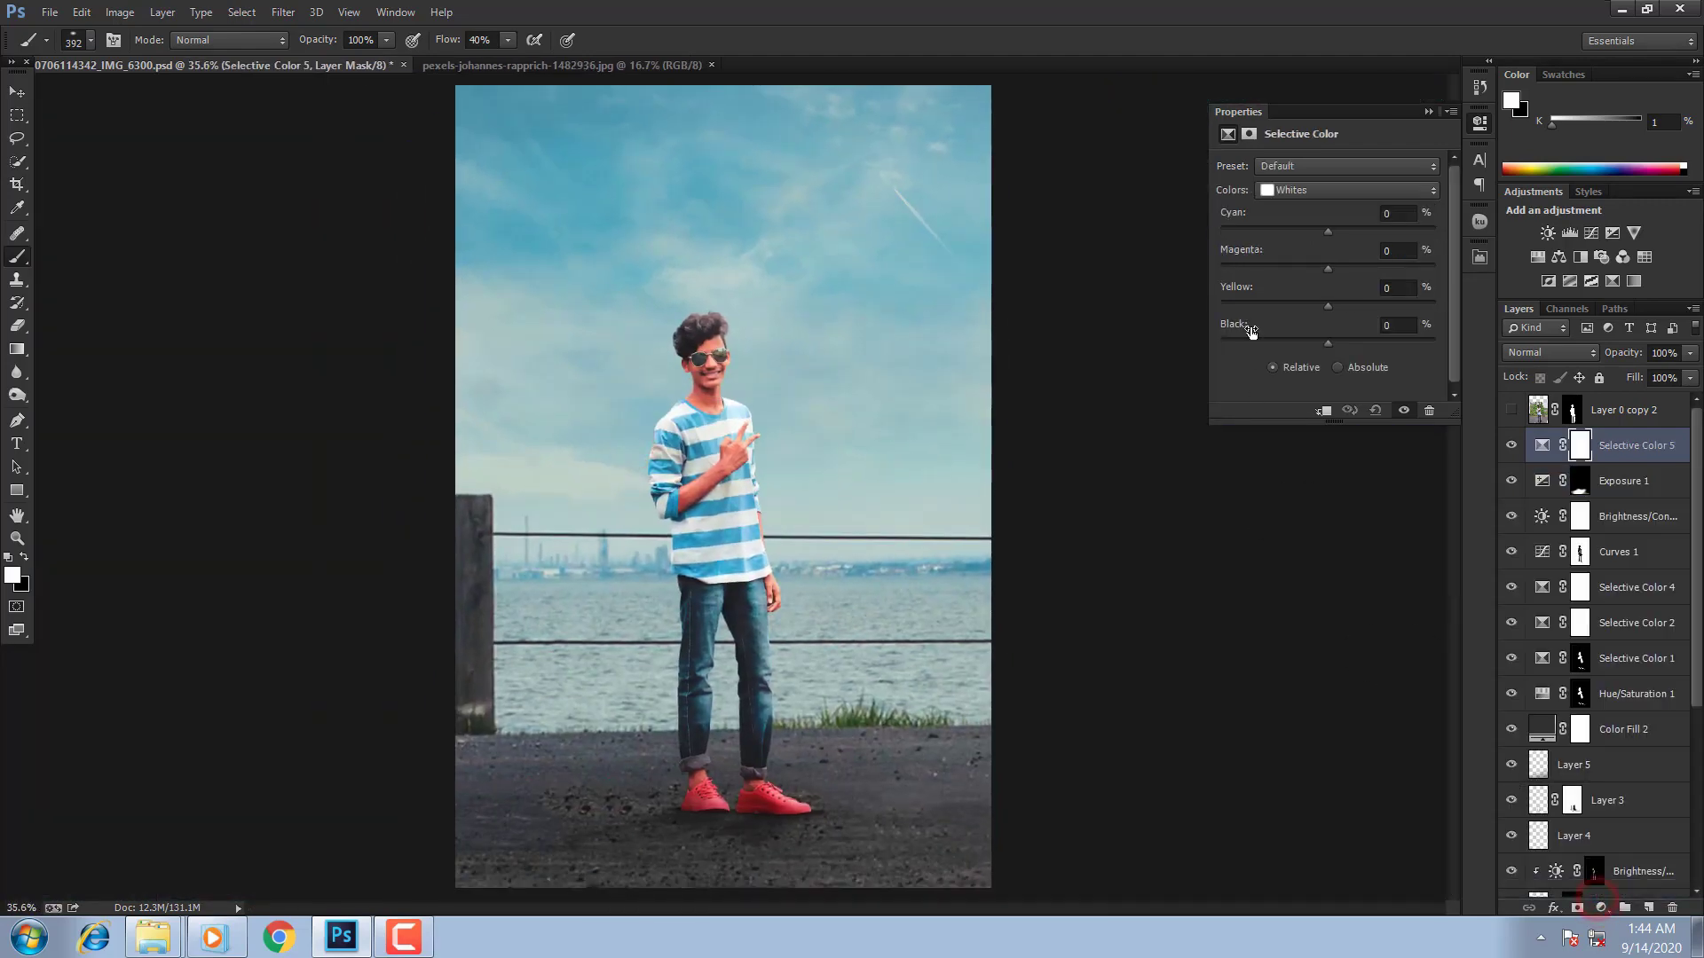
drag(1312, 232, 1310, 232)
click(1298, 268)
Step: Add another Selective Color adjustment on top and set Blacks to black +2% with a slight cyan tweak
click(1613, 280)
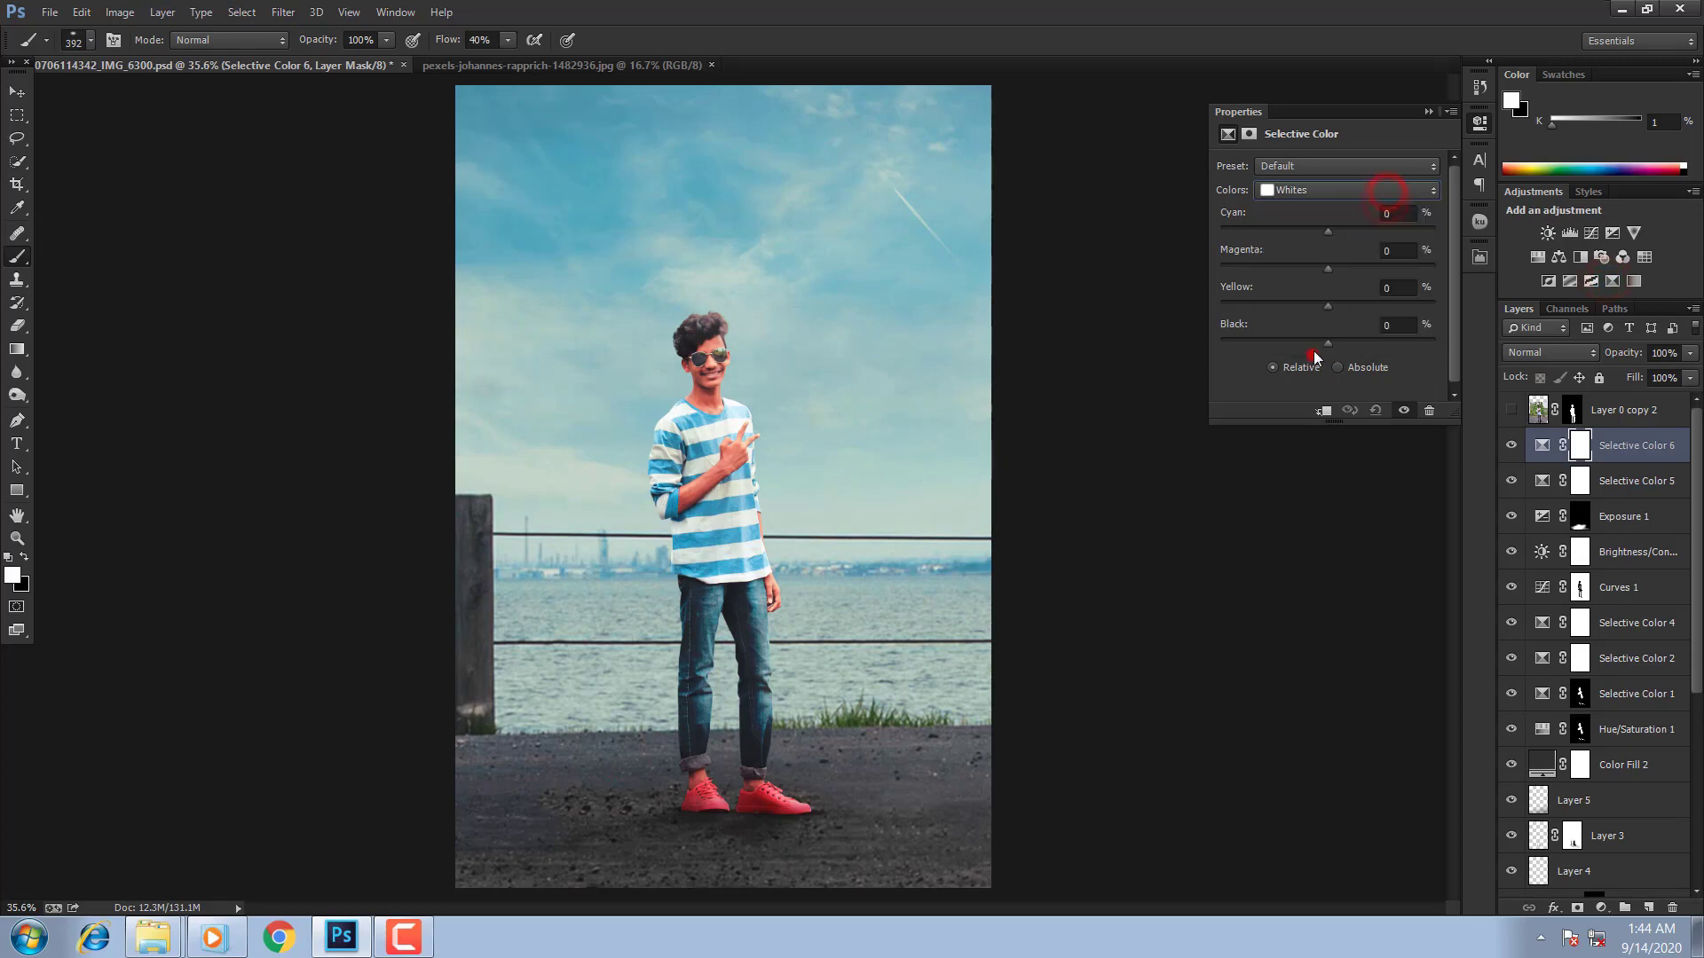
click(1339, 196)
click(1302, 349)
drag(1331, 344, 1333, 342)
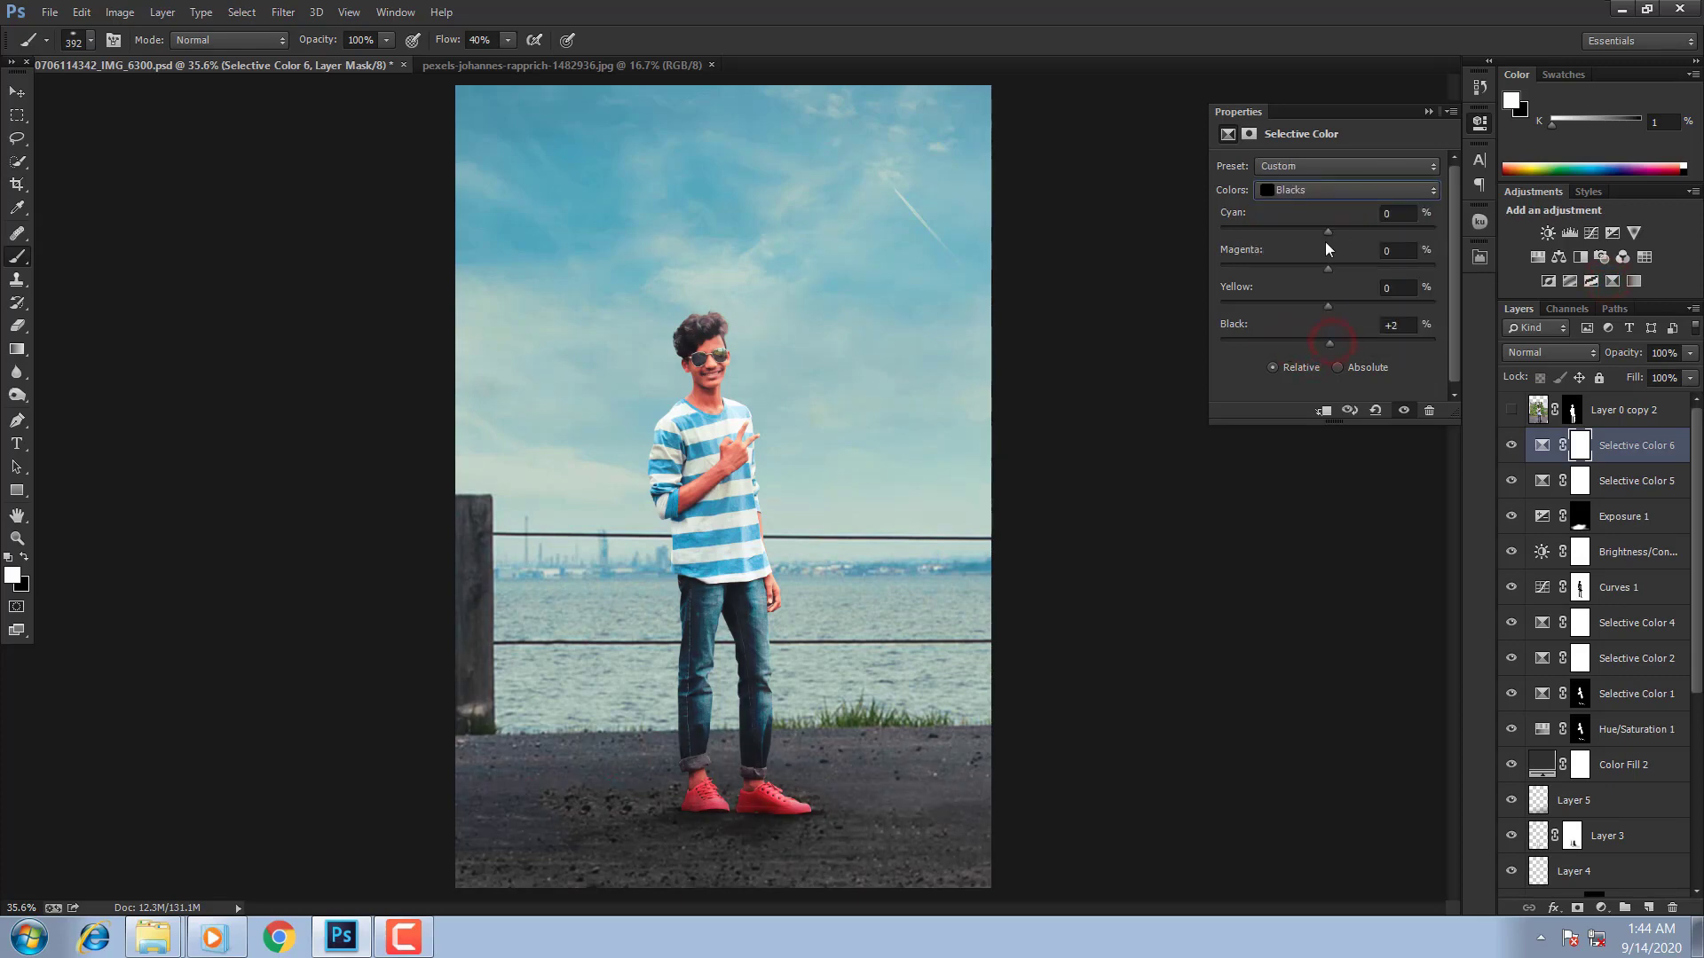
drag(1334, 233, 1329, 234)
Step: Add a Color Lookup adjustment with the Fuji ETERNA 250D 3DLUT and lower the layer's opacity
click(1645, 256)
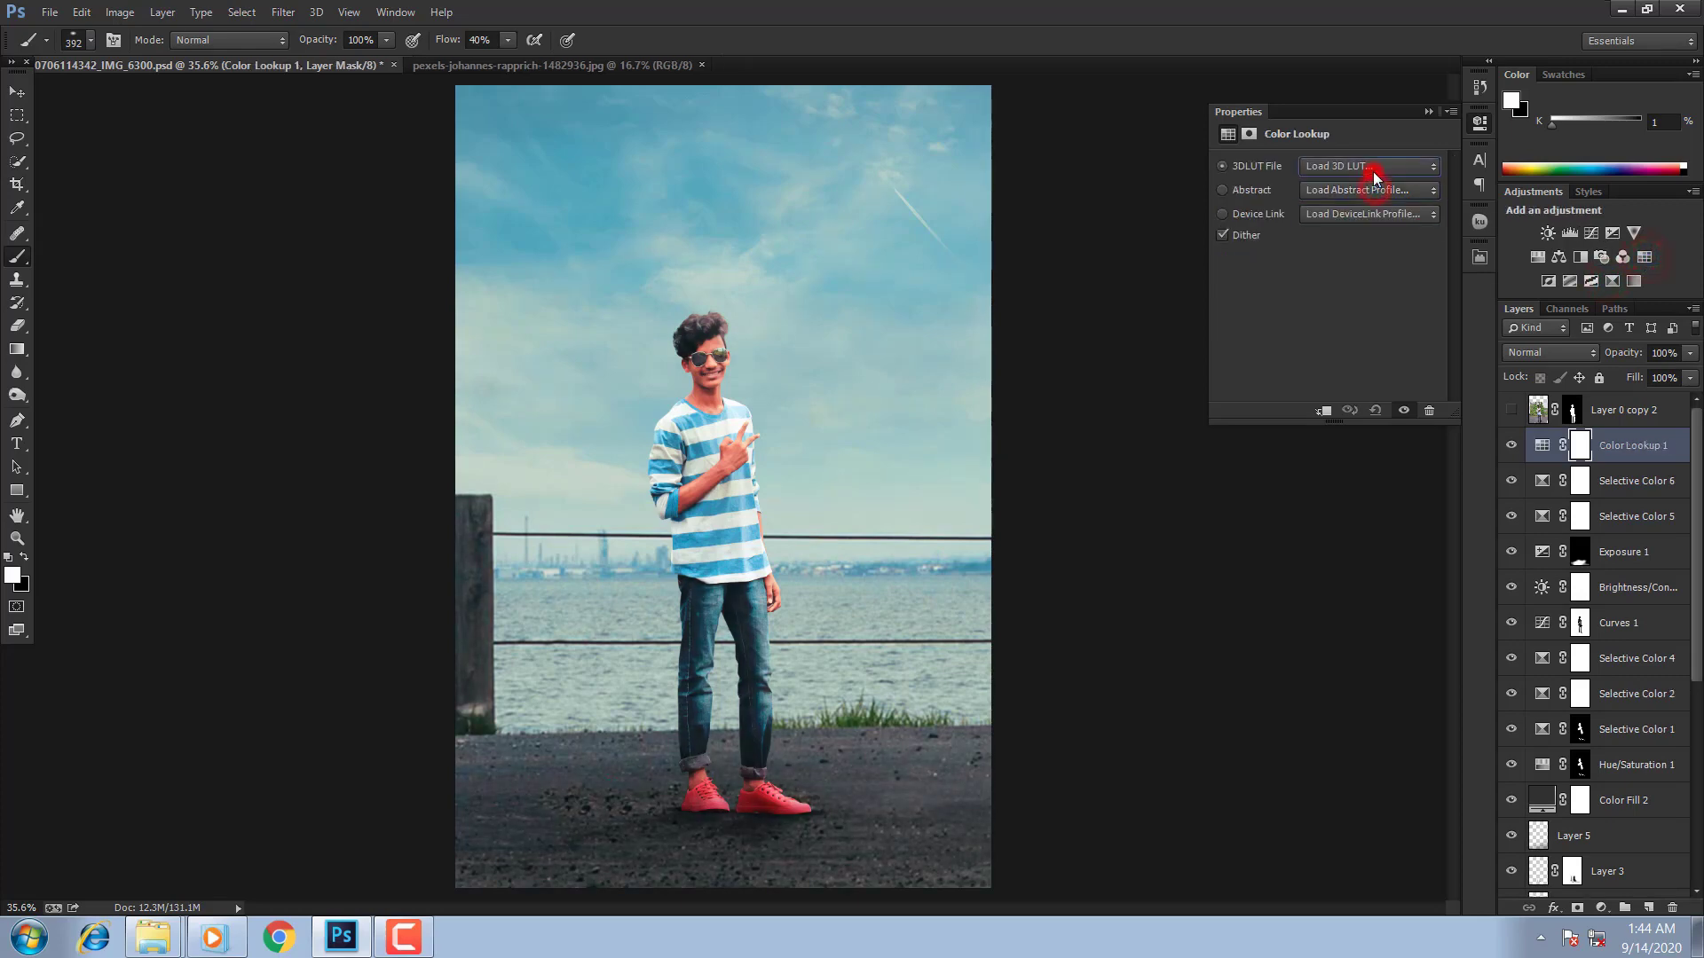
click(1372, 166)
click(1355, 424)
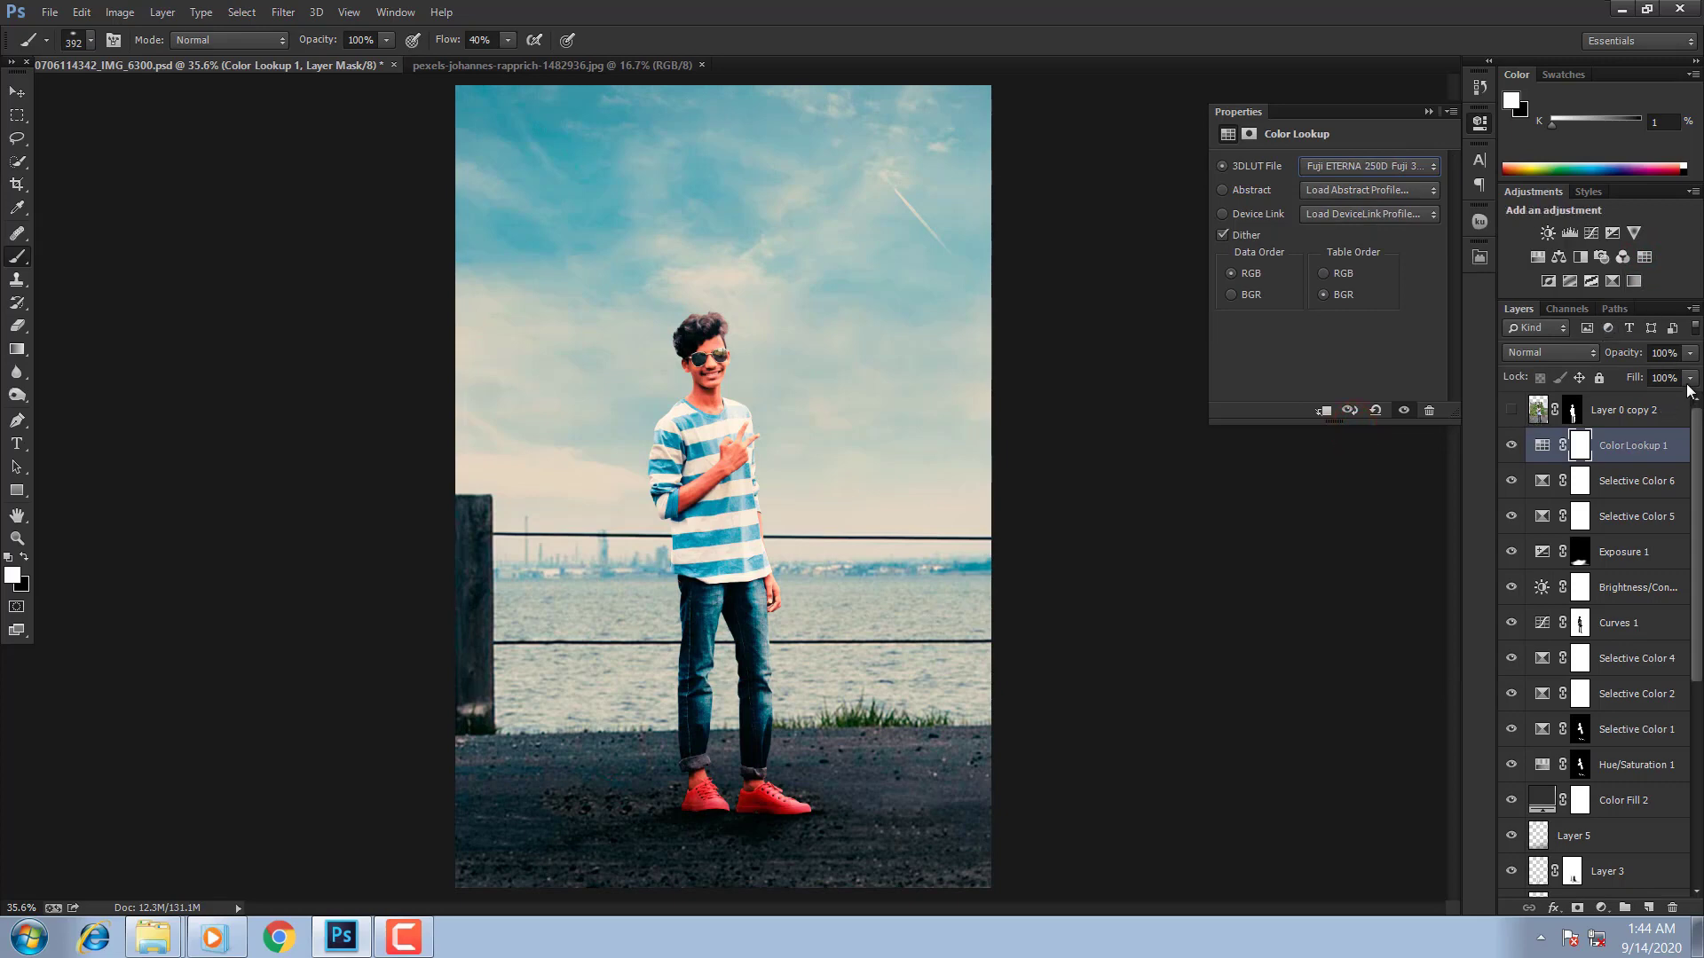
drag(1690, 352, 1628, 380)
Step: Add a second Color Lookup adjustment using the Kodak 5218 Kodak 2383 3DLUT and lower the layer's opacity to about 32%
click(1645, 257)
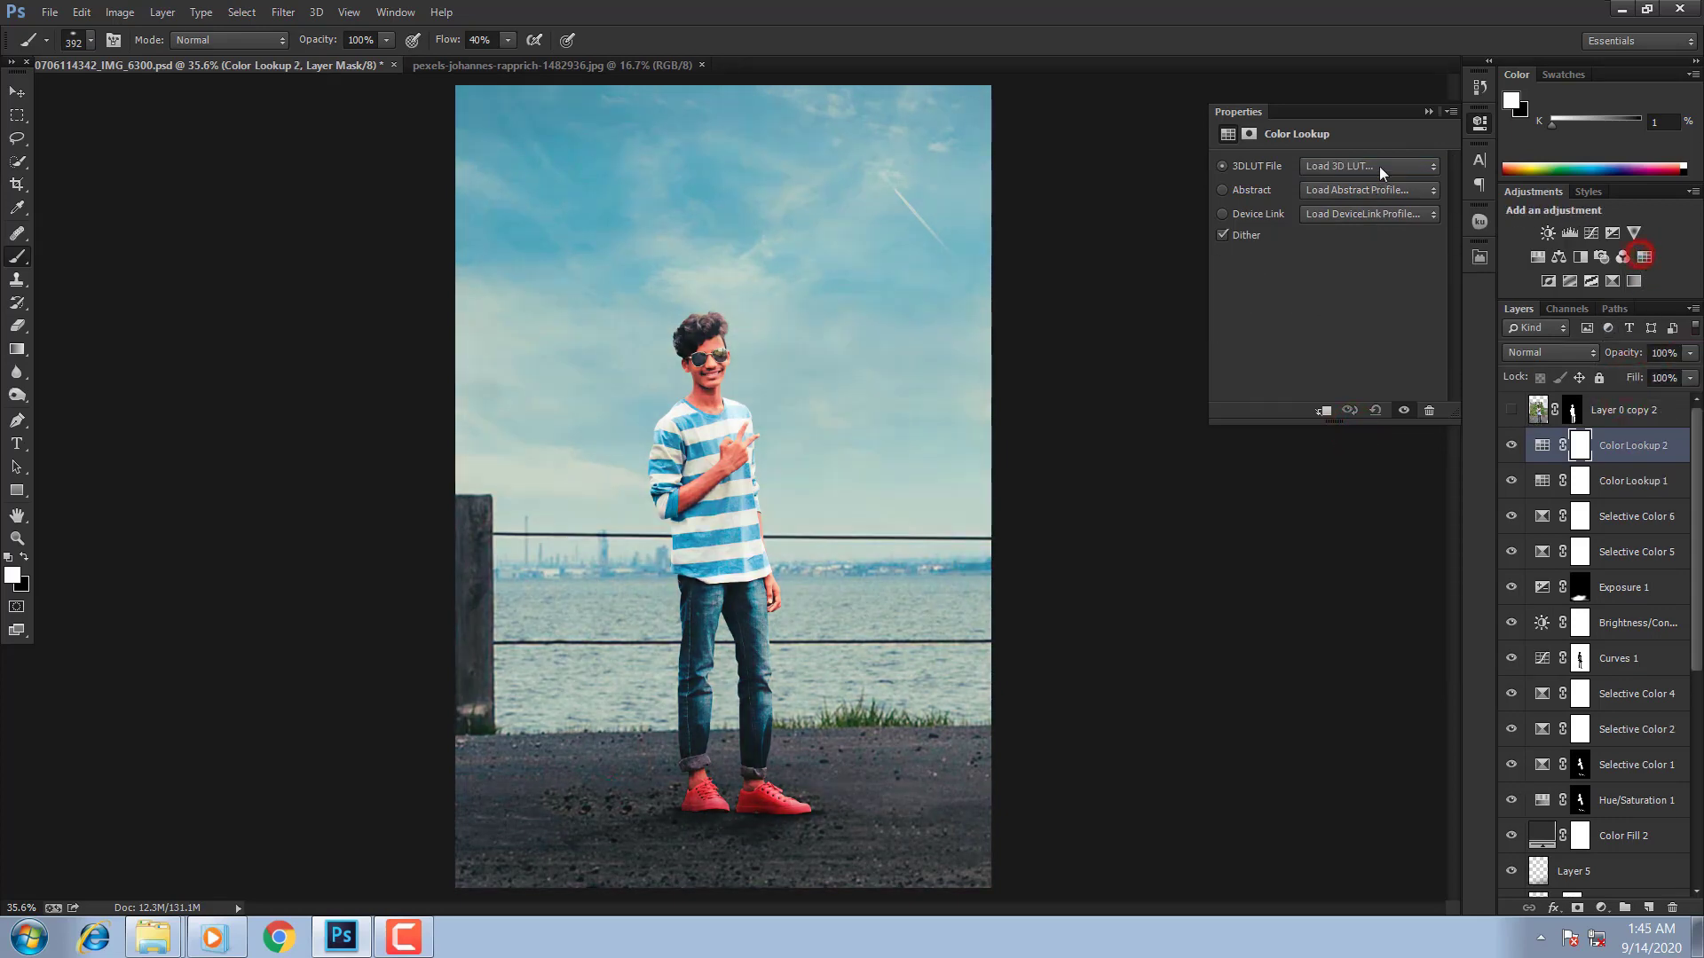
click(1372, 167)
click(1344, 571)
key(Up)
key(Up)
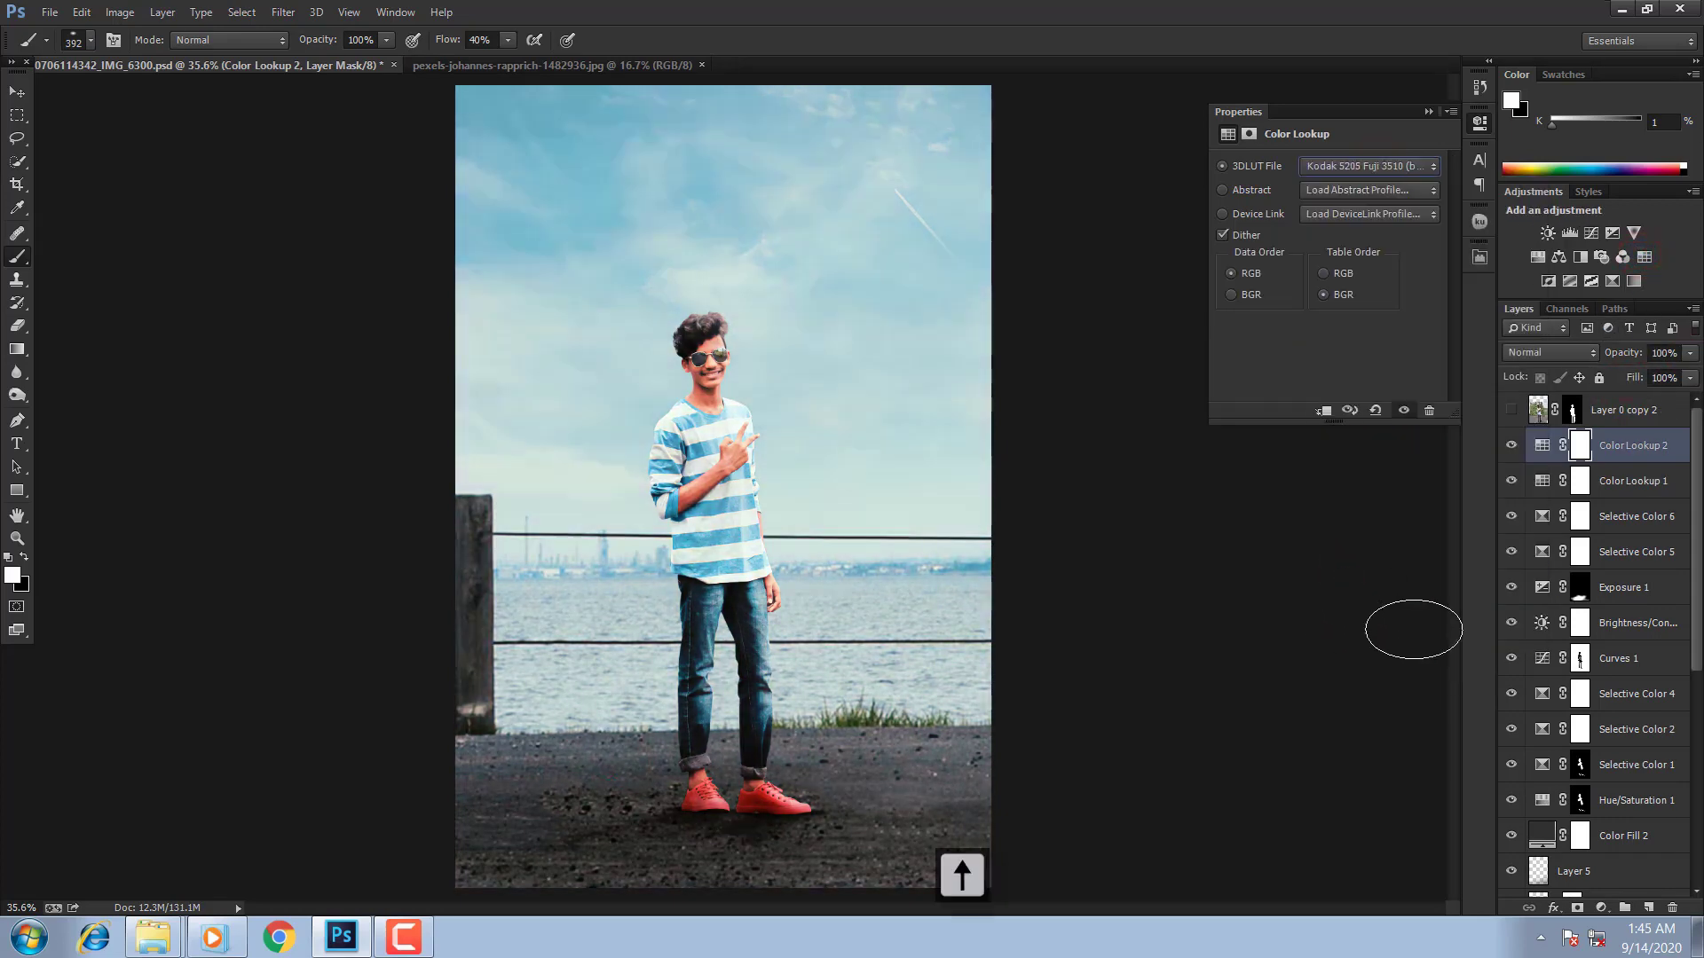
key(Down)
click(1690, 379)
click(1616, 396)
click(1690, 353)
click(1640, 380)
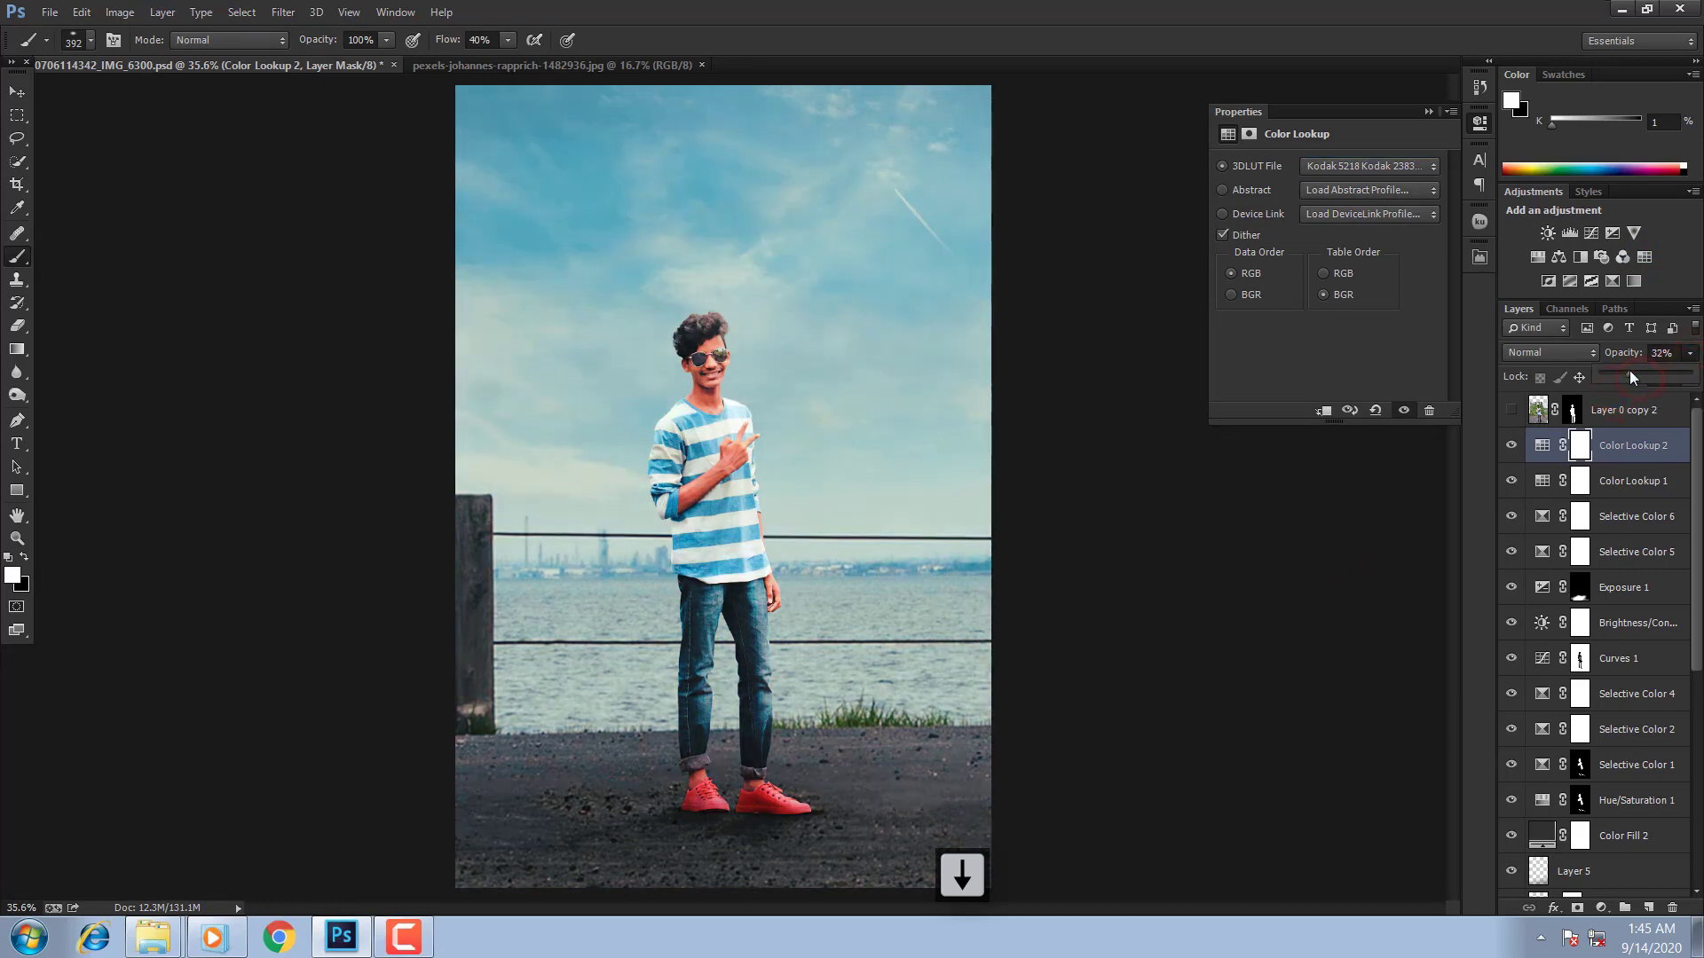
Step: Add a third Color Lookup adjustment using the Fuji F125 Kodak 2393 3DLUT and reduce the layer's opacity to 23%
click(1645, 256)
click(1325, 166)
click(1331, 457)
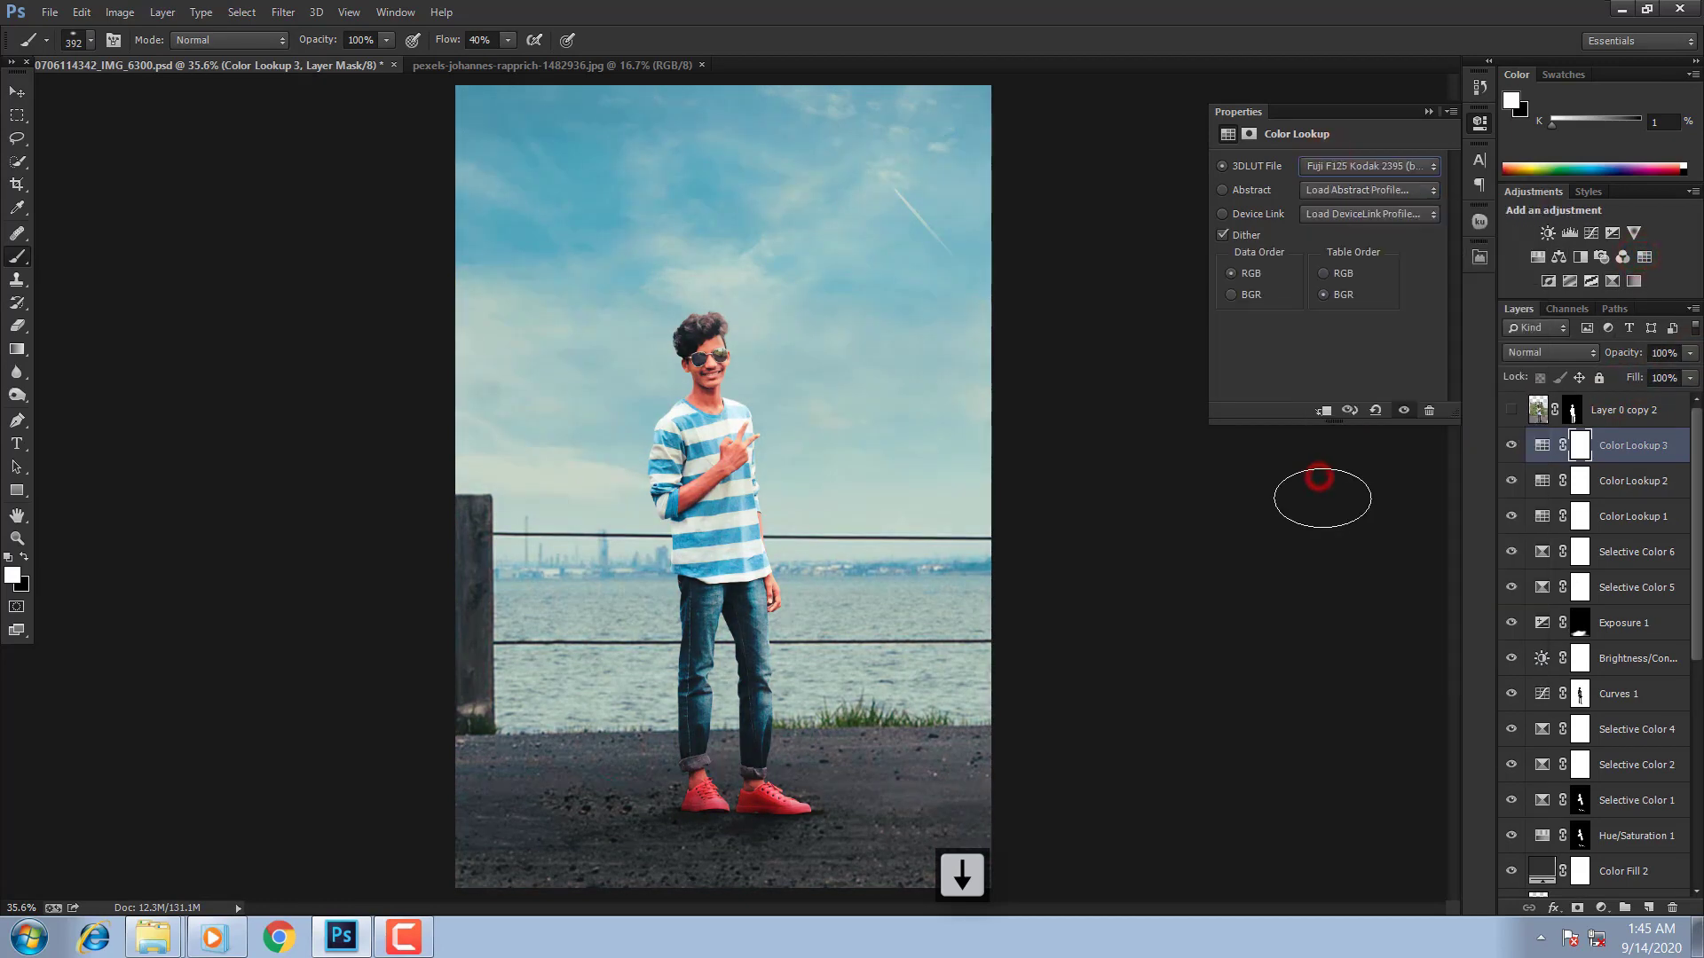
key(Down)
key(Up)
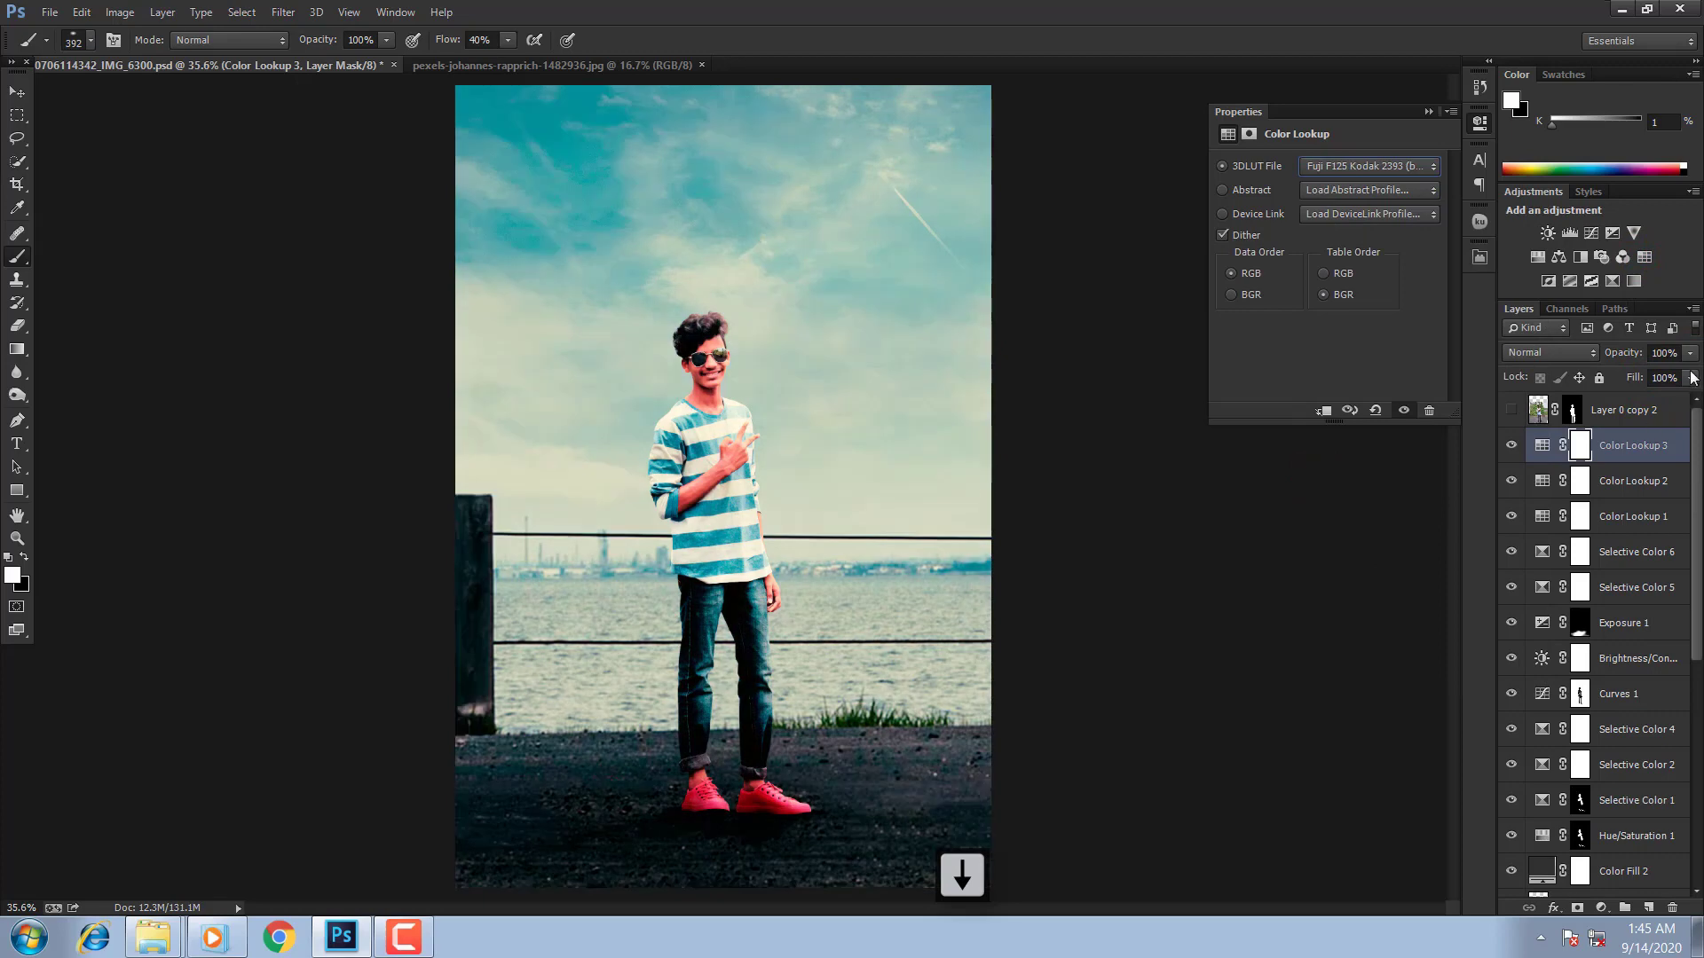
click(1690, 379)
click(1619, 397)
click(1621, 377)
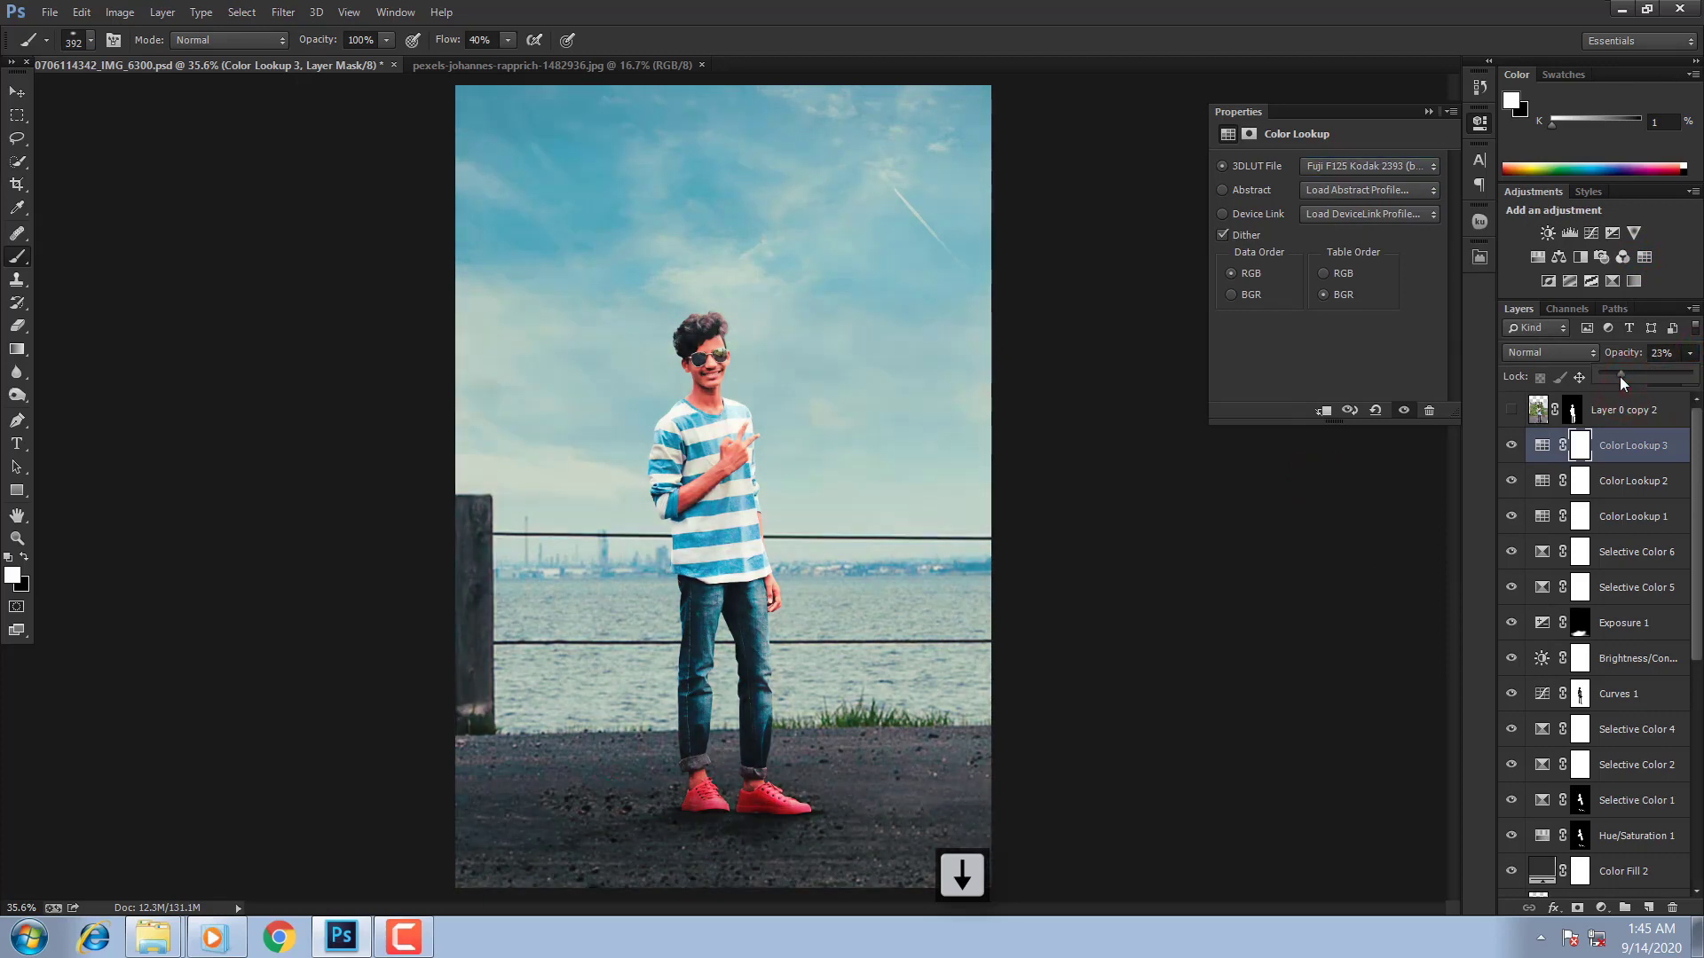
Step: Add a Selective Color adjustment on top and set Reds to cyan +3, magenta -17, yellow -14 and black -4
click(1603, 437)
drag(721, 357, 829, 392)
click(829, 391)
click(1634, 280)
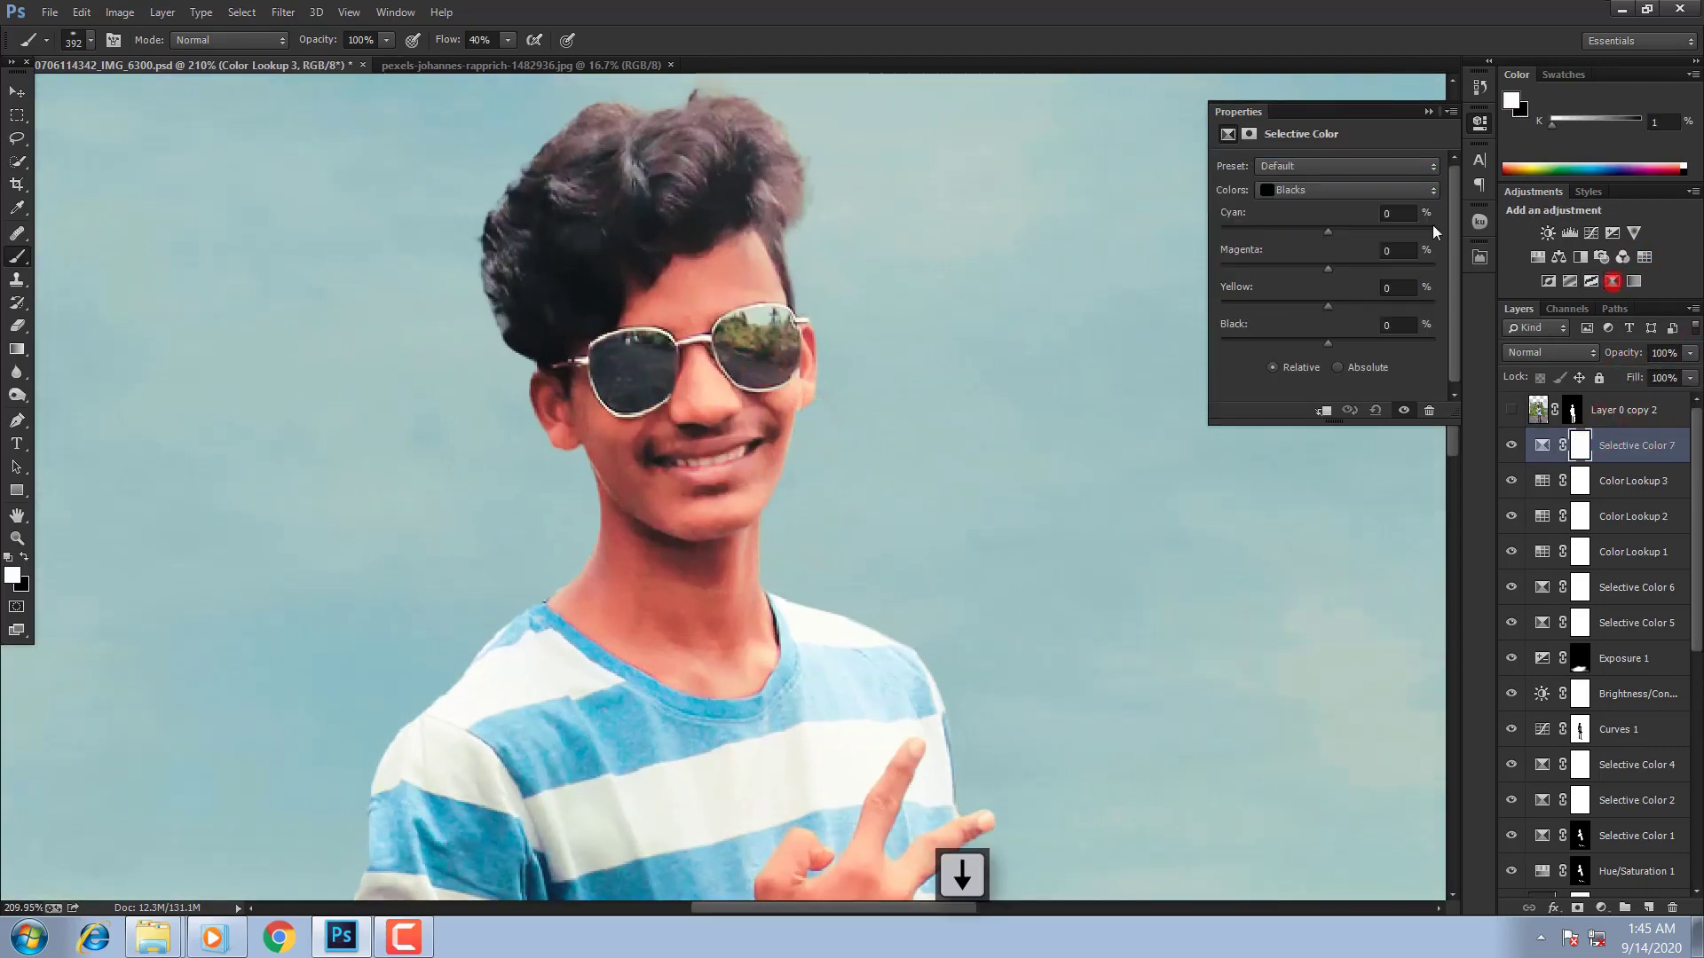
click(1323, 190)
click(1301, 206)
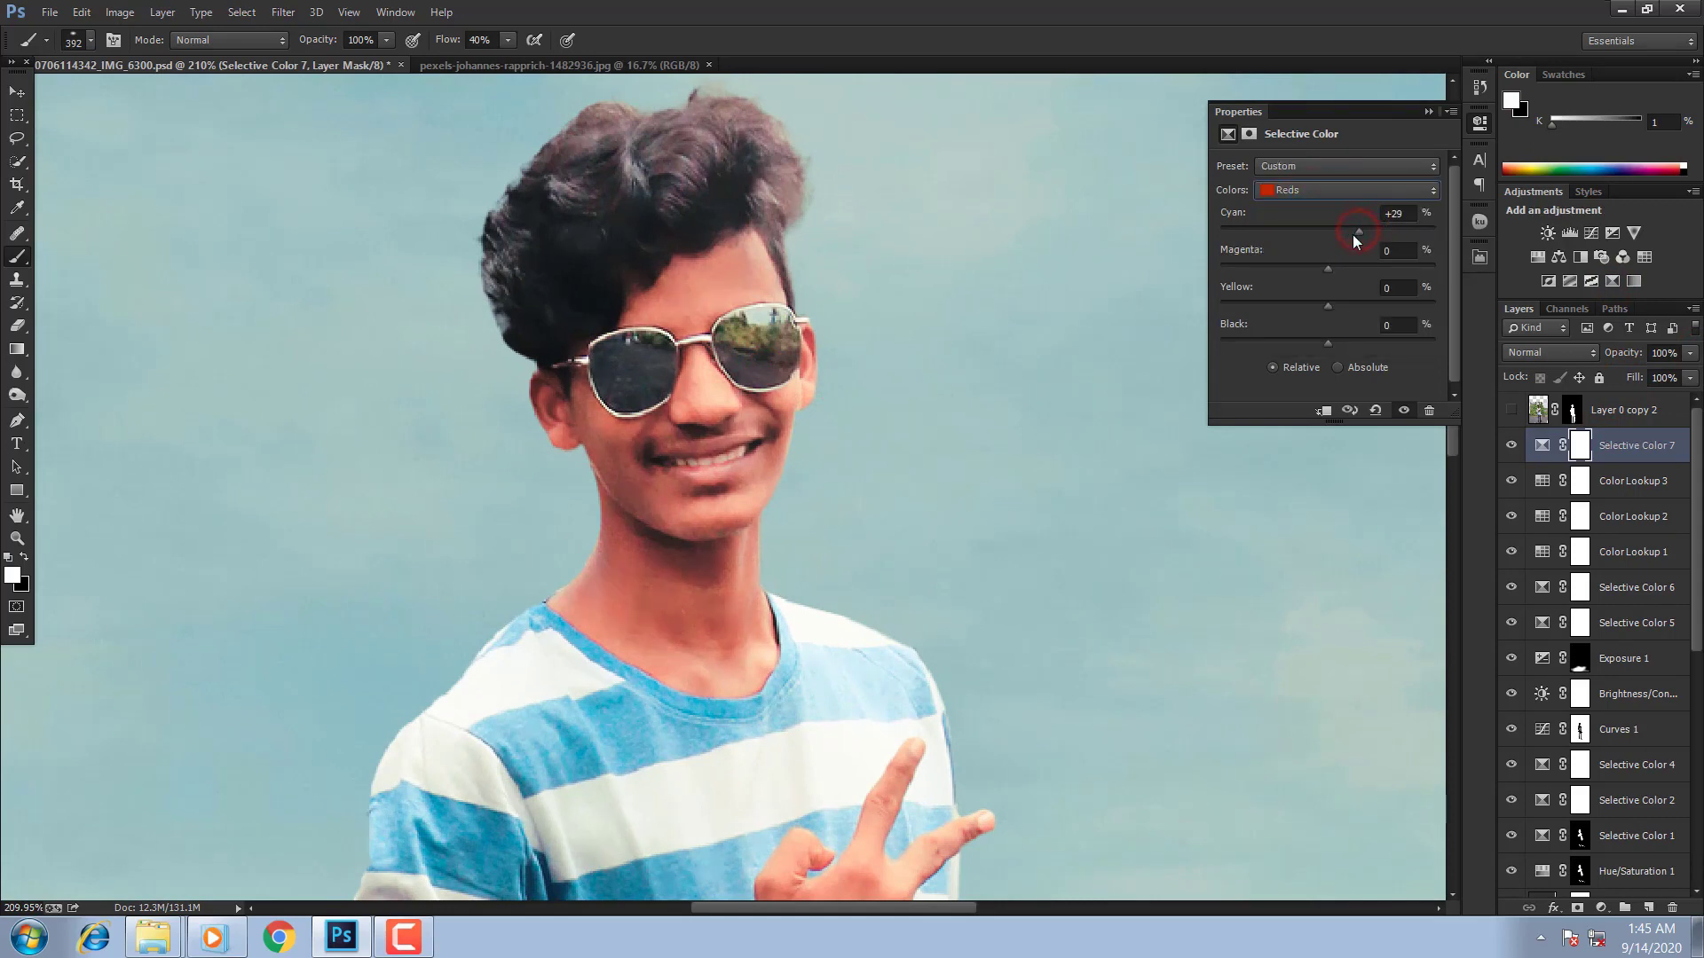
drag(1349, 232, 1323, 236)
drag(1354, 304, 1324, 301)
drag(1324, 232, 1344, 232)
drag(1315, 269, 1332, 232)
drag(1327, 343, 1319, 346)
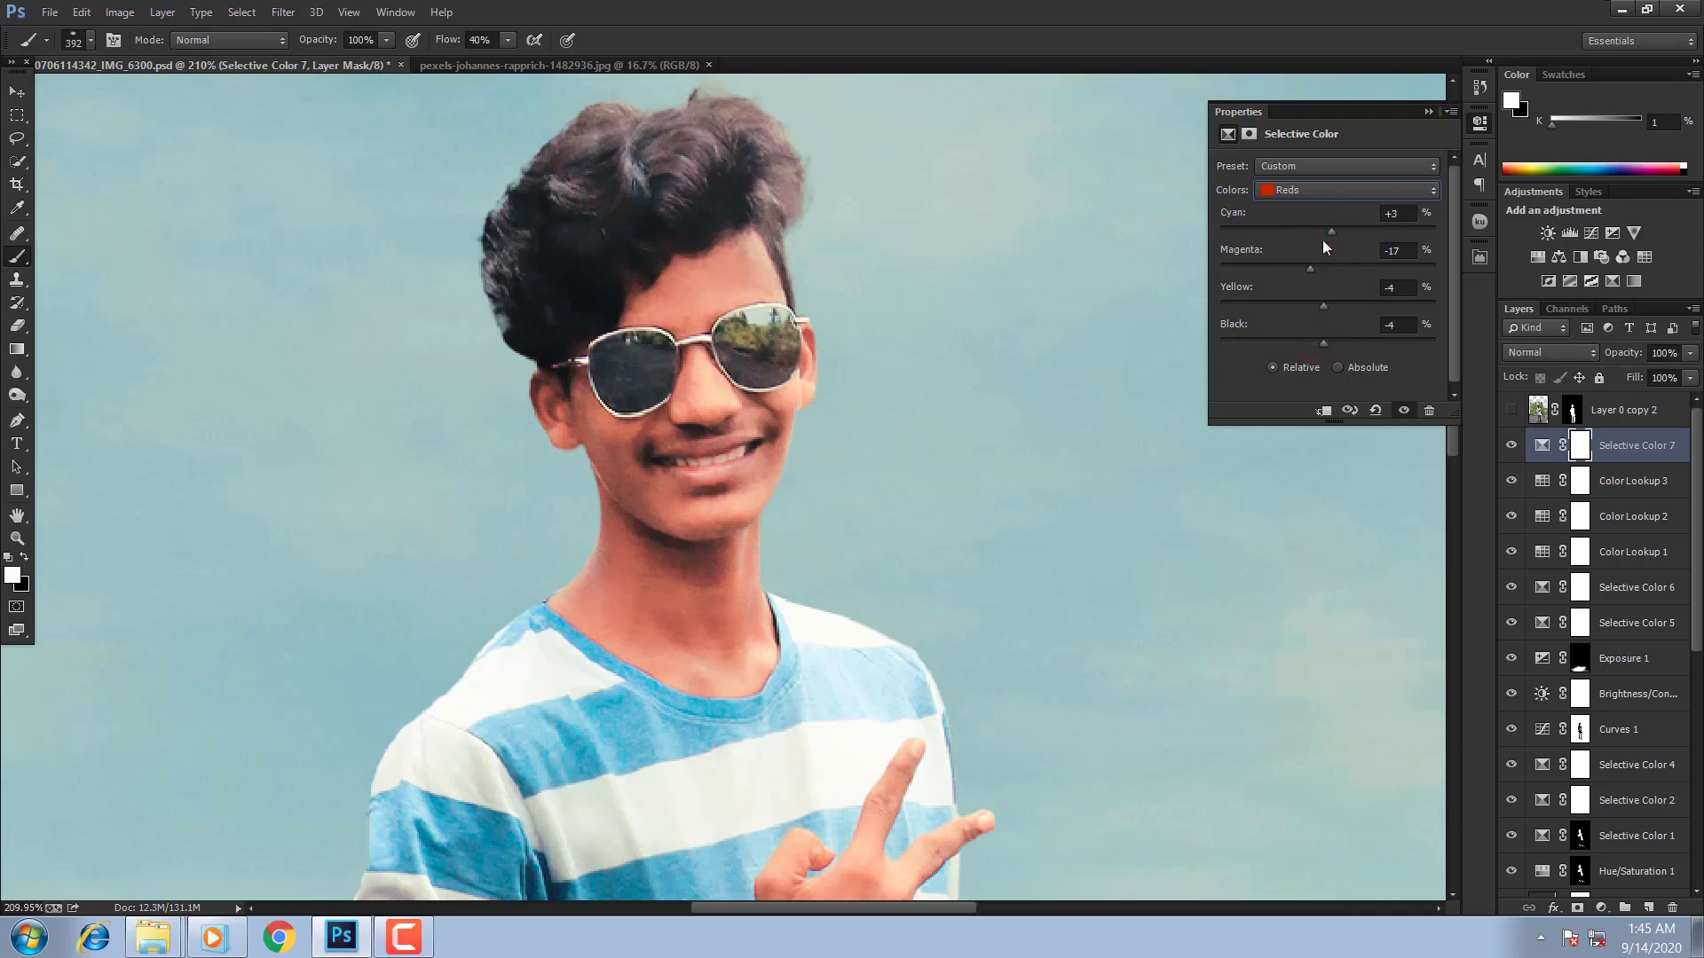
Step: Invert the Selective Color mask and paint it back at 100% brush flow over the boy's face, neck, arms and hands
key(ctrl+i)
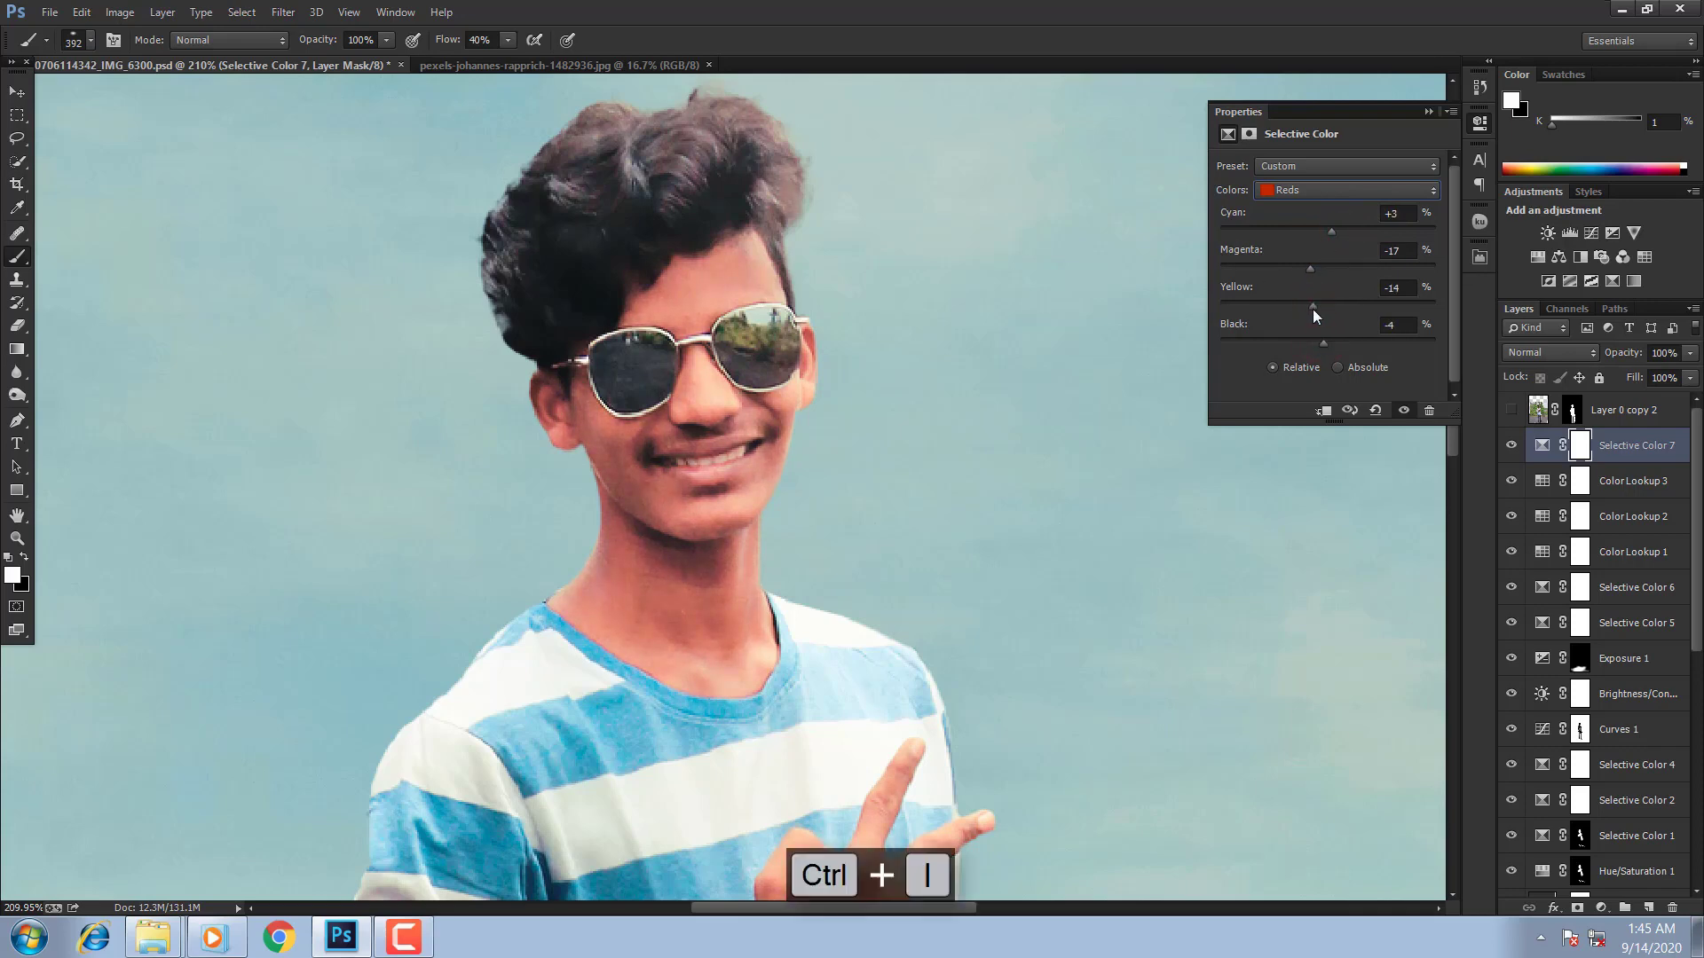
drag(677, 391, 475, 444)
drag(446, 44, 502, 54)
drag(673, 315, 701, 654)
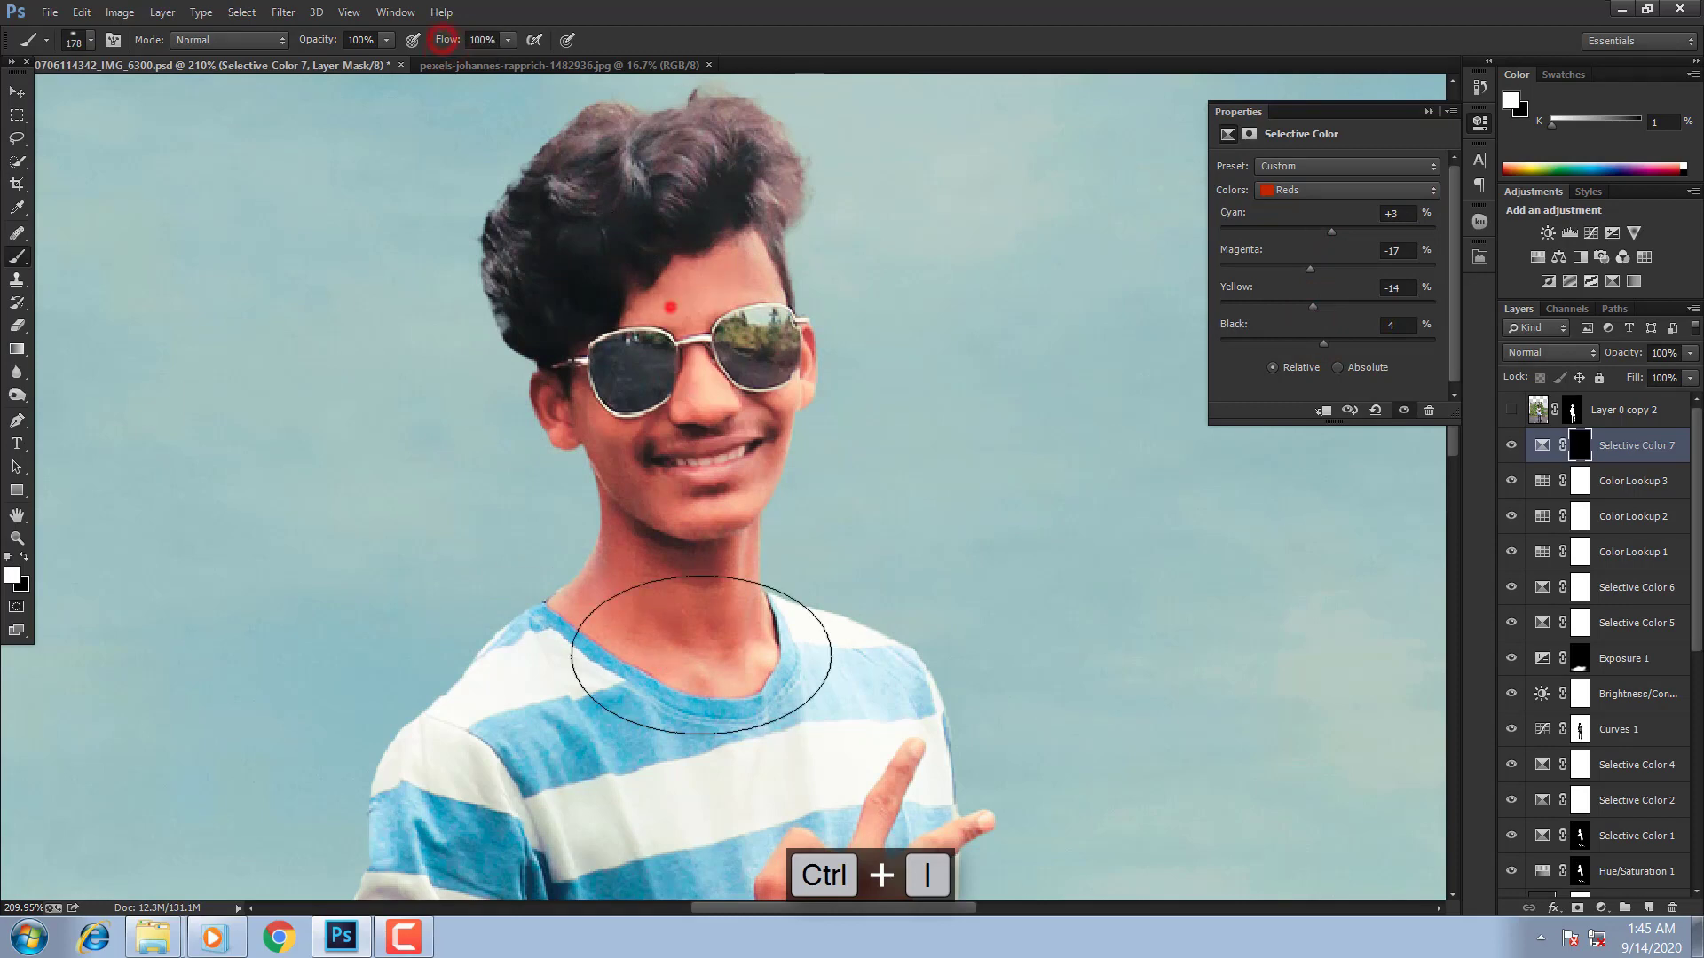
mouse_move(701, 358)
mouse_down()
mouse_move(785, 465)
mouse_move(755, 612)
mouse_up()
scroll(816, 324, down, 6)
drag(817, 506, 742, 672)
scroll(741, 672, down, 5)
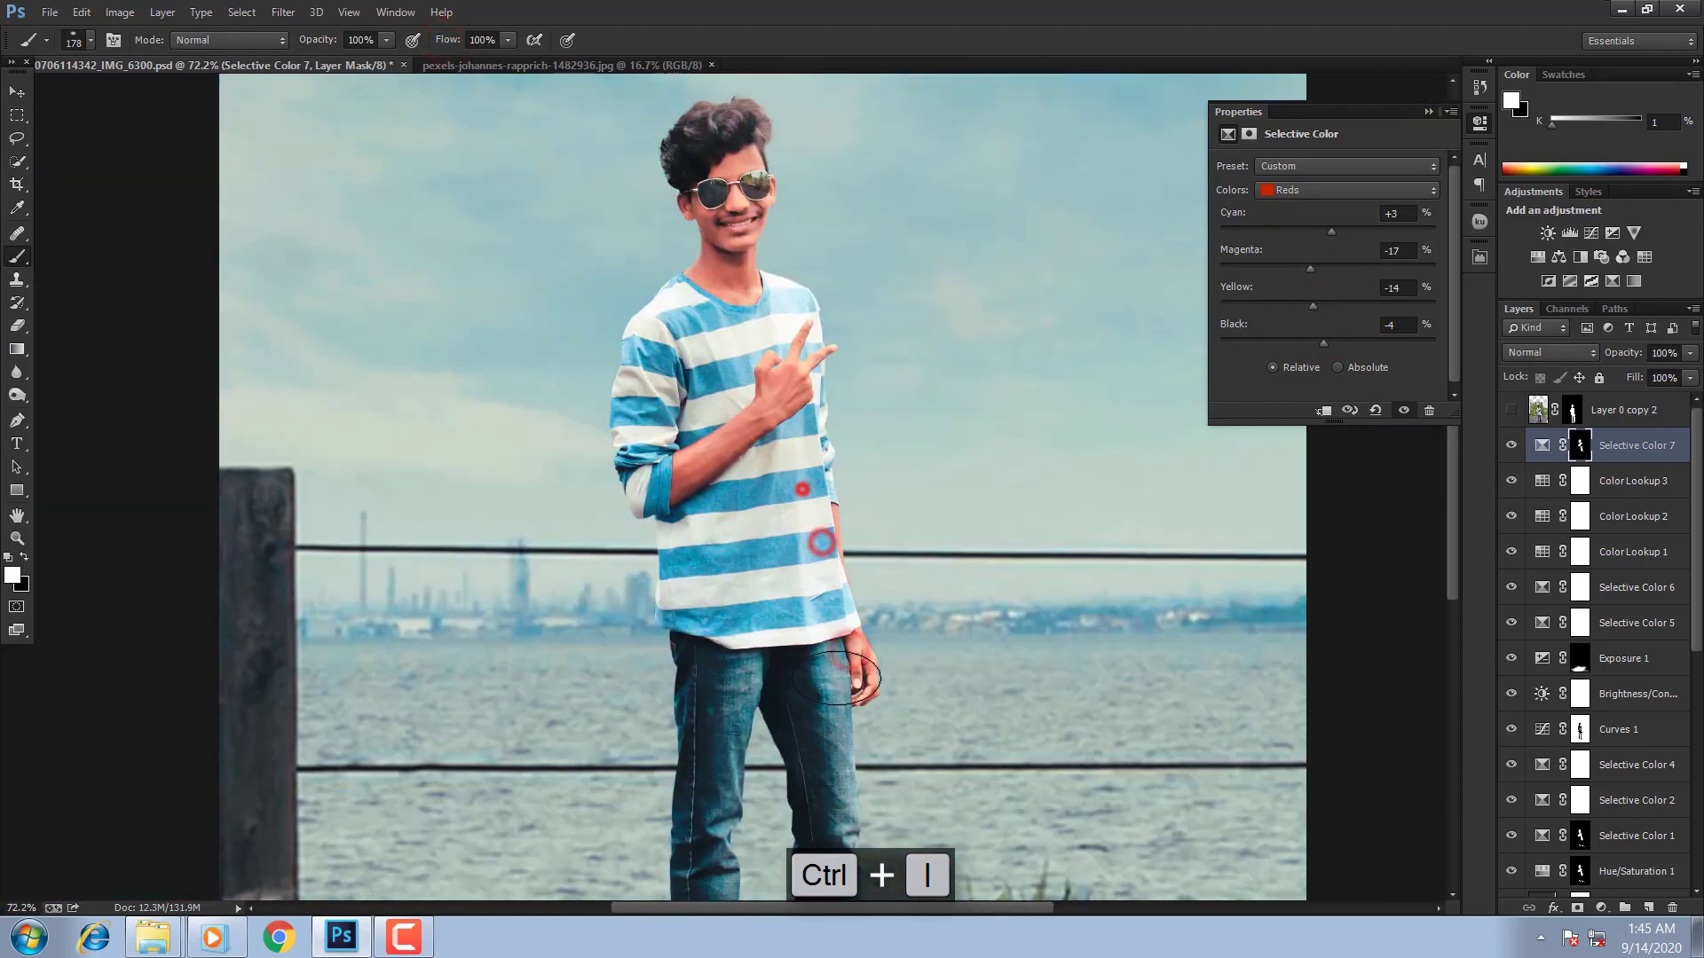
right_click(781, 537)
click(794, 546)
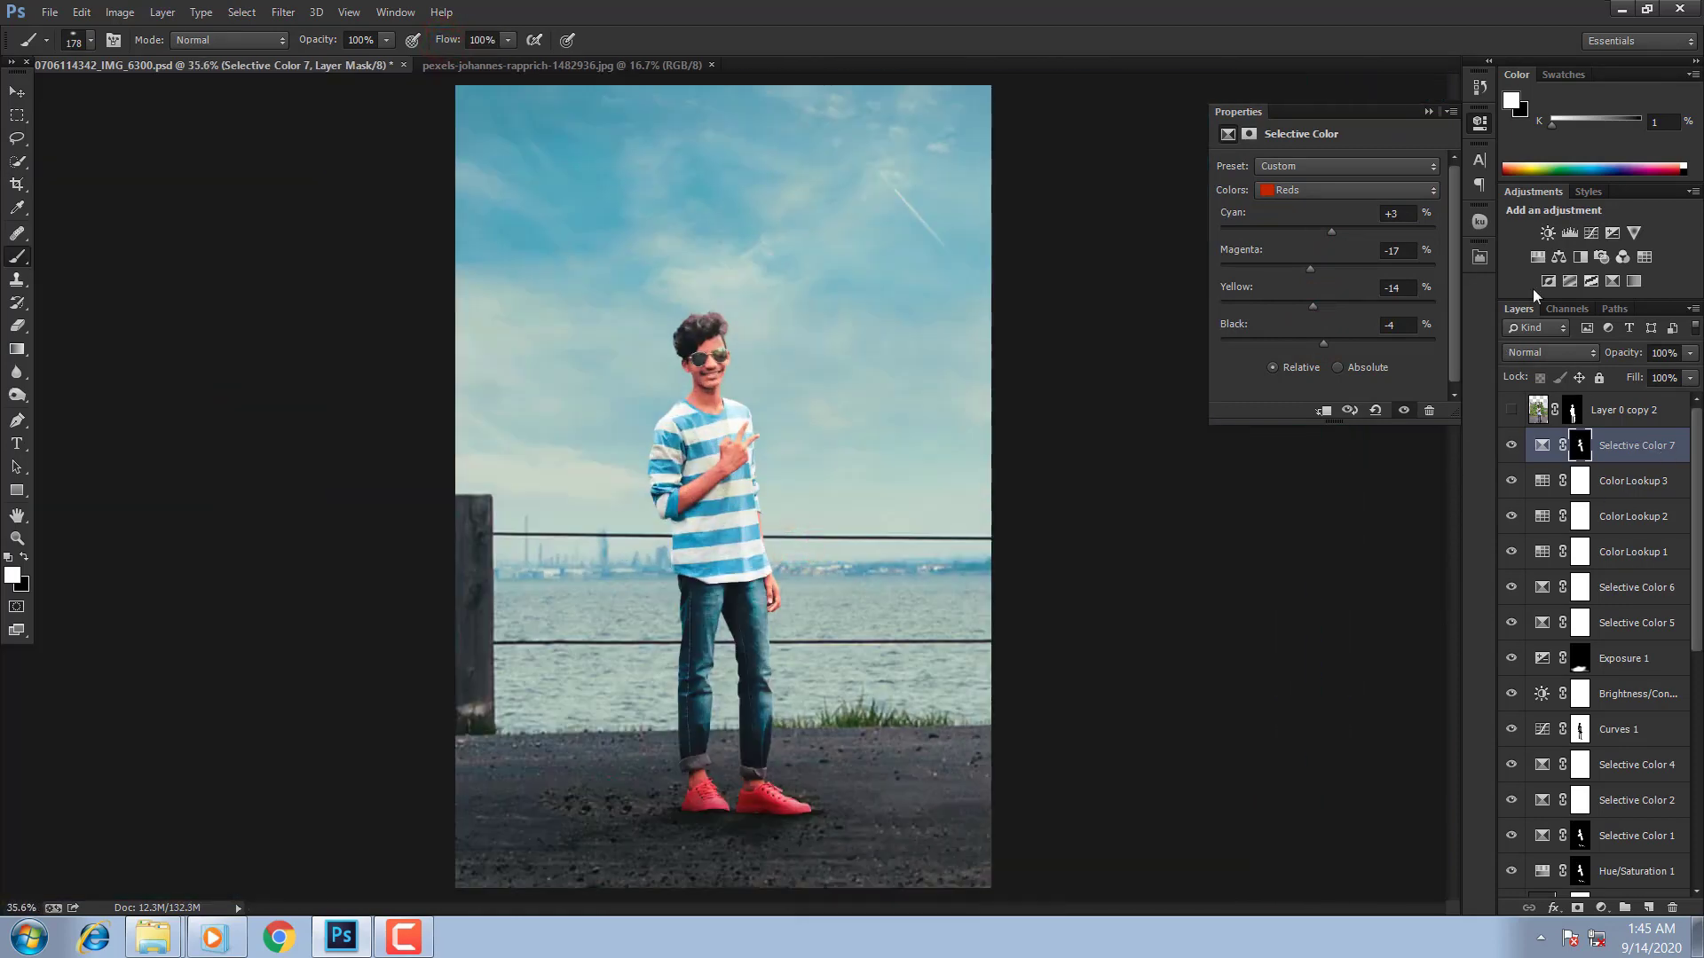
Step: Add a Hue/Saturation adjustment layer in Soft Light blend mode at 15% opacity
click(1538, 257)
click(1548, 352)
click(1531, 603)
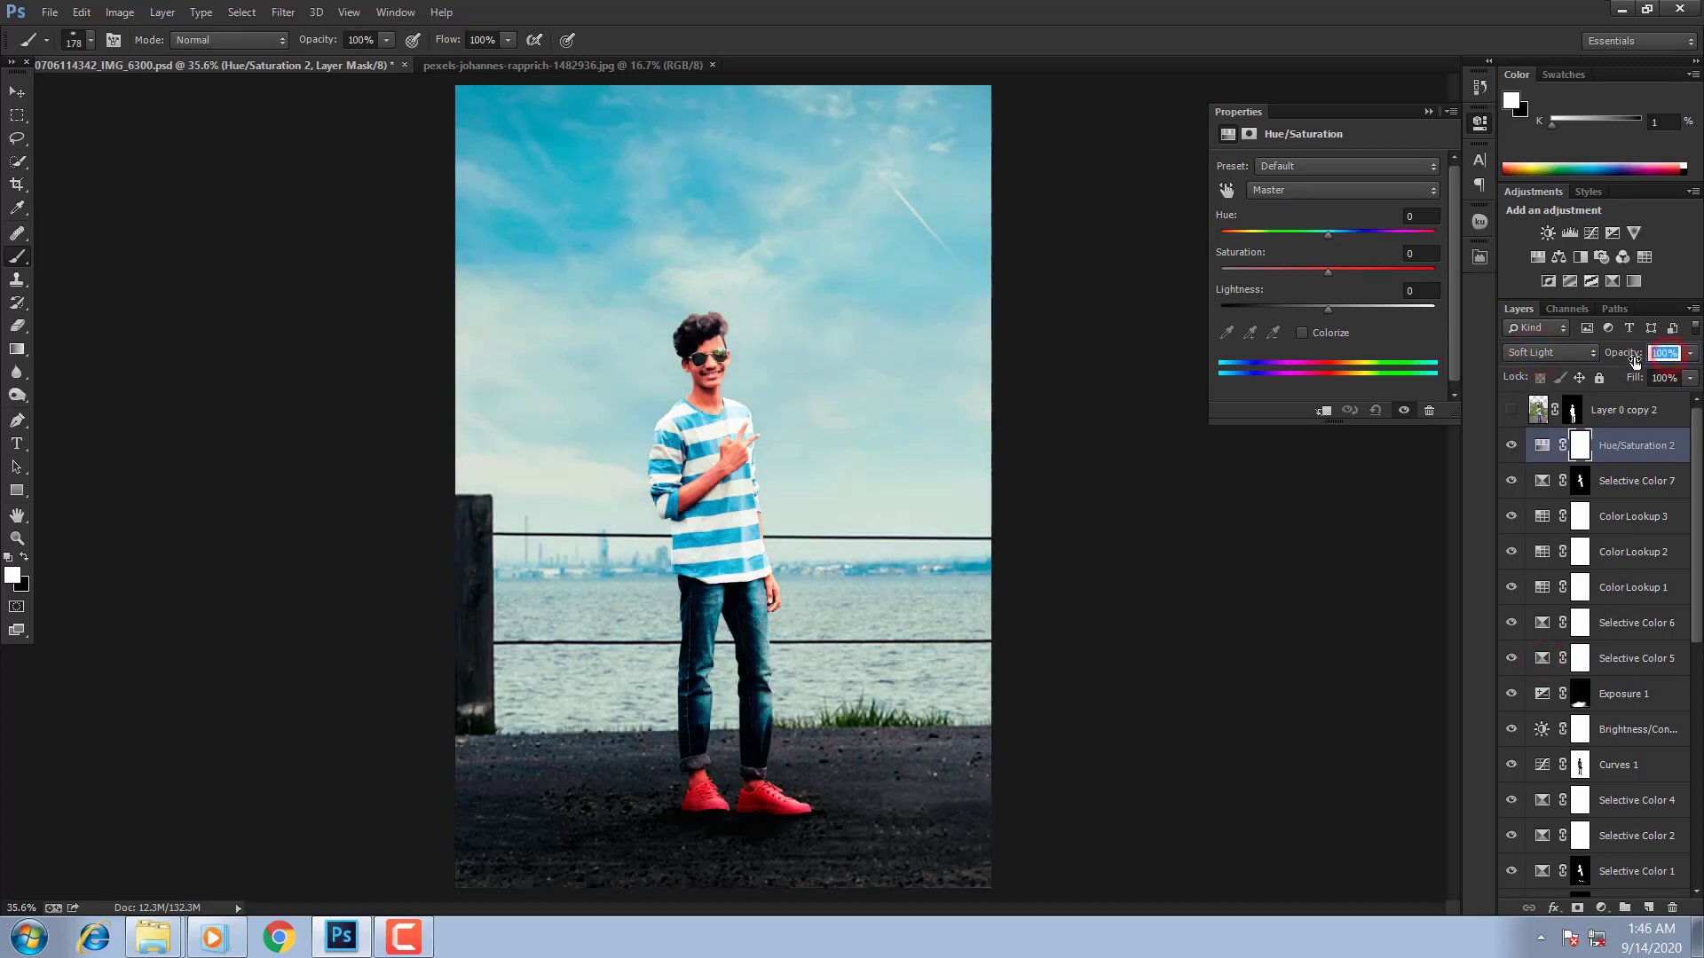
text(15)
key(Return)
Step: Stamp all visible layers into a new layer, save the document, and convert the stamped layer to a smart object
key(ctrl+shift+alt+e)
key(ctrl+s)
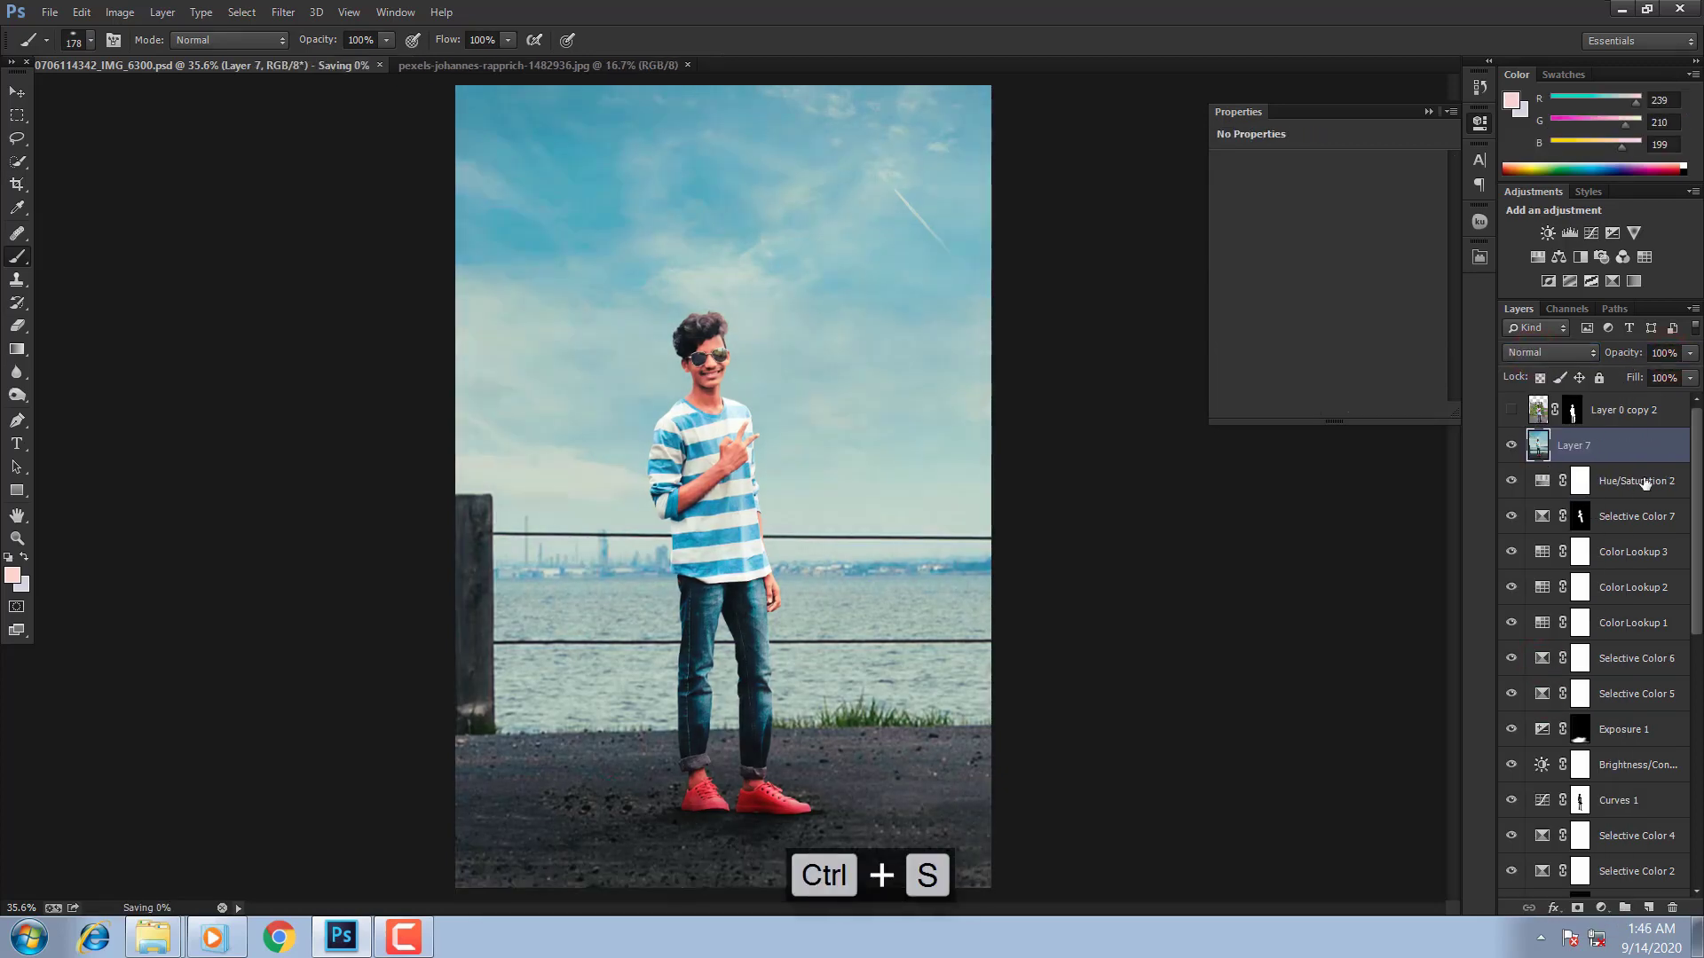
right_click(1642, 448)
click(1246, 274)
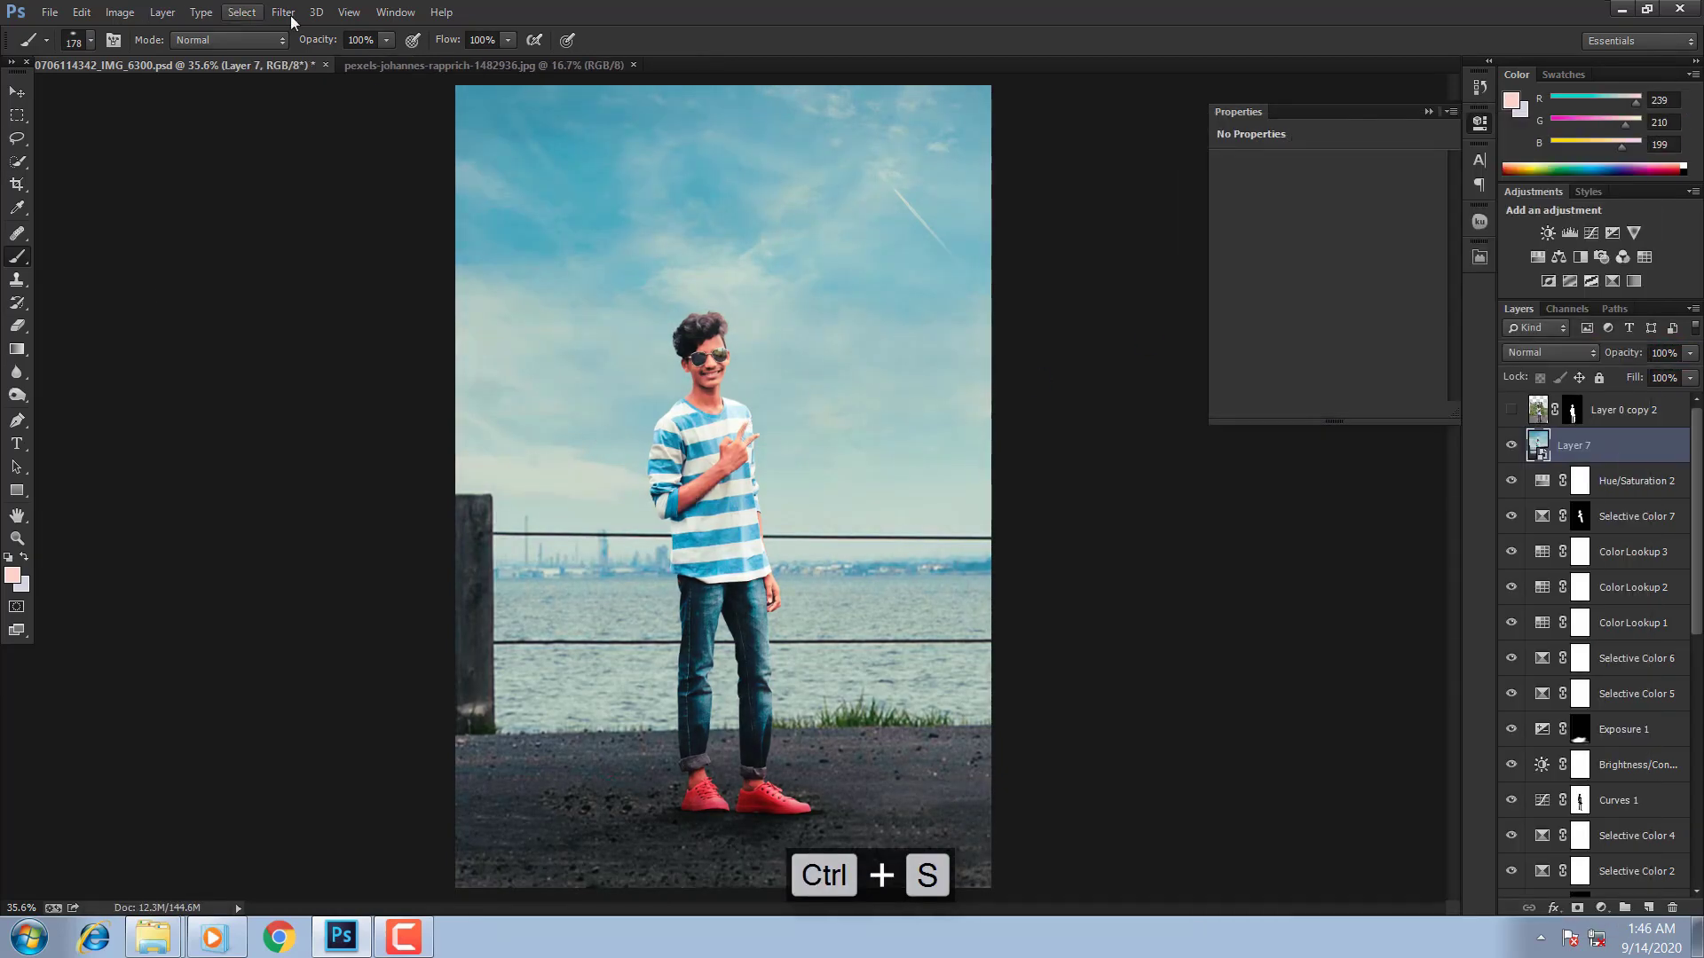
Step: Open the Camera Raw filter, set Shadows +36, Whites +13, Blacks -12, Clarity +13 and Vibrance +10, and fine-tune the white balance
click(283, 11)
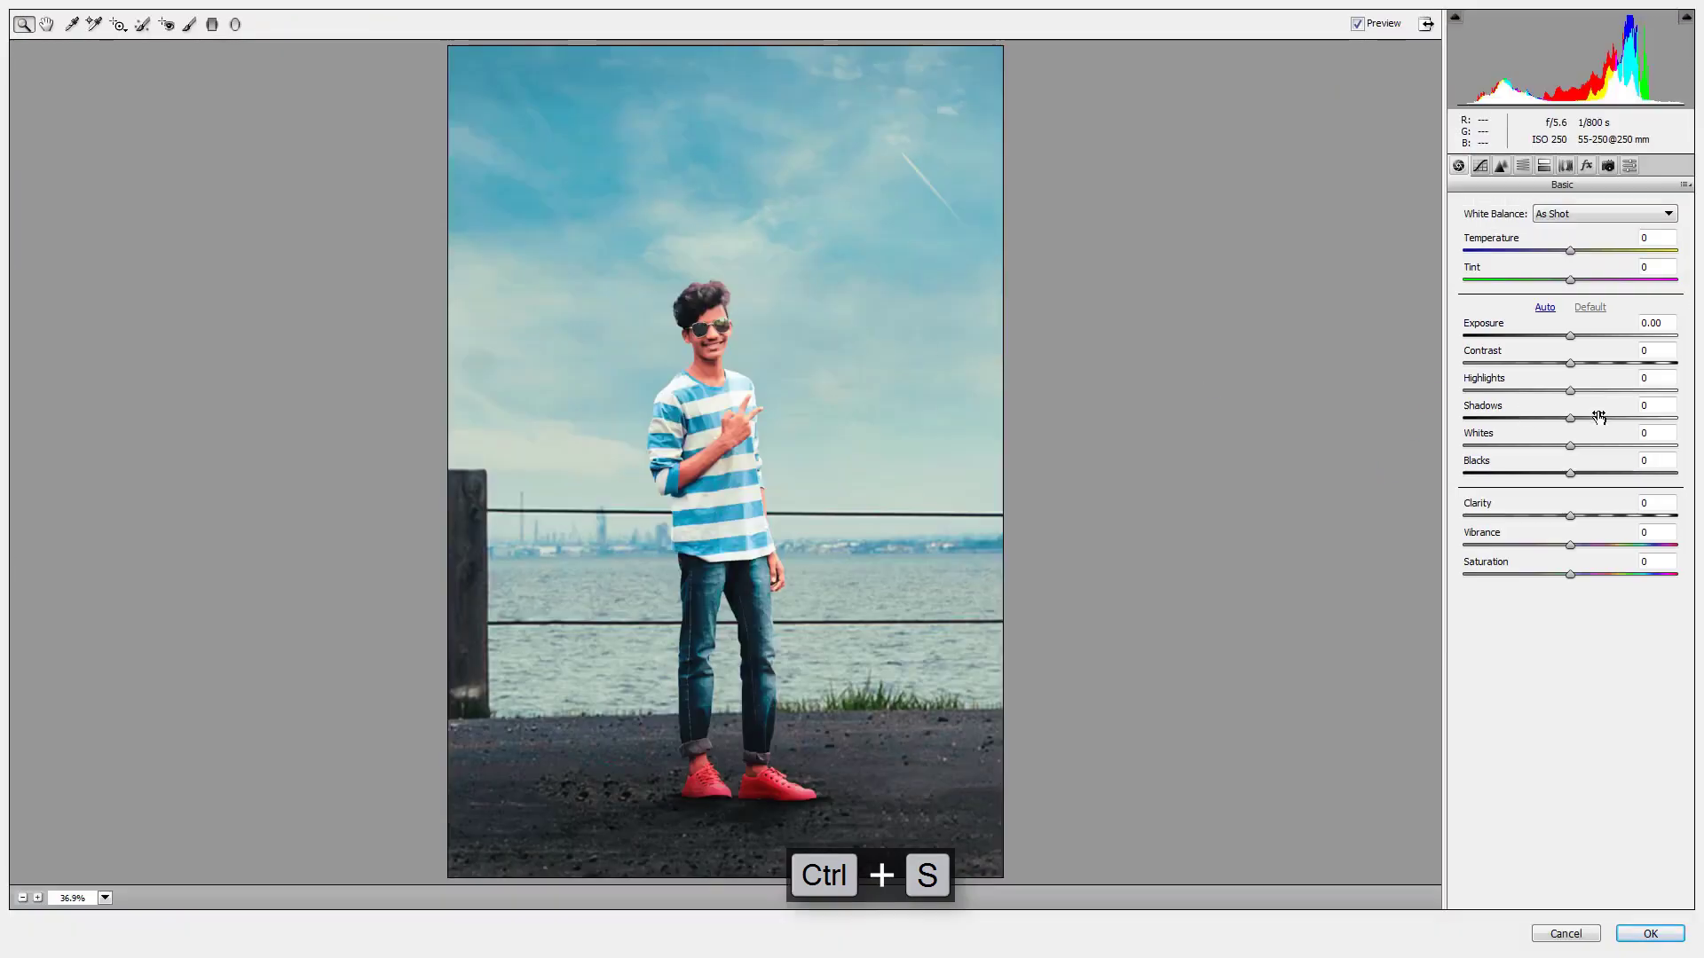
click(1601, 417)
drag(1539, 476, 1553, 474)
drag(1601, 418, 1583, 545)
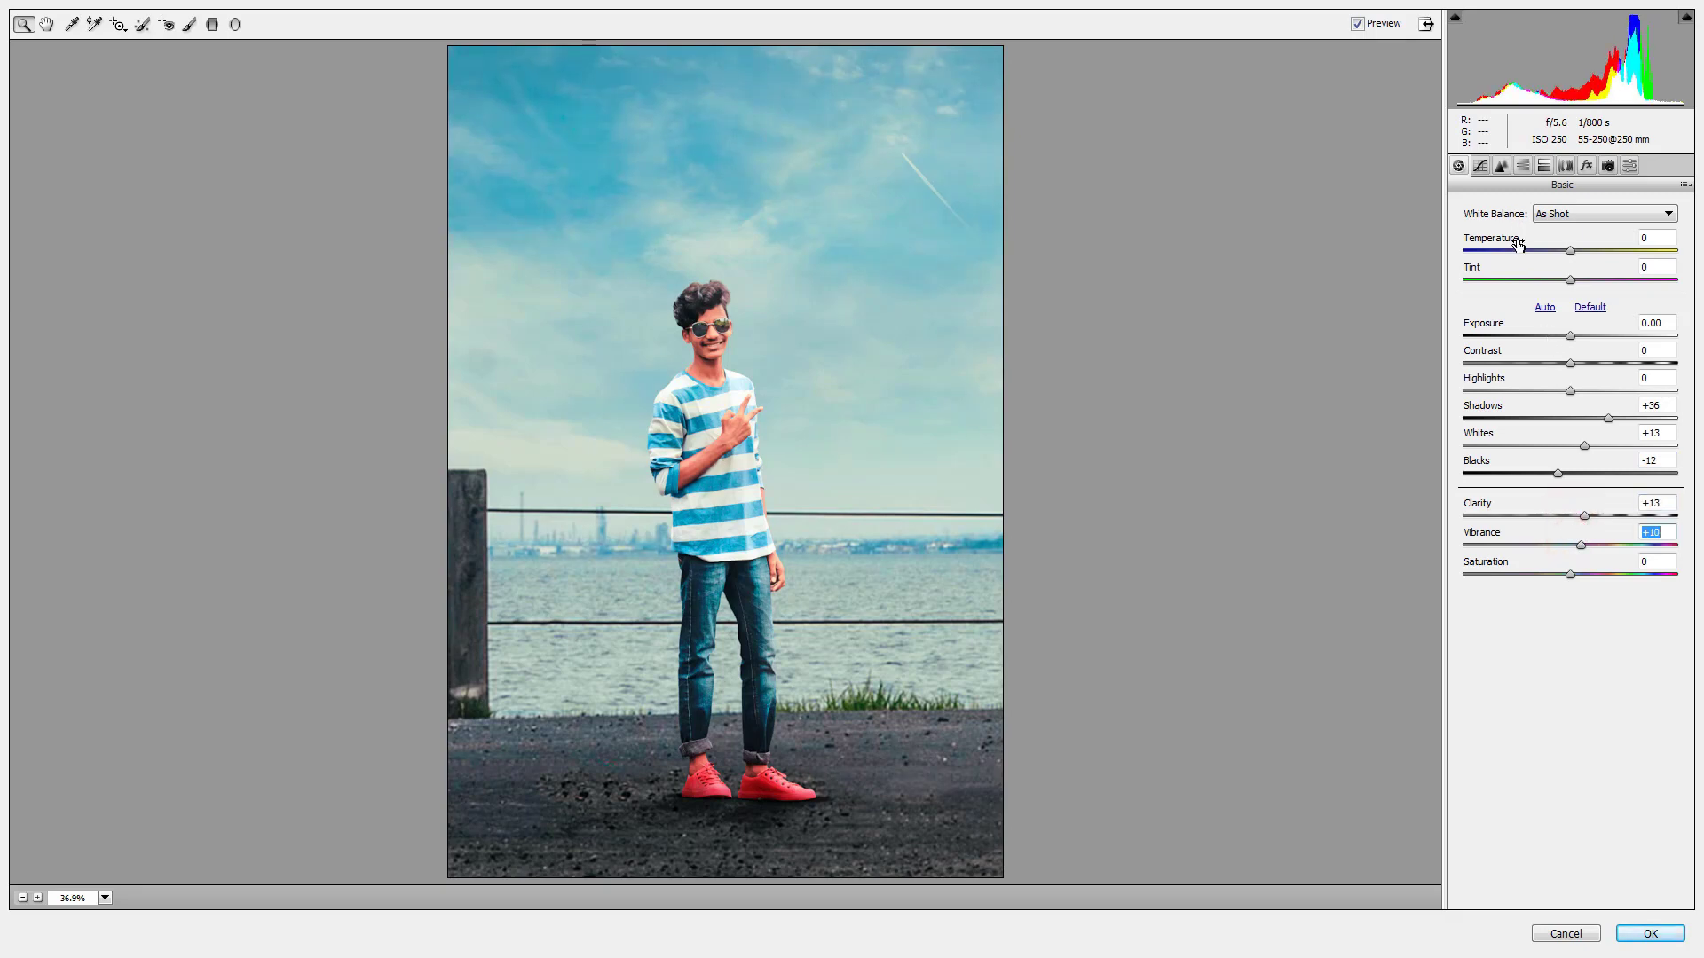
drag(1570, 251, 1582, 281)
Step: Adjust the Camera Raw sharpening amount and the luminance and color noise reduction
click(1501, 165)
drag(1499, 236, 1503, 236)
click(1510, 382)
click(1506, 467)
Step: In the HSL adjustments, set saturation of Aquas to -34 and Yellows to -100, and shift the Blues hue to +2
click(1522, 165)
click(1507, 235)
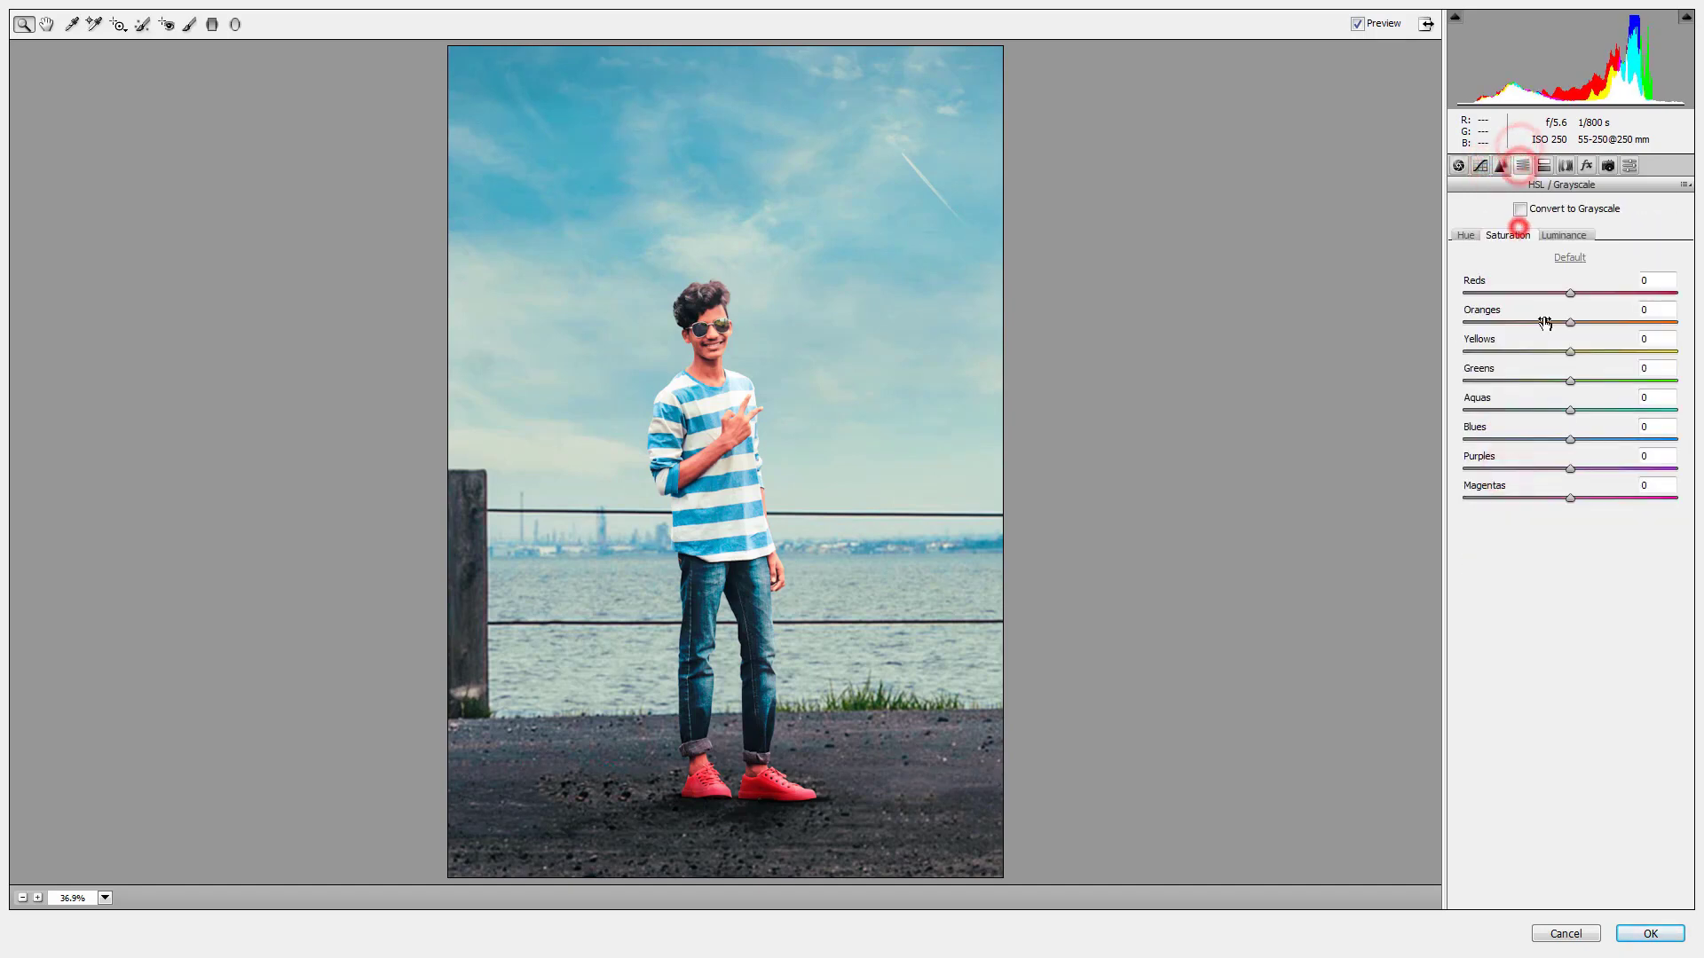
drag(1571, 410, 1583, 444)
click(1474, 238)
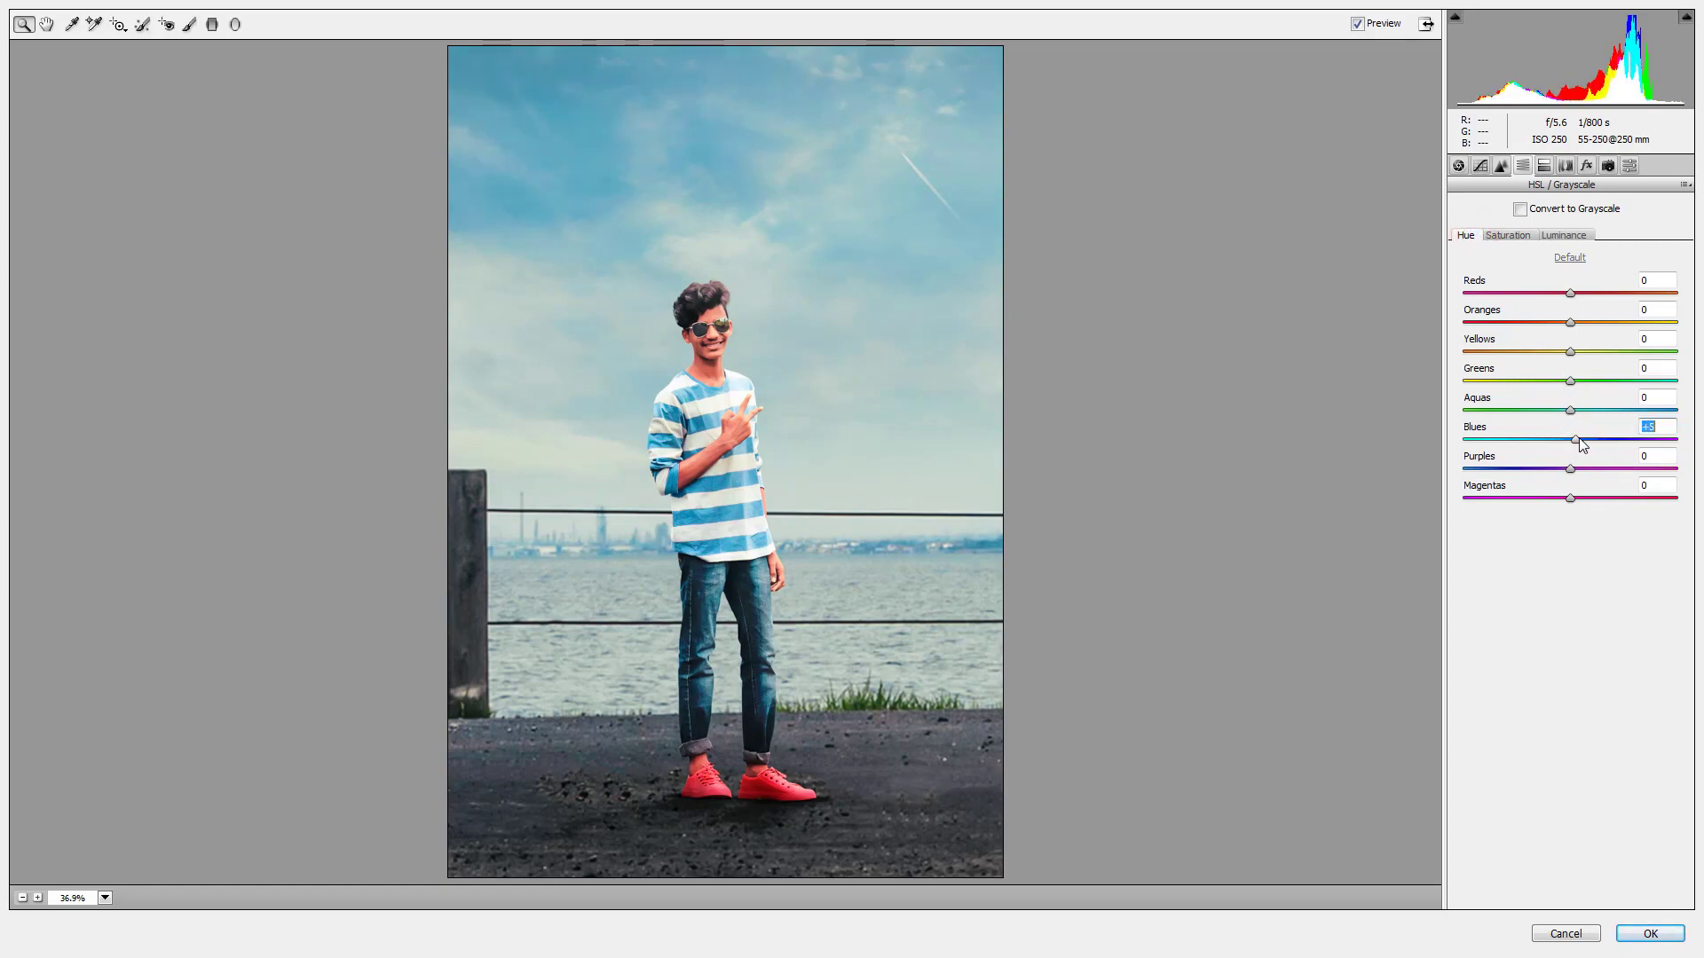
click(1508, 235)
drag(1570, 351, 1399, 367)
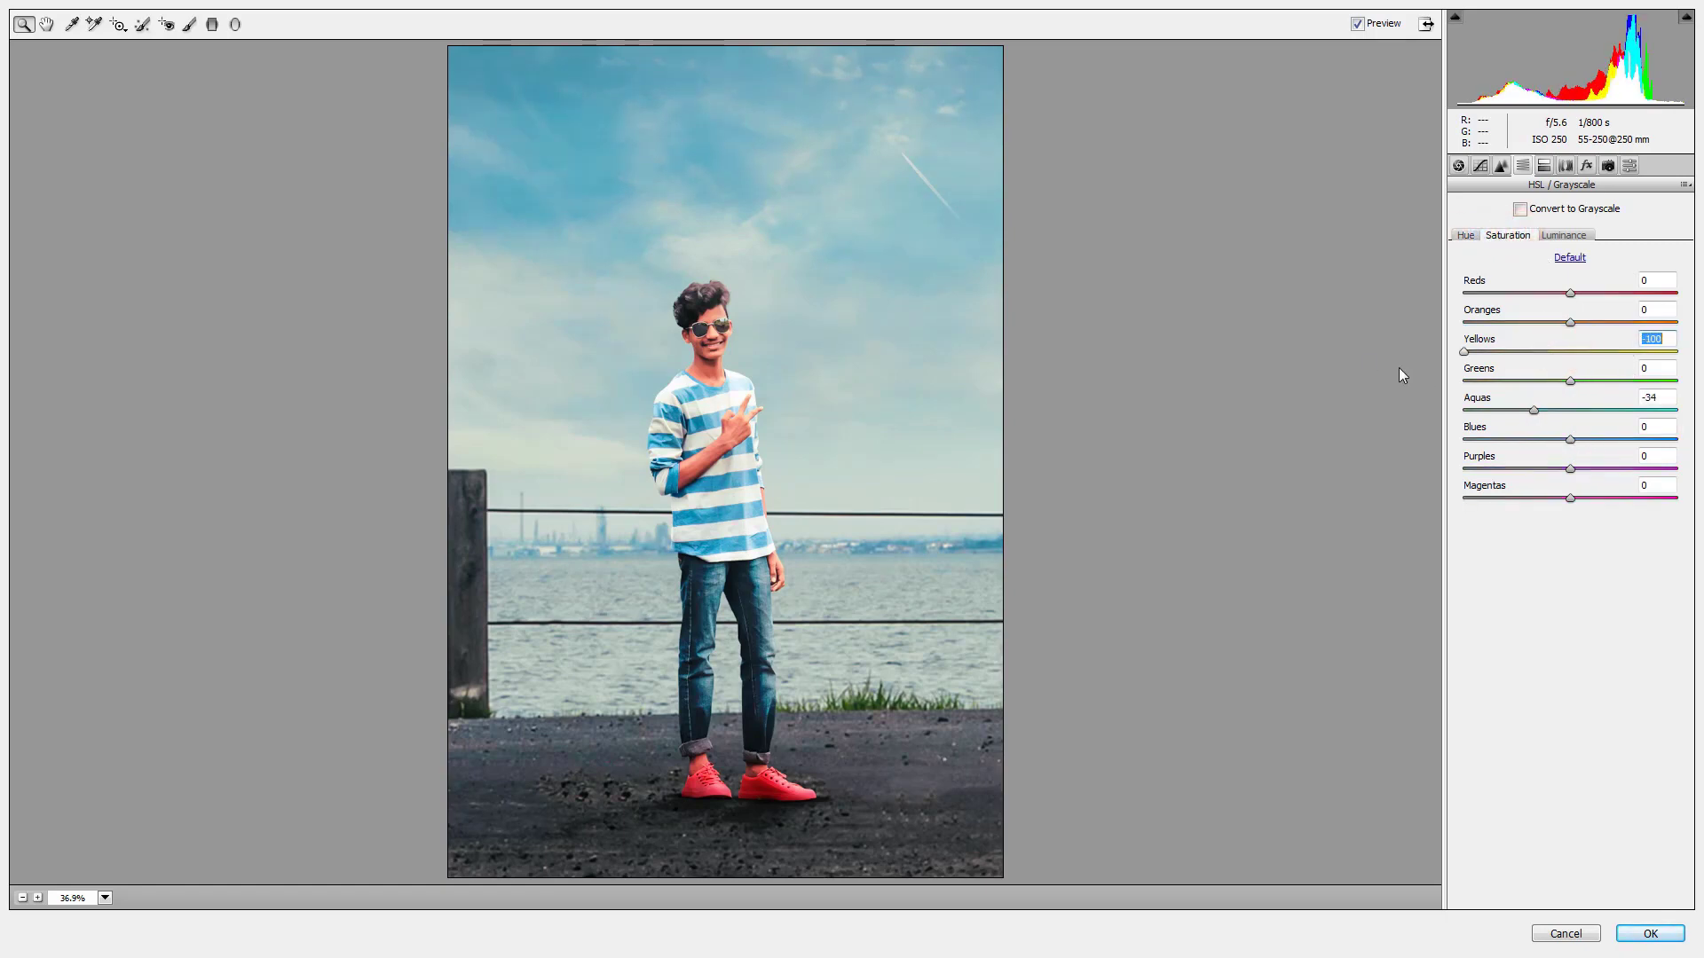
Step: Shift the Greens hue slightly toward yellow and set the Greens saturation to -15
drag(1570, 381, 1682, 380)
click(1466, 235)
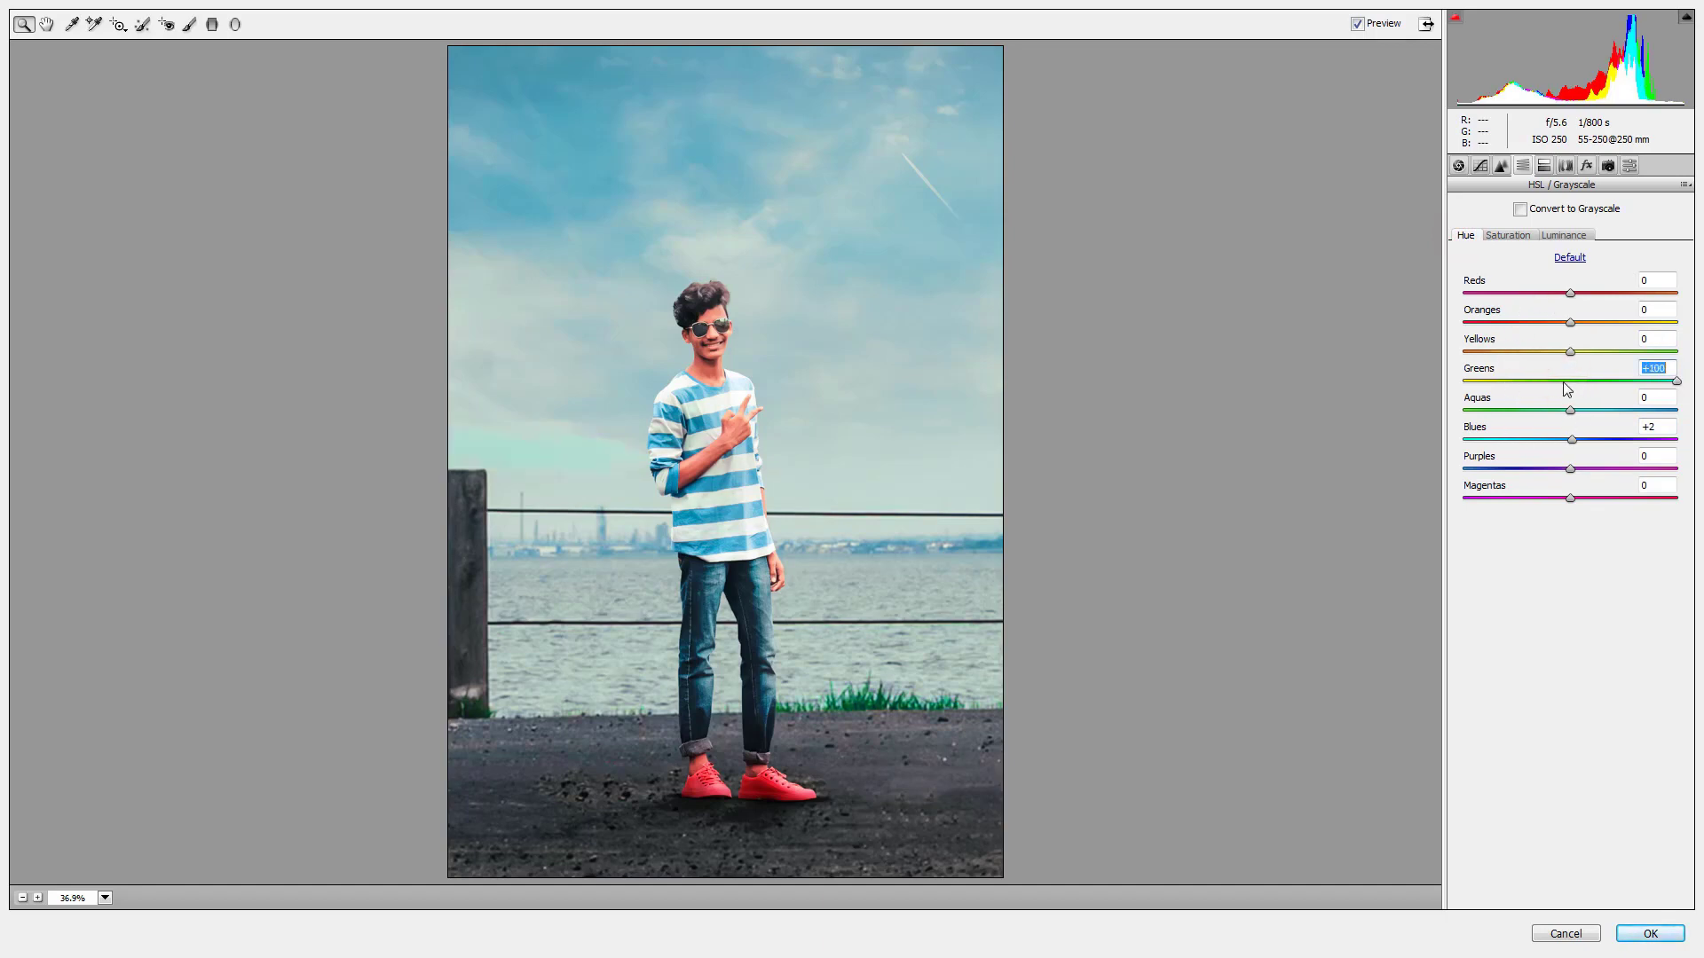
mouse_move(1560, 382)
mouse_down()
mouse_move(1411, 370)
mouse_move(1549, 382)
mouse_up()
click(1515, 233)
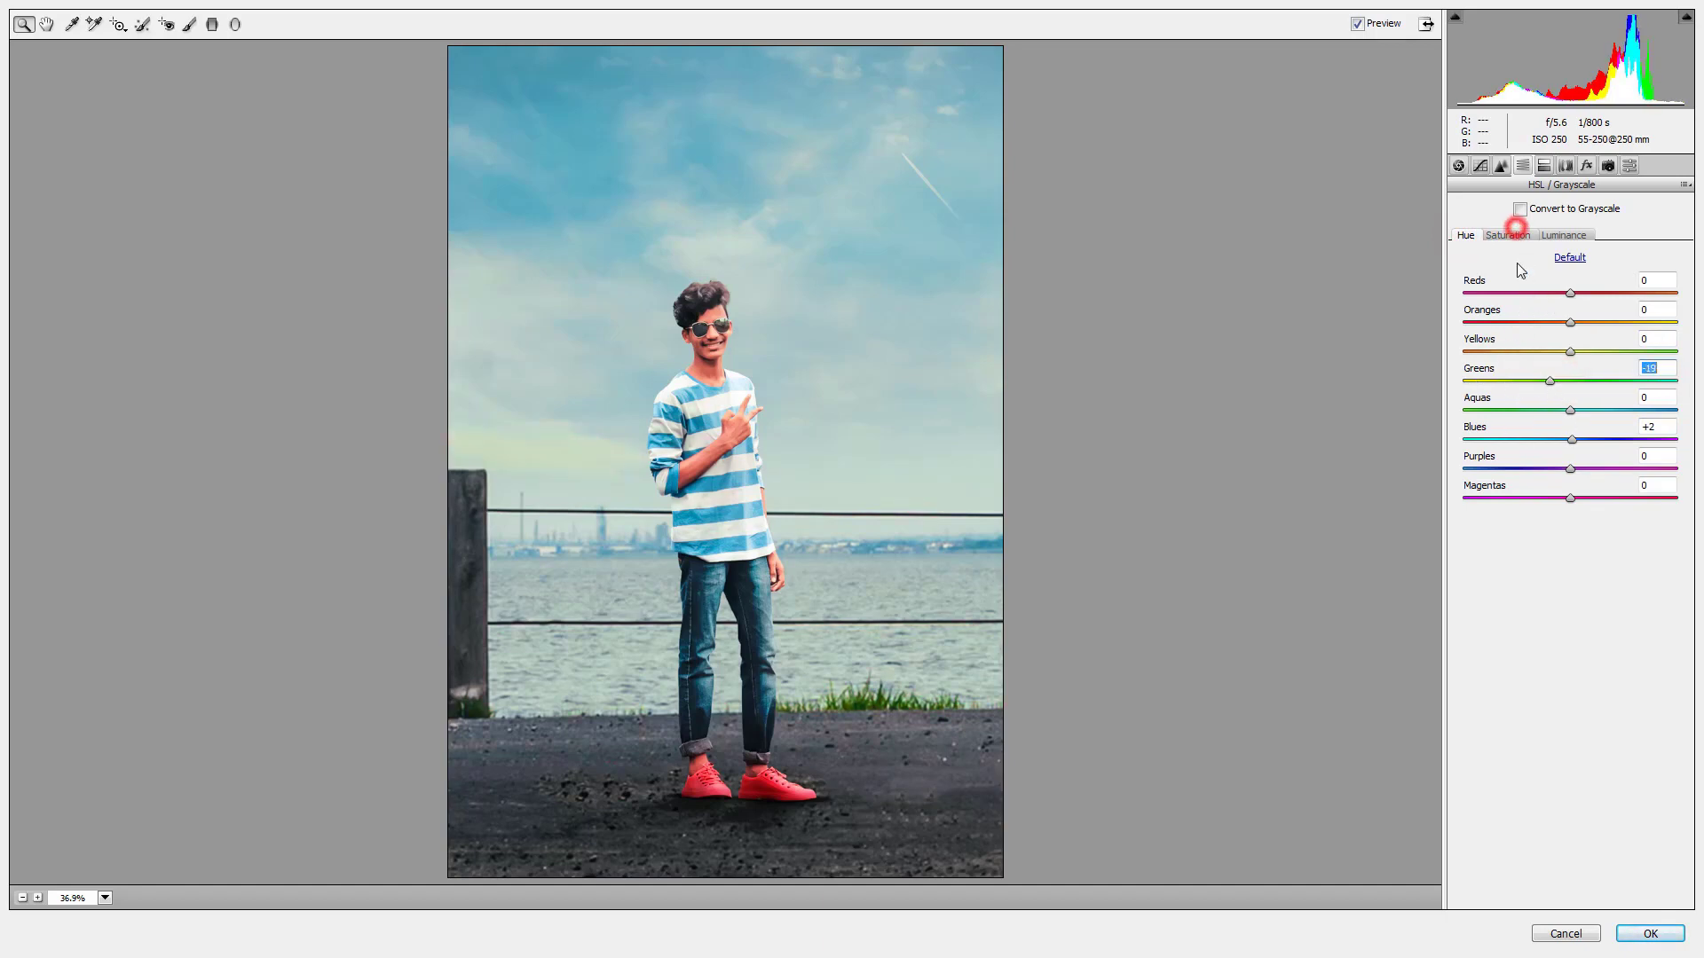
click(1553, 381)
Step: Set the Oranges saturation to -3 and slightly lower the Reds saturation in the HSL adjustments
click(1578, 232)
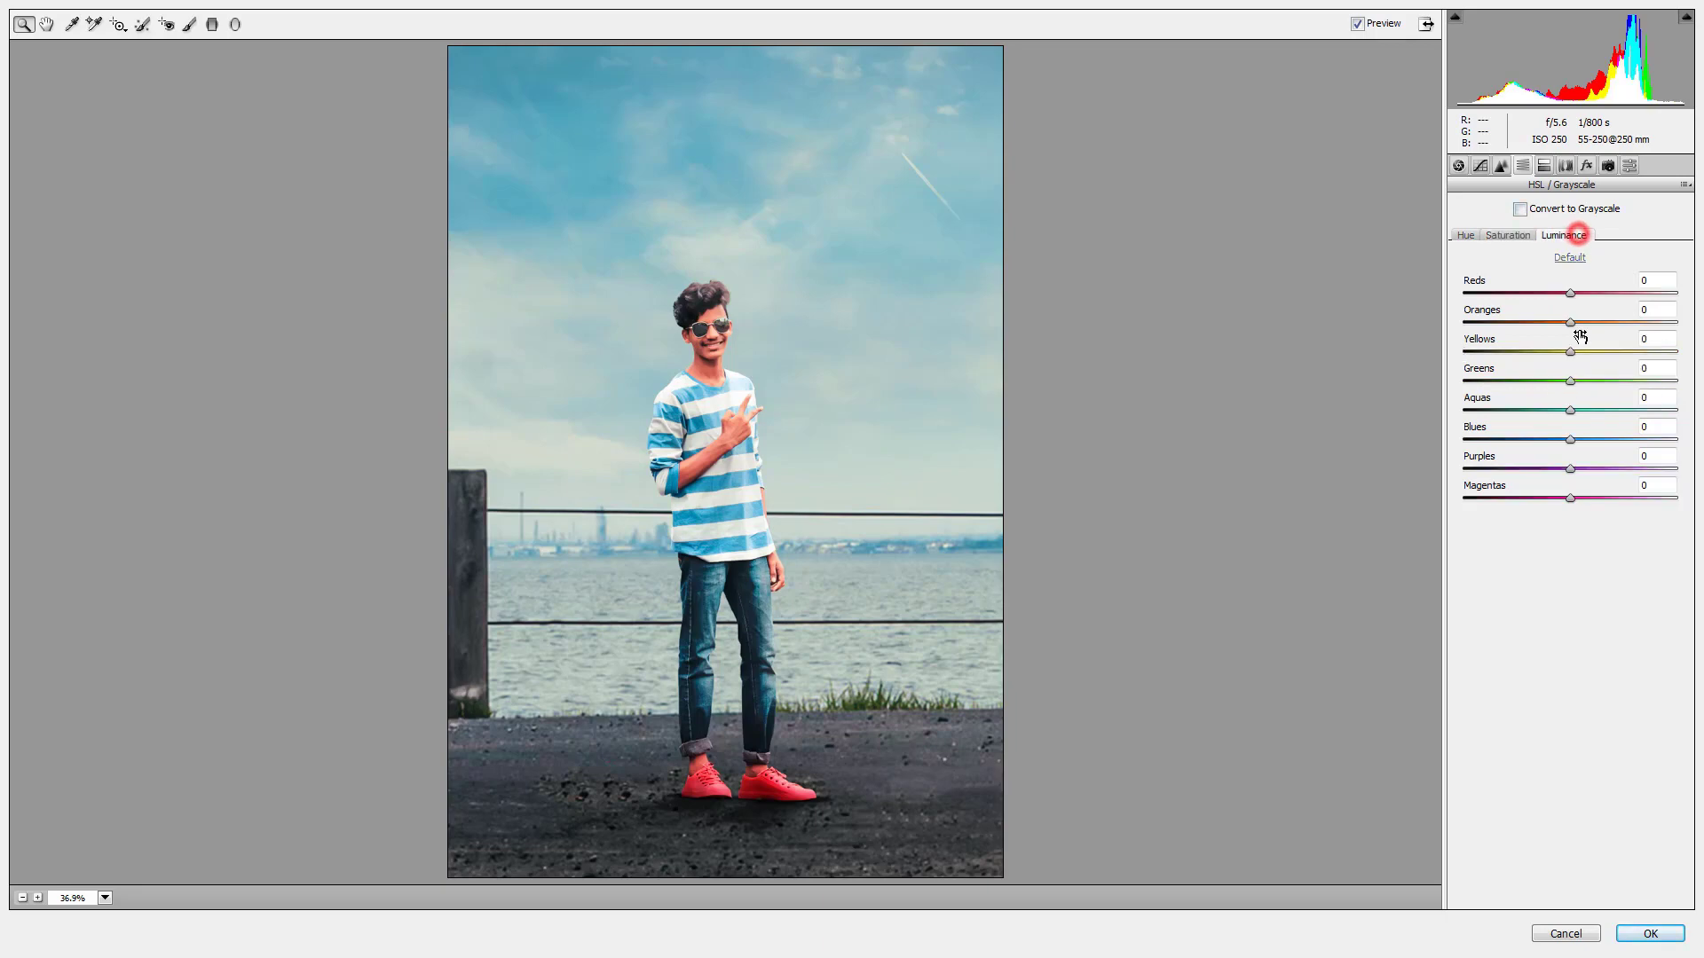
click(1568, 320)
click(1513, 236)
click(1567, 321)
click(1564, 293)
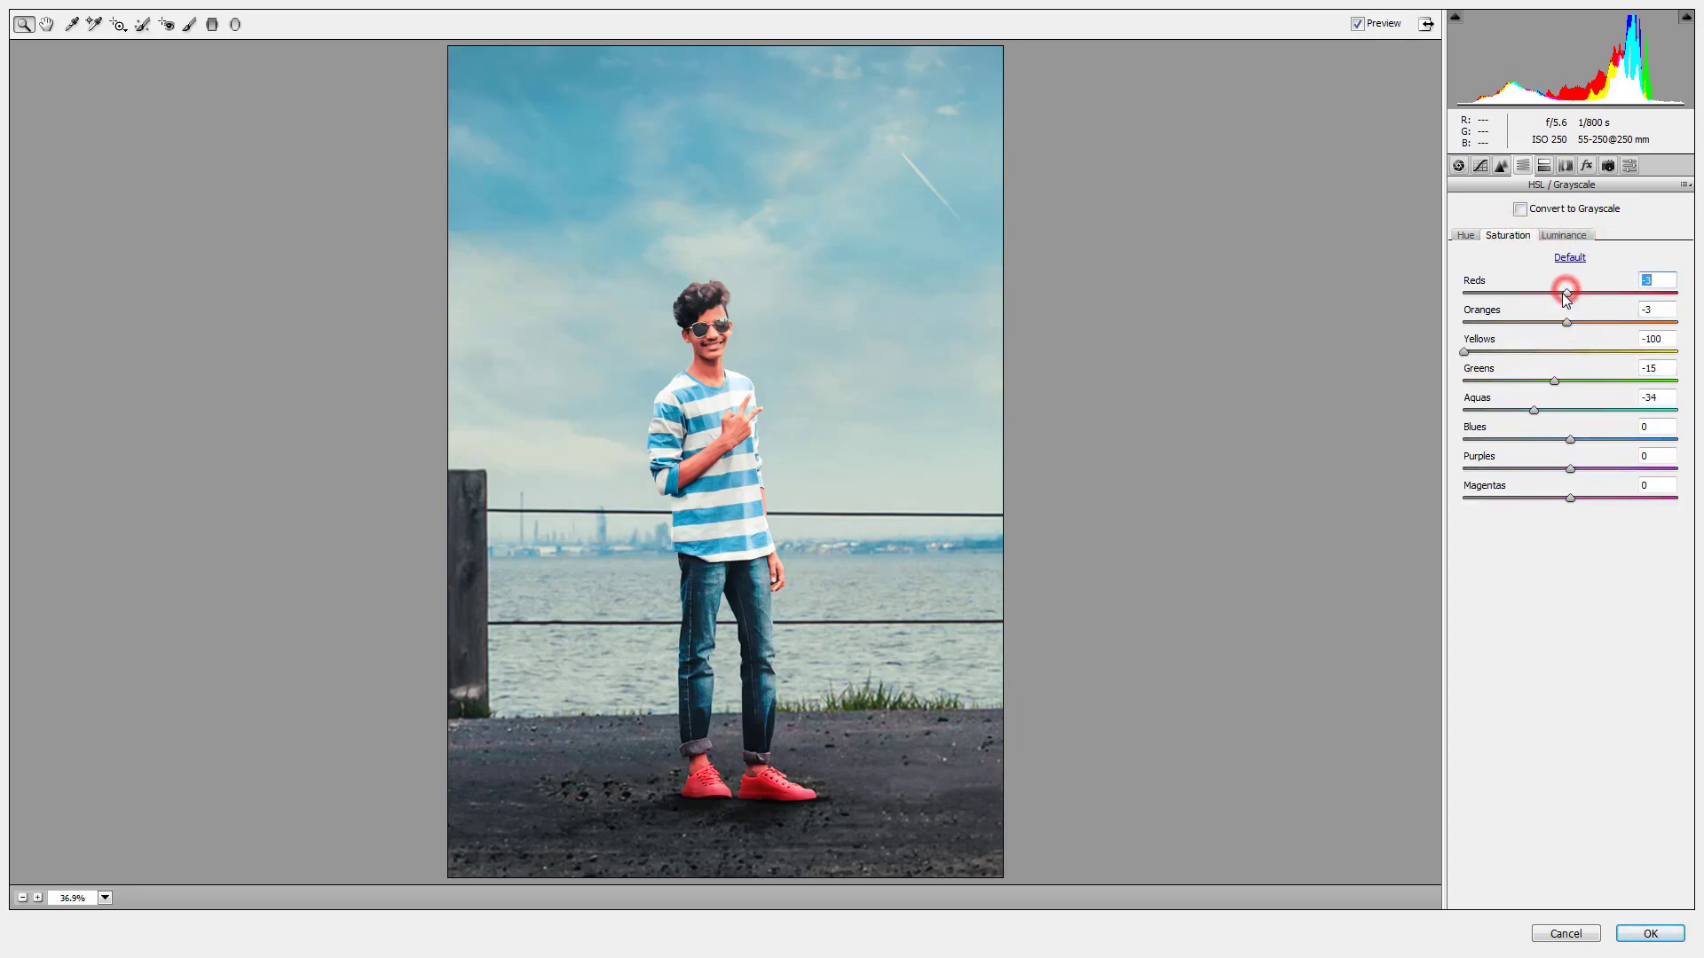
Step: In Camera Calibration, set Blue Primary hue -5 and saturation +14, Green Primary hue +13, and slightly raise Red Primary saturation
click(1608, 166)
click(1563, 497)
click(1577, 523)
click(1579, 412)
click(1573, 343)
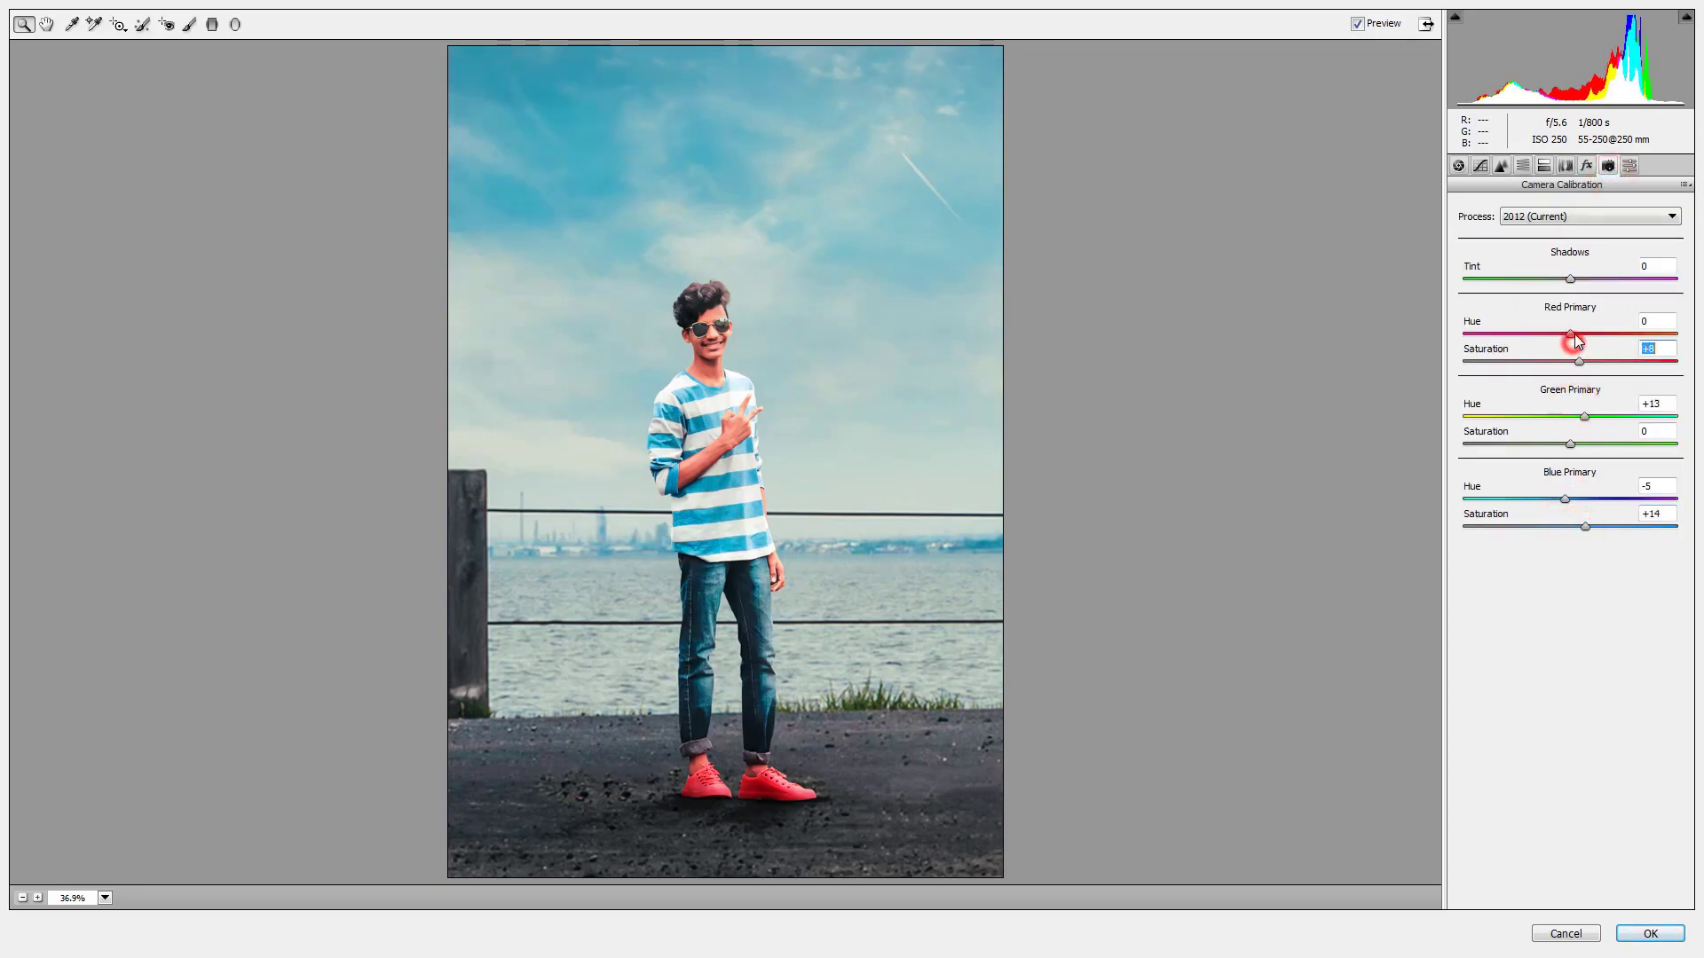
click(1578, 361)
click(1582, 413)
Step: Apply Split Toning with highlights at hue 163 and saturation 3, and shadows at hue 53 with very low saturation
click(1544, 166)
click(1571, 235)
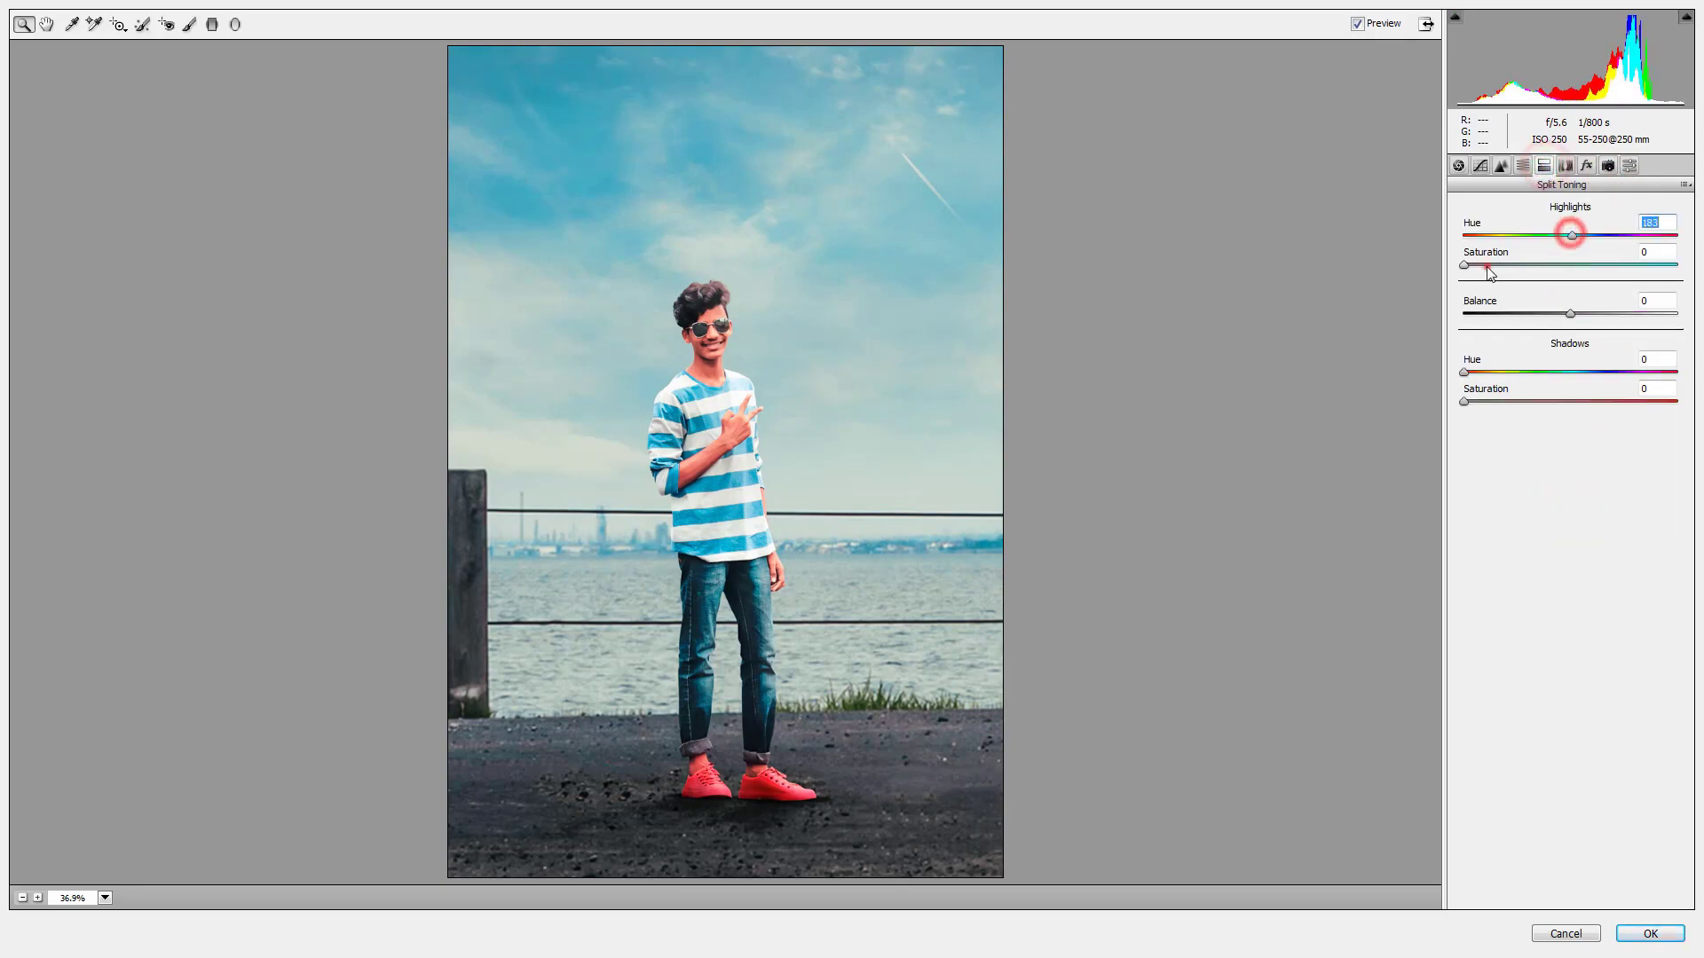
click(1480, 264)
click(1495, 371)
click(1479, 401)
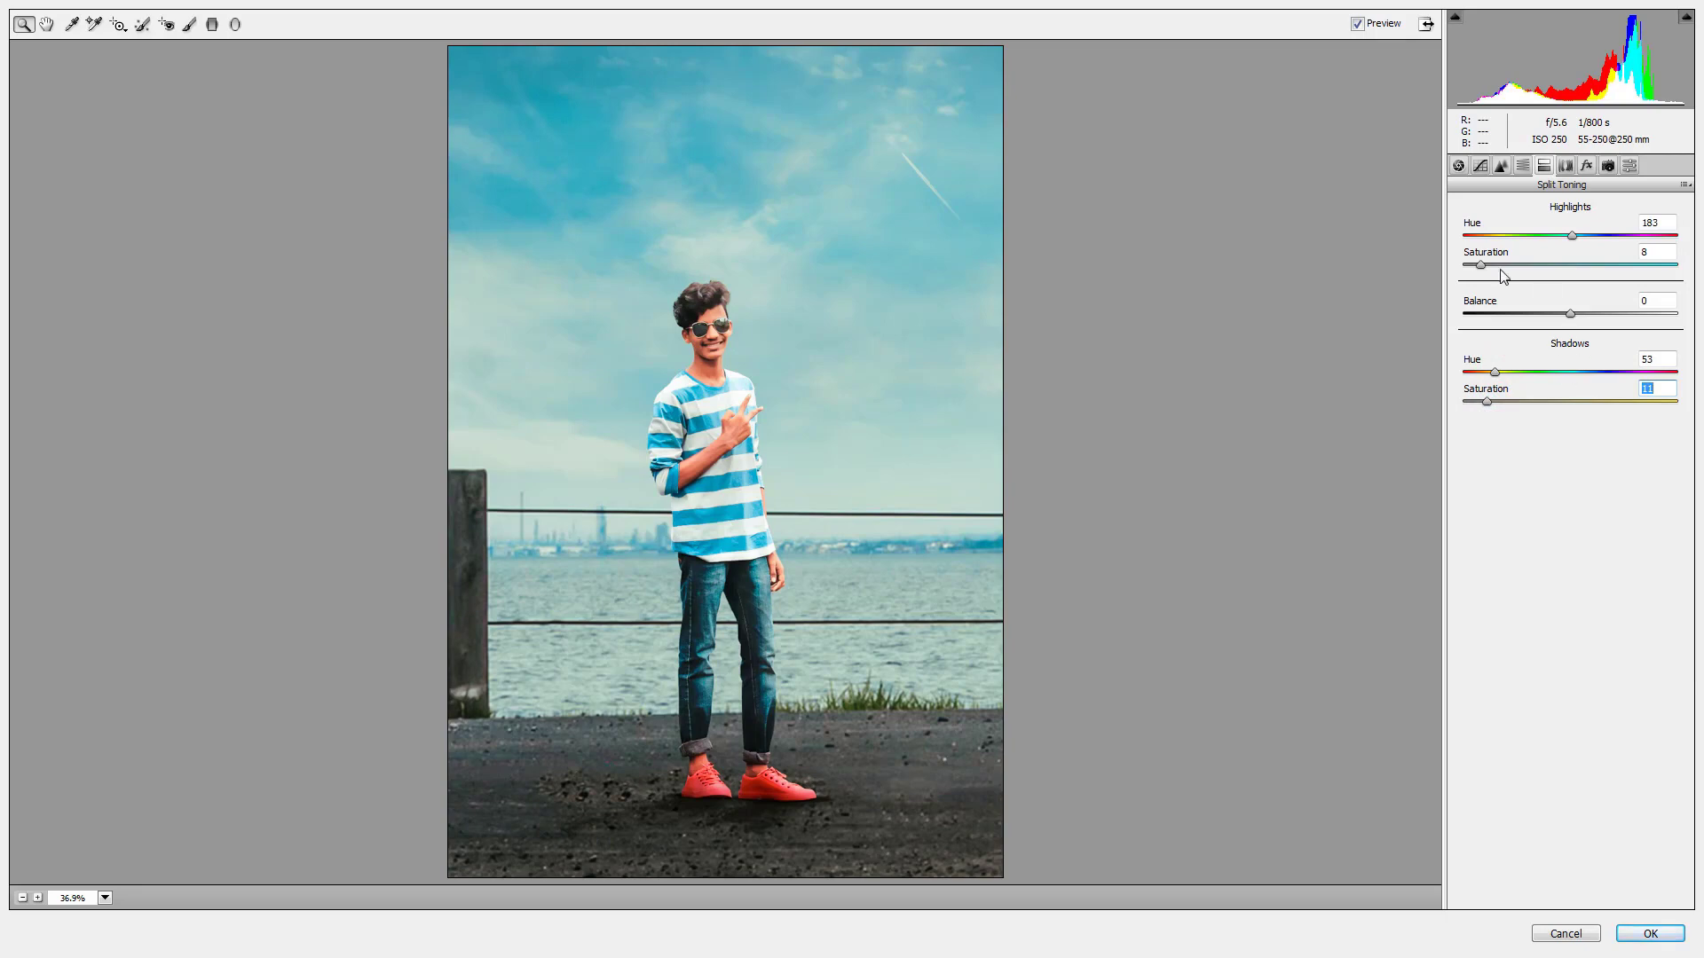
mouse_move(1569, 237)
mouse_down()
mouse_move(1508, 238)
mouse_move(1624, 241)
mouse_move(1542, 254)
mouse_up()
click(1470, 265)
click(1470, 401)
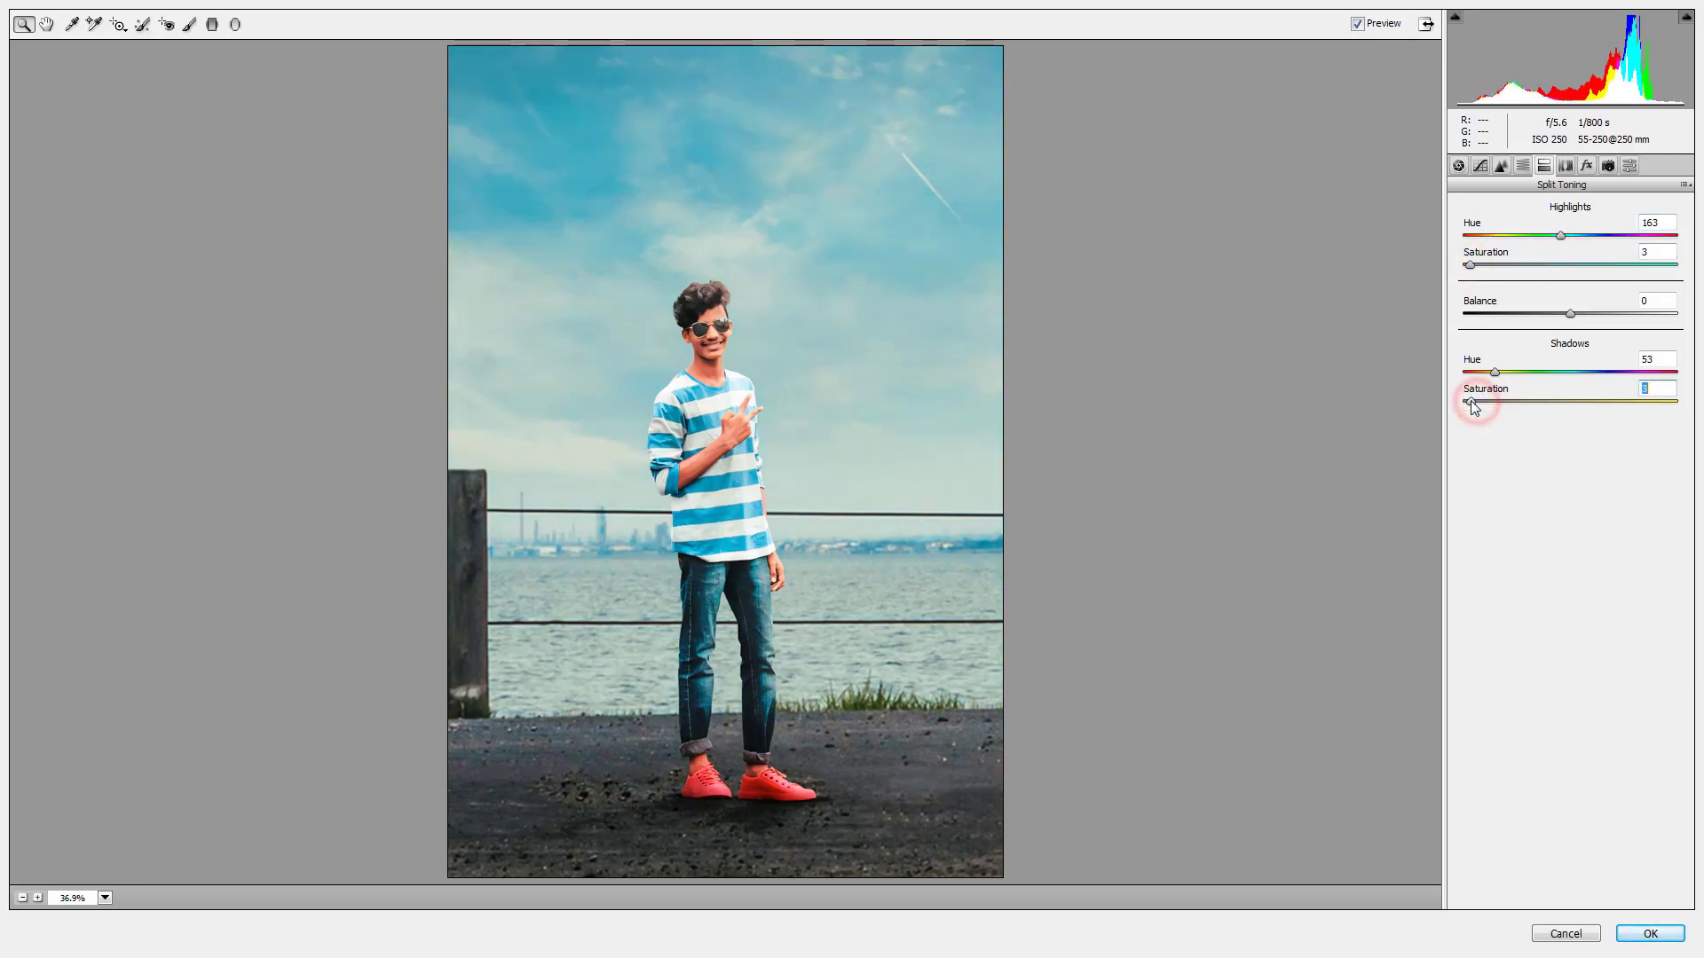
Step: Add a Highlight Priority post-crop vignette with amount -17, midpoint 43, feather 67 and highlights 36
click(1587, 166)
drag(1569, 393, 1549, 391)
click(1544, 423)
click(1538, 511)
click(1600, 482)
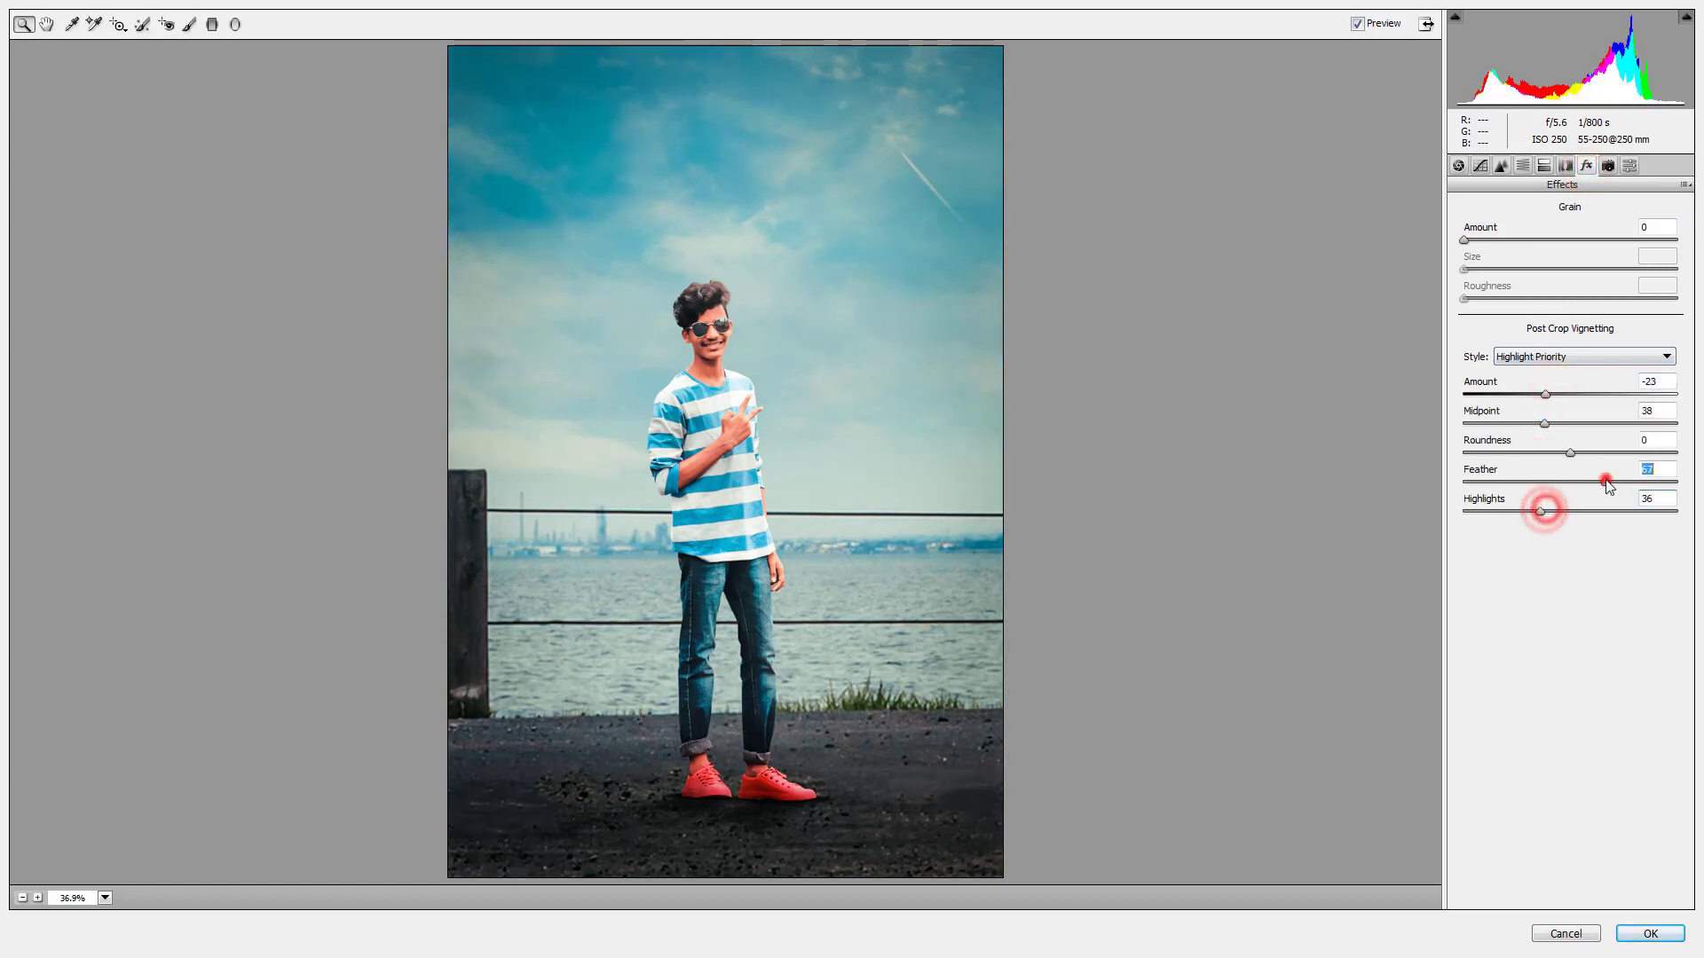
drag(1598, 482, 1607, 482)
click(1546, 395)
drag(1546, 424, 1554, 423)
drag(1547, 393, 1553, 396)
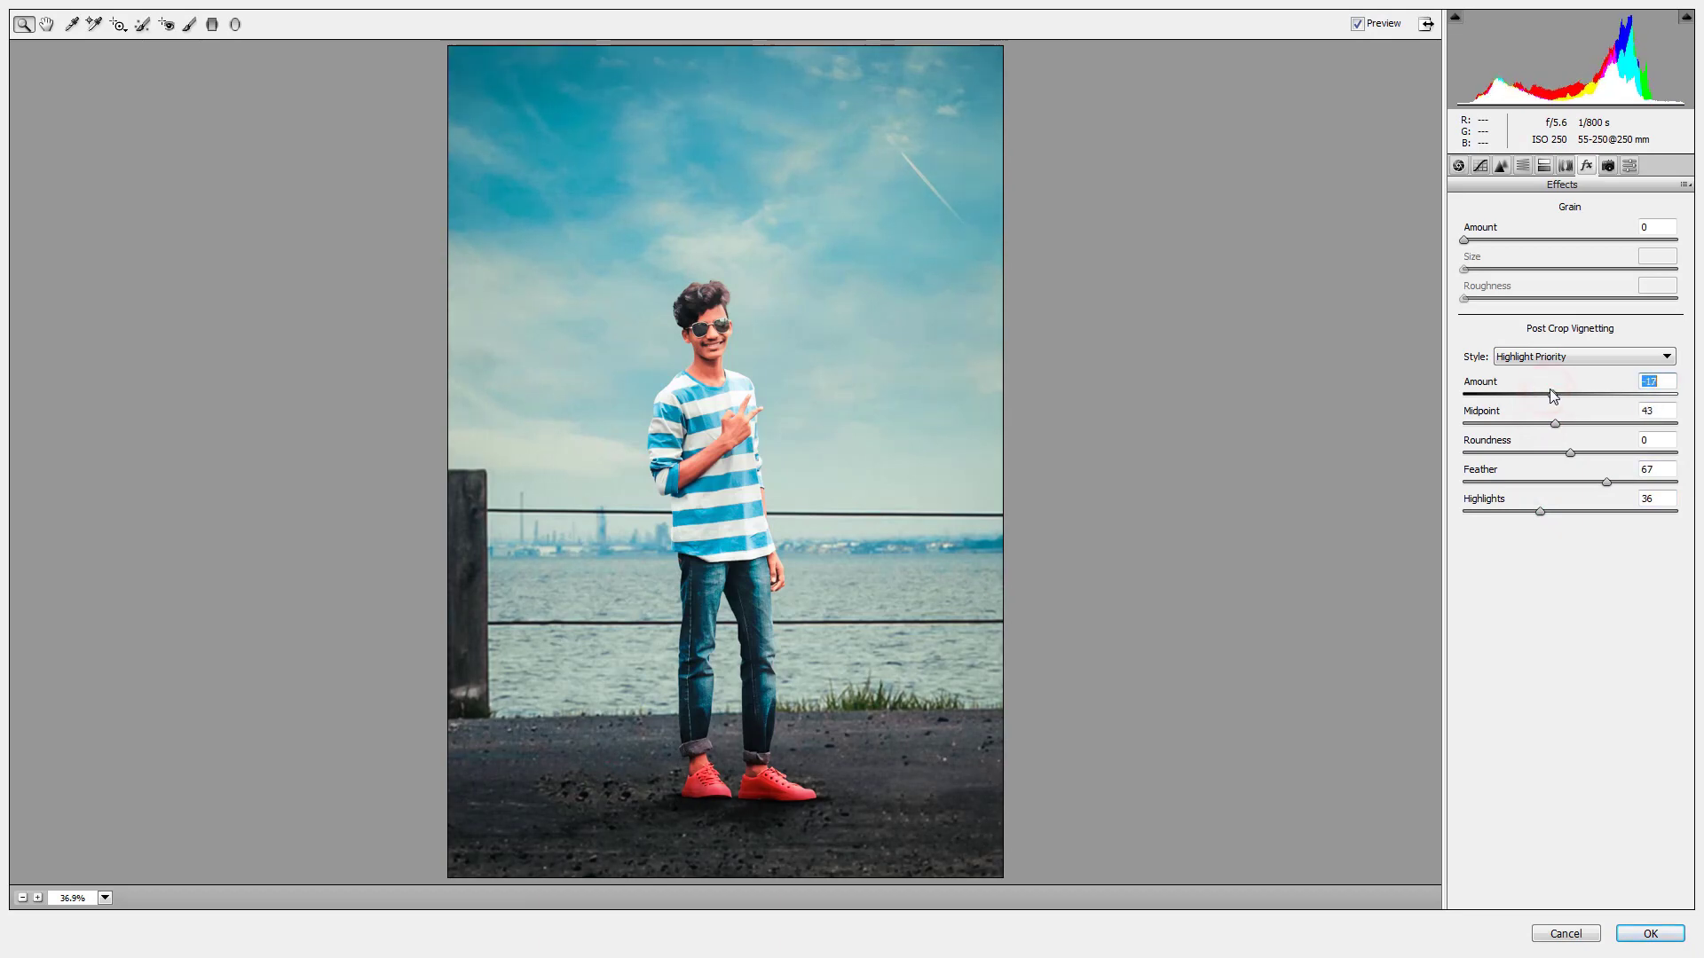
Step: Paint around the boy with the Adjustment Brush at +0.50 exposure, size 30
click(1458, 166)
click(189, 24)
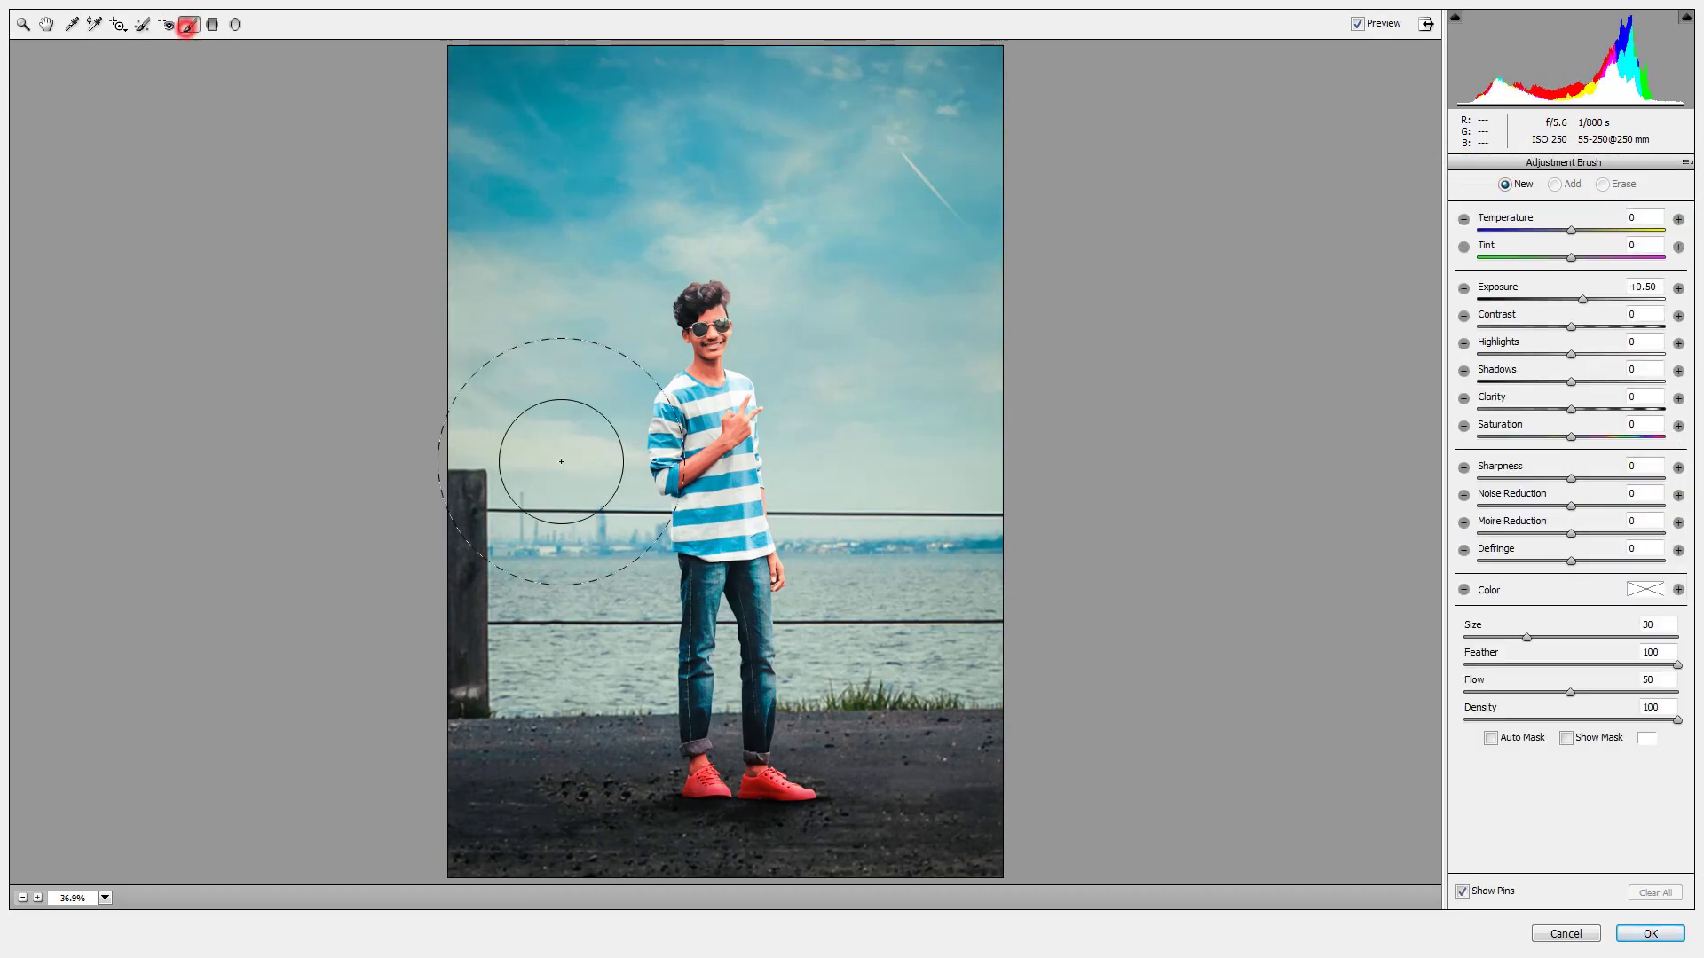
click(778, 425)
click(785, 595)
click(627, 396)
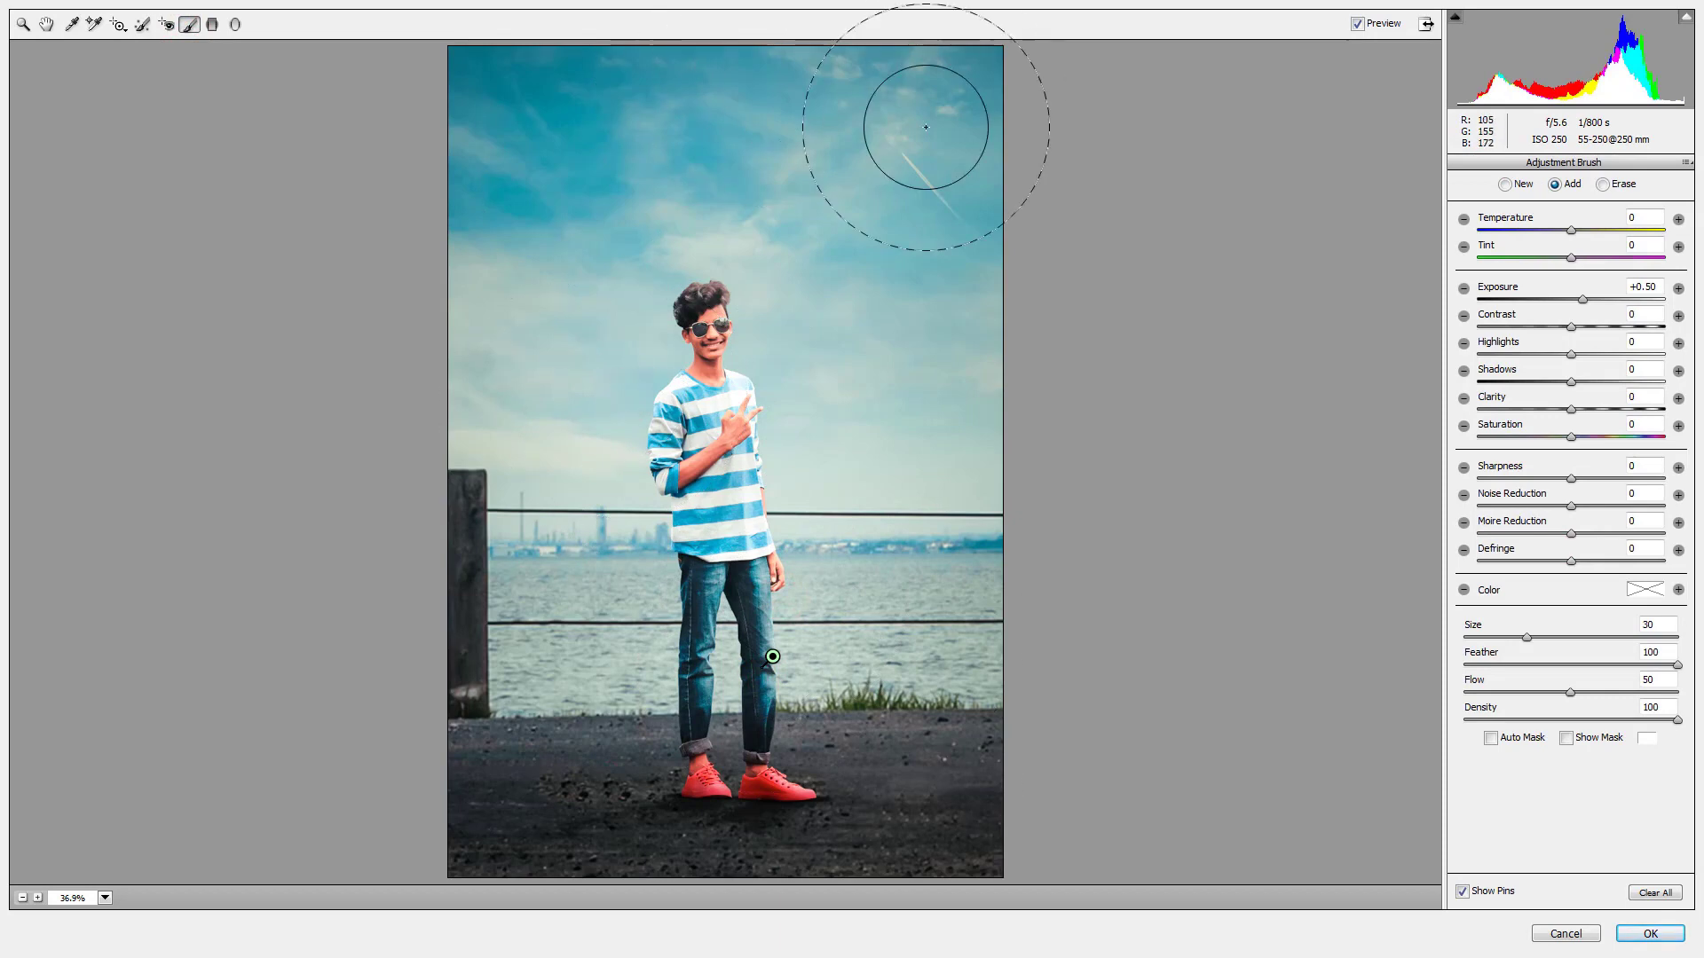
click(792, 353)
Step: Reset the Adjustment Brush exposure to 0 and apply the Camera Raw filter to the stamped layer
double_click(1666, 281)
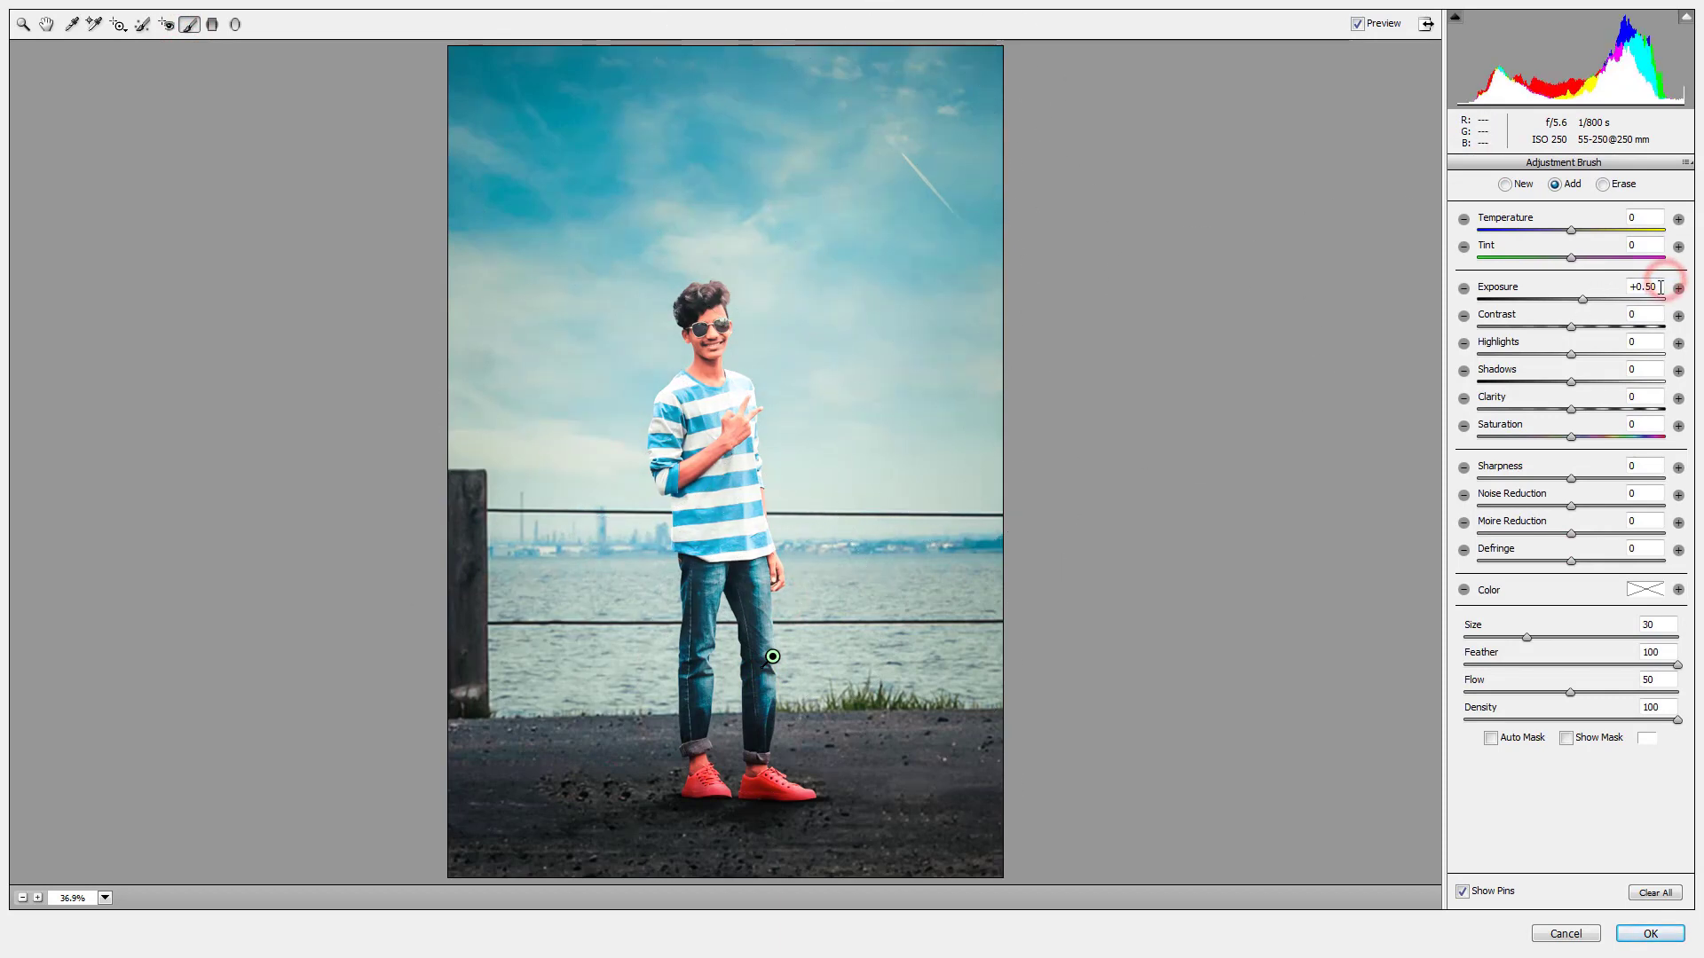
text(0)
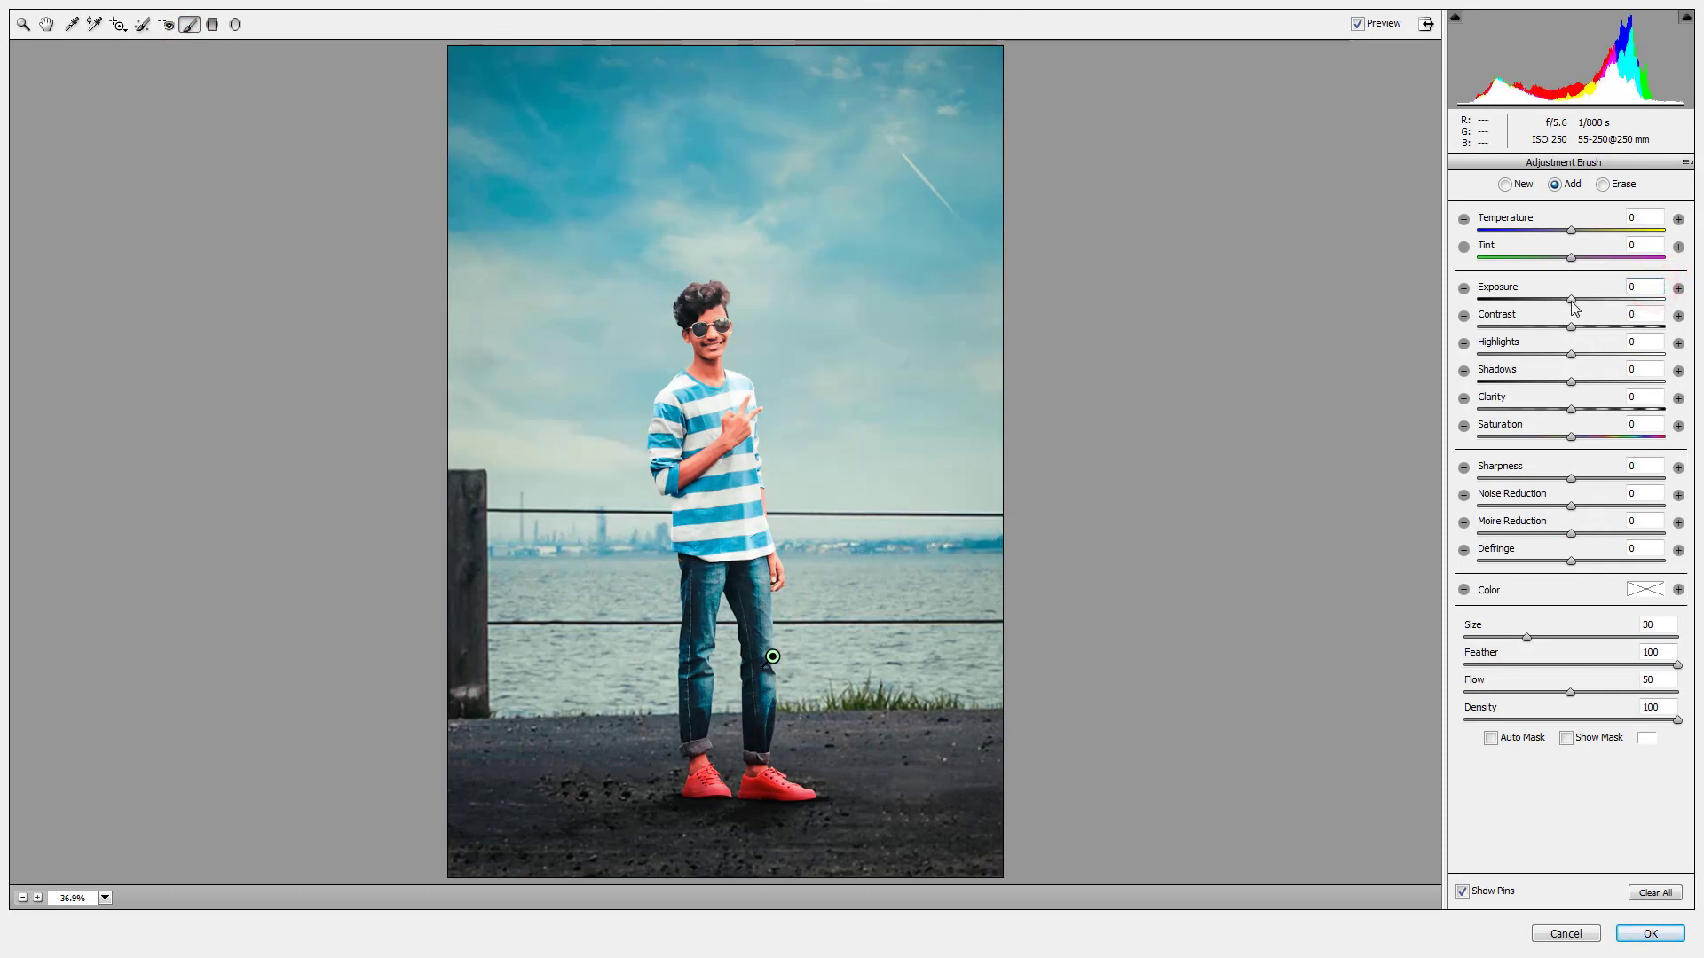
drag(1572, 306, 1577, 307)
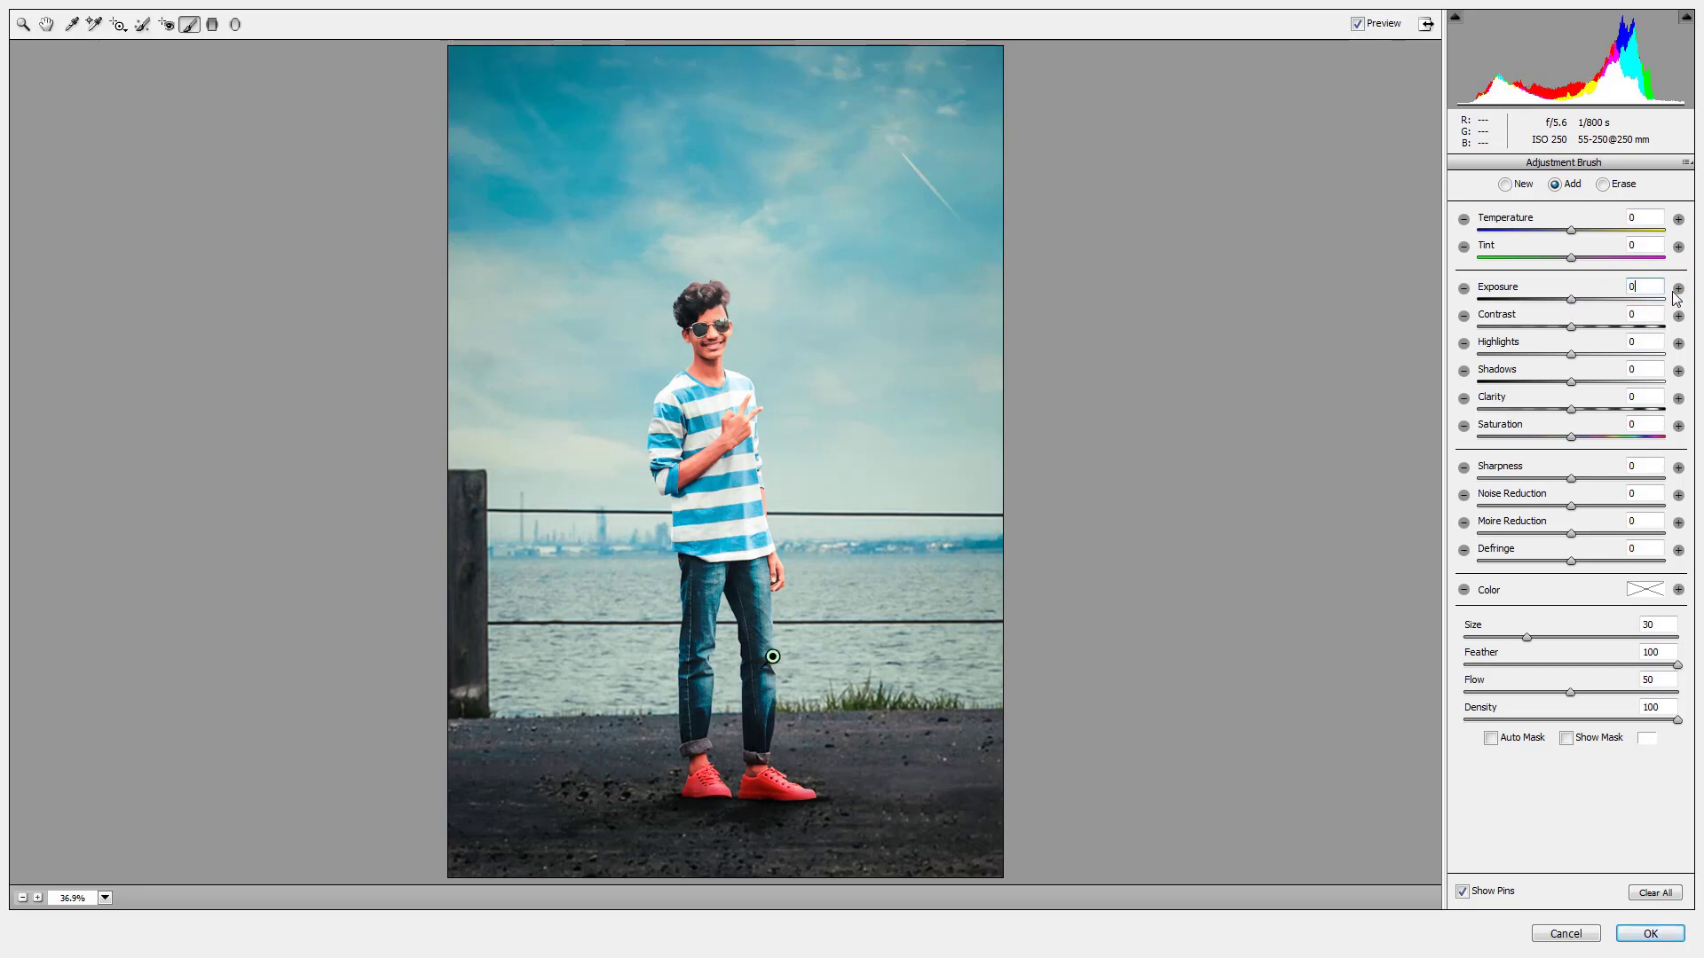
click(1648, 933)
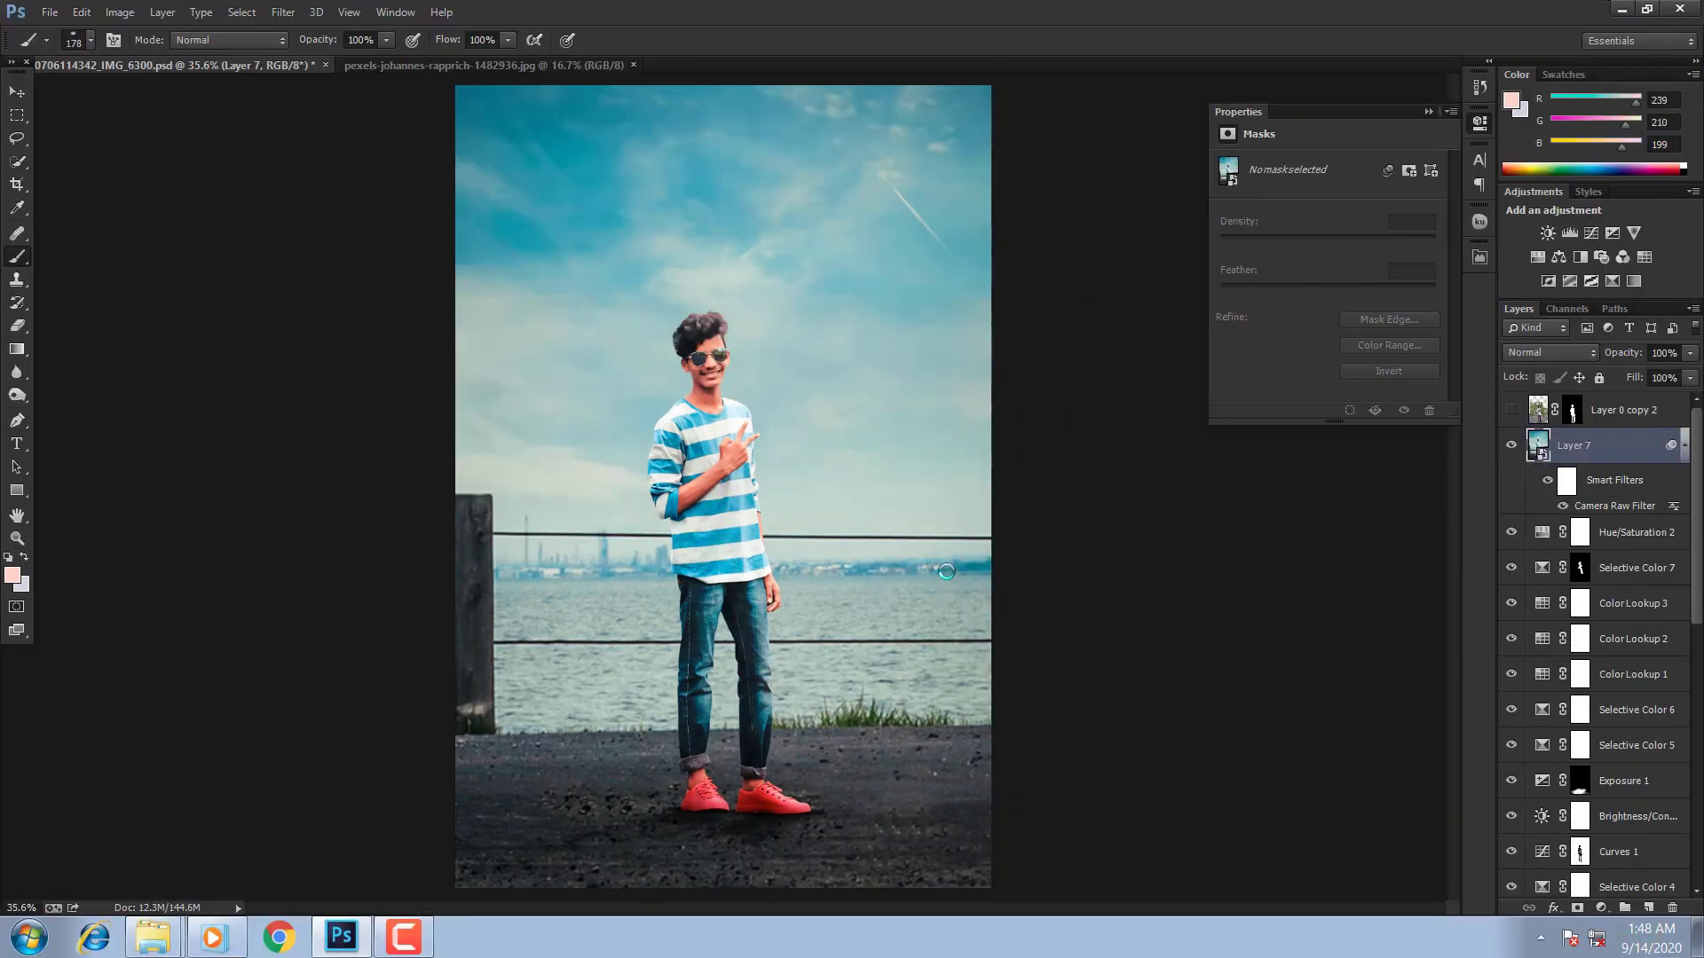
Step: Step back to before the Camera Raw filter to compare the image with and without it
key(ctrl+alt+z)
key(ctrl+z)
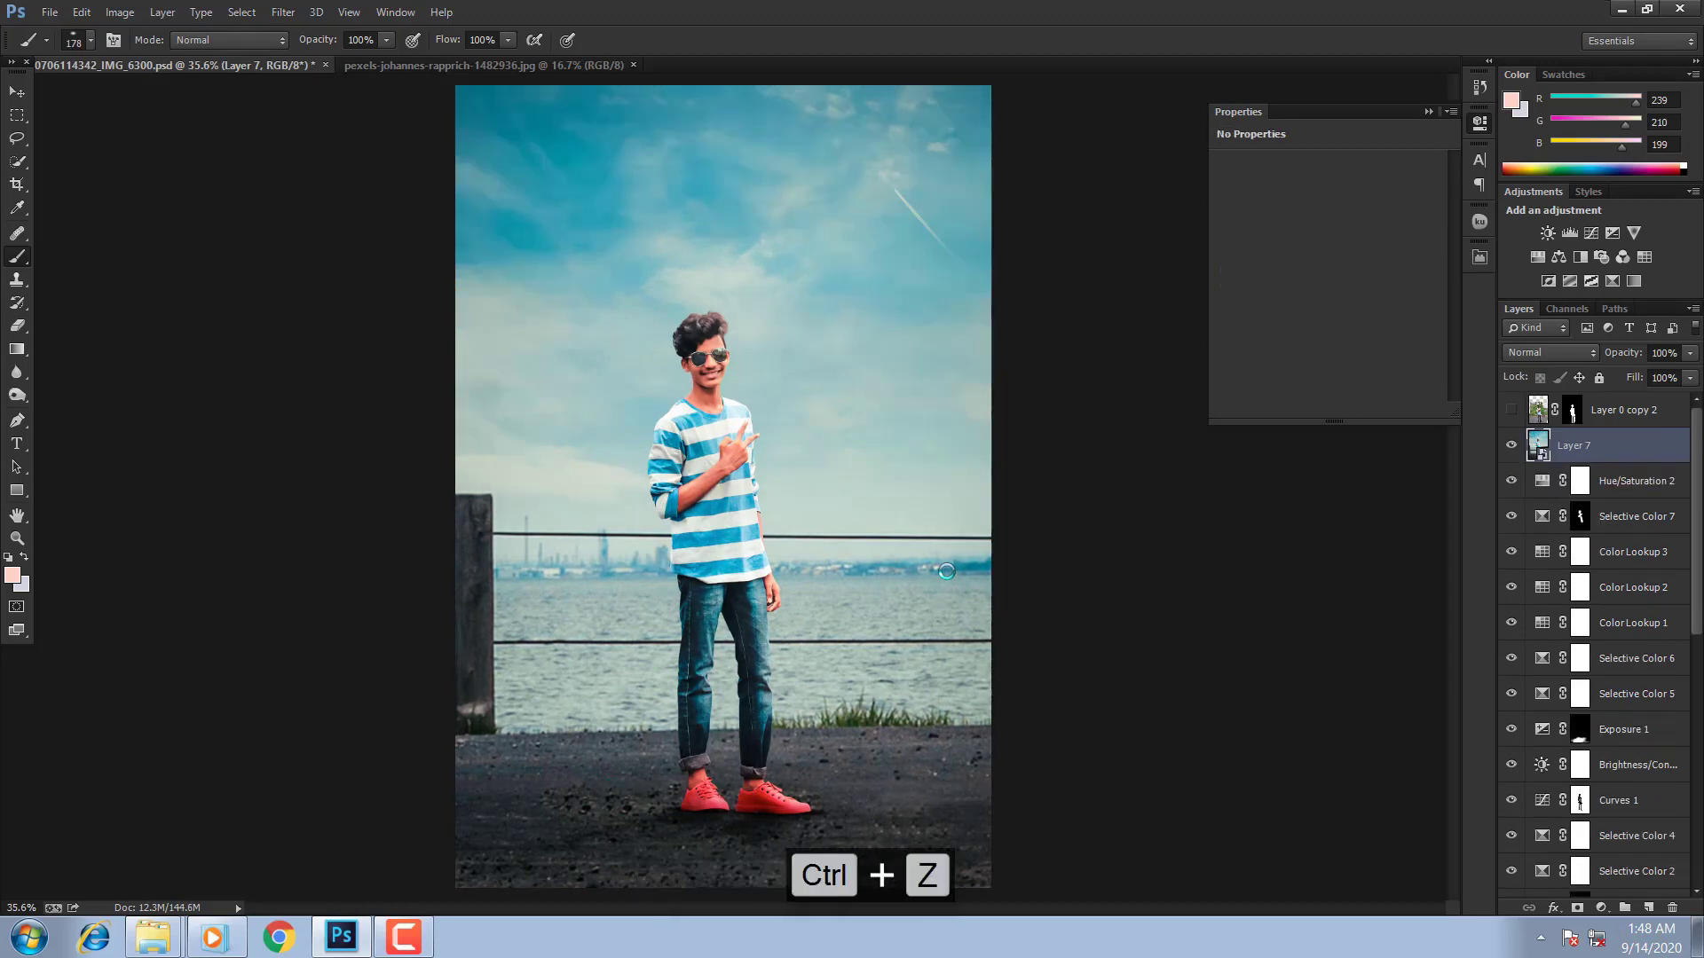